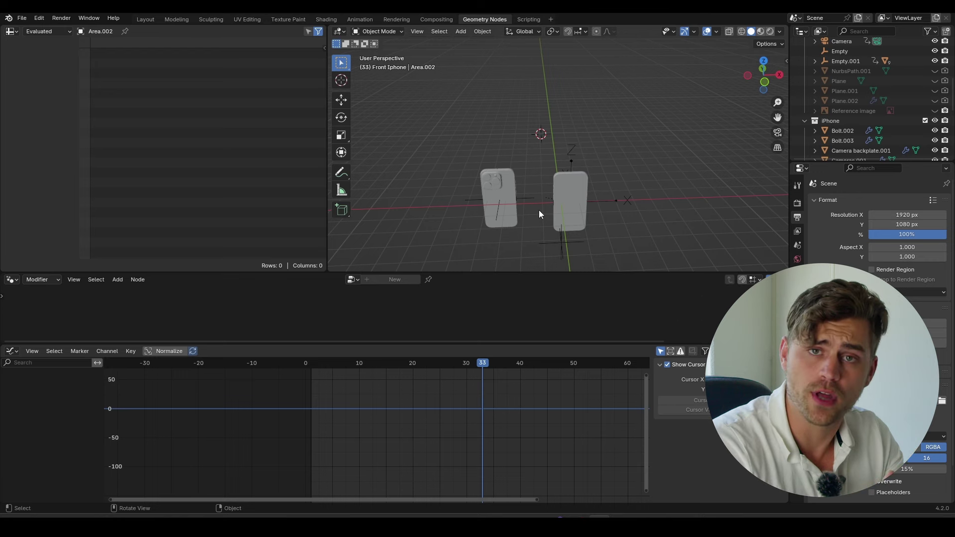
# Step: Move the second phone and its empties into a new collection named backupphone and exclude that collection from the view layer
pyautogui.moveTo(662, 136); pyautogui.dragTo(545, 219)
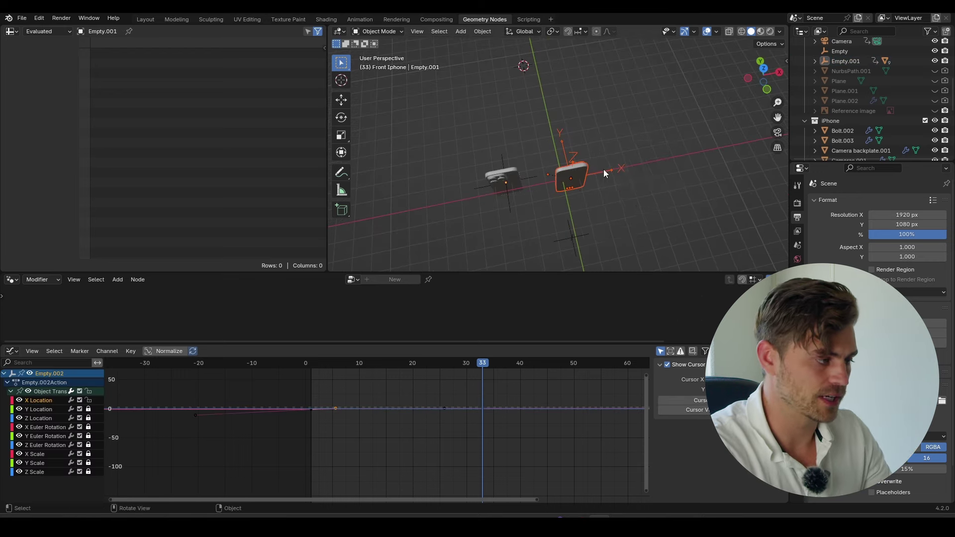
pyautogui.moveTo(675, 109); pyautogui.dragTo(560, 251)
pyautogui.press('m')
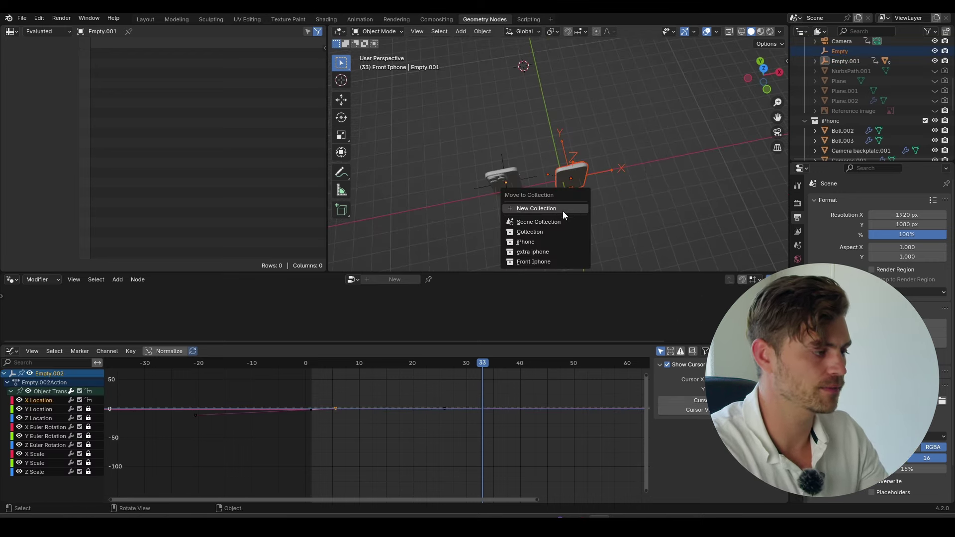
pyautogui.click(562, 208)
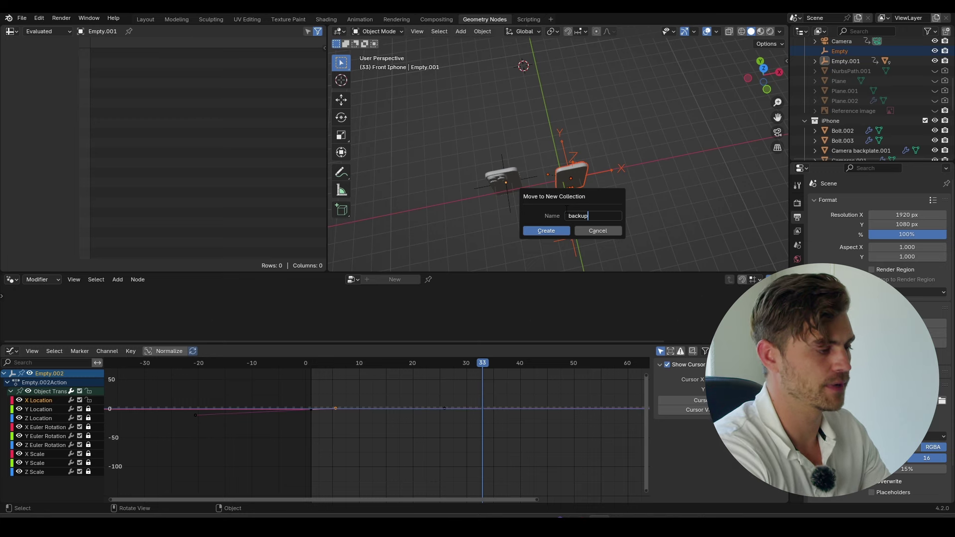
pyautogui.write('backupphone')
pyautogui.press('Return')
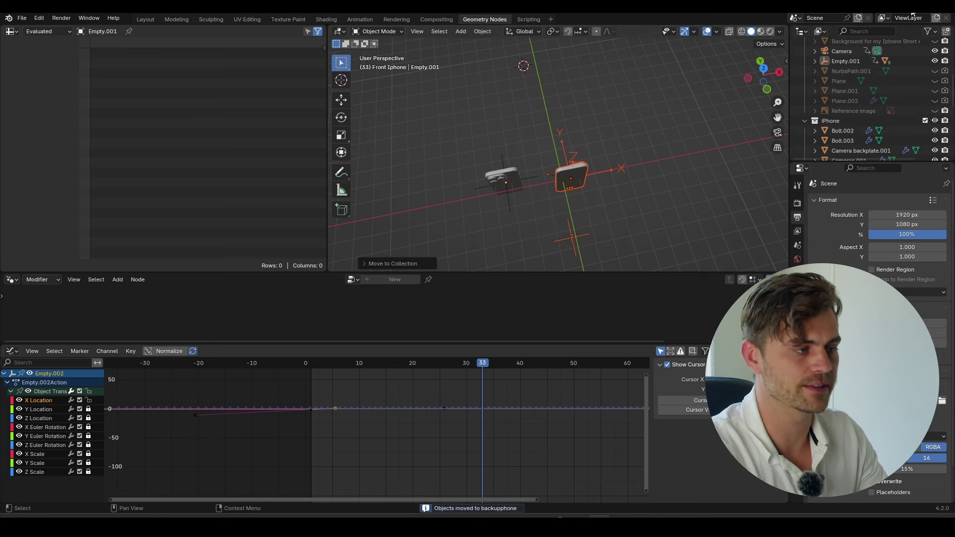
pyautogui.moveTo(565, 209); pyautogui.dragTo(542, 204, button='middle')
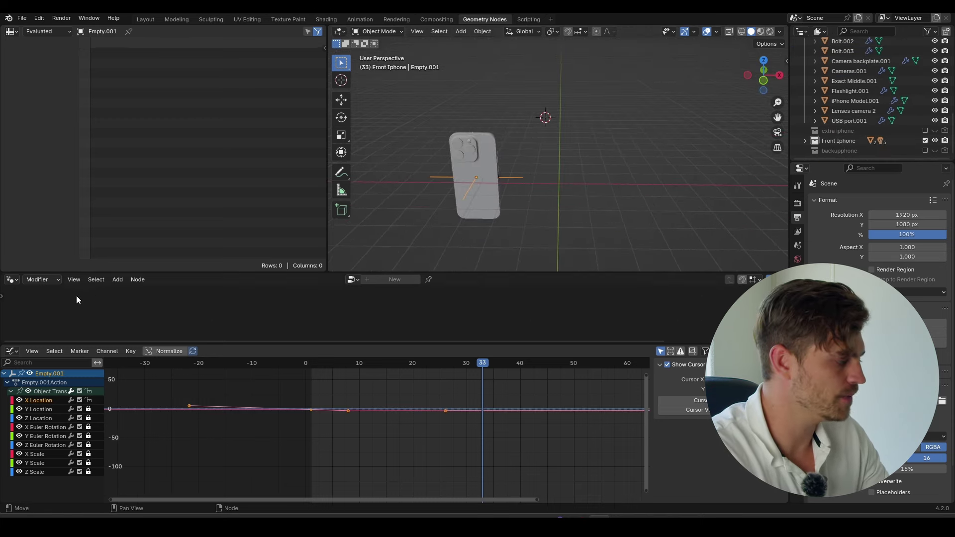
# Step: Delete all animation keyframes of the remaining phone's parent empty
pyautogui.click(13, 355)
pyautogui.click(164, 396)
pyautogui.press('Home')
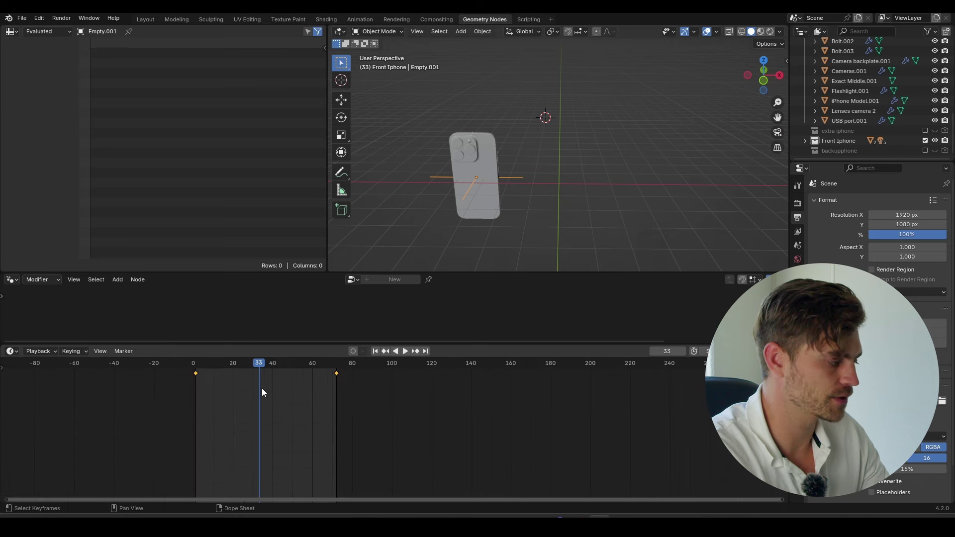
pyautogui.click(11, 352)
pyautogui.click(164, 398)
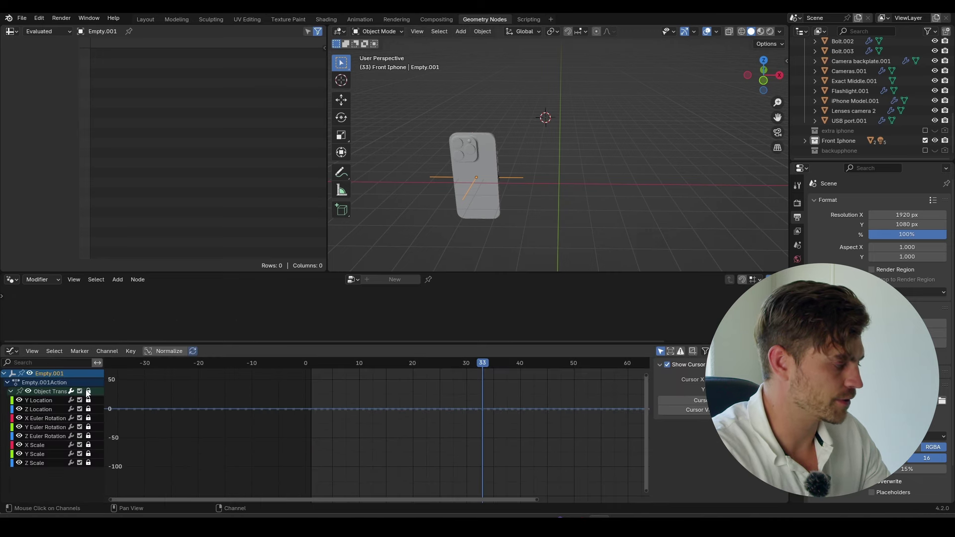
pyautogui.click(10, 351)
pyautogui.click(149, 387)
pyautogui.rightClick(202, 393)
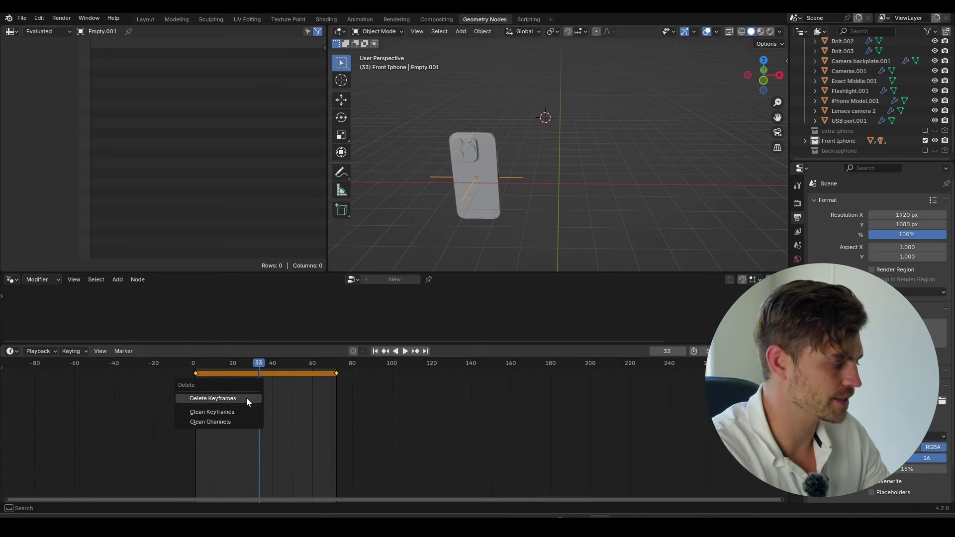
# Step: Snap the 3D cursor to the world origin and the phone's empty to the cursor, saving the file
pyautogui.hotkey('shift', 's')
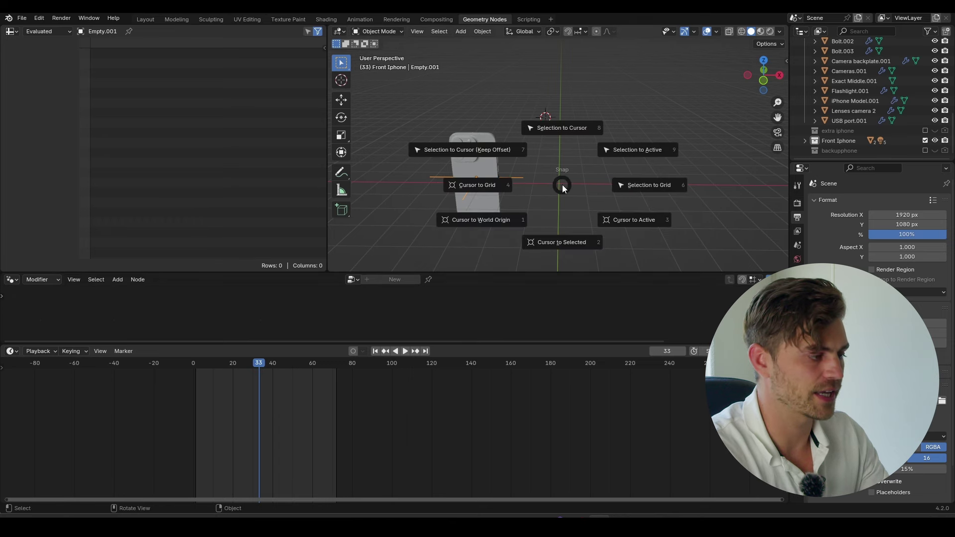
pyautogui.click(490, 216)
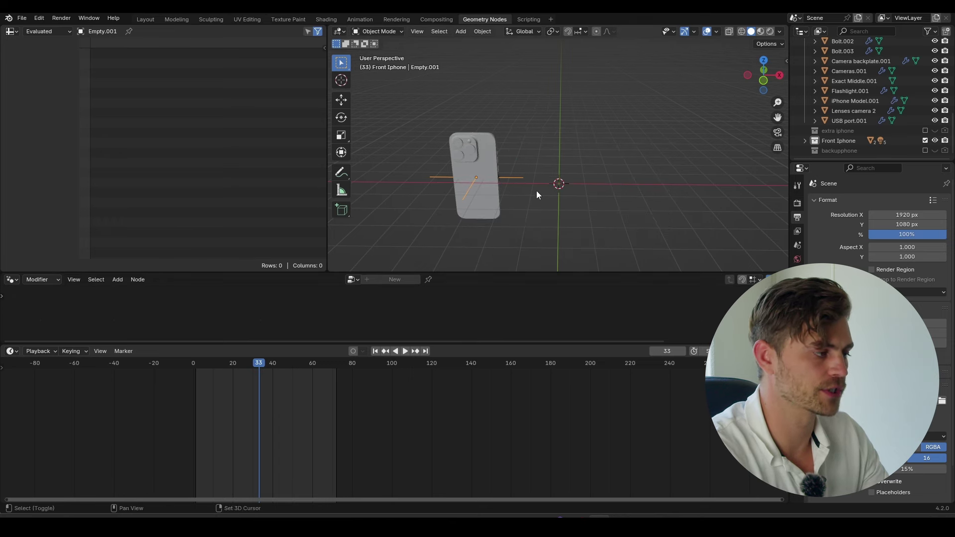
pyautogui.hotkey('shift', 's')
pyautogui.click(542, 142)
pyautogui.moveTo(586, 157); pyautogui.dragTo(610, 189, button='middle')
pyautogui.hotkey('ctrl', 's')
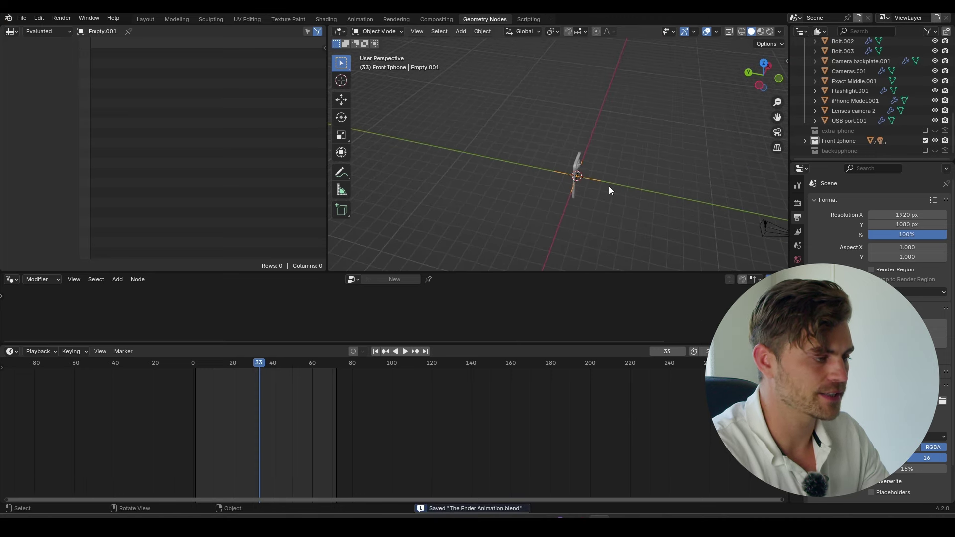
# Step: Select the camera in front view and delete all of its animation keyframes
pyautogui.press('KP_1')
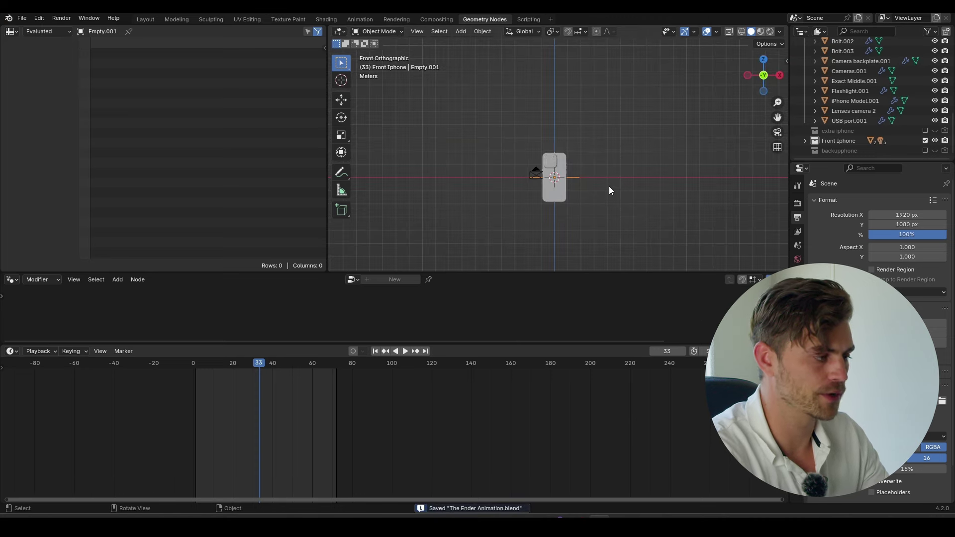
pyautogui.click(534, 171)
pyautogui.click(11, 352)
pyautogui.click(162, 395)
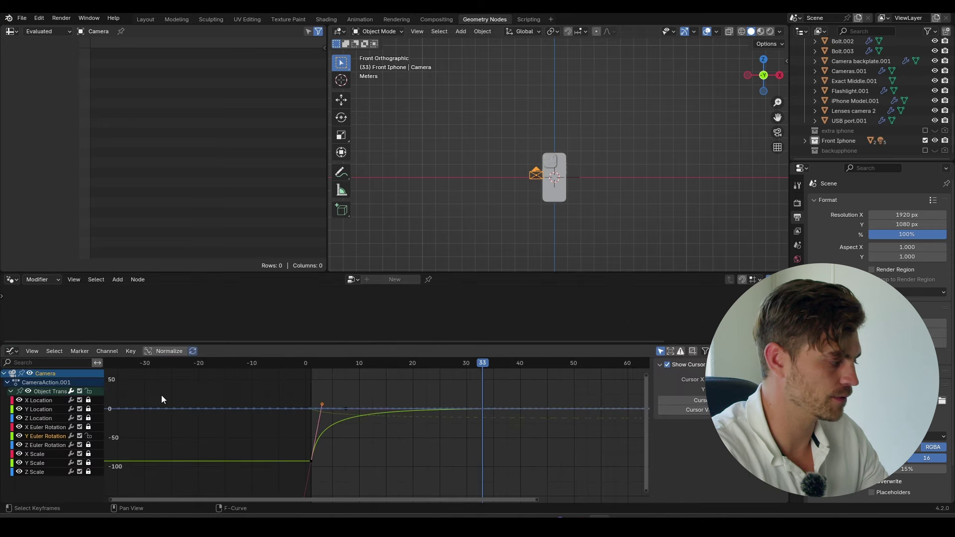
pyautogui.click(12, 351)
pyautogui.click(142, 386)
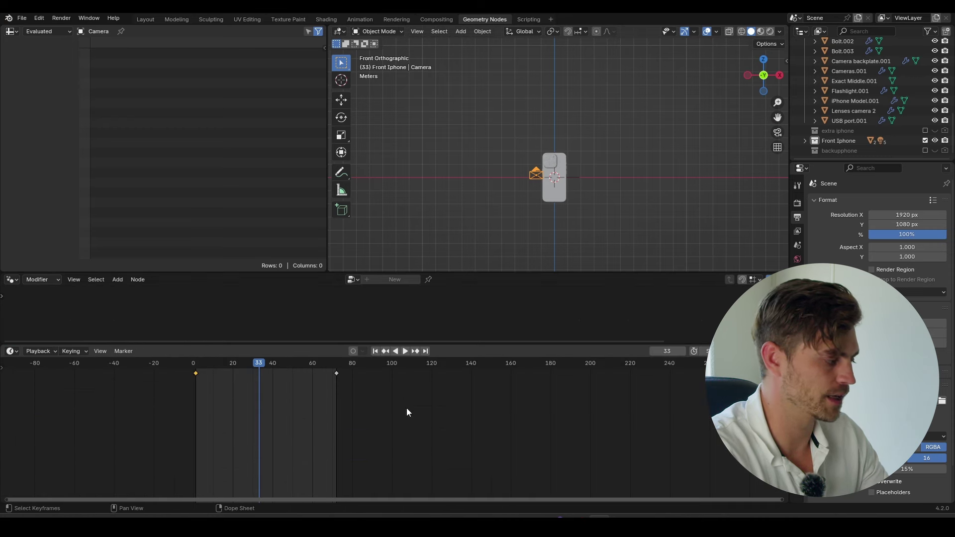
pyautogui.moveTo(420, 396); pyautogui.dragTo(191, 370)
pyautogui.press('x')
pyautogui.click(160, 369)
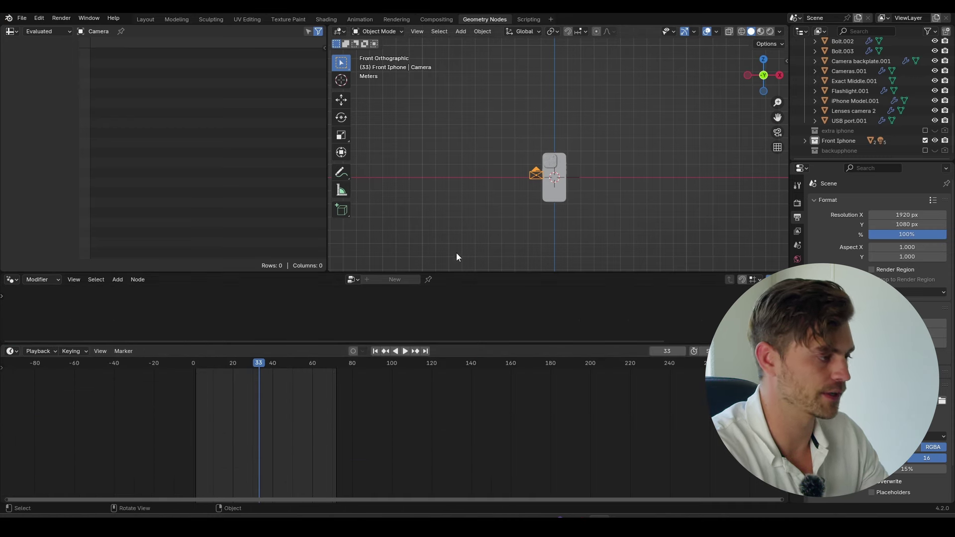
# Step: In camera view, lower the camera along Z and shift it about -0.28 m along X to centre the phone, and save
pyautogui.press('KP_0')
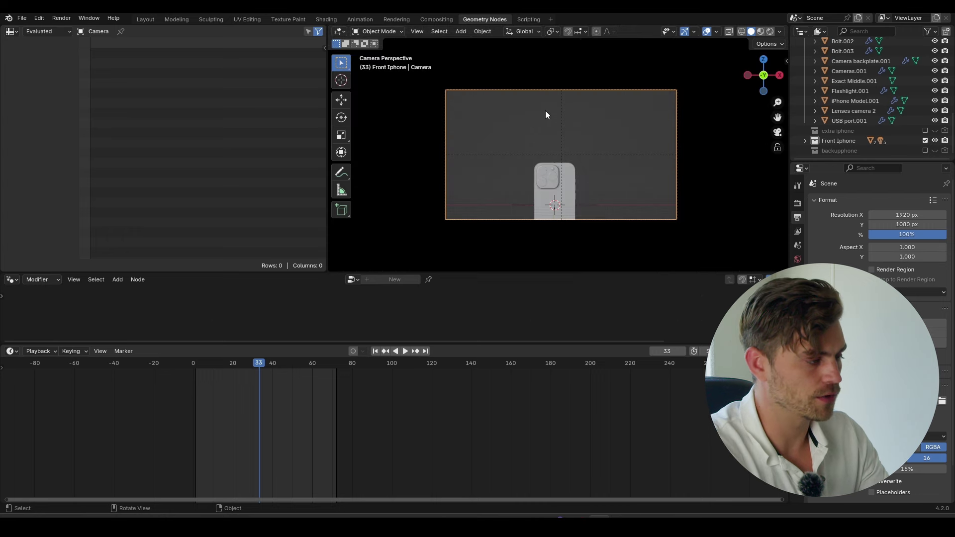
pyautogui.press('g')
pyautogui.press('z')
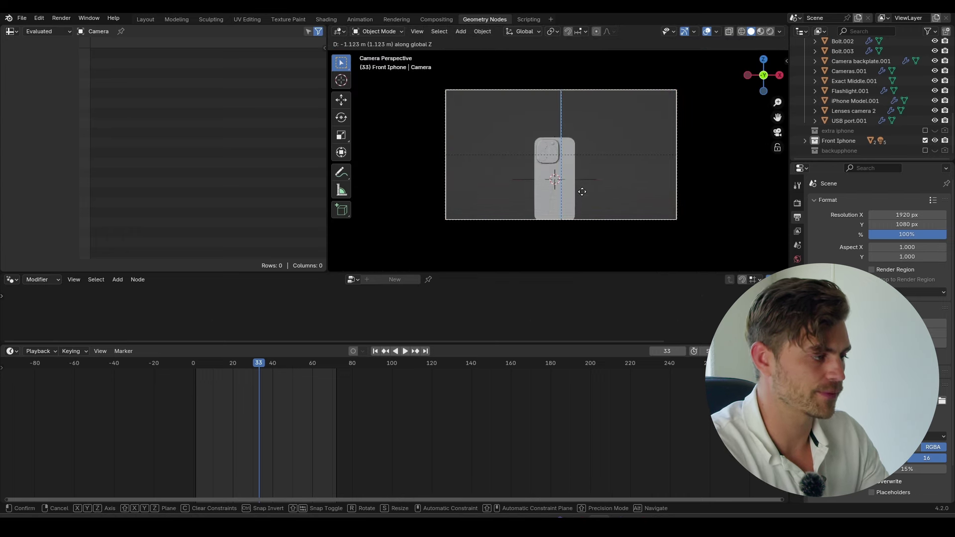
pyautogui.click(586, 234)
pyautogui.press('g')
pyautogui.press('x')
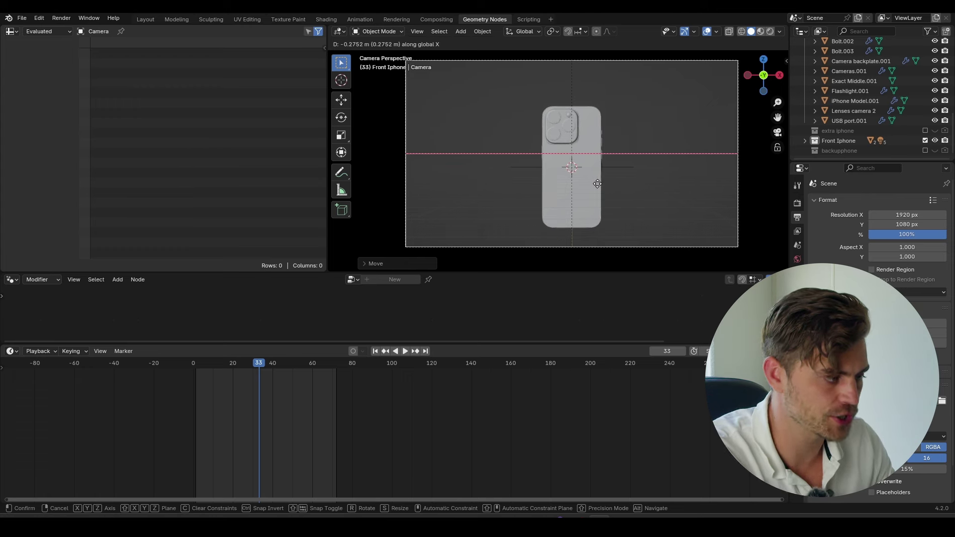
pyautogui.click(597, 184)
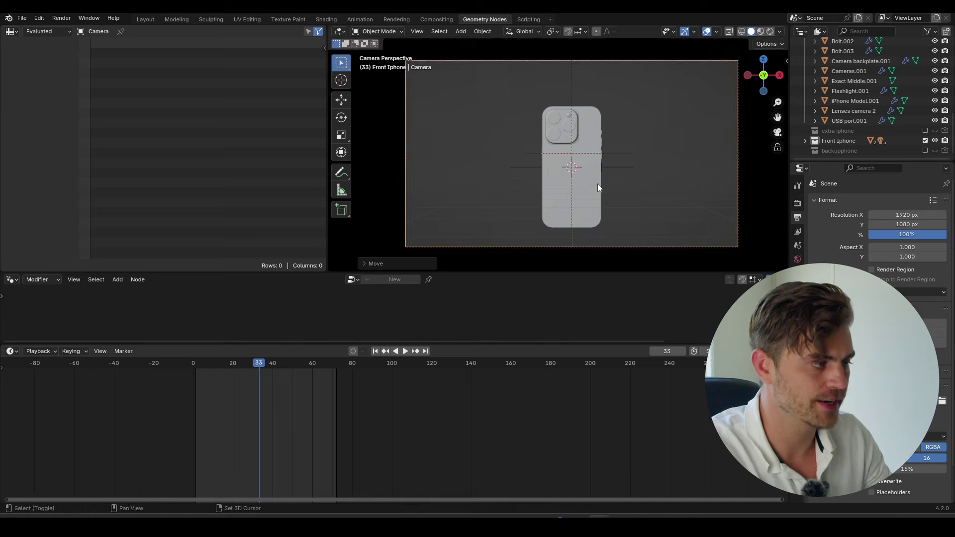
pyautogui.click(589, 148)
pyautogui.scroll(-2, 554, 173)
pyautogui.hotkey('ctrl', 's')
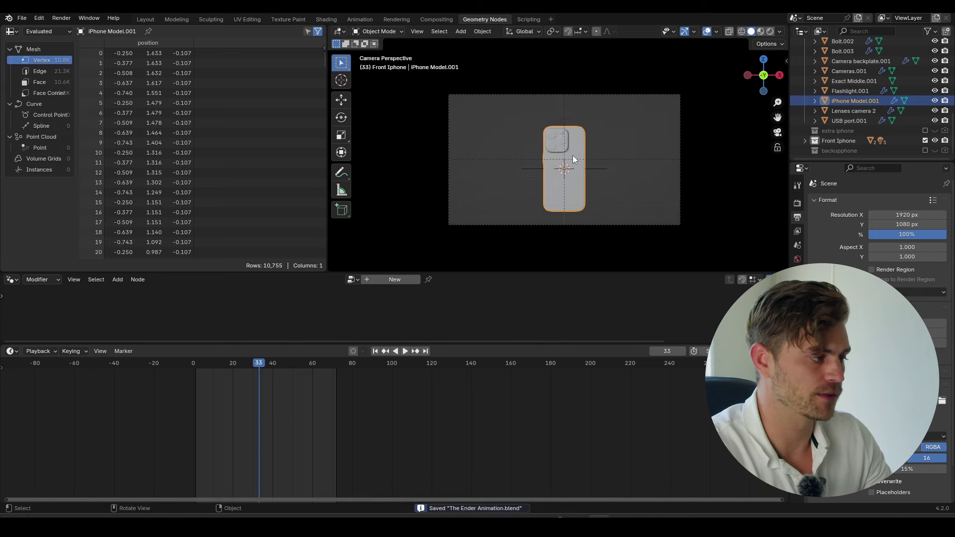
# Step: Rotate the phone's empty about Z so the phone's front faces the camera, and rotate it 90° about Y into landscape
pyautogui.moveTo(571, 144); pyautogui.dragTo(640, 193, button='middle')
pyautogui.click(605, 163)
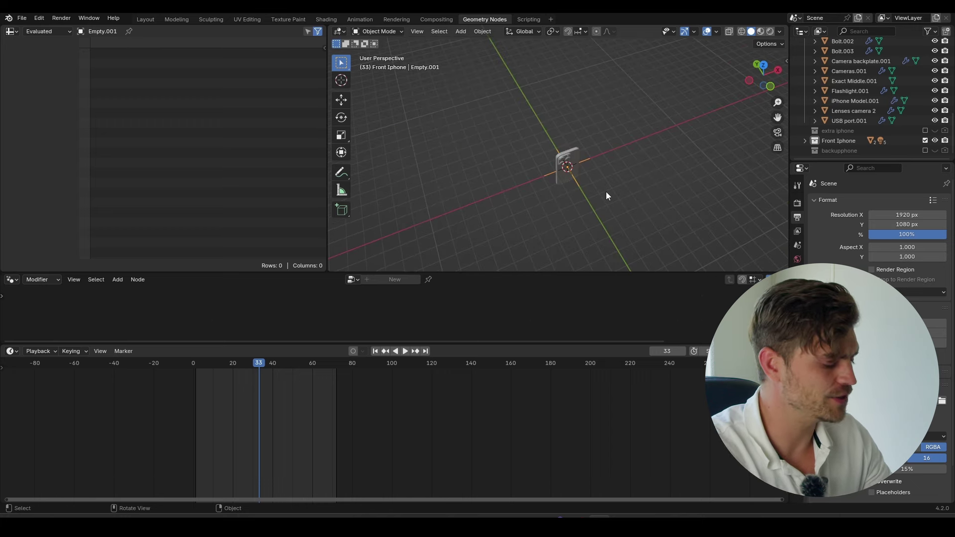
pyautogui.press('r')
pyautogui.press('z')
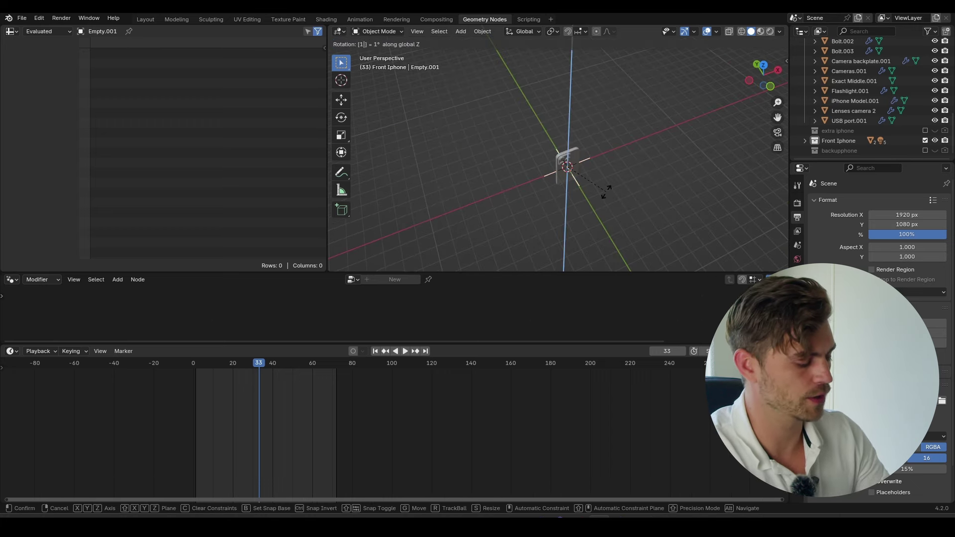
pyautogui.press('Return')
pyautogui.moveTo(606, 192); pyautogui.dragTo(587, 200, button='middle')
pyautogui.write('ry90')
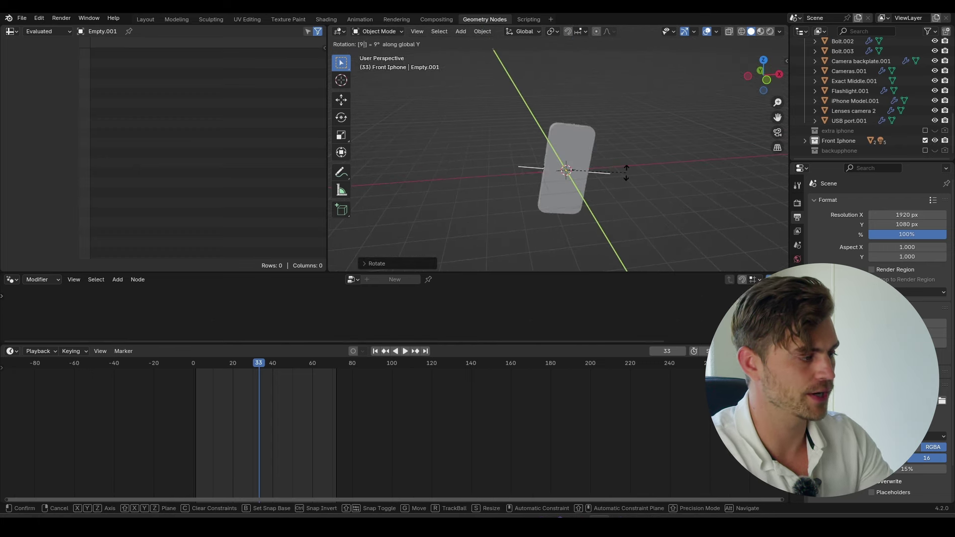
pyautogui.press('Return')
pyautogui.moveTo(565, 160); pyautogui.dragTo(633, 222, button='middle')
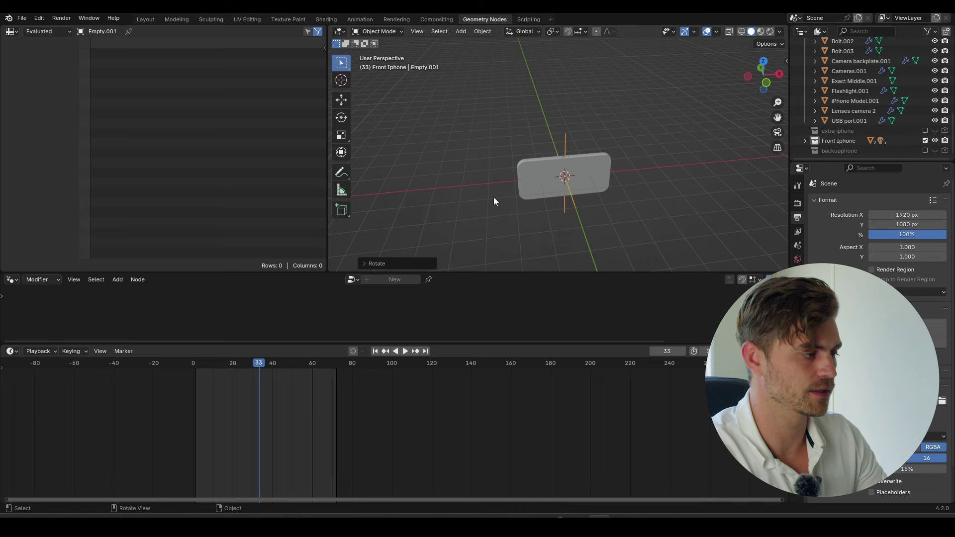
pyautogui.press('r')
pyautogui.press('y')
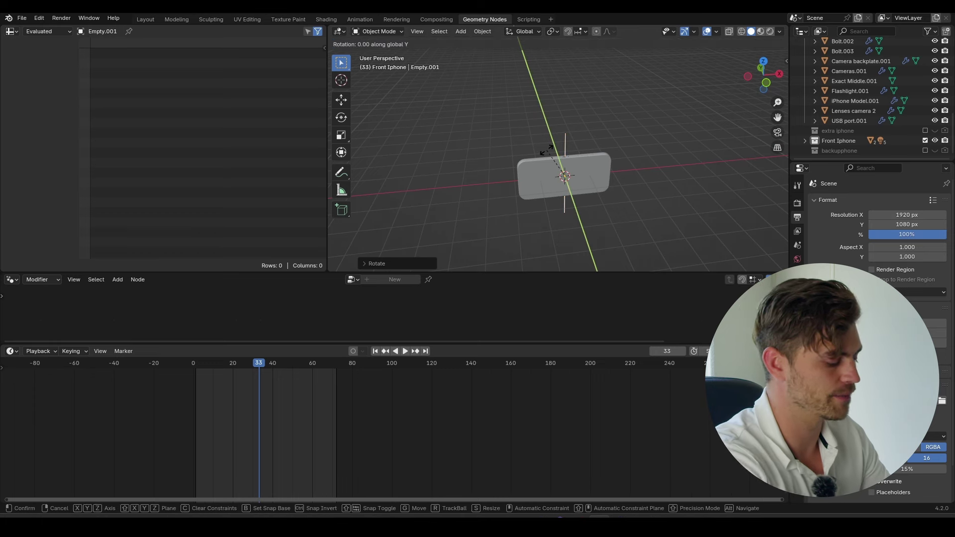
pyautogui.press('Escape')
# Step: Adjust the camera's distance along its local Z axis until the landscape phone spans about a quarter of the frame width, and save
pyautogui.moveTo(547, 150); pyautogui.dragTo(560, 169, button='middle')
pyautogui.press('KP_0')
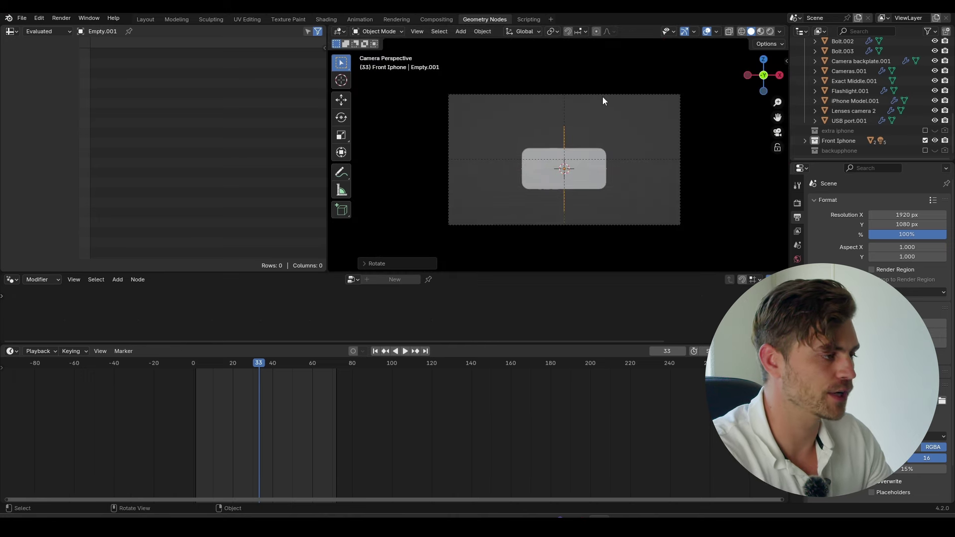
pyautogui.click(603, 102)
pyautogui.press('g')
pyautogui.press('z')
pyautogui.press('z')
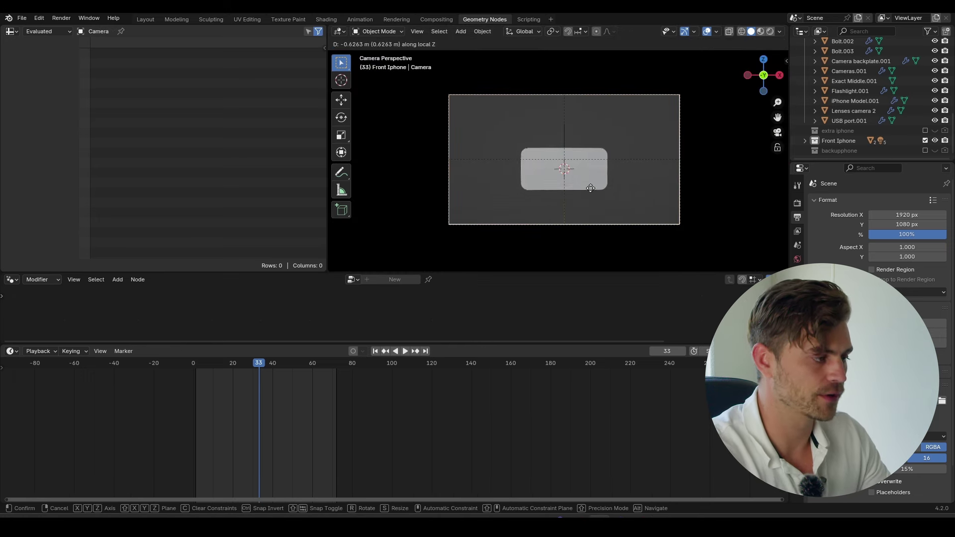
pyautogui.click(609, 82)
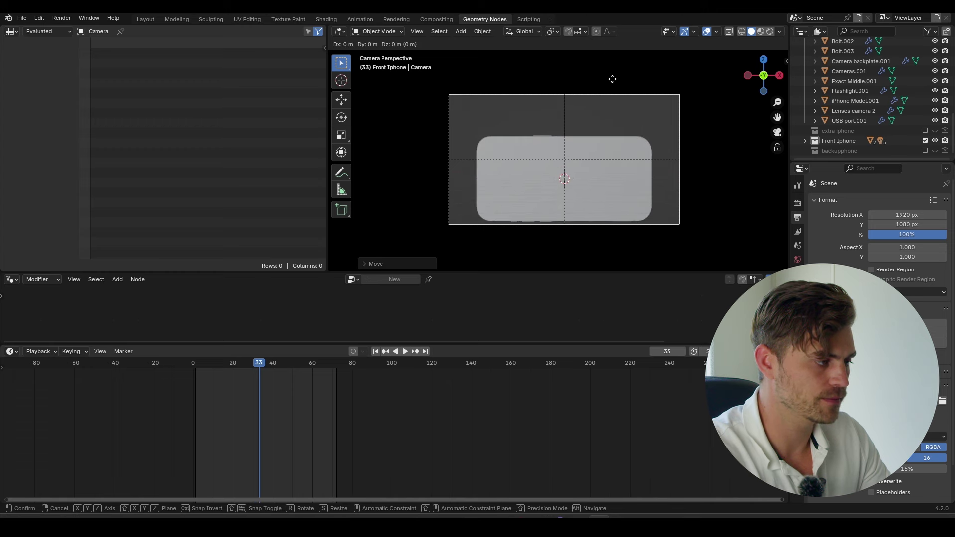
pyautogui.press('g')
pyautogui.press('z')
pyautogui.press('z')
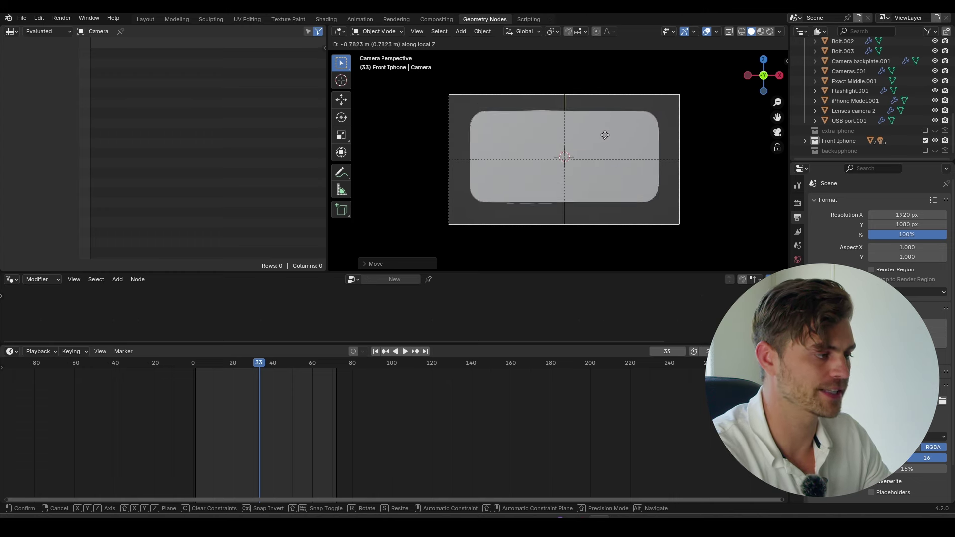
pyautogui.click(610, 183)
pyautogui.hotkey('ctrl', 's')
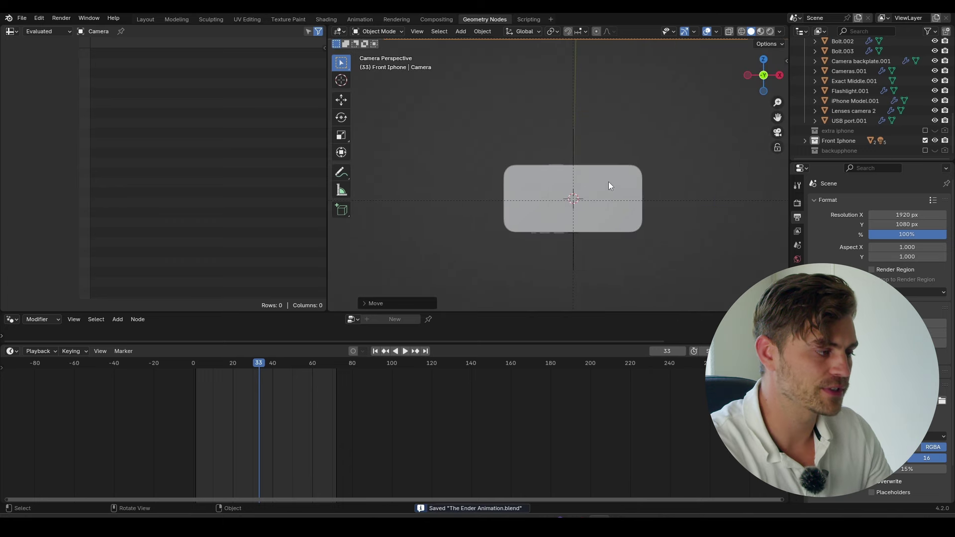
# Step: Nudge the camera slightly upward along global Z to centre the phone vertically in the frame
pyautogui.press('g')
pyautogui.press('z')
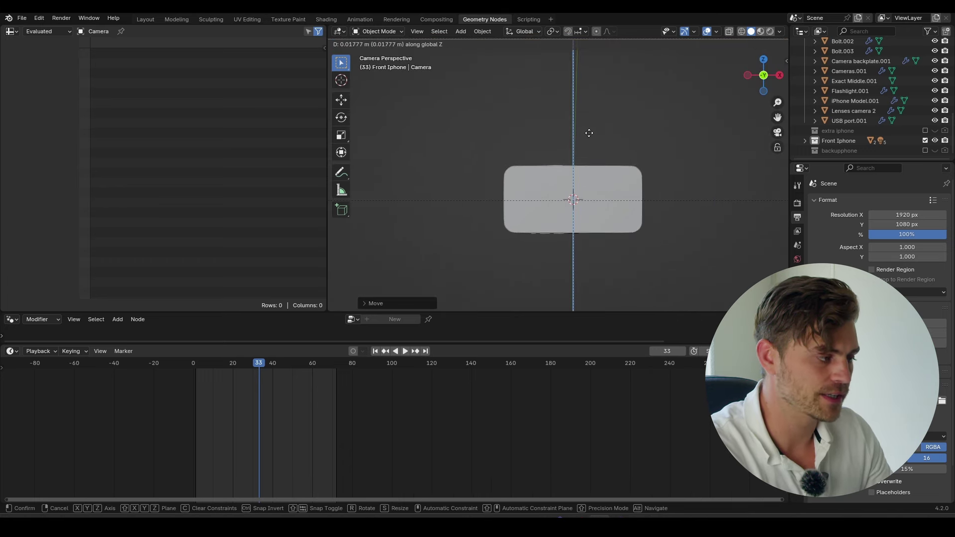
pyautogui.click(597, 92)
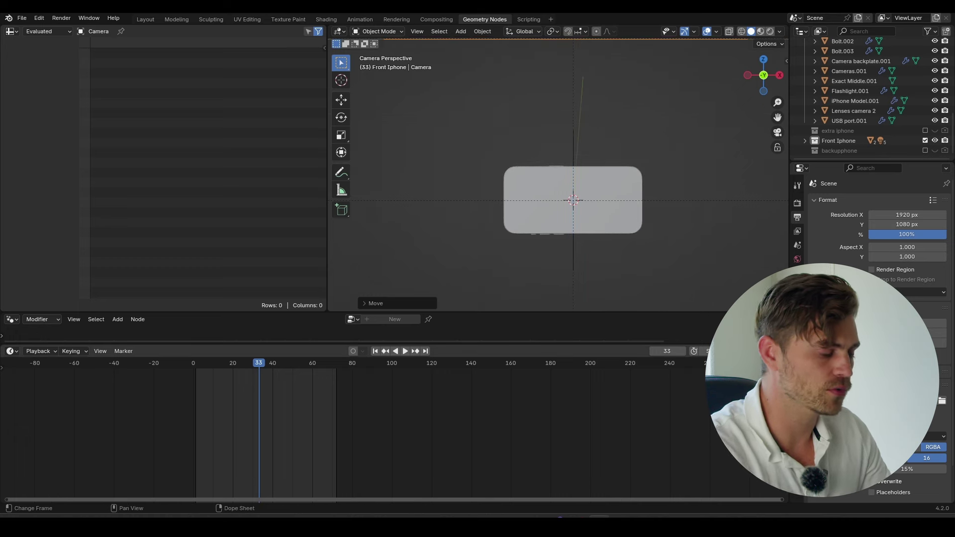
# Step: Set the animation's end frame to 100 and move the playhead to frame 100
pyautogui.write('100')
pyautogui.press('Return')
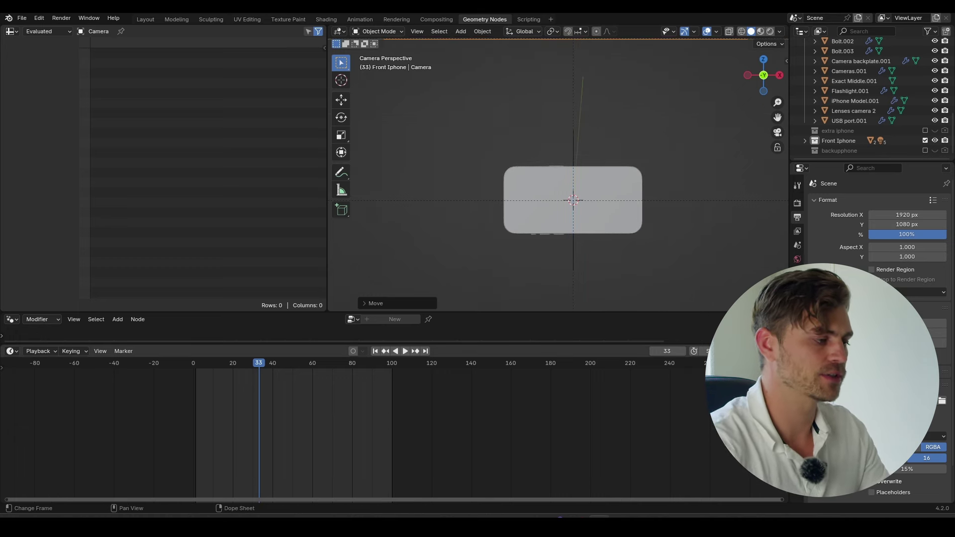
pyautogui.click(392, 363)
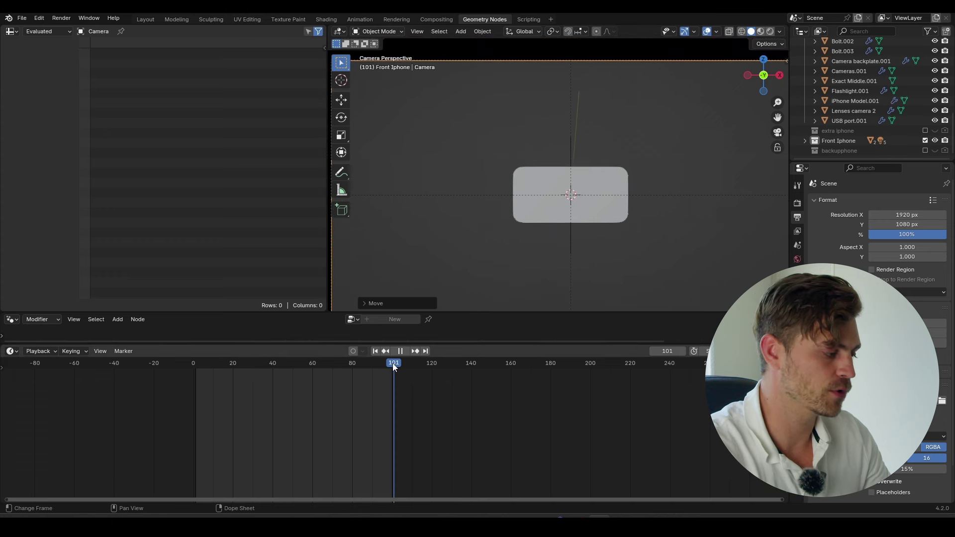
# Step: At frame 100, move the camera forward along its local Z until the phone screen fills the frame, keyframe it and check the rendered preview
pyautogui.press('g')
pyautogui.press('z')
pyautogui.press('z')
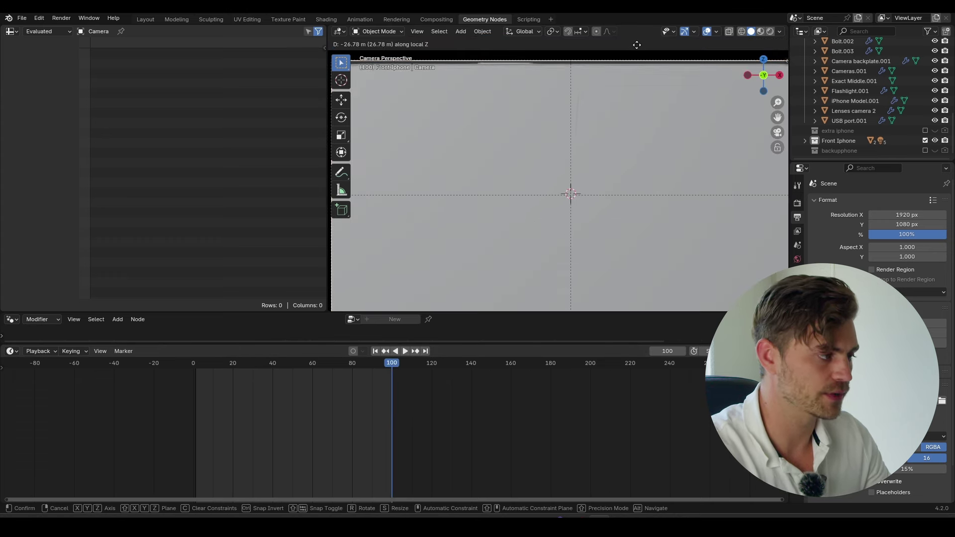
pyautogui.click(624, 79)
pyautogui.scroll(-3, 589, 189)
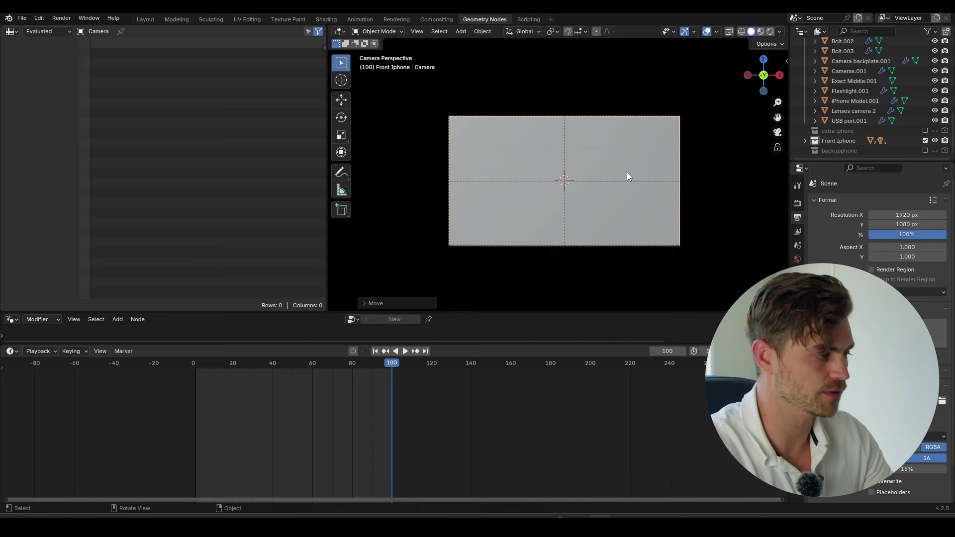
pyautogui.press('i')
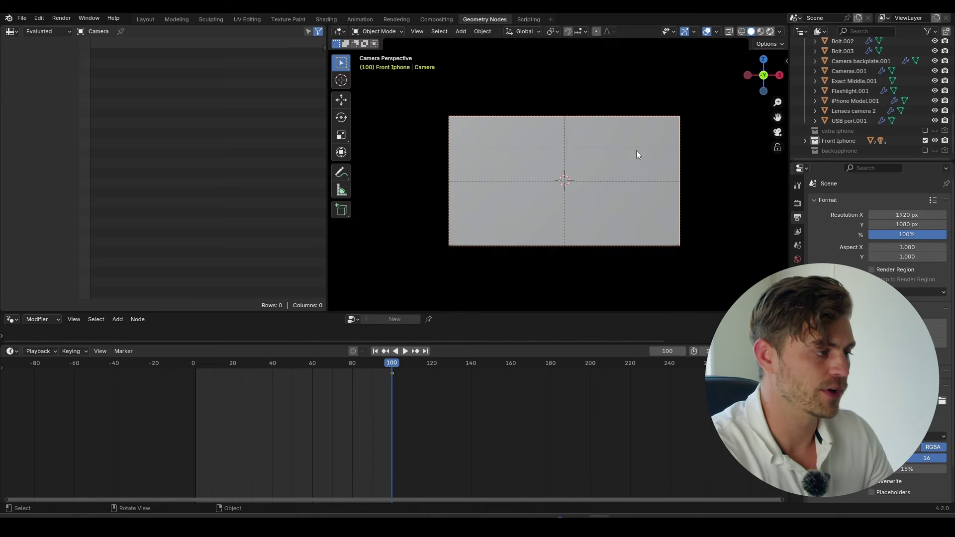
pyautogui.press('z')
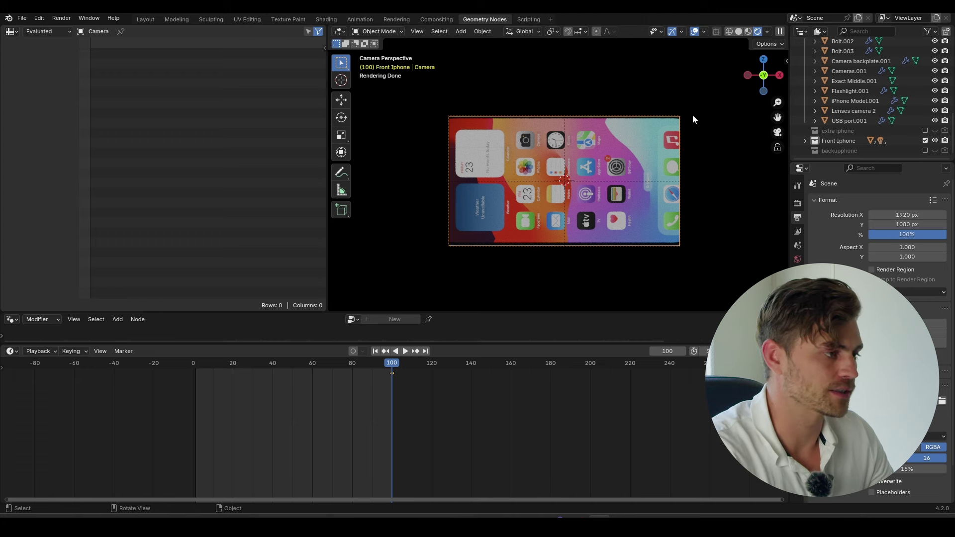
pyautogui.press('z')
# Step: At frame 1, move the camera back along its local Z to about Y -28 m, and save the file
pyautogui.hotkey('shift', 'Left')
pyautogui.press('g')
pyautogui.press('z')
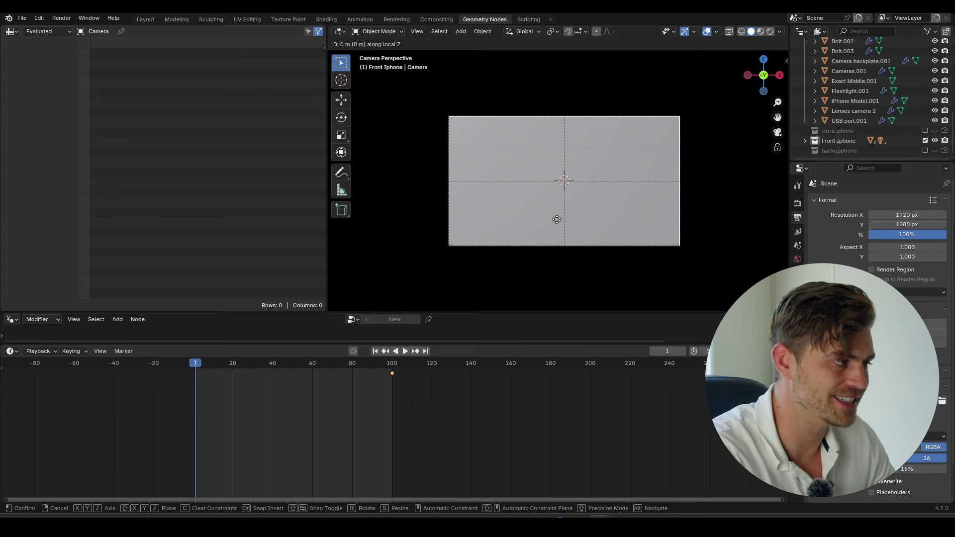
pyautogui.click(579, 130)
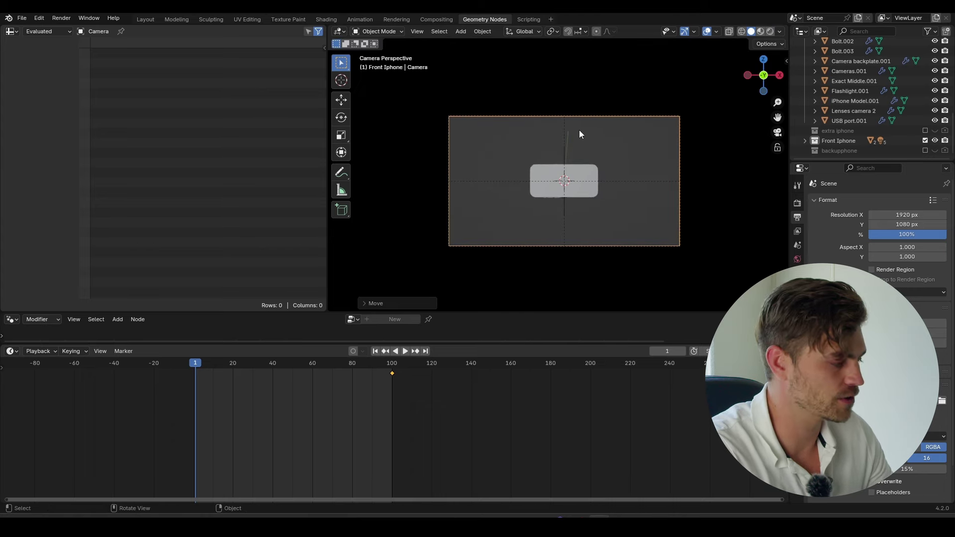
pyautogui.hotkey('ctrl', 's')
# Step: In the Layout workspace, move the camera farther back along local Z to about Y -54 m, keyframe it at frame 1, and save
pyautogui.click(145, 19)
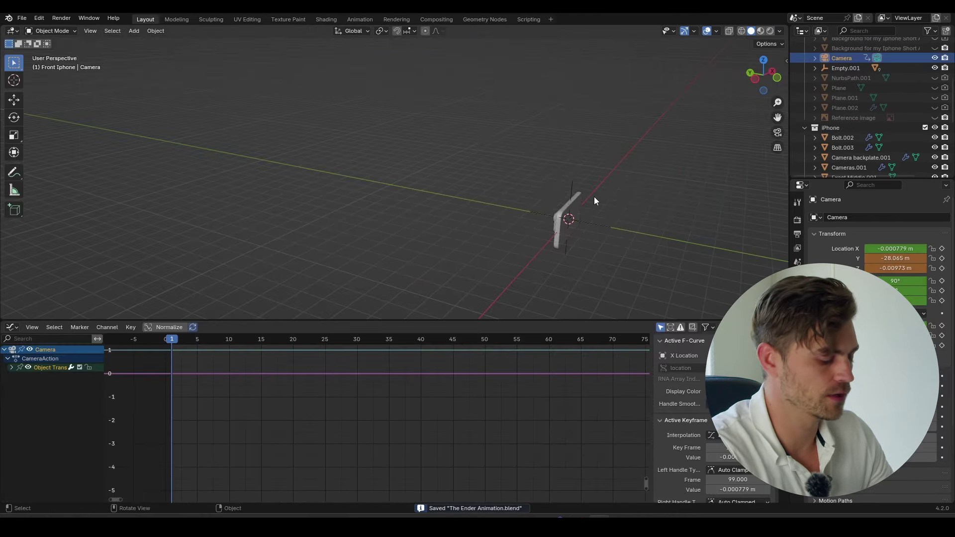
pyautogui.press('KP_0')
pyautogui.press('g')
pyautogui.press('z')
pyautogui.press('z')
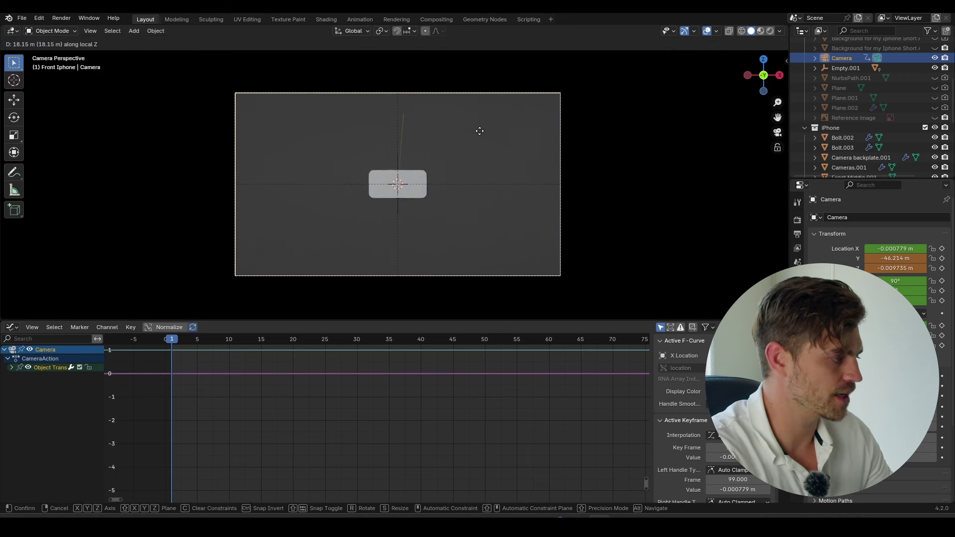
pyautogui.click(480, 181)
pyautogui.moveTo(426, 202); pyautogui.dragTo(488, 226, button='middle')
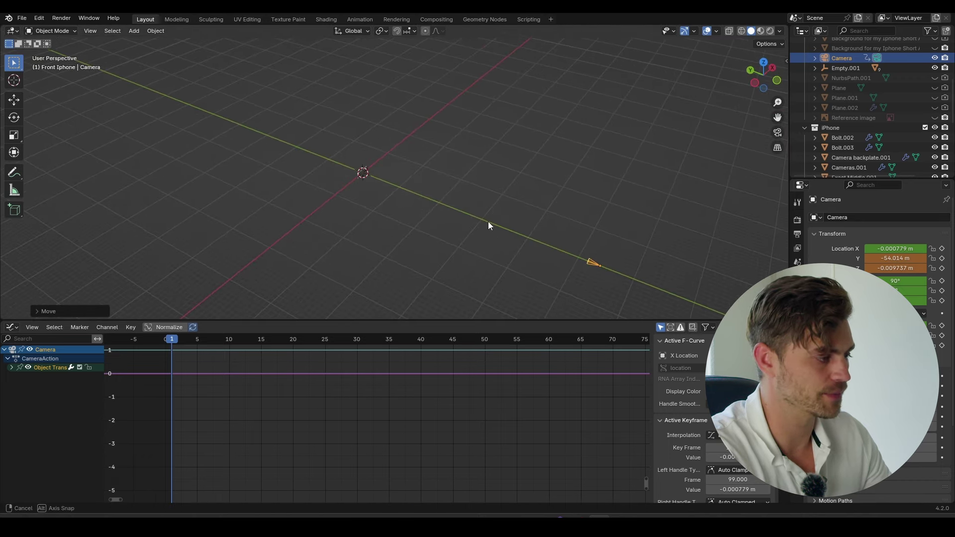
pyautogui.hotkey('ctrl', 's')
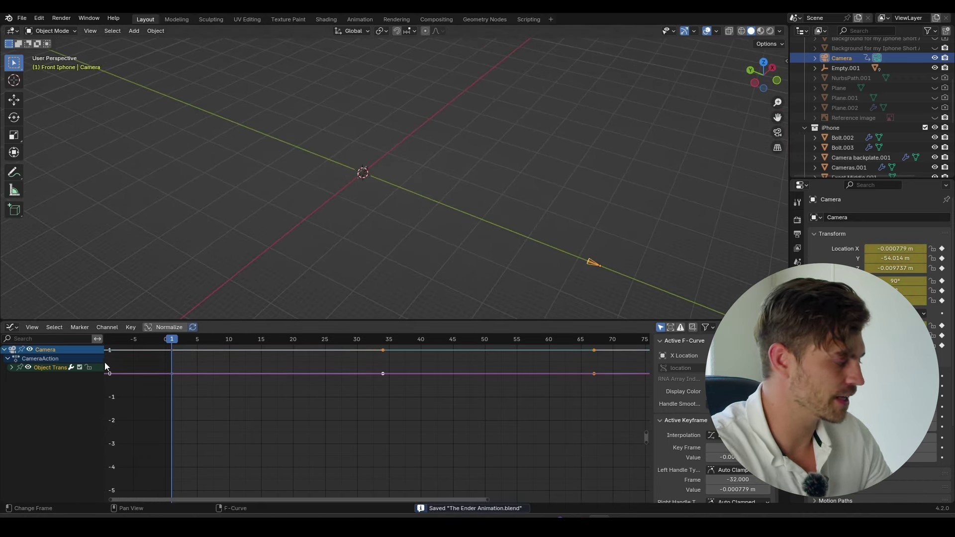
# Step: Change the Graph Editor to the Timeline and set both camera keyframes to Linear interpolation
pyautogui.click(11, 327)
pyautogui.click(159, 367)
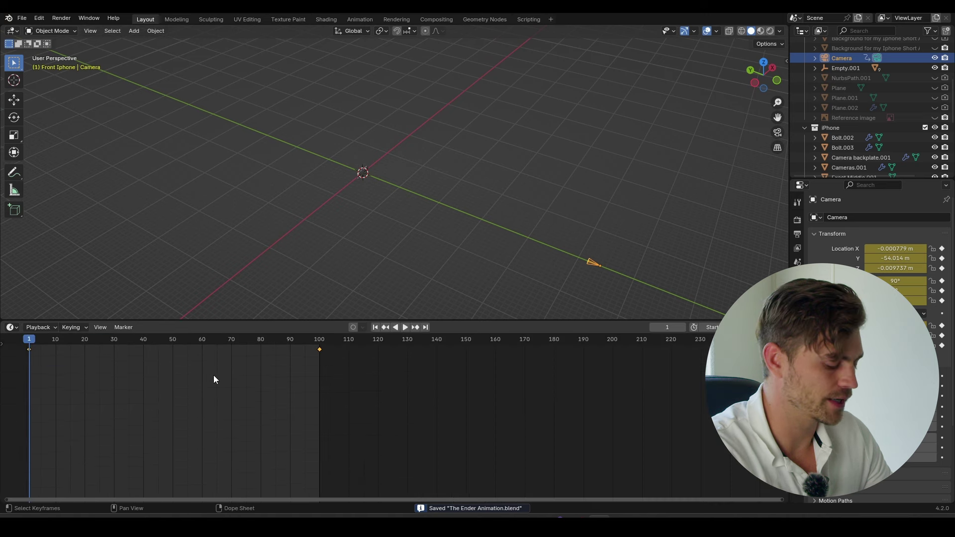
pyautogui.moveTo(709, 372); pyautogui.dragTo(103, 348)
pyautogui.press('t')
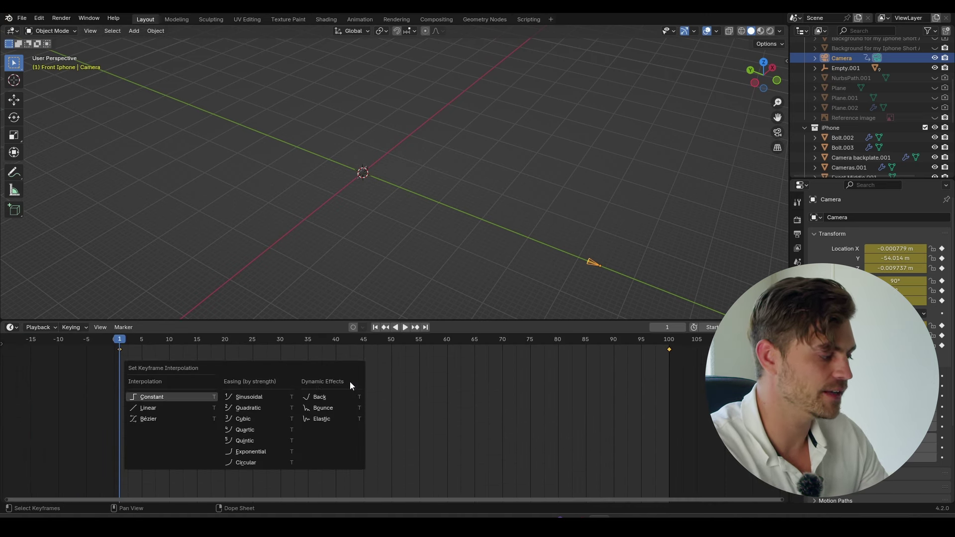
pyautogui.click(167, 409)
# Step: Play back the camera move and examine it from an outside view and through the camera
pyautogui.press('space')
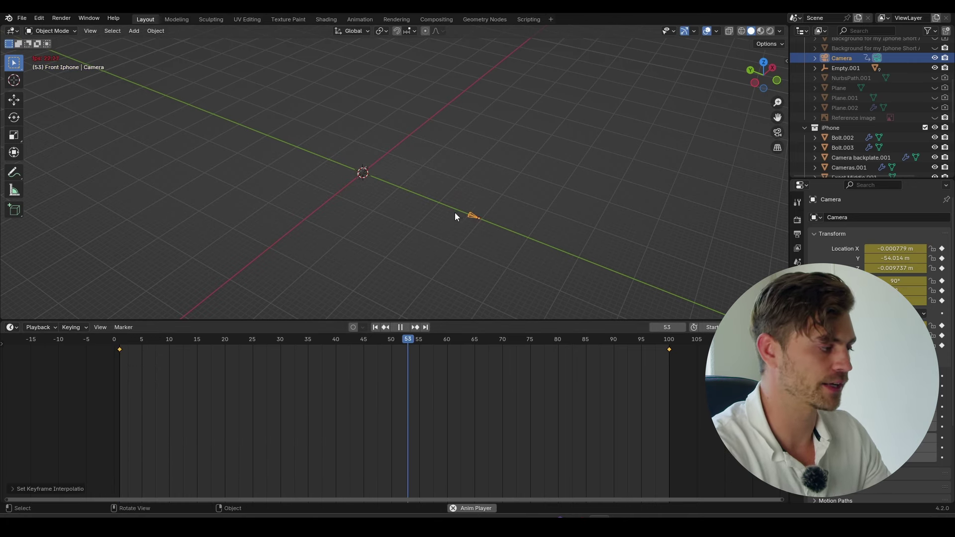
pyautogui.press('space')
pyautogui.press('KP_0')
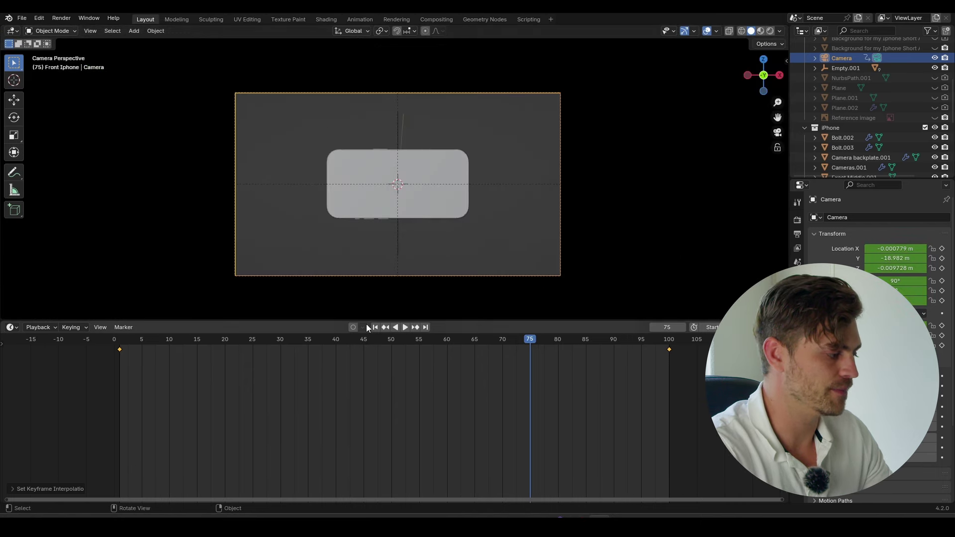
pyautogui.moveTo(363, 339); pyautogui.dragTo(137, 342)
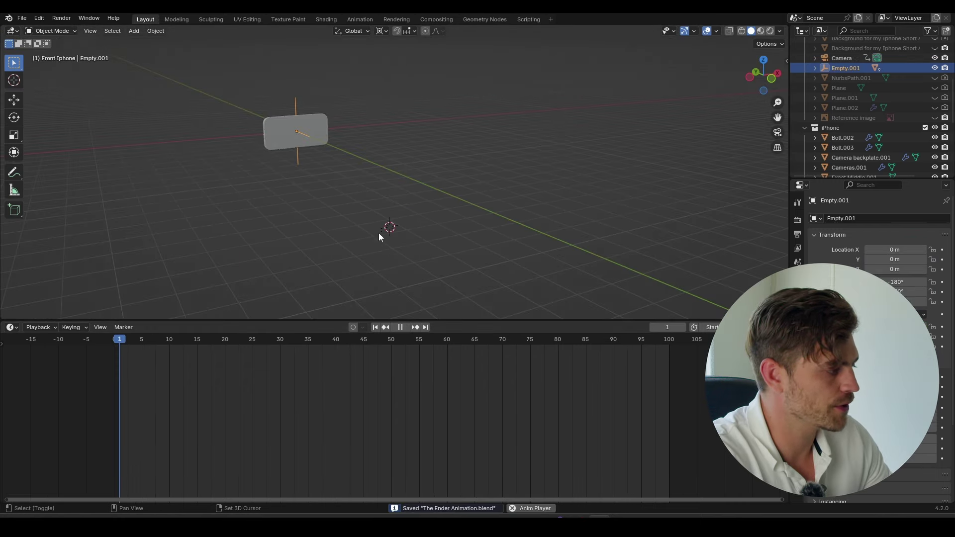
pyautogui.press('space')
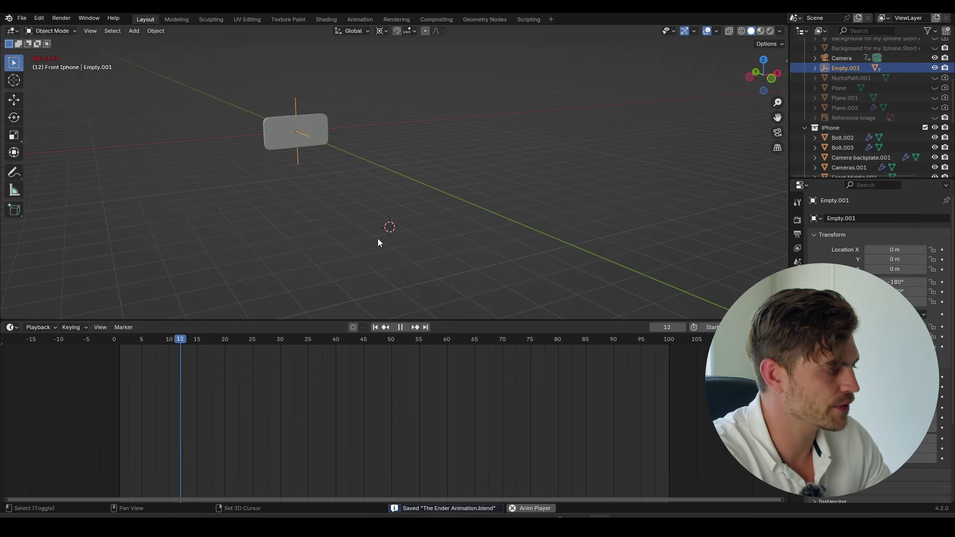
pyautogui.moveTo(377, 238); pyautogui.dragTo(452, 235, button='middle')
pyautogui.press('space')
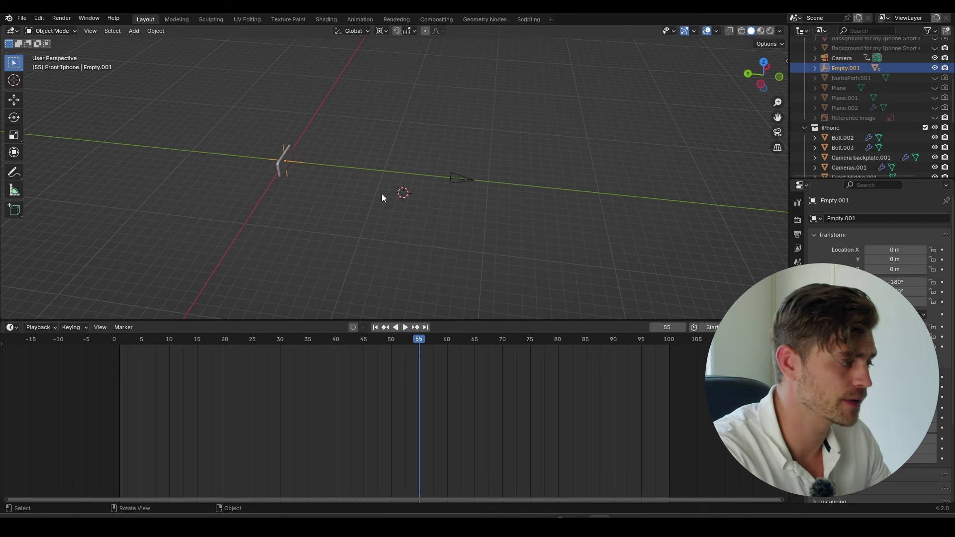
# Step: Swap the camera's two keyframes so the close-up is at frame 1 and the far position at frame 100
pyautogui.click(462, 180)
pyautogui.moveTo(694, 377); pyautogui.dragTo(645, 343)
pyautogui.press('g')
pyautogui.click(219, 366)
pyautogui.moveTo(198, 368); pyautogui.dragTo(105, 344)
pyautogui.press('g')
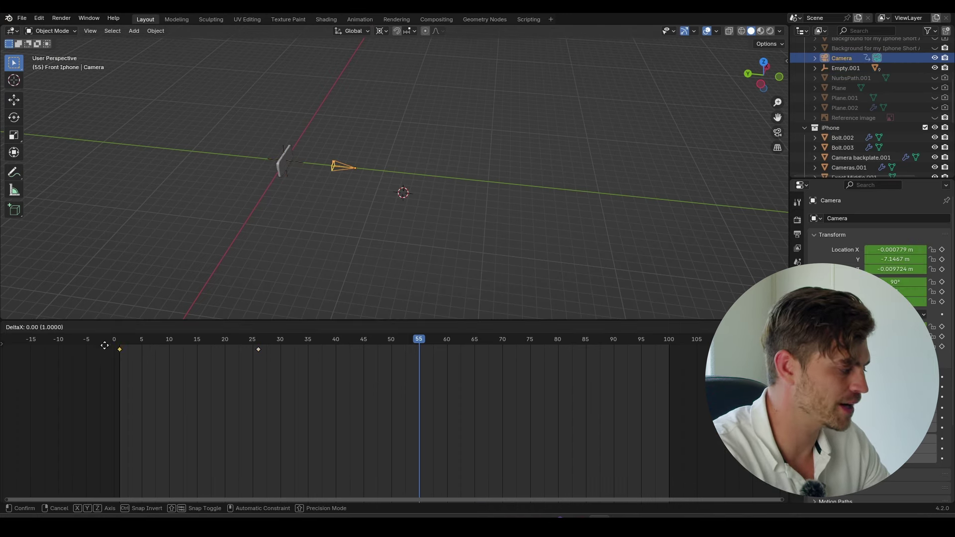
pyautogui.click(650, 368)
pyautogui.click(258, 349)
pyautogui.press('g')
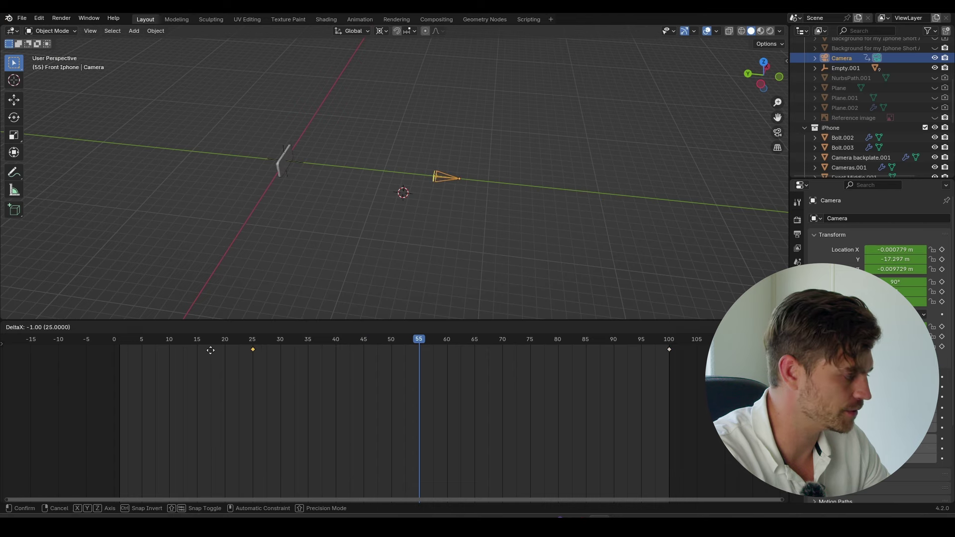
pyautogui.click(96, 357)
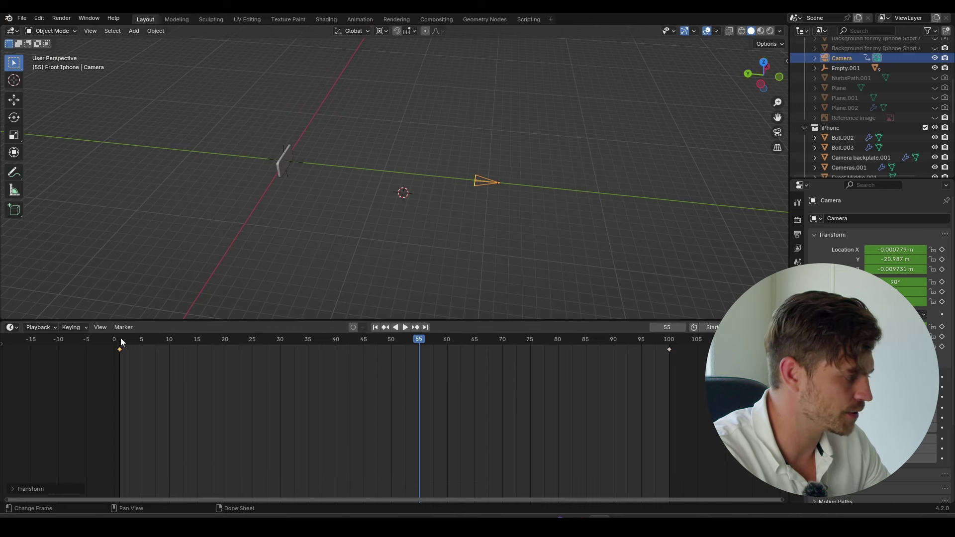
# Step: Play the reversed camera move from frame 1 through the camera view and scrub its final frames
pyautogui.click(119, 339)
pyautogui.press('KP_0')
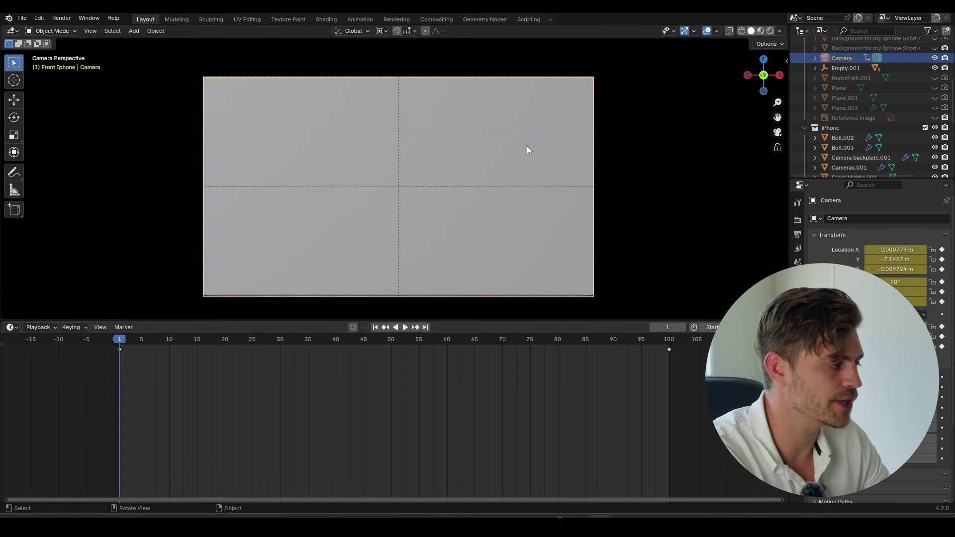
pyautogui.press('space')
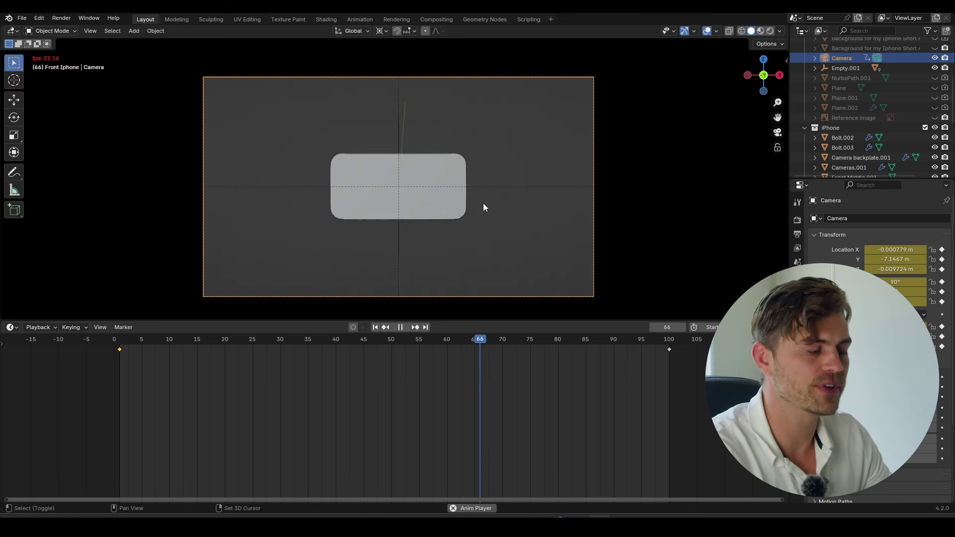
pyautogui.press('space')
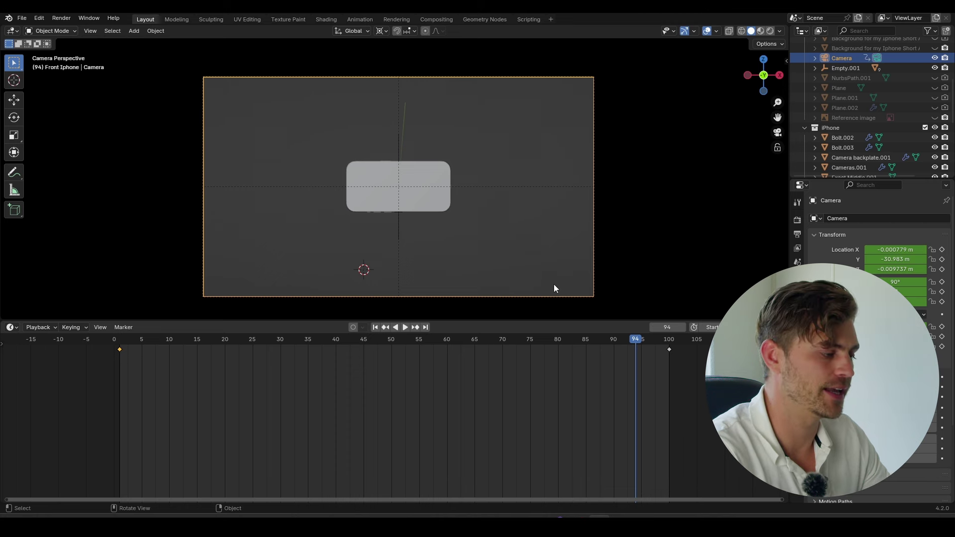
pyautogui.press('space')
pyautogui.moveTo(647, 344)
pyautogui.mouseDown()
pyautogui.moveTo(202, 338)
pyautogui.moveTo(136, 354)
pyautogui.moveTo(652, 349)
pyautogui.mouseUp()
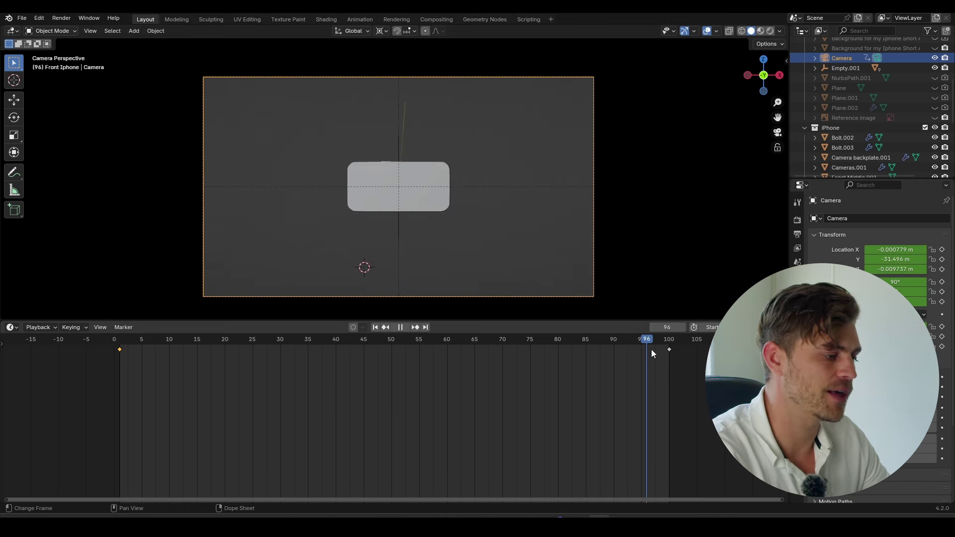
pyautogui.moveTo(575, 358); pyautogui.dragTo(413, 396)
# Step: Save the file, select the whole landscape phone with its empty, and duplicate it along global Y about 7.7 m towards the camera
pyautogui.hotkey('ctrl', 's')
pyautogui.moveTo(303, 255)
pyautogui.mouseDown(button='middle')
pyautogui.moveTo(355, 256)
pyautogui.moveTo(287, 115)
pyautogui.moveTo(362, 183)
pyautogui.mouseUp(button='middle')
pyautogui.moveTo(354, 114); pyautogui.dragTo(219, 234)
pyautogui.keyDown('shift'); pyautogui.moveTo(220, 234); pyautogui.dragTo(333, 210, button='middle'); pyautogui.keyUp('shift')
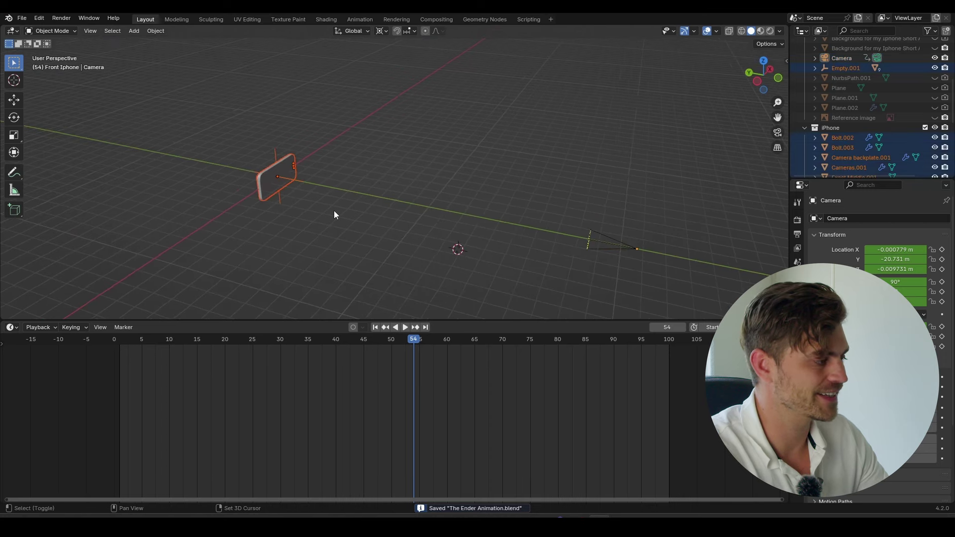
pyautogui.hotkey('shift', 'd')
pyautogui.press('y')
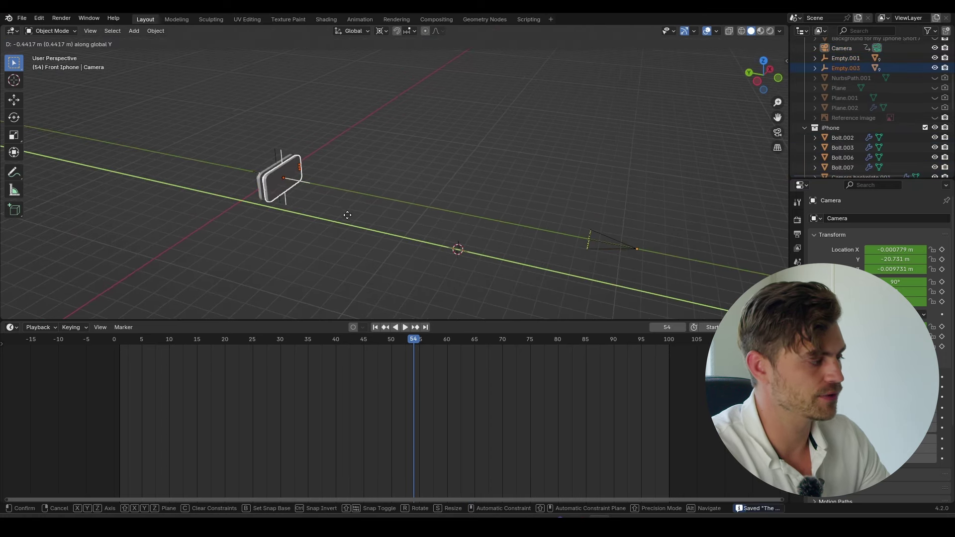
pyautogui.click(469, 243)
# Step: Clear the rotation of the duplicated phone's empty so the phone stands upright with its back towards the camera
pyautogui.click(398, 177)
pyautogui.hotkey('alt', 'r')
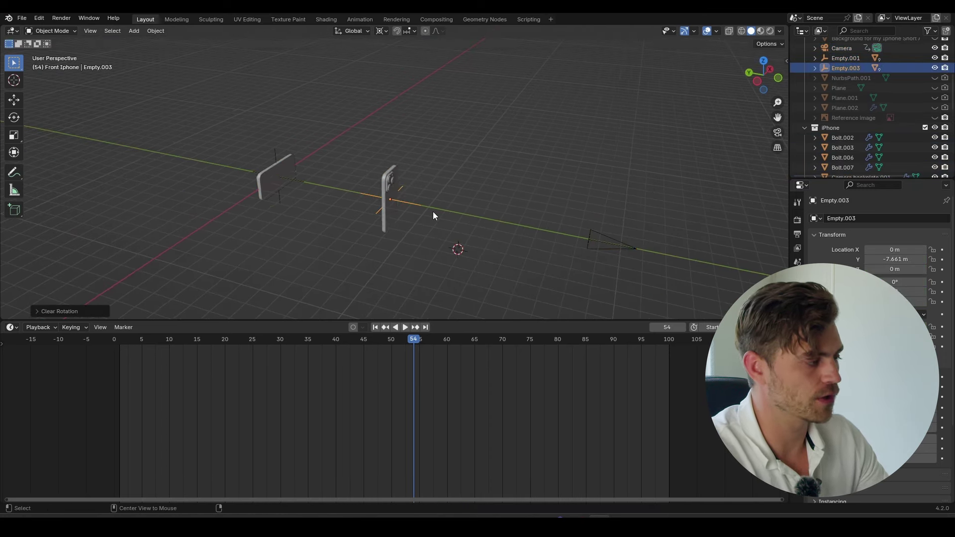
pyautogui.moveTo(435, 214); pyautogui.dragTo(446, 258, button='middle')
pyautogui.scroll(5, 407, 235)
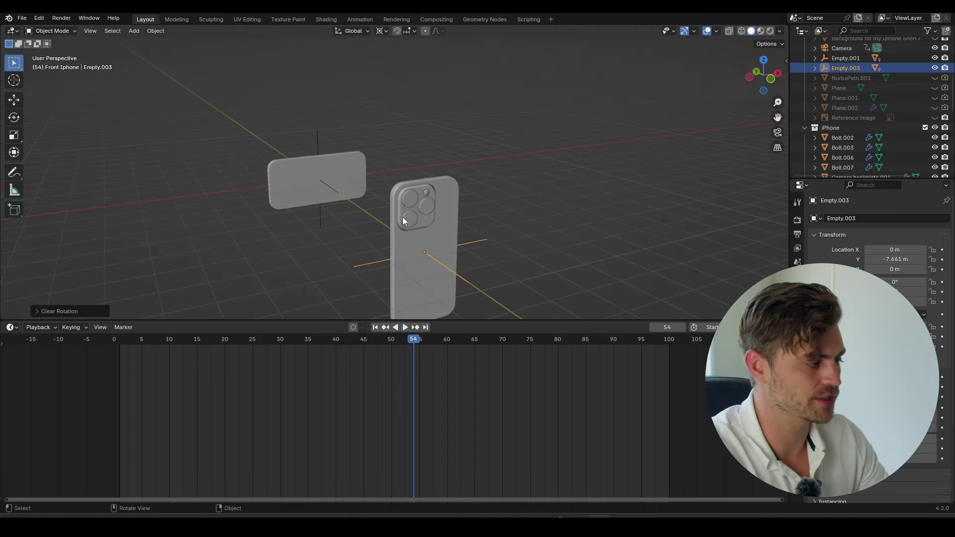
# Step: Move the upright phone's empty back towards the landscape phone to about Y -6.5 m, checking its framing through the camera
pyautogui.press('KP_0')
pyautogui.scroll(-1, 400, 215)
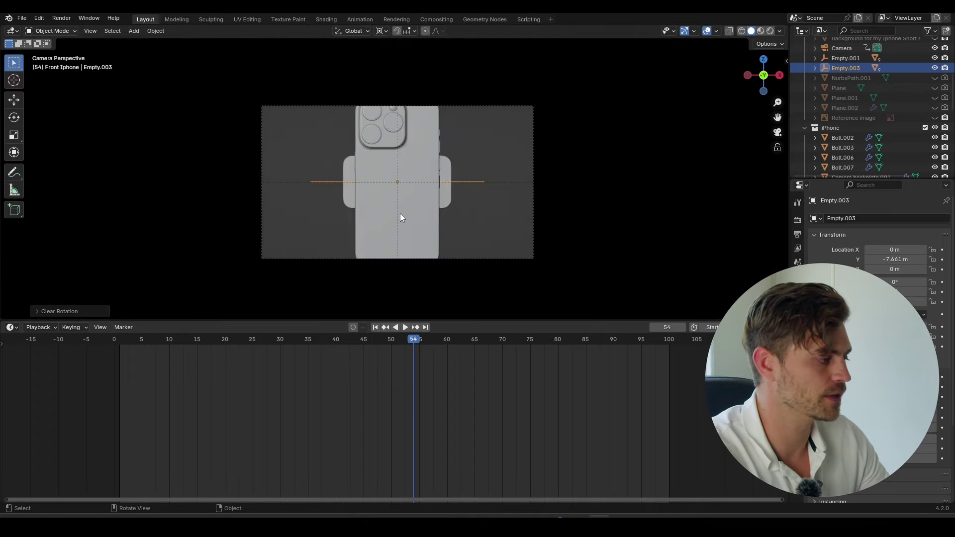
pyautogui.moveTo(400, 215); pyautogui.dragTo(476, 241, button='middle')
pyautogui.press('g')
pyautogui.click(425, 219)
pyautogui.press('KP_0')
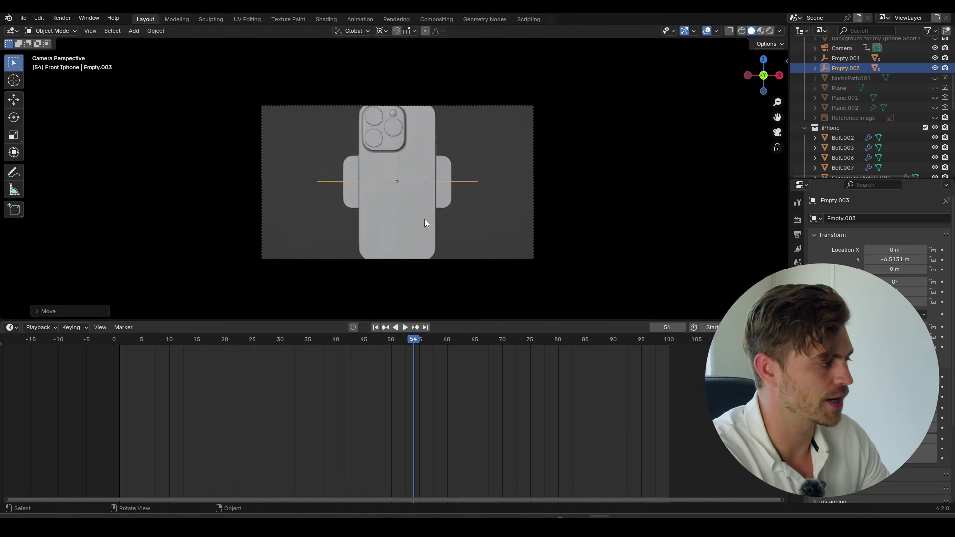
# Step: Play the animation from frame 1 through the camera, stop at frame 39 and keyframe the upright phone's empty there
pyautogui.hotkey('shift', 'Left')
pyautogui.press('KP_0')
pyautogui.press('KP_0')
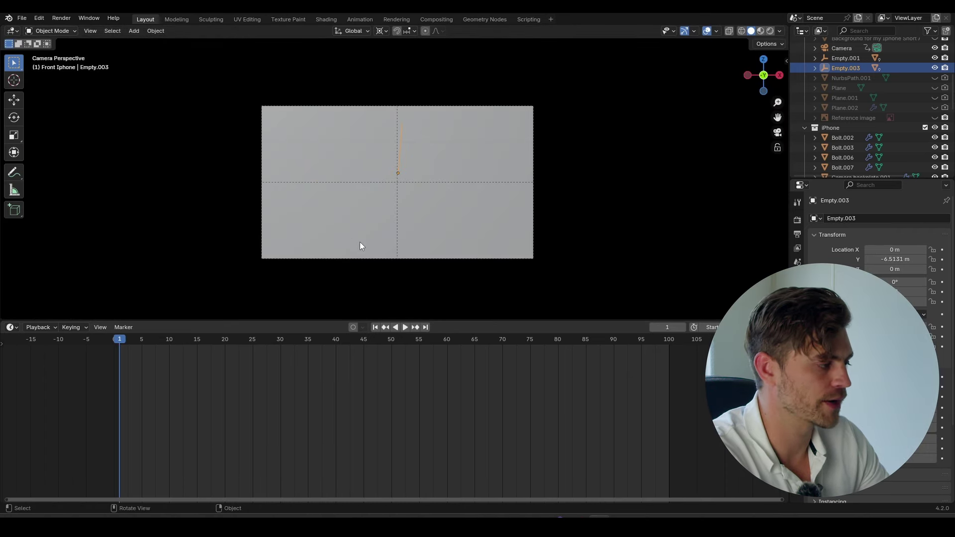
pyautogui.press('space')
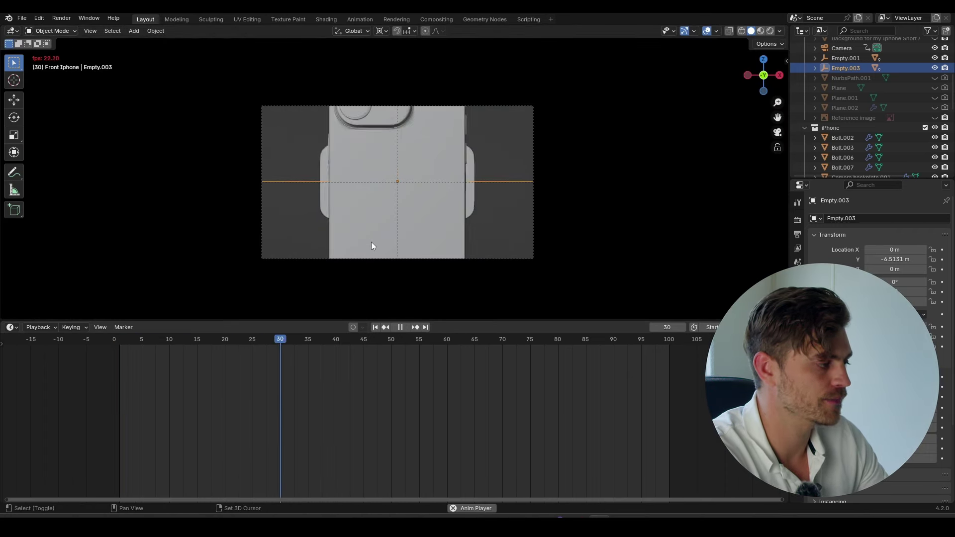
pyautogui.press('space')
pyautogui.press('space')
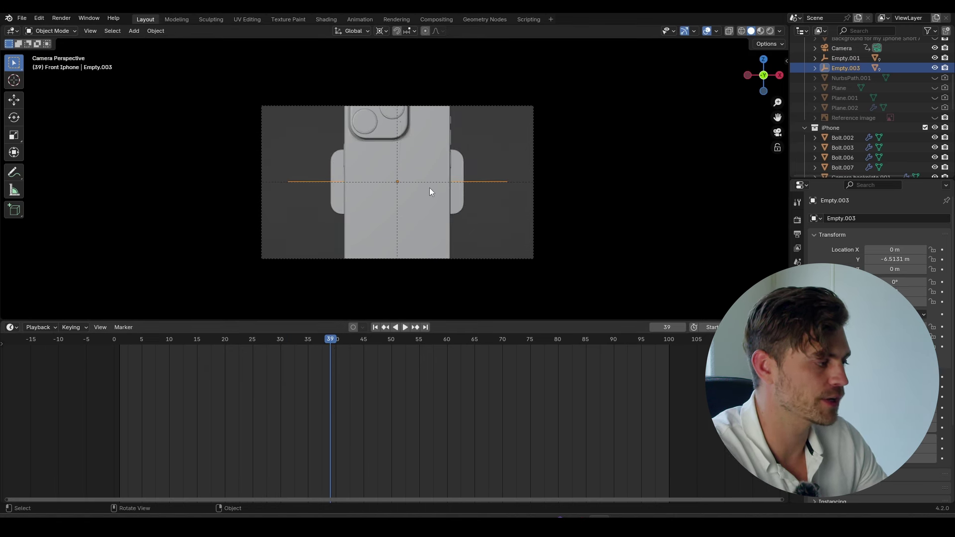
pyautogui.scroll(-1, 411, 164)
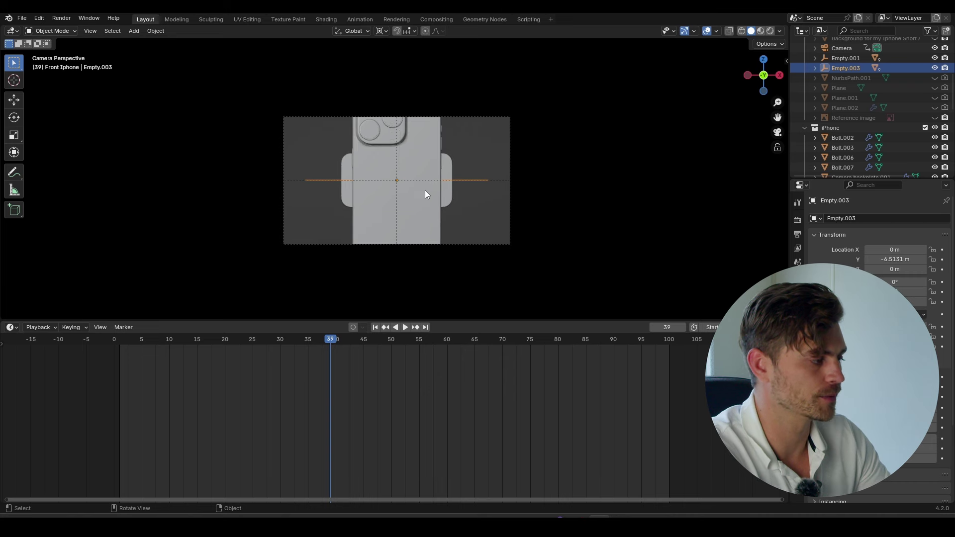
pyautogui.press('i')
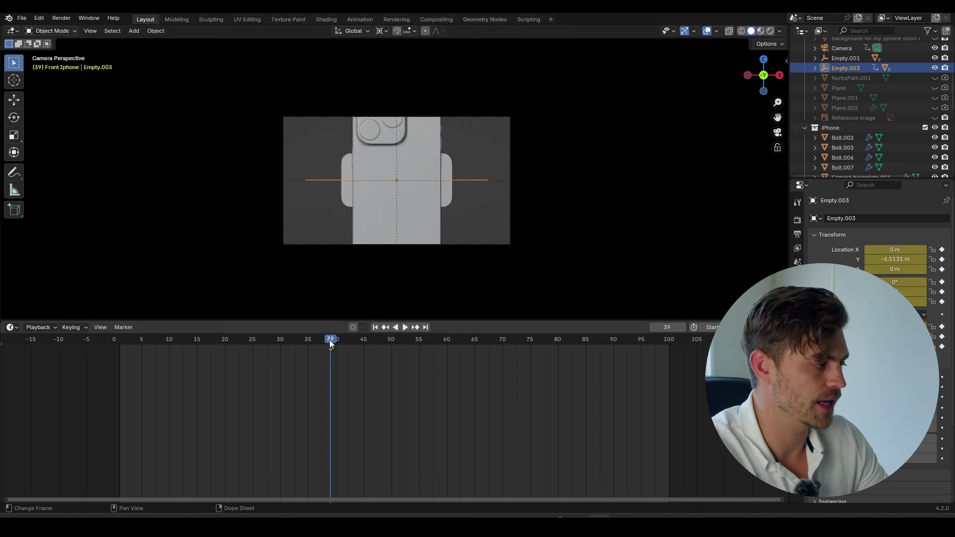
# Step: Go to frame 25, leave the camera view and move the upright phone's empty freely up and right of the landscape phone
pyautogui.moveTo(329, 342); pyautogui.dragTo(252, 351)
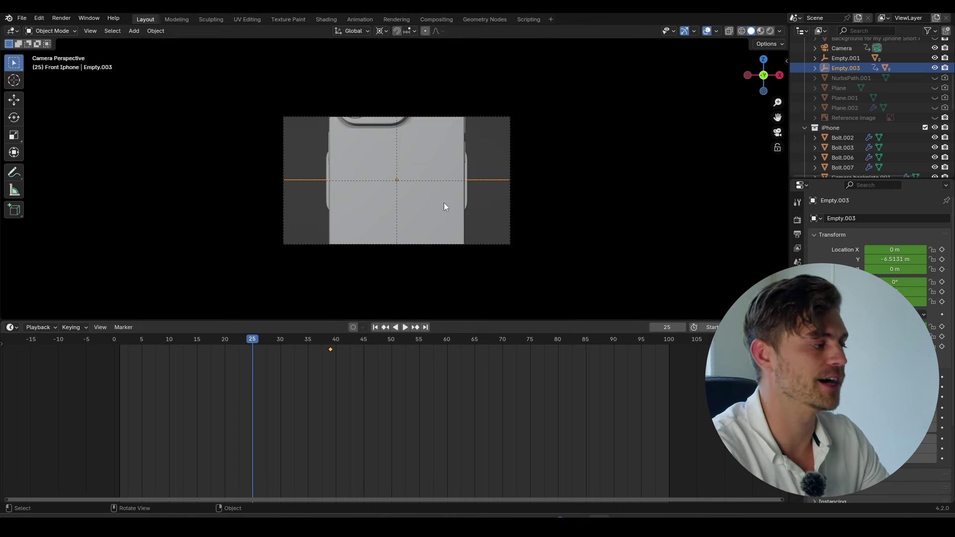
pyautogui.scroll(-2, 437, 174)
pyautogui.moveTo(435, 177); pyautogui.dragTo(434, 186, button='middle')
pyautogui.scroll(-4, 443, 164)
pyautogui.keyDown('shift'); pyautogui.moveTo(452, 147); pyautogui.dragTo(434, 193, button='middle'); pyautogui.keyUp('shift')
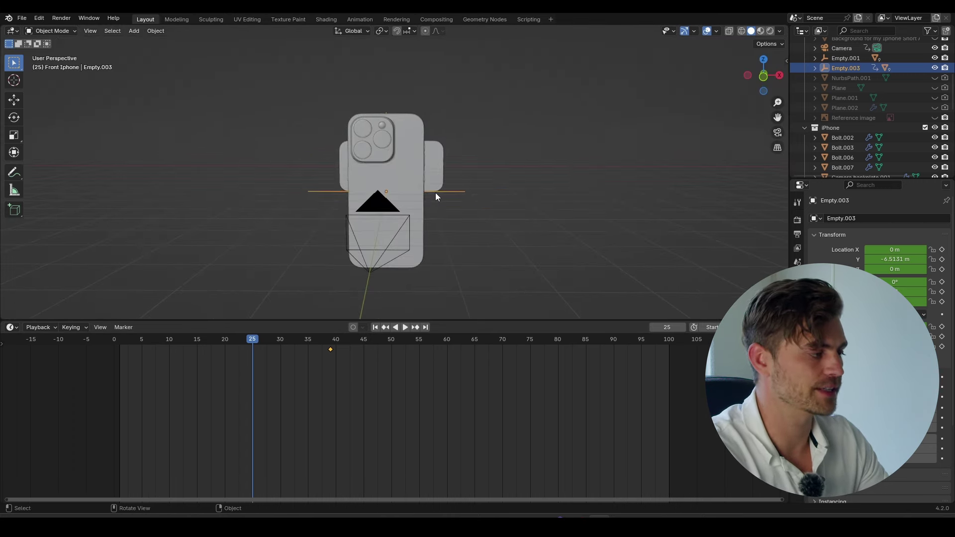
pyautogui.press('g')
pyautogui.click(501, 108)
# Step: Tilt the raised phone's empty and keyframe its pose at frame 25, with the empty at about X 2.15 m, Z 2.54 m
pyautogui.press('r')
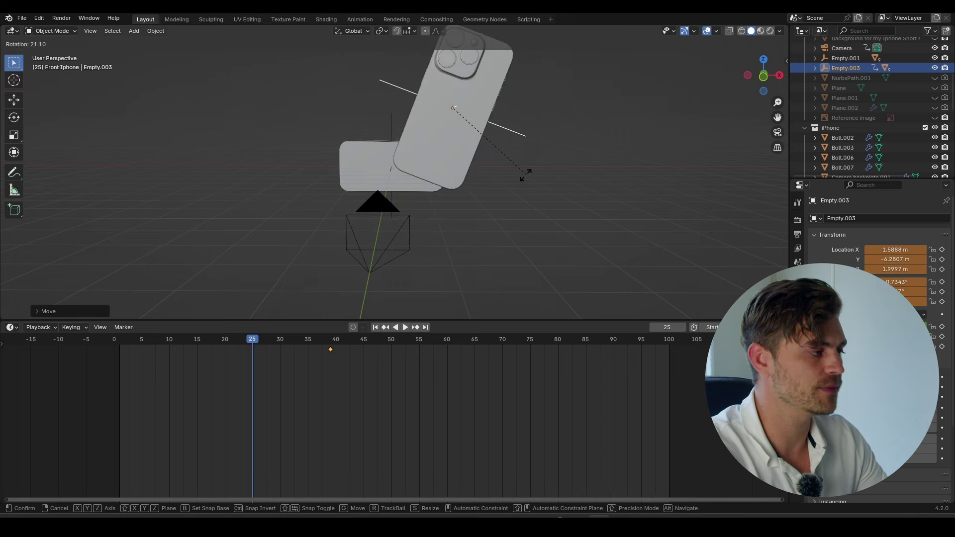
pyautogui.press('x')
pyautogui.click(556, 129)
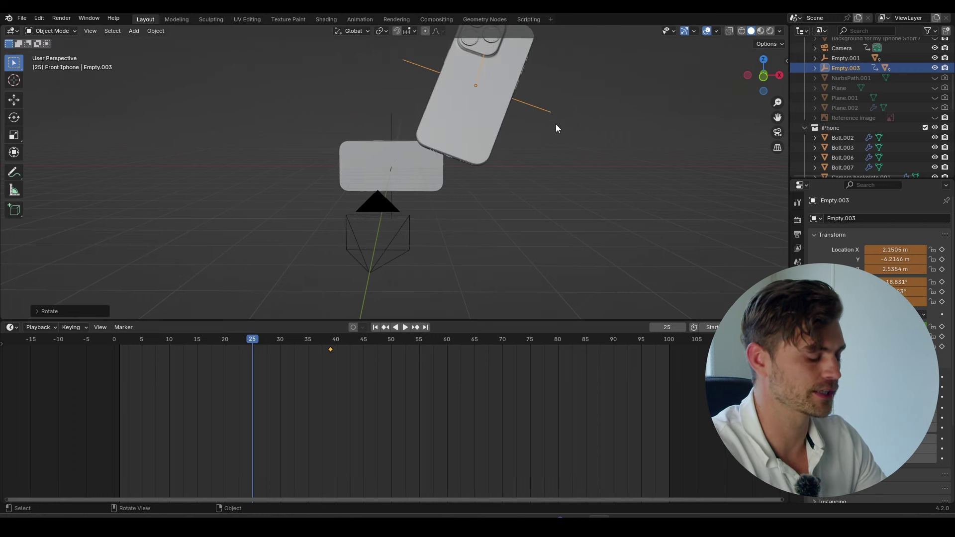
pyautogui.press('KP_0')
pyautogui.press('i')
# Step: Play back the upright phone's entrance from frame 25 through the camera and stop at frame 43
pyautogui.press('space')
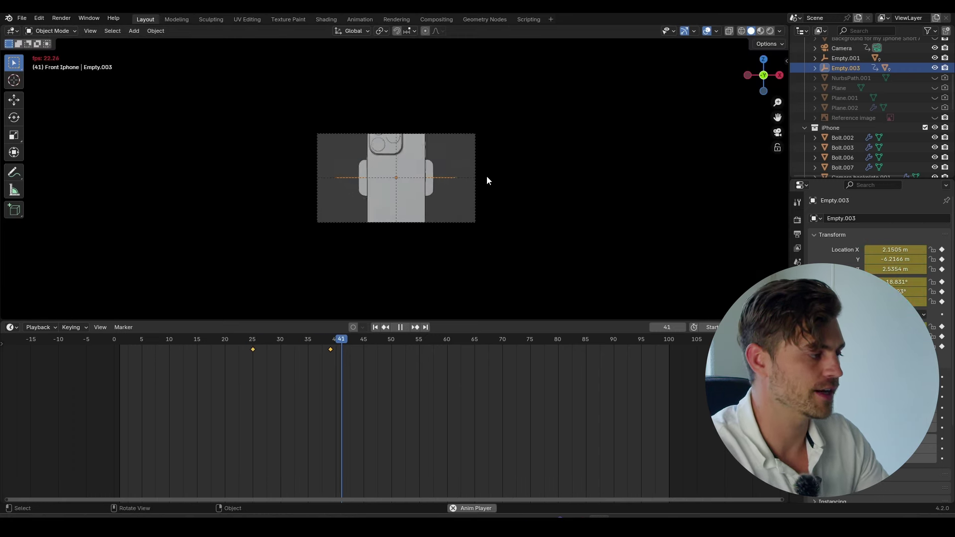
pyautogui.press('space')
pyautogui.scroll(3, 400, 246)
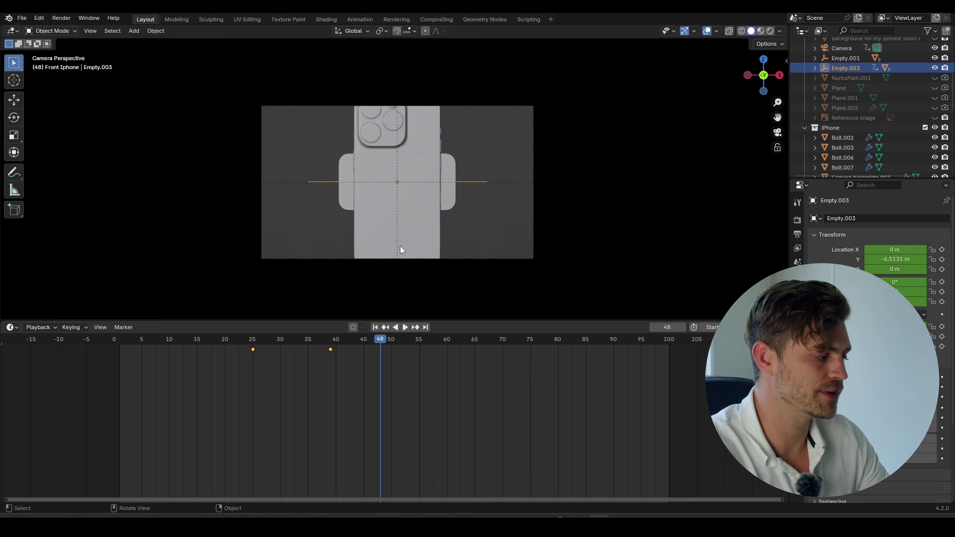
pyautogui.click(252, 342)
pyautogui.press('space')
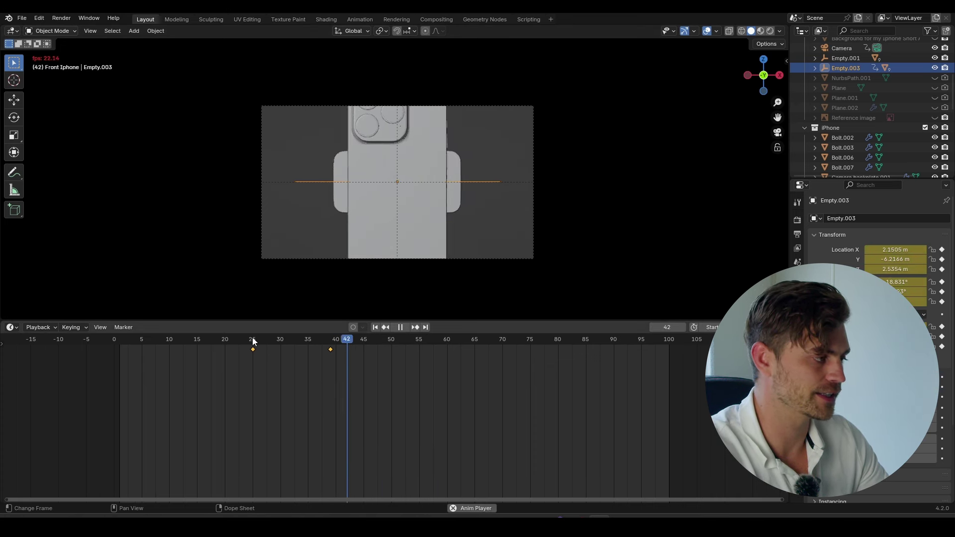
pyautogui.press('space')
pyautogui.click(332, 343)
pyautogui.press('space')
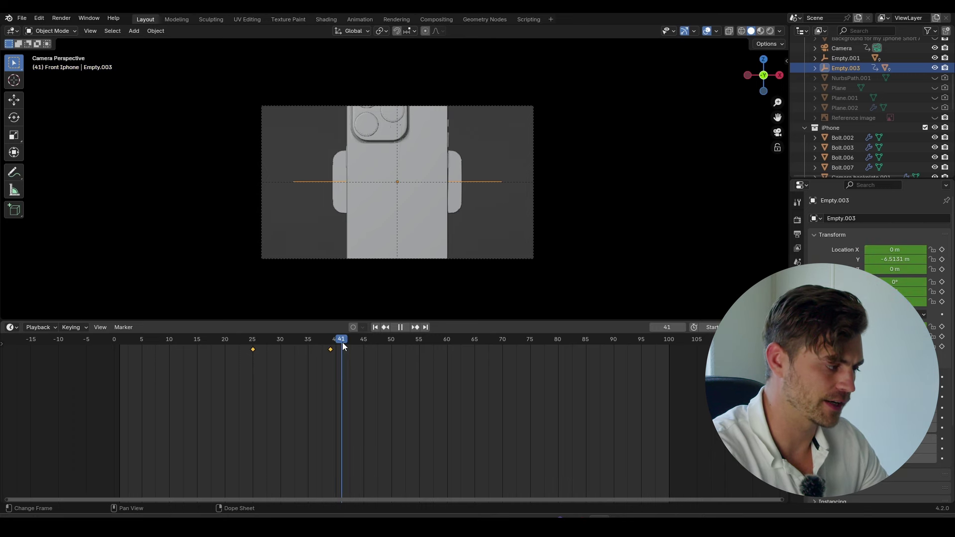
pyautogui.press('space')
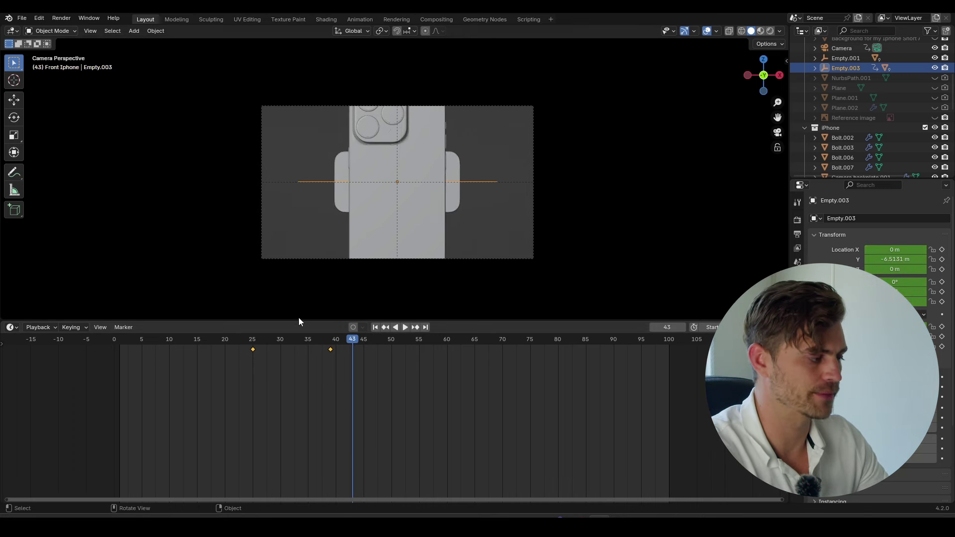
# Step: Orbit around to the upright phone's lower end and open its body mesh for editing
pyautogui.moveTo(357, 180); pyautogui.dragTo(457, 225, button='middle')
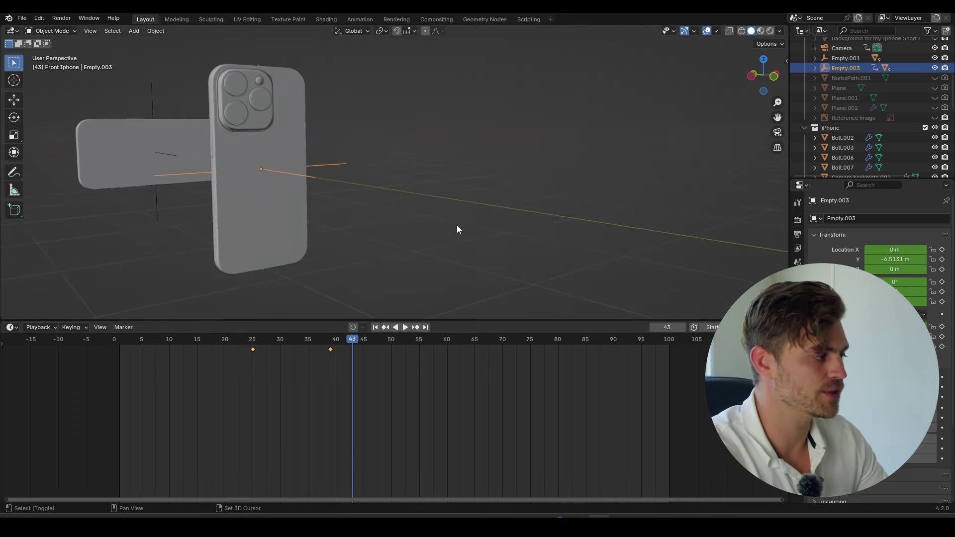
pyautogui.moveTo(271, 134); pyautogui.dragTo(522, 135, button='middle')
pyautogui.scroll(3, 331, 258)
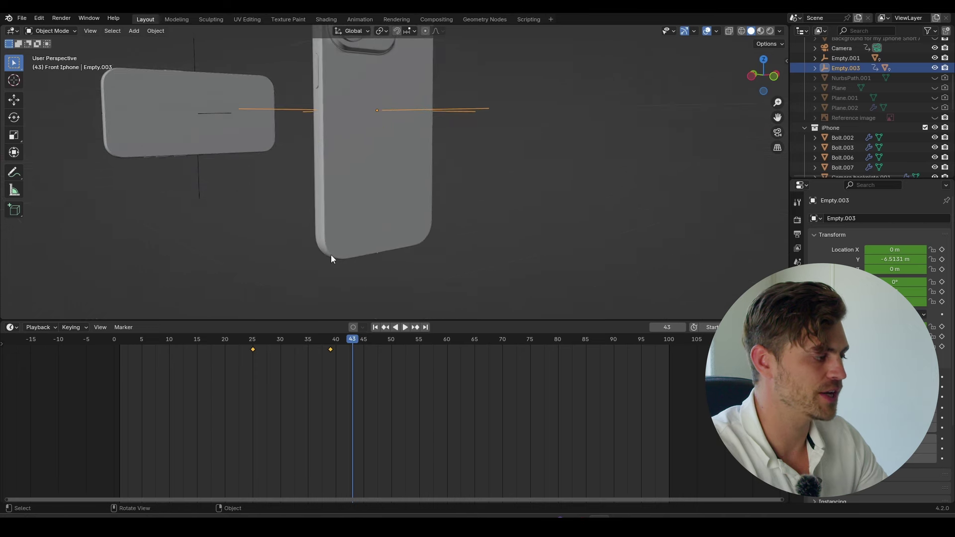
pyautogui.keyDown('shift'); pyautogui.moveTo(351, 258); pyautogui.dragTo(408, 217, button='middle'); pyautogui.keyUp('shift')
pyautogui.scroll(1, 408, 217)
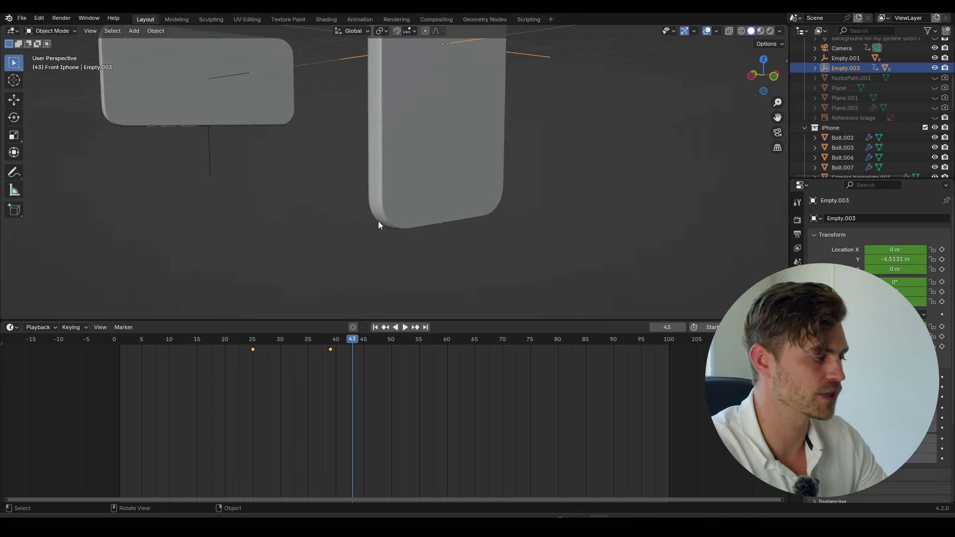
pyautogui.click(378, 221)
pyautogui.press('Tab')
pyautogui.press('KP_Decimal')
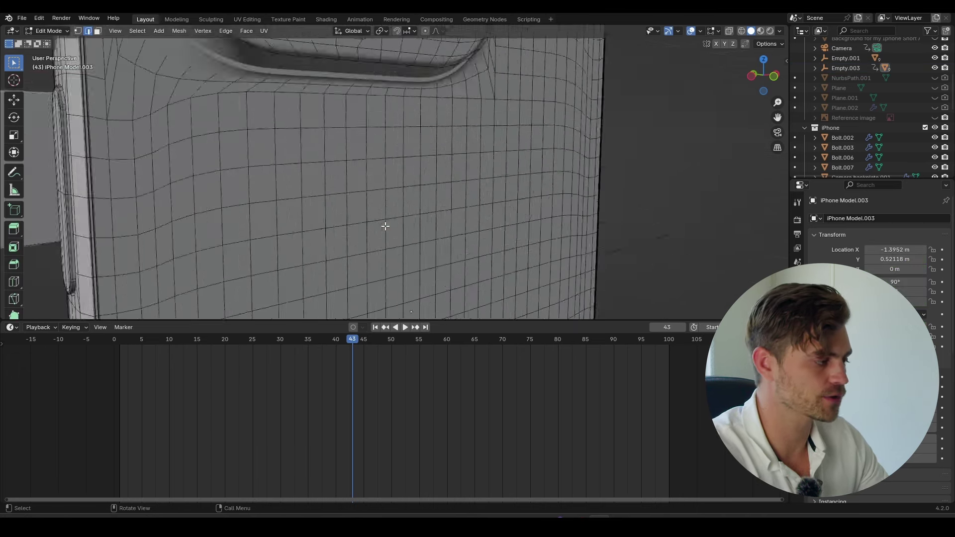
# Step: Select an edge at the phone body's bottom-left corner and snap the 3D cursor to it
pyautogui.scroll(-10, 386, 229)
pyautogui.keyDown('shift'); pyautogui.moveTo(403, 229); pyautogui.dragTo(507, 26, button='middle'); pyautogui.keyUp('shift')
pyautogui.scroll(4, 497, 151)
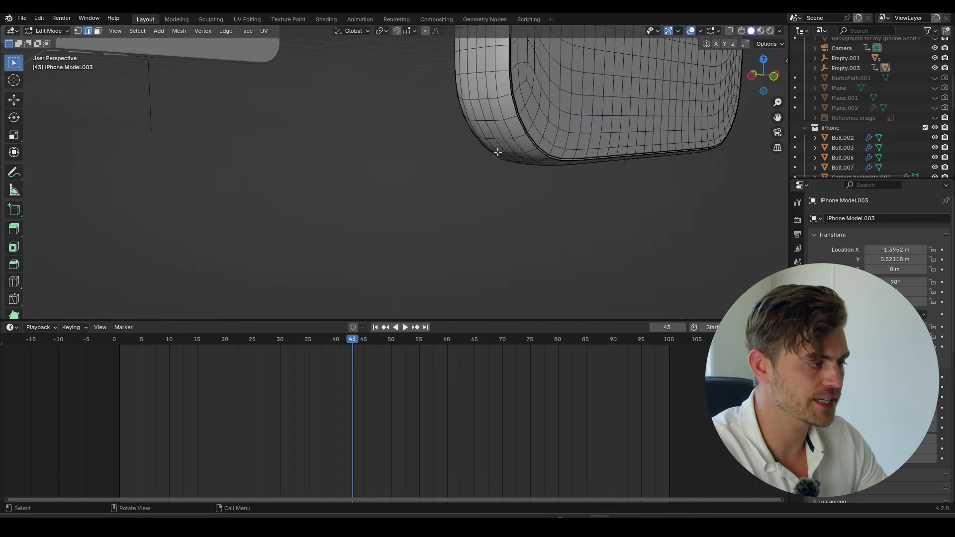
pyautogui.click(499, 151)
pyautogui.scroll(1, 507, 158)
pyautogui.keyDown('shift'); pyautogui.moveTo(510, 159); pyautogui.dragTo(472, 71, button='middle'); pyautogui.keyUp('shift')
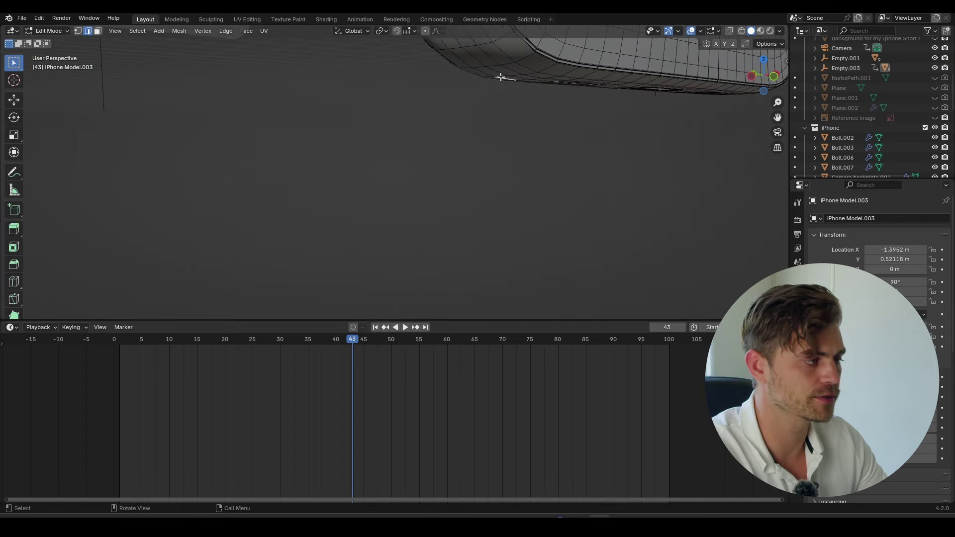
pyautogui.hotkey('shift', 's')
pyautogui.click(511, 149)
# Step: Save the file and set the transform pivot point to the 3D cursor
pyautogui.scroll(-5, 508, 97)
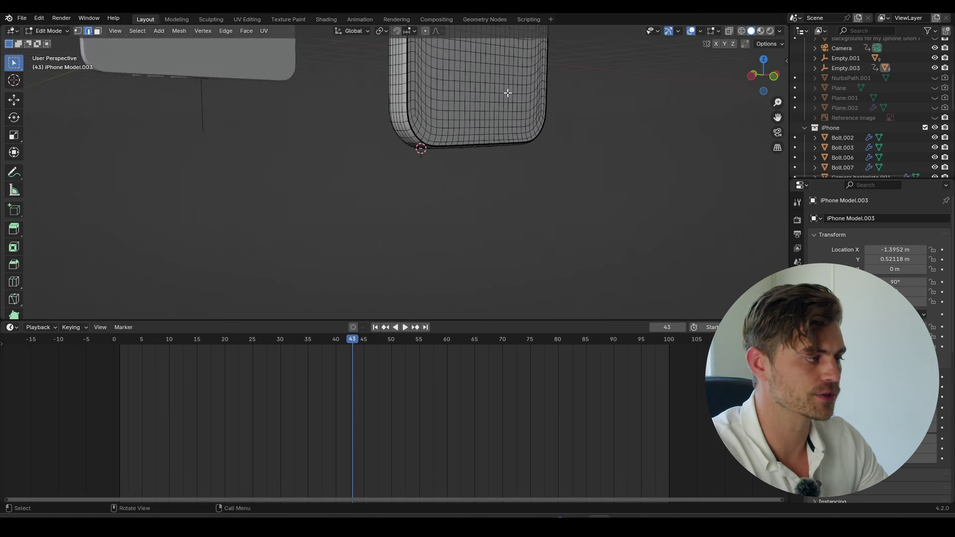
pyautogui.keyDown('shift'); pyautogui.moveTo(505, 102); pyautogui.dragTo(498, 142, button='middle'); pyautogui.keyUp('shift')
pyautogui.hotkey('ctrl', 's')
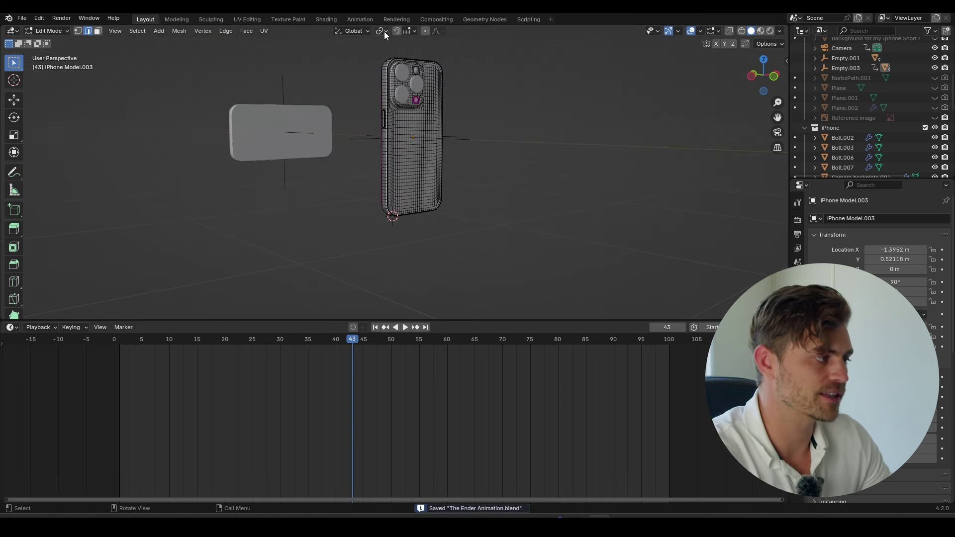
pyautogui.click(384, 32)
pyautogui.click(402, 65)
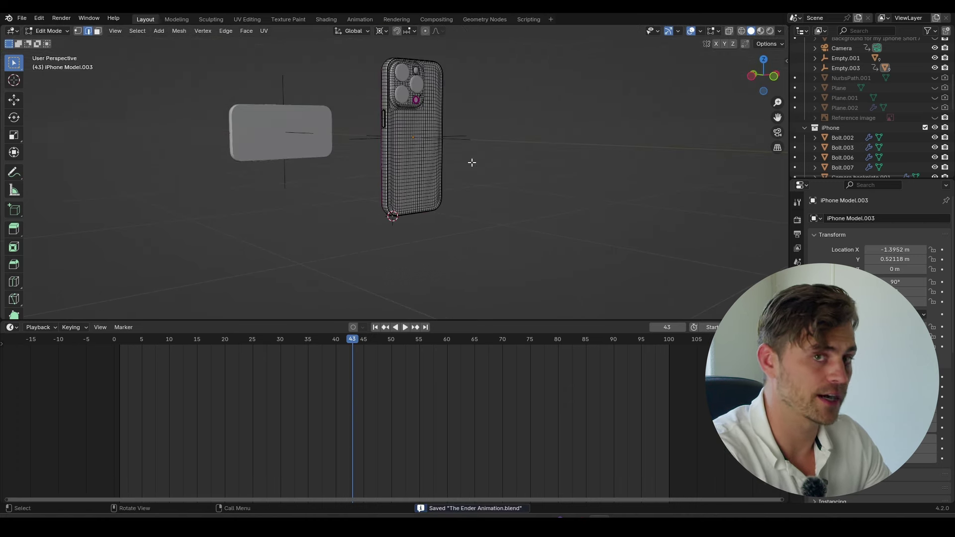
# Step: In Object Mode, rotate the upright phone's empty about global Y so it leans slightly left around the corner, and keyframe it at frame 43
pyautogui.press('Tab')
pyautogui.press('KP_0')
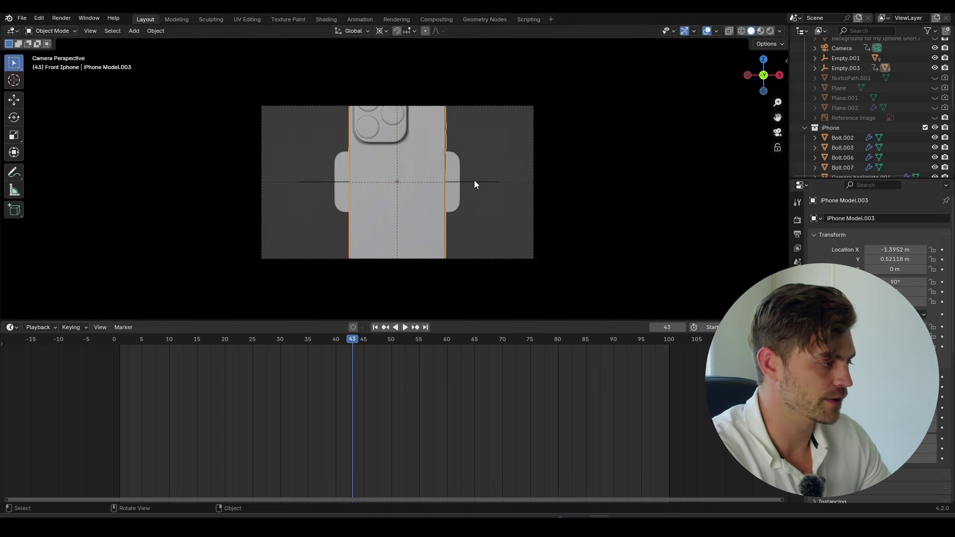
pyautogui.click(475, 182)
pyautogui.press('r')
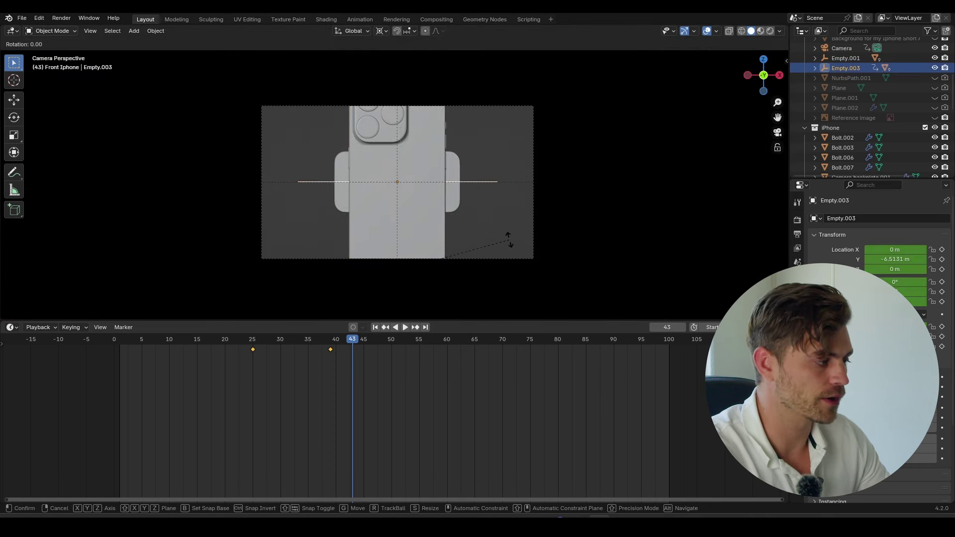
pyautogui.press('x')
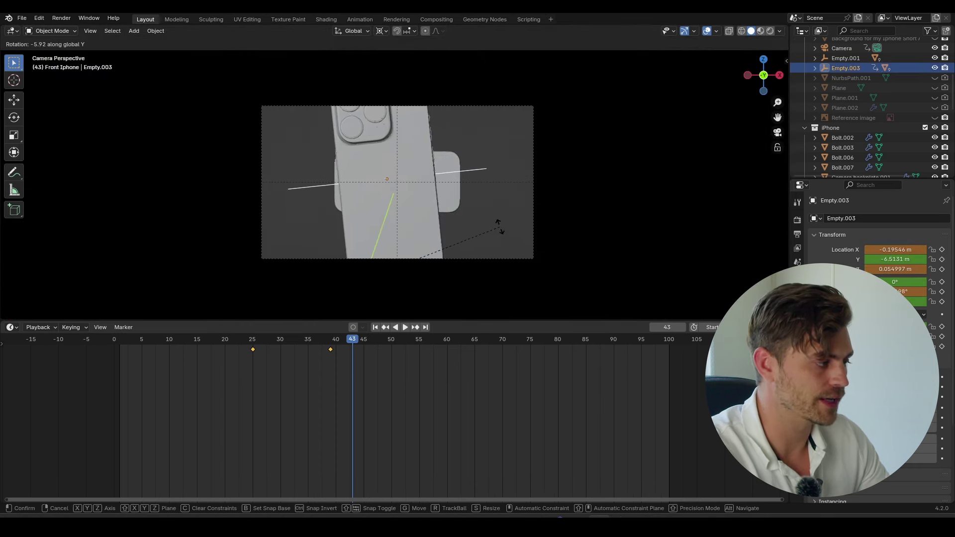
pyautogui.click(499, 226)
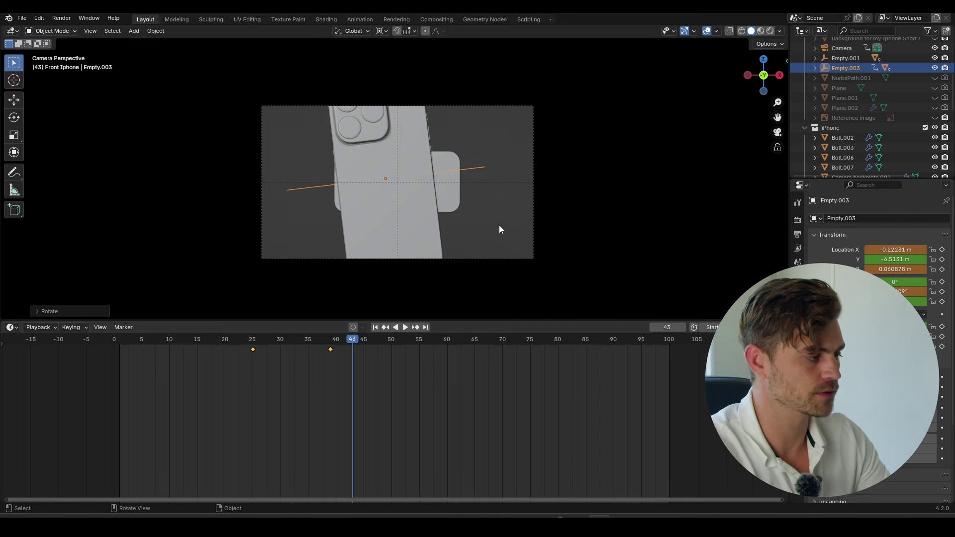
pyautogui.press('i')
# Step: Replay the phone's entrance and lean through the camera from around frame 26
pyautogui.press('space')
pyautogui.click(318, 346)
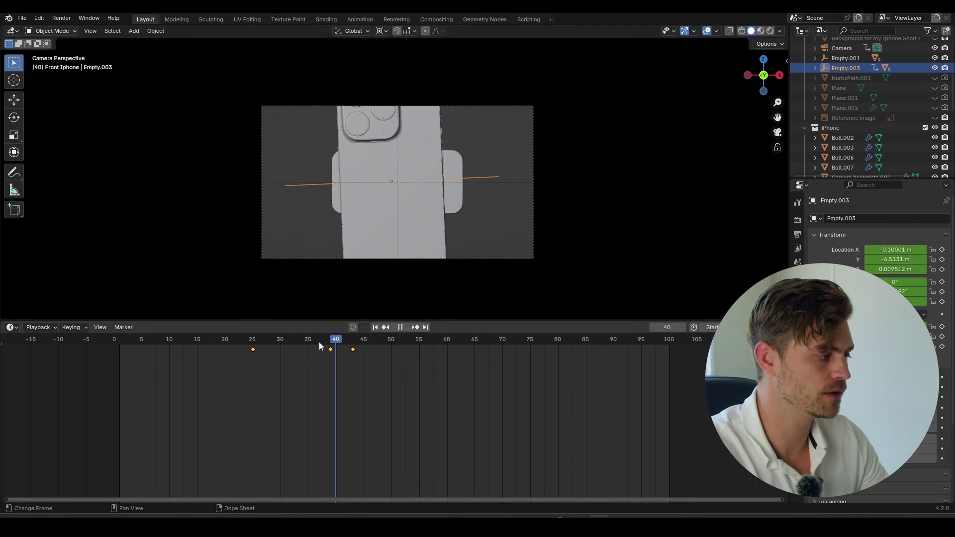
pyautogui.click(259, 338)
pyautogui.press('space')
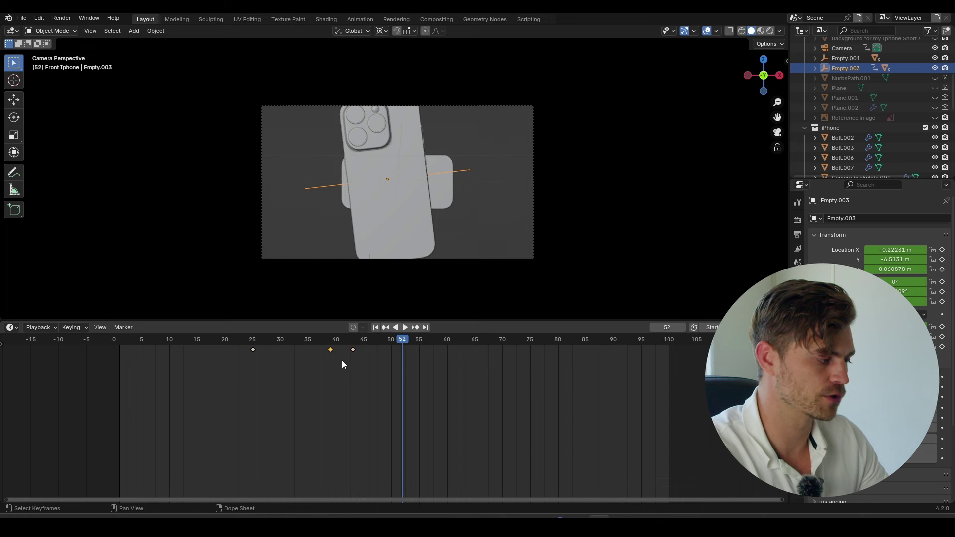
# Step: Copy the straight-pose keyframe at frame 39 and paste it at frame 47
pyautogui.click(331, 342)
pyautogui.press('space')
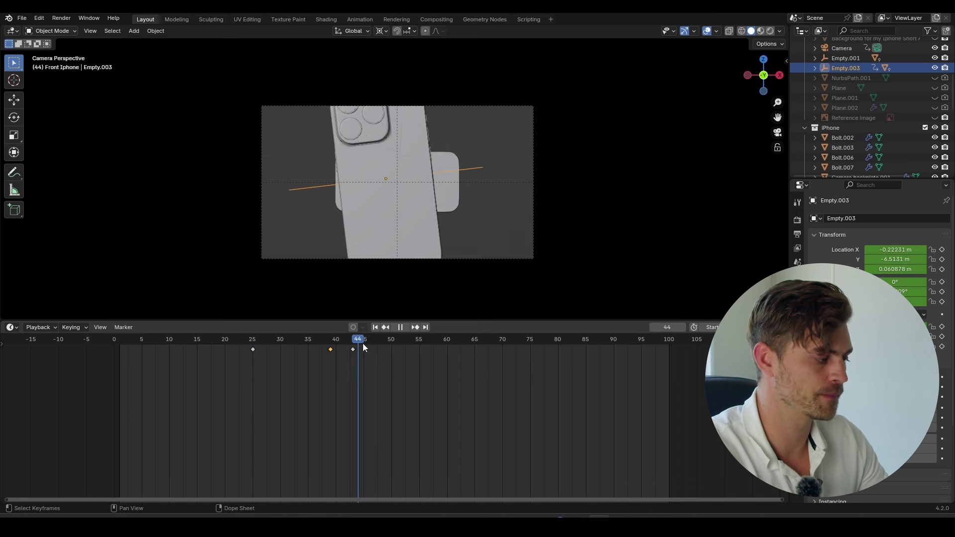
pyautogui.hotkey('ctrl', 'v')
# Step: Play back the phone's lean and return to upright from frame 25
pyautogui.moveTo(369, 342); pyautogui.dragTo(244, 350)
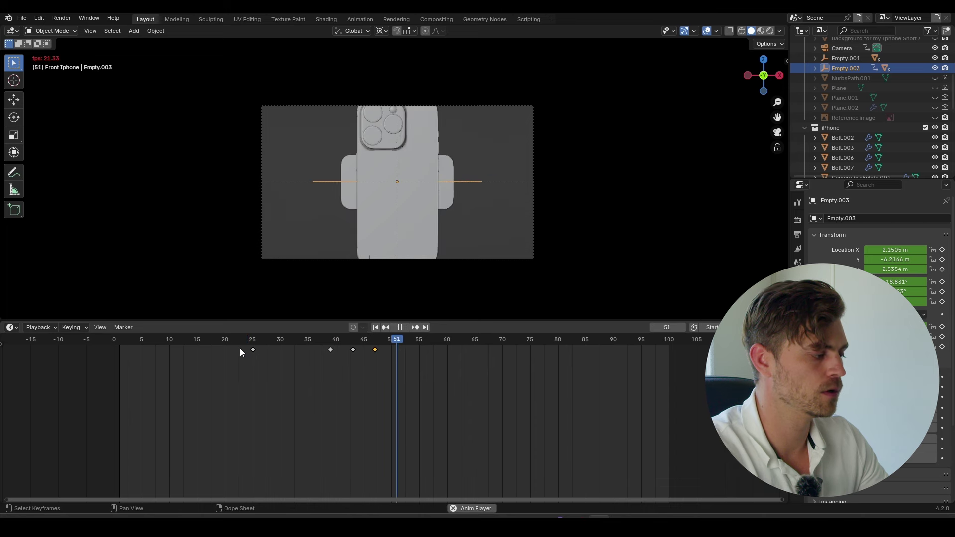
pyautogui.press('space')
pyautogui.click(255, 343)
pyautogui.press('space')
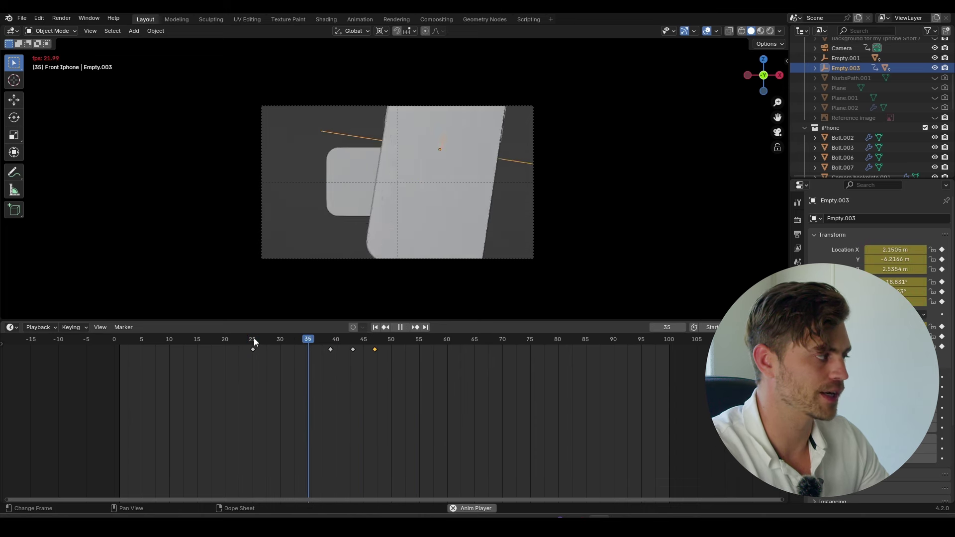
pyautogui.press('space')
# Step: Shift the lean keyframe to frame 44 and the final straight-pose keyframe to frame 51
pyautogui.moveTo(403, 368); pyautogui.dragTo(351, 346)
pyautogui.press('g')
pyautogui.click(357, 351)
pyautogui.press('g')
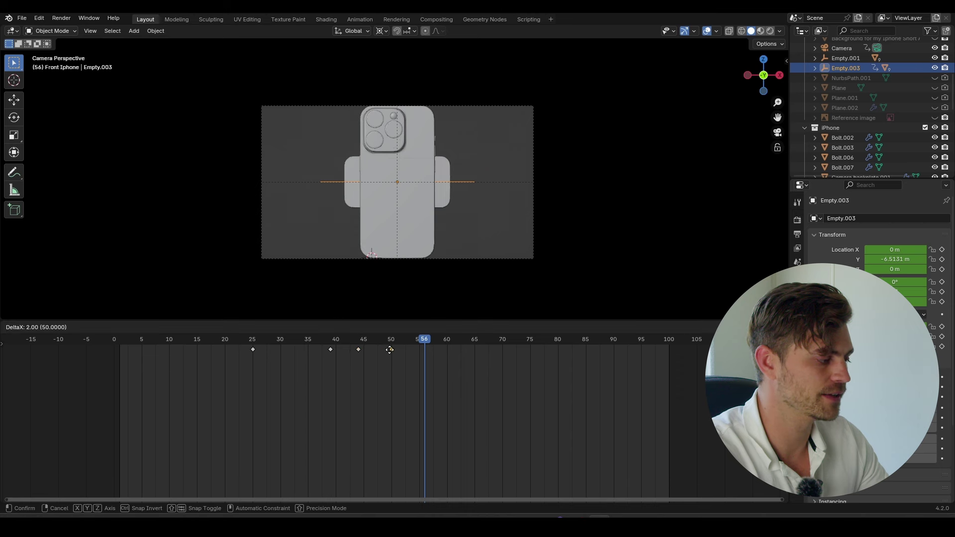
pyautogui.click(395, 347)
# Step: Replay the lean and move the final straight-pose keyframe to frame 52
pyautogui.click(321, 337)
pyautogui.press('space')
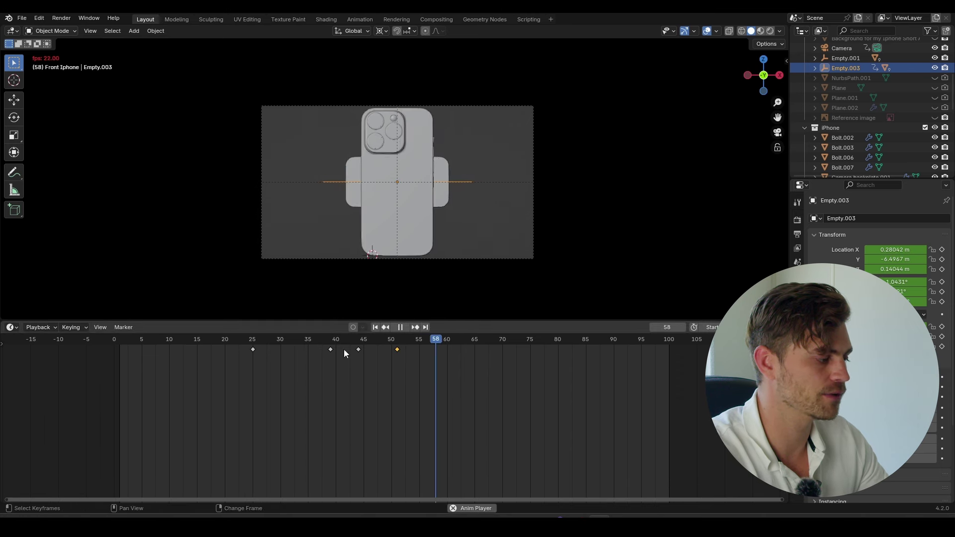
pyautogui.press('space')
pyautogui.press('g')
pyautogui.click(397, 347)
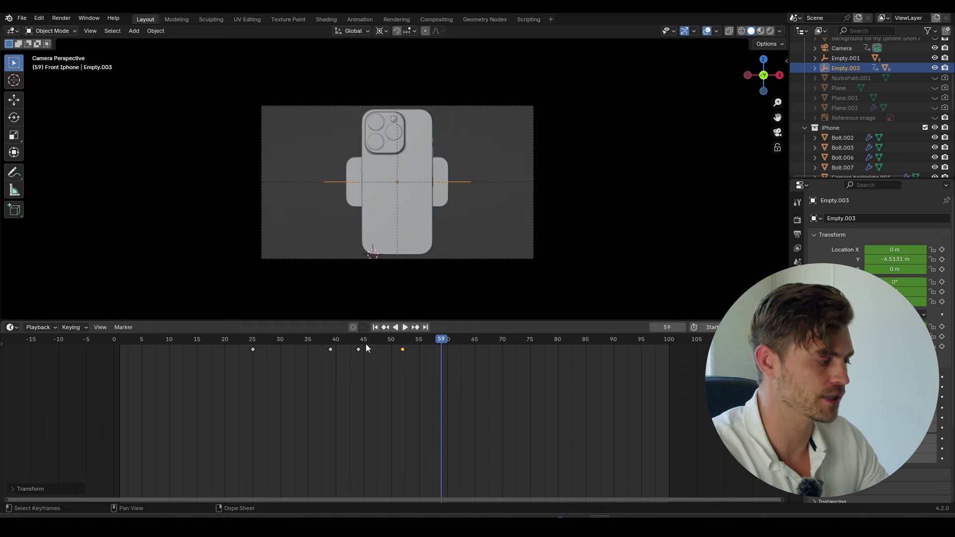
# Step: Check the poses at frames 39 and 44, and replay the whole entrance from frame 25
pyautogui.click(331, 340)
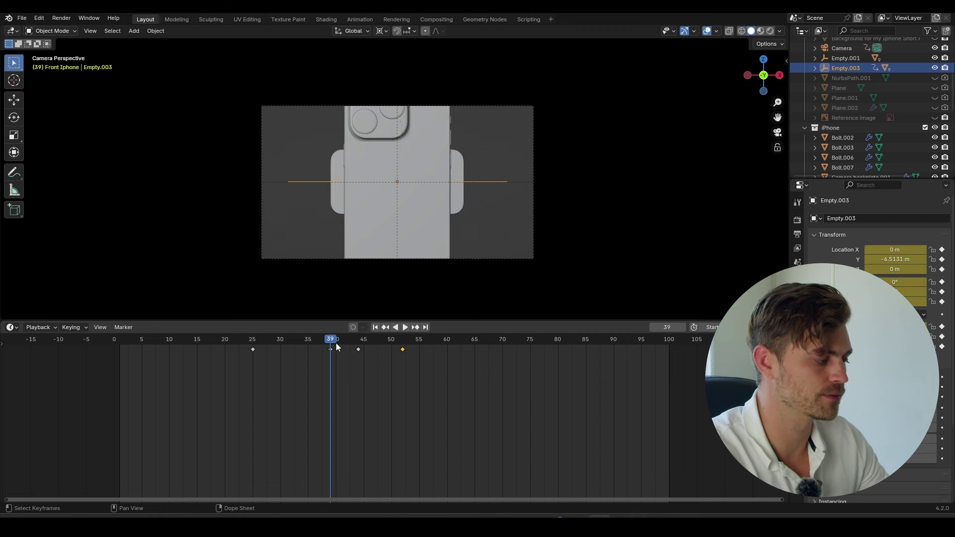
pyautogui.click(358, 340)
pyautogui.press('space')
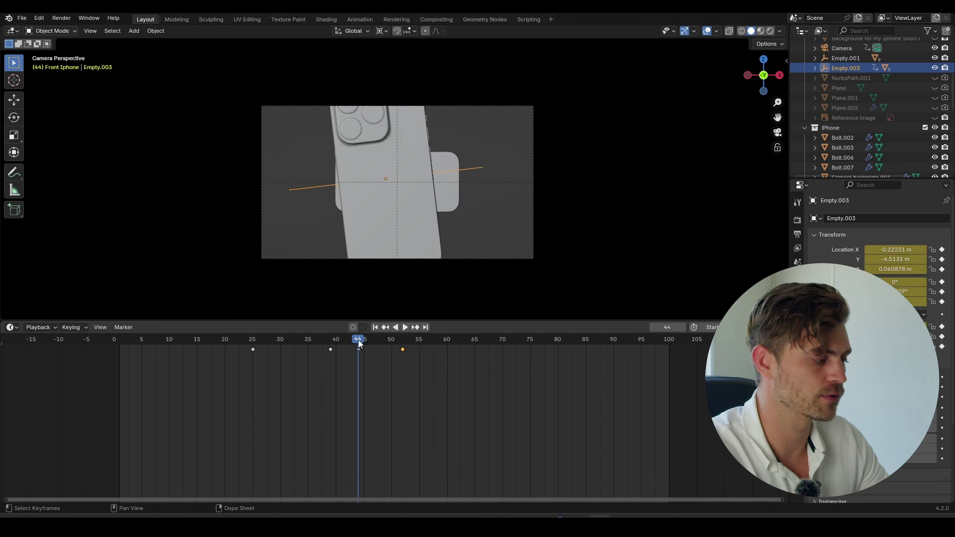
pyautogui.press('space')
pyautogui.click(299, 342)
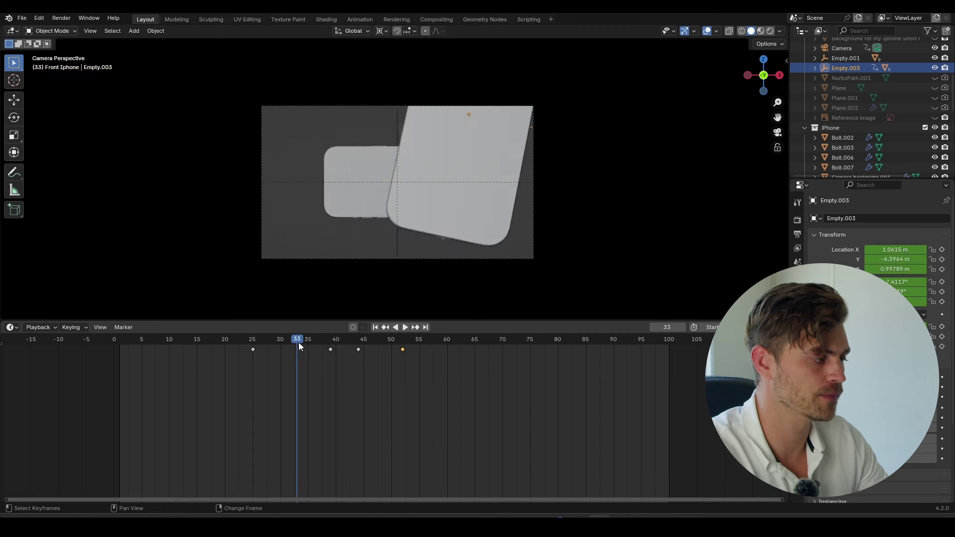
pyautogui.click(254, 343)
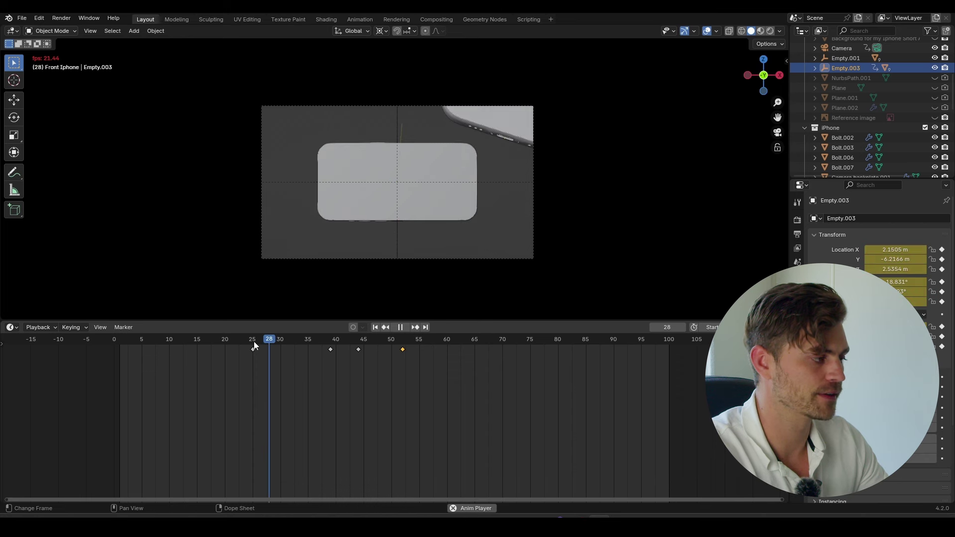
pyautogui.press('space')
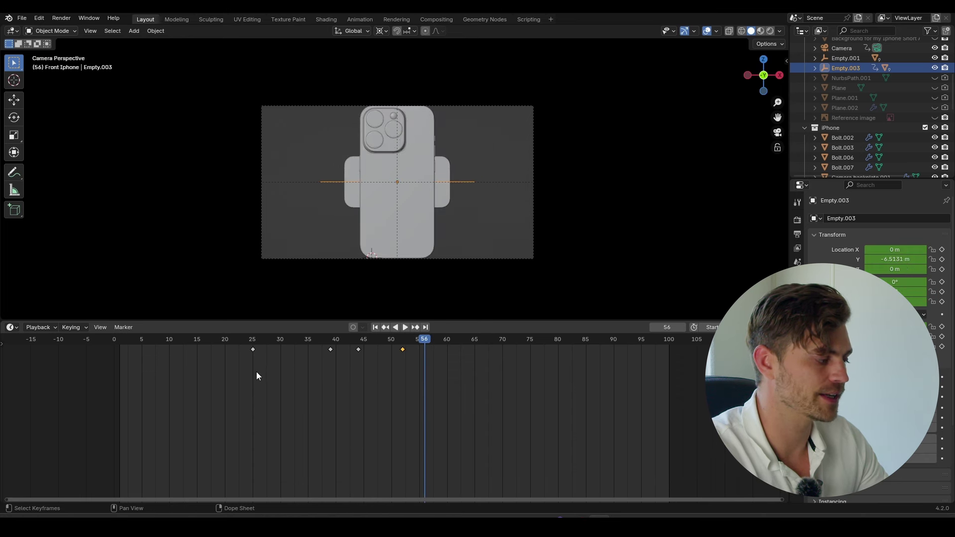
# Step: Try moving the upright phone's first keyframe to frame 30, play back the entrance, and undo the move
pyautogui.press('g')
pyautogui.click(270, 351)
pyautogui.click(249, 340)
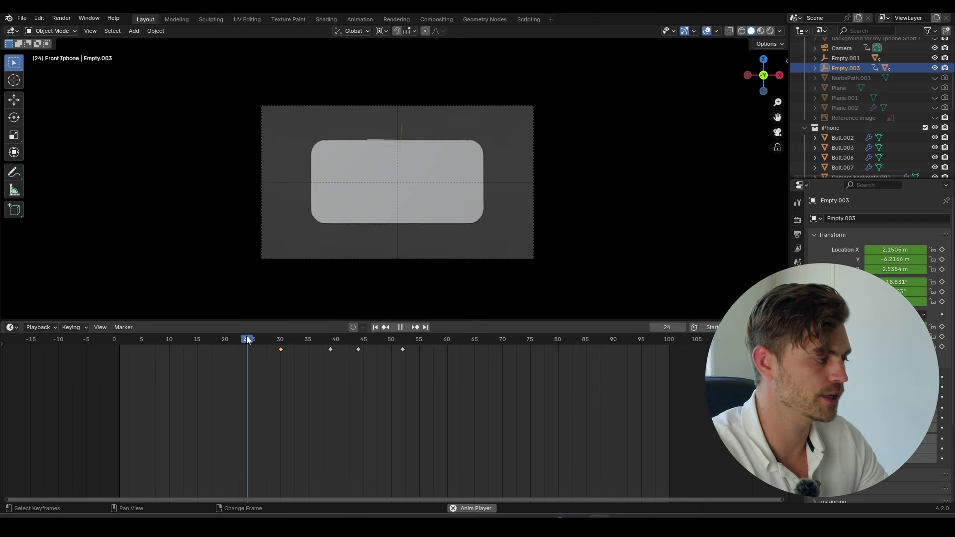
pyautogui.press('space')
pyautogui.moveTo(247, 340)
pyautogui.mouseDown()
pyautogui.moveTo(283, 340)
pyautogui.moveTo(244, 340)
pyautogui.moveTo(273, 346)
pyautogui.moveTo(260, 346)
pyautogui.mouseUp()
pyautogui.hotkey('ctrl', 'z')
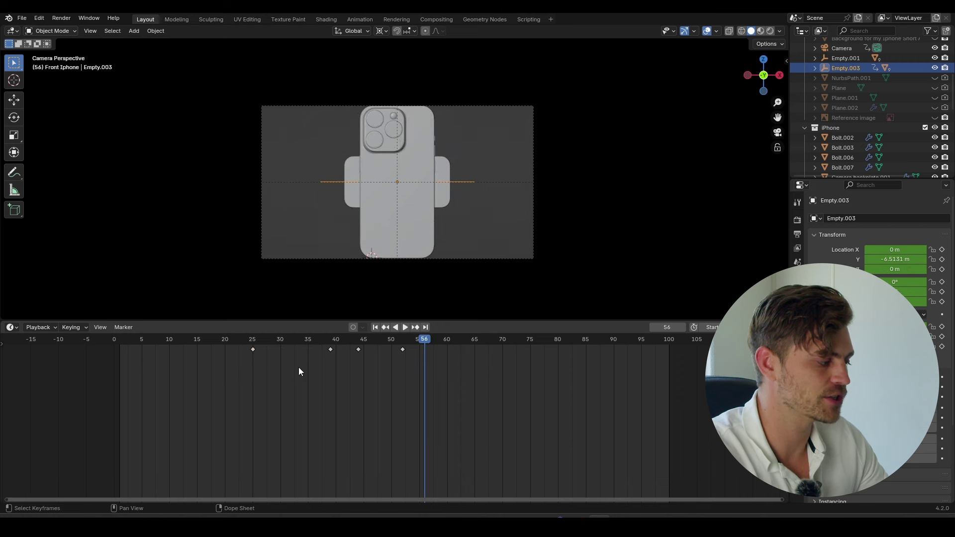
# Step: Move all of the upright phone's keyframes five frames earlier, and return only the first one to frame 25
pyautogui.moveTo(492, 374); pyautogui.dragTo(241, 352)
pyautogui.press('g')
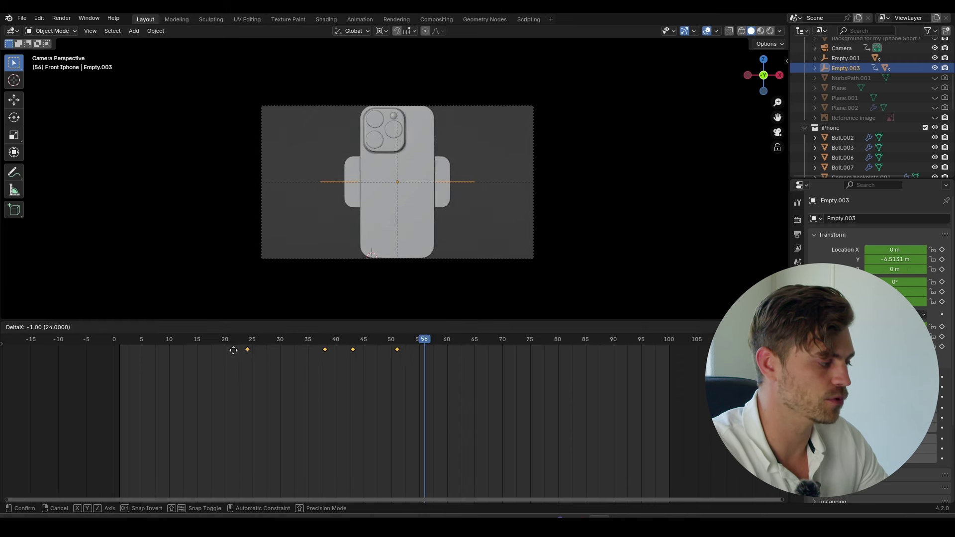
pyautogui.click(208, 353)
pyautogui.click(225, 349)
pyautogui.press('g')
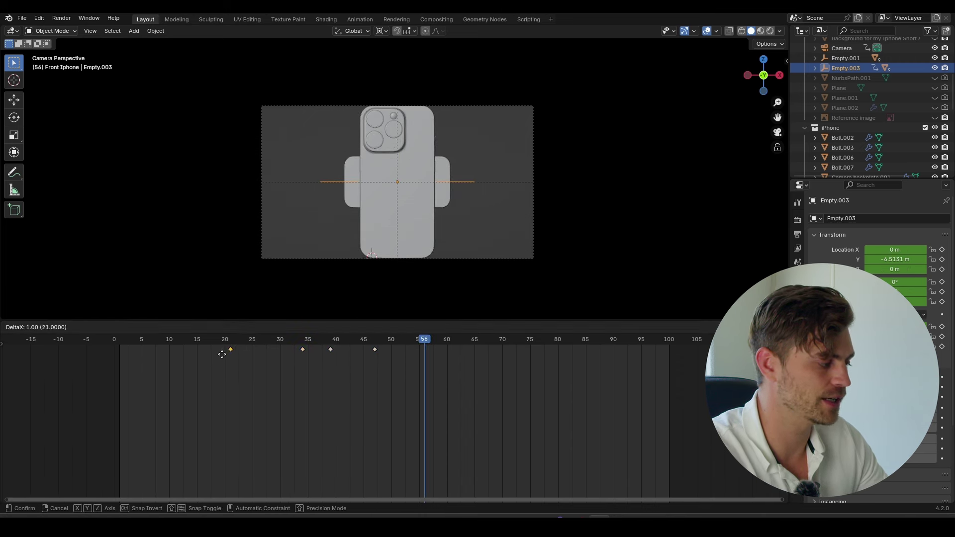
pyautogui.click(239, 358)
# Step: Play back the retimed entrance of the upright phone and save the file
pyautogui.click(226, 337)
pyautogui.press('space')
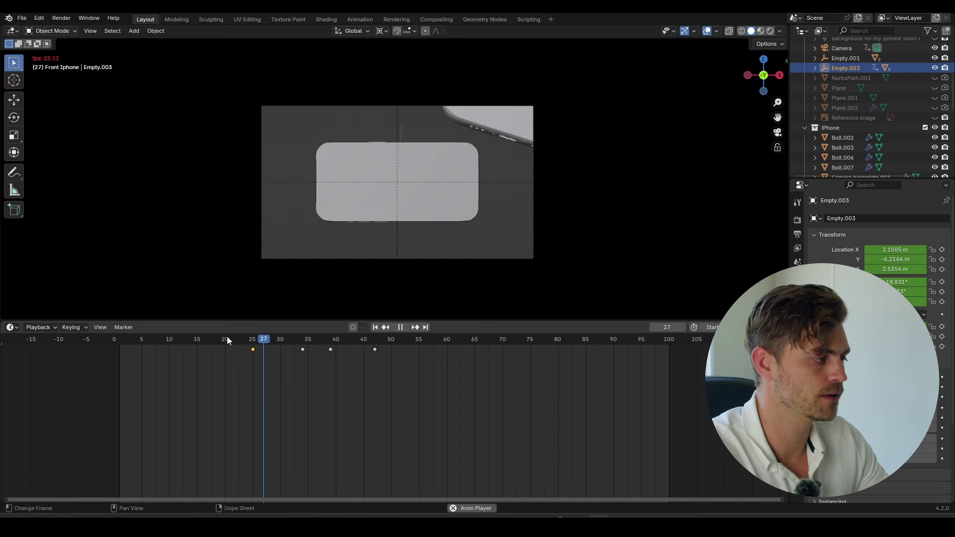
pyautogui.click(232, 337)
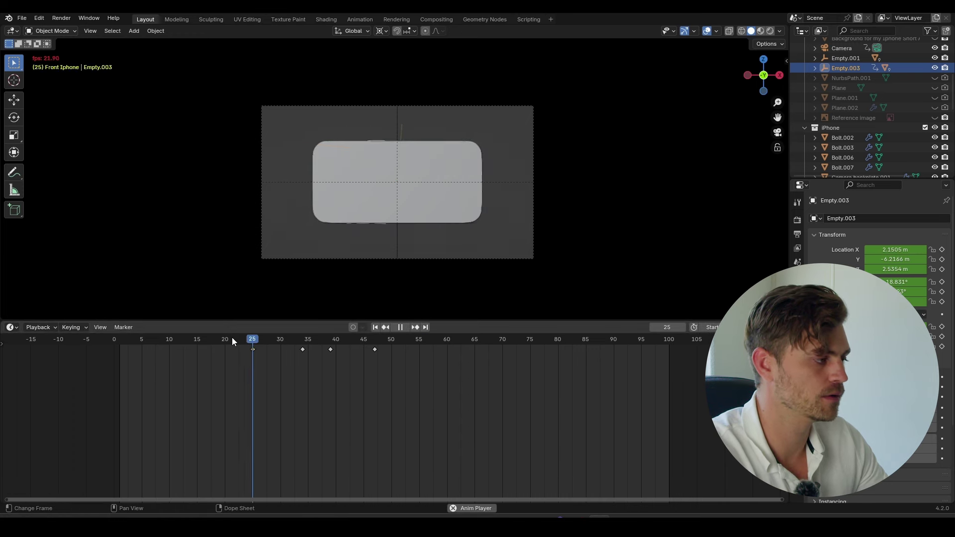
pyautogui.press('space')
pyautogui.hotkey('ctrl', 's')
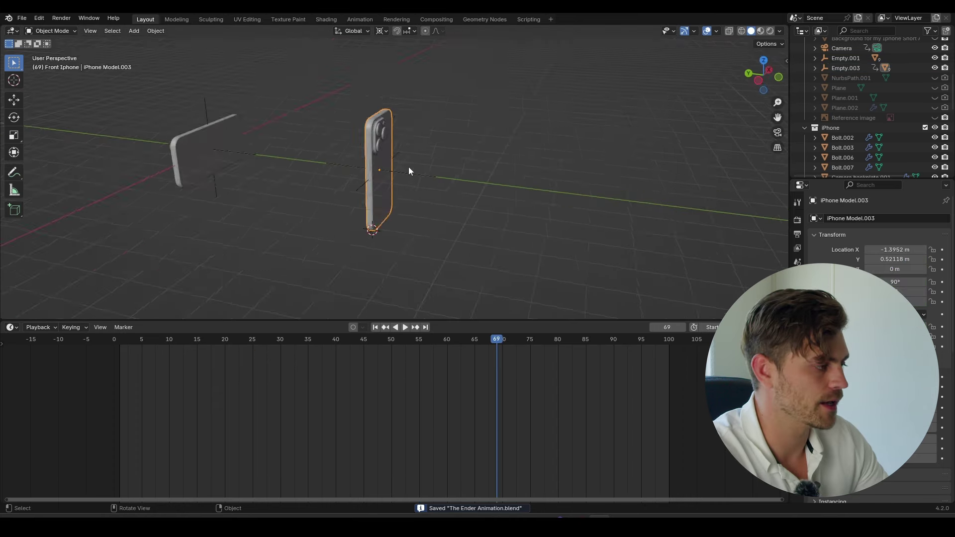
pyautogui.moveTo(408, 167); pyautogui.dragTo(414, 180, button='middle')
pyautogui.click(416, 174)
pyautogui.hotkey('ctrl', 's')
# Step: Duplicate the upright phone together with its empty and place the copy in front of it at about Y -12.163 m
pyautogui.moveTo(466, 107); pyautogui.dragTo(323, 244)
pyautogui.keyDown('shift'); pyautogui.moveTo(322, 245); pyautogui.dragTo(375, 202, button='middle'); pyautogui.keyUp('shift')
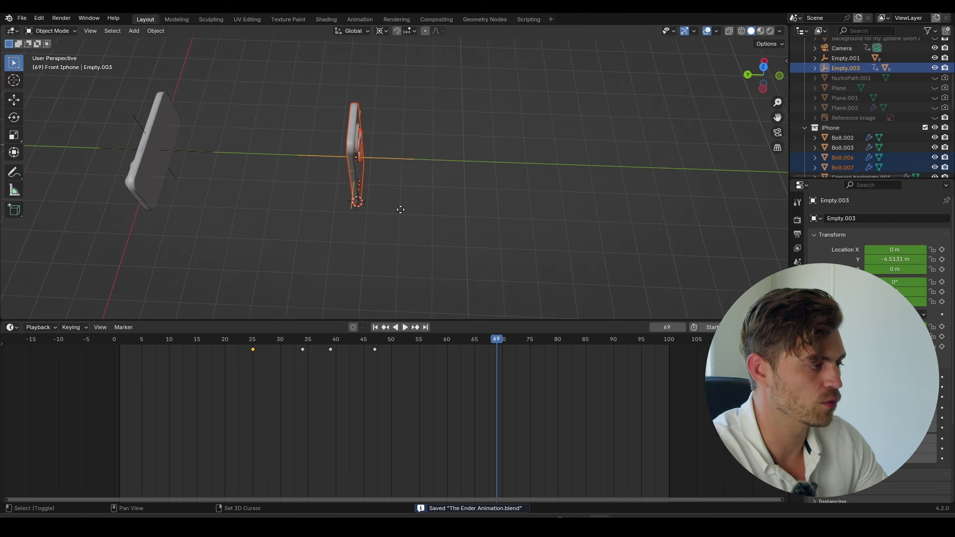
pyautogui.hotkey('shift', 'd')
pyautogui.click(539, 207)
pyautogui.press('KP_0')
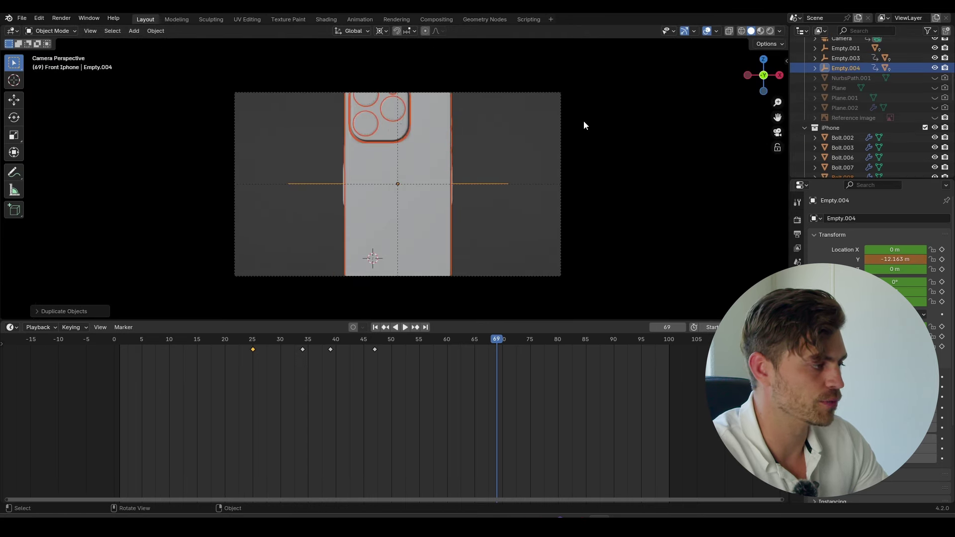
# Step: Delete all keyframes from the duplicated phone's empty
pyautogui.click(483, 184)
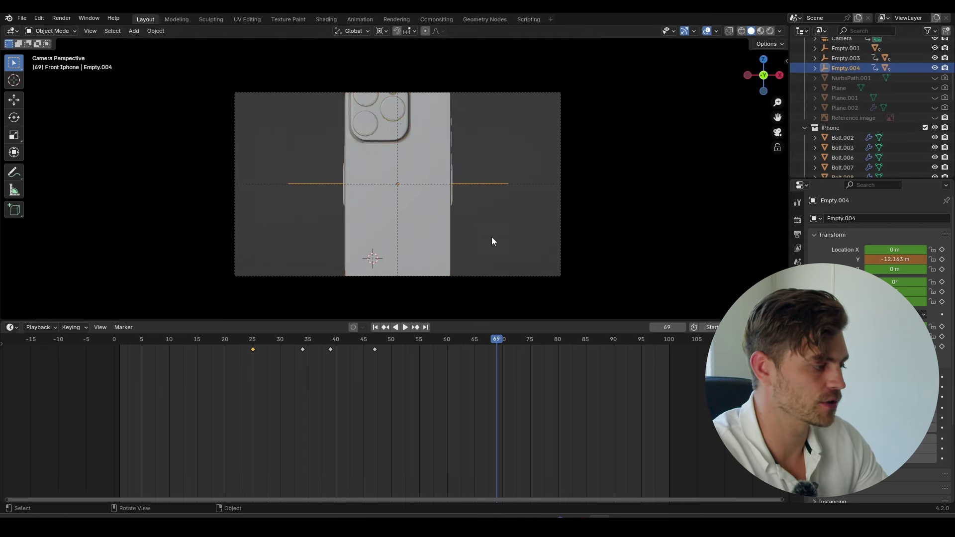
pyautogui.moveTo(473, 400); pyautogui.dragTo(201, 348)
pyautogui.press('x')
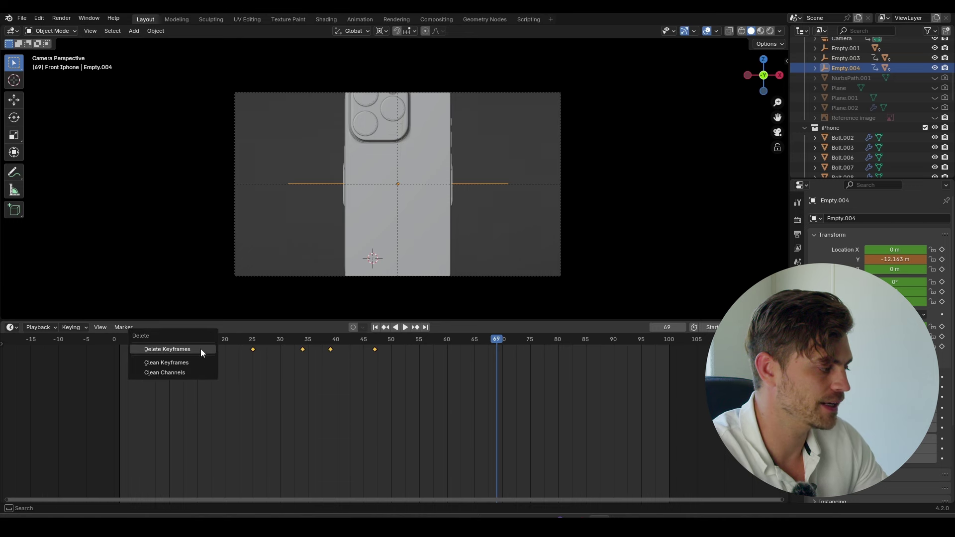
pyautogui.click(201, 348)
# Step: Scrub and play the animation around frames 25 to 40 to examine when the camera passes the duplicated phone
pyautogui.click(251, 340)
pyautogui.scroll(-5, 348, 199)
pyautogui.moveTo(355, 341); pyautogui.dragTo(331, 343)
pyautogui.press('KP_0')
pyautogui.click(297, 340)
pyautogui.click(302, 340)
pyautogui.click(293, 341)
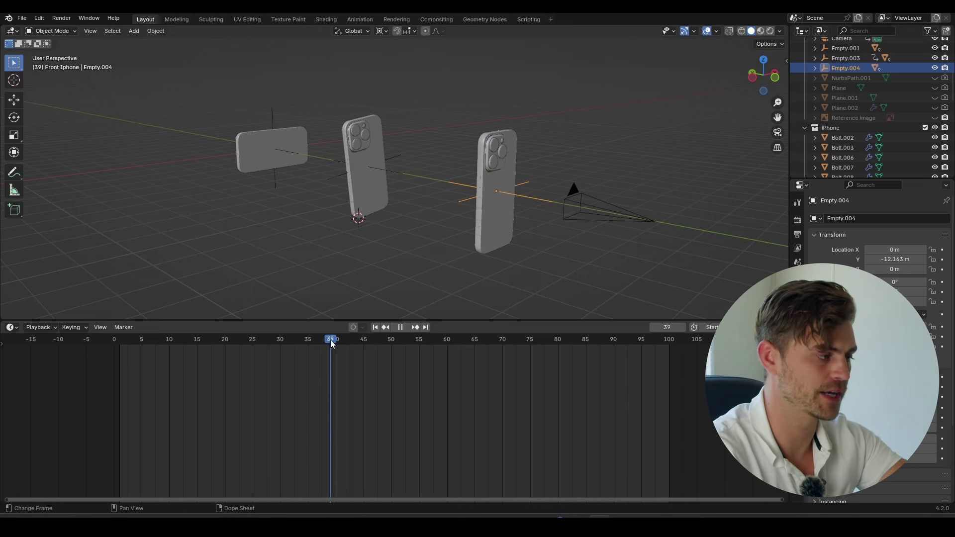
pyautogui.moveTo(332, 344); pyautogui.dragTo(310, 347)
pyautogui.moveTo(487, 202); pyautogui.dragTo(388, 309, button='middle')
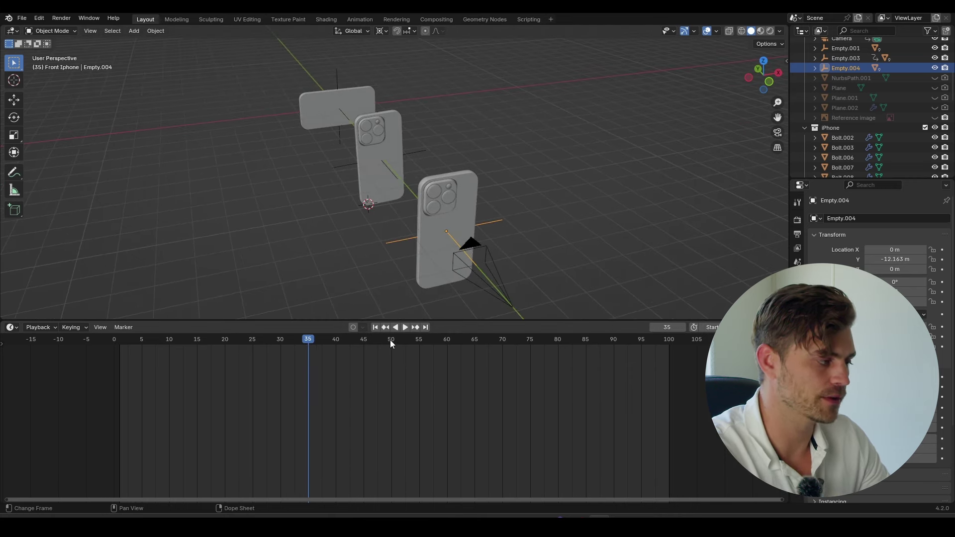
# Step: Keyframe the duplicated phone's straight pose at frame 50, and at frame 35 move it sideways to about X -3.79 m
pyautogui.click(391, 340)
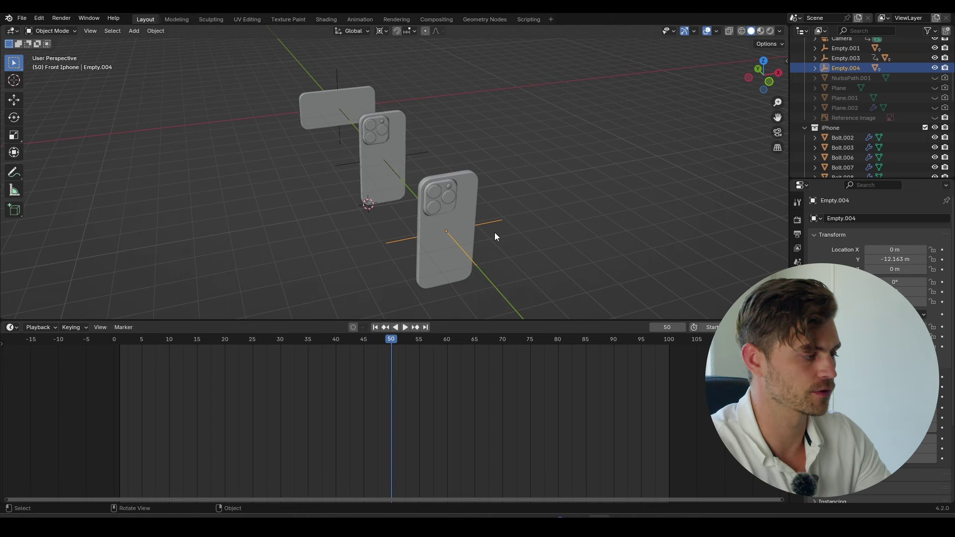
pyautogui.press('i')
pyautogui.click(308, 341)
pyautogui.scroll(-2, 447, 228)
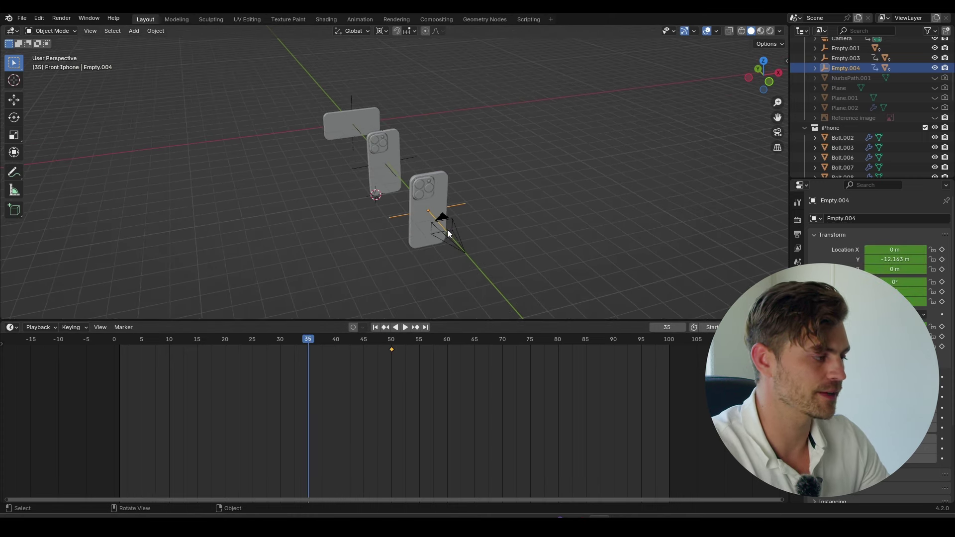
pyautogui.keyDown('shift'); pyautogui.moveTo(449, 229); pyautogui.dragTo(440, 222, button='middle'); pyautogui.keyUp('shift')
pyautogui.press('g')
pyautogui.press('x')
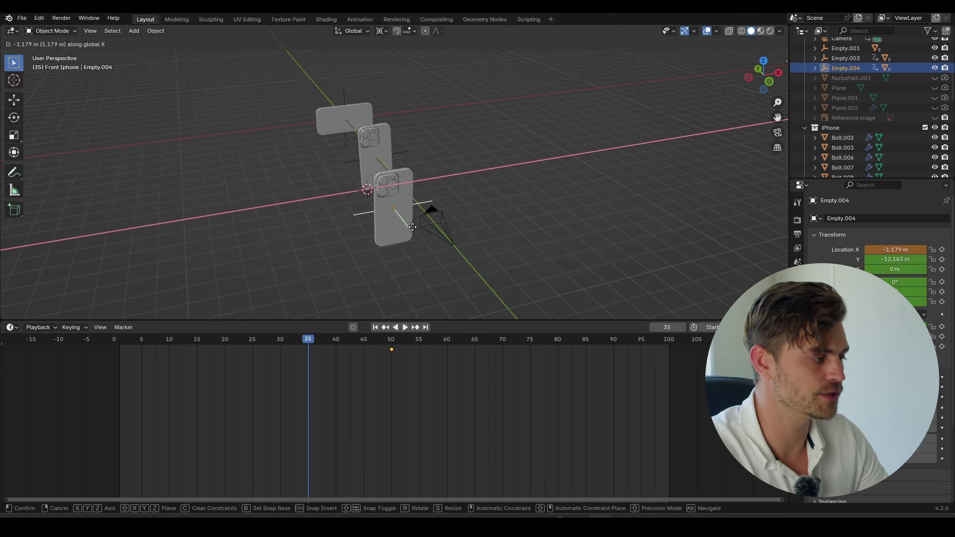
pyautogui.click(405, 220)
pyautogui.press('r')
pyautogui.press('z')
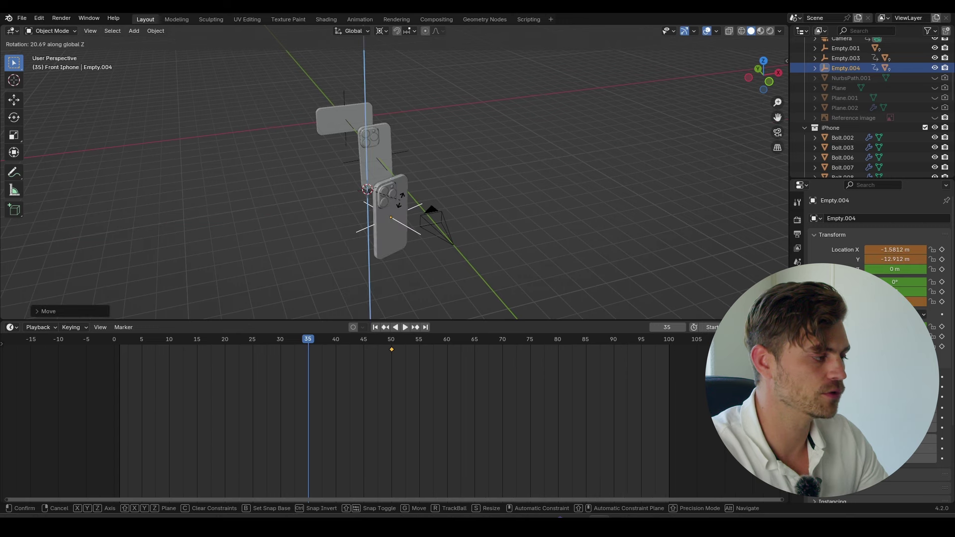
pyautogui.rightClick(387, 231)
# Step: Set the pivot to Individual Origins, rotate the duplicated phone's empty about Z until the phone faces away, and keyframe the pose at frame 35
pyautogui.click(382, 31)
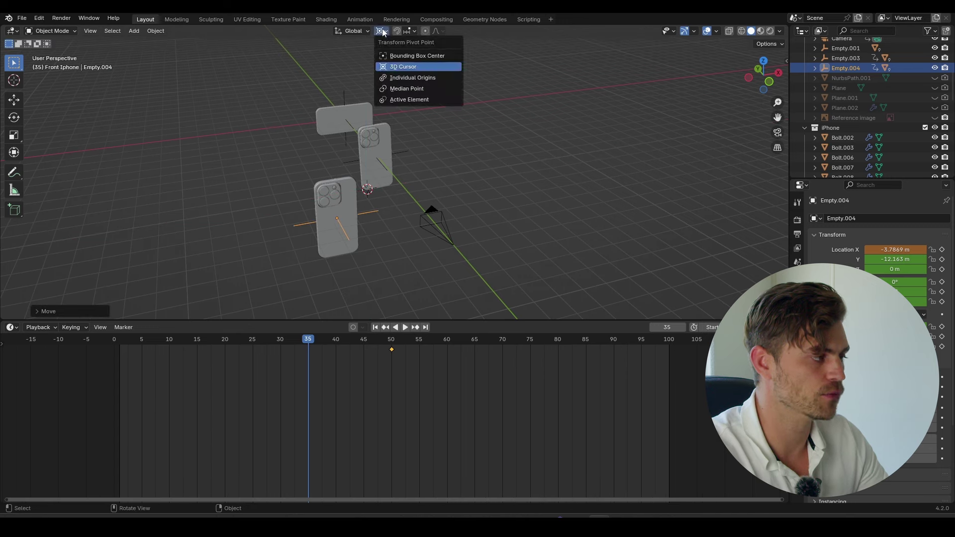
pyautogui.click(415, 77)
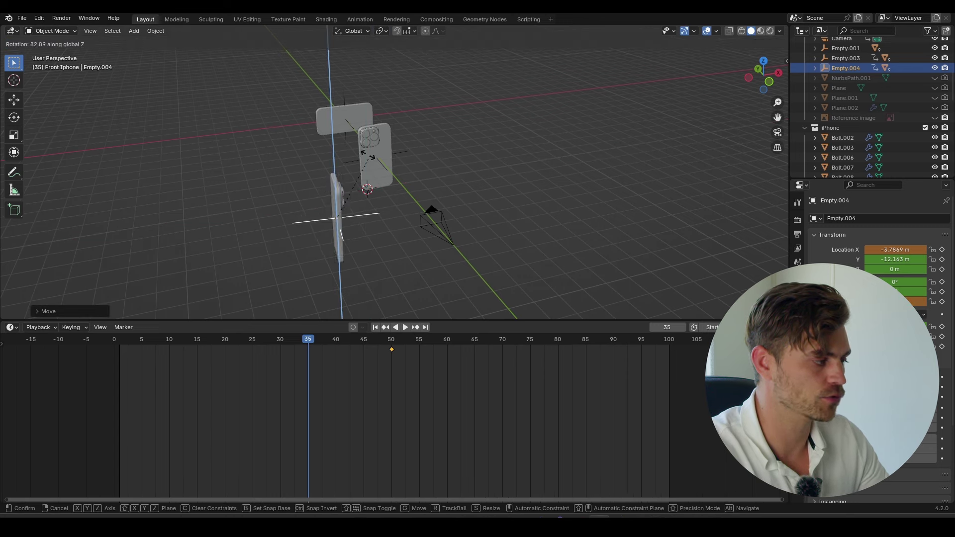
pyautogui.click(326, 222)
pyautogui.press('i')
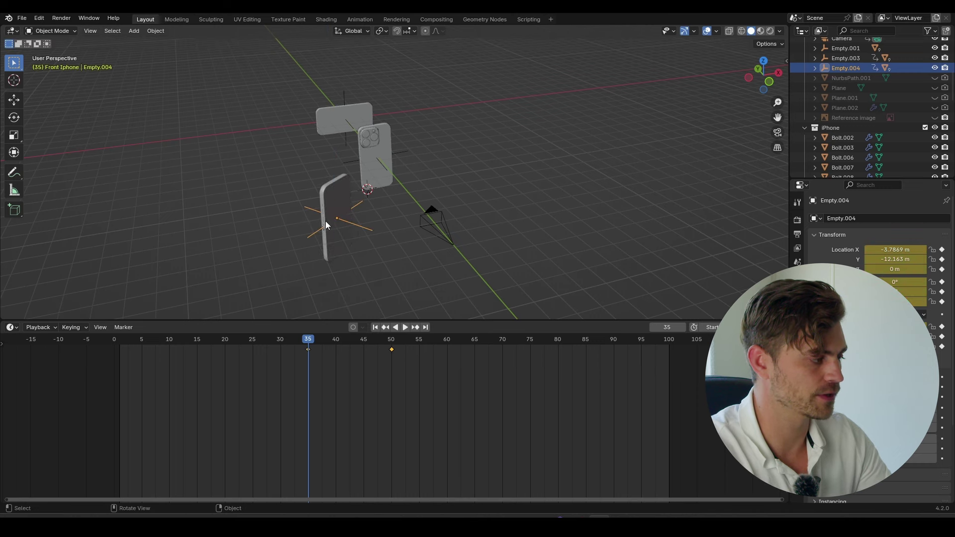
# Step: Play back the duplicated phone's turning slide-in from just before frame 35
pyautogui.press('space')
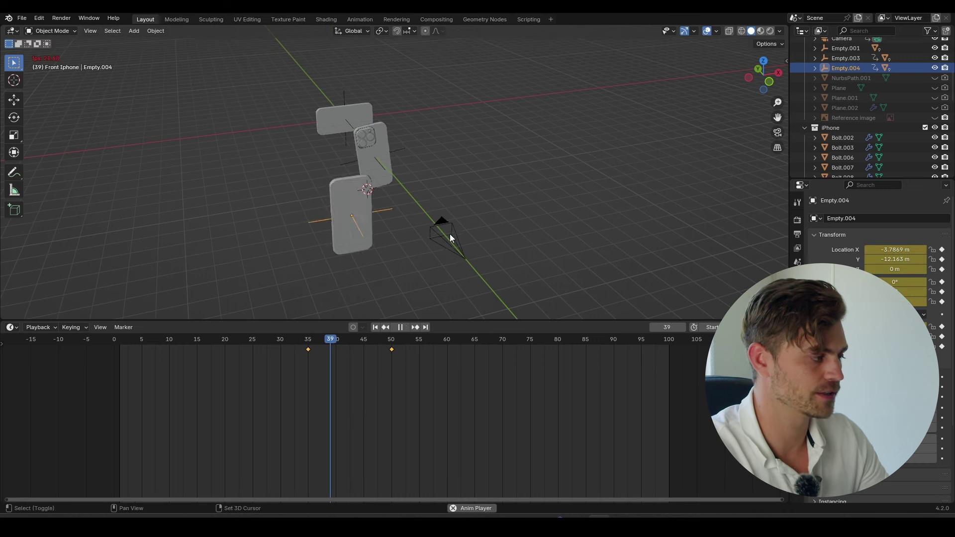
pyautogui.click(296, 341)
pyautogui.press('space')
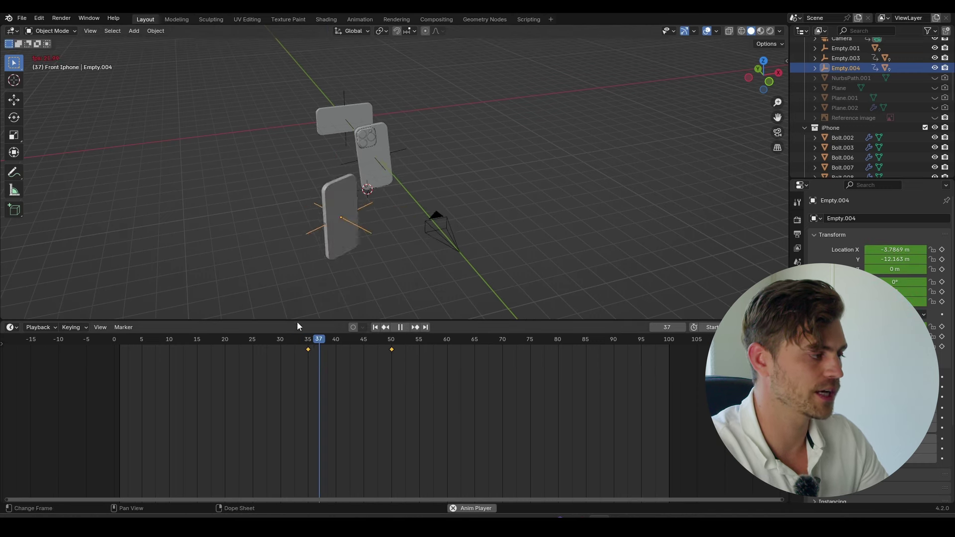
pyautogui.press('space')
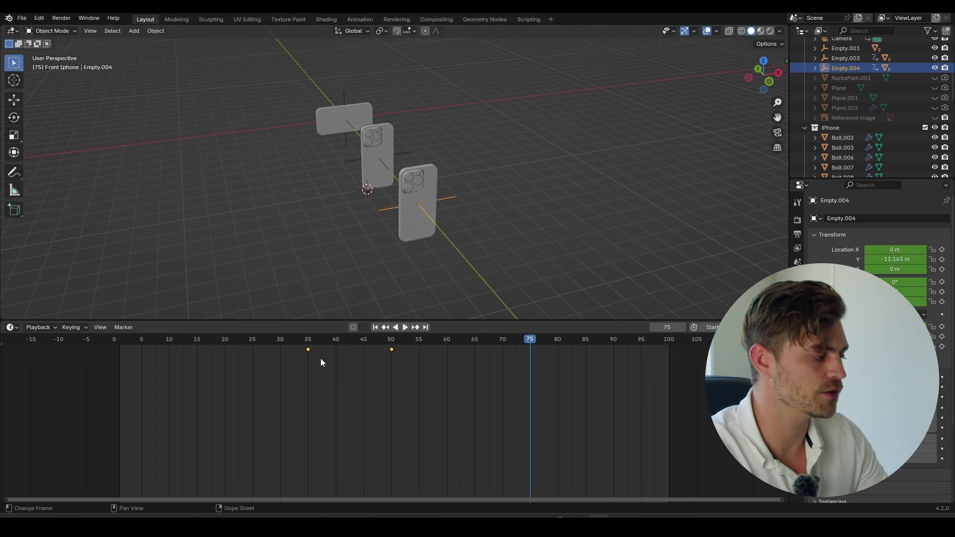
pyautogui.click(312, 343)
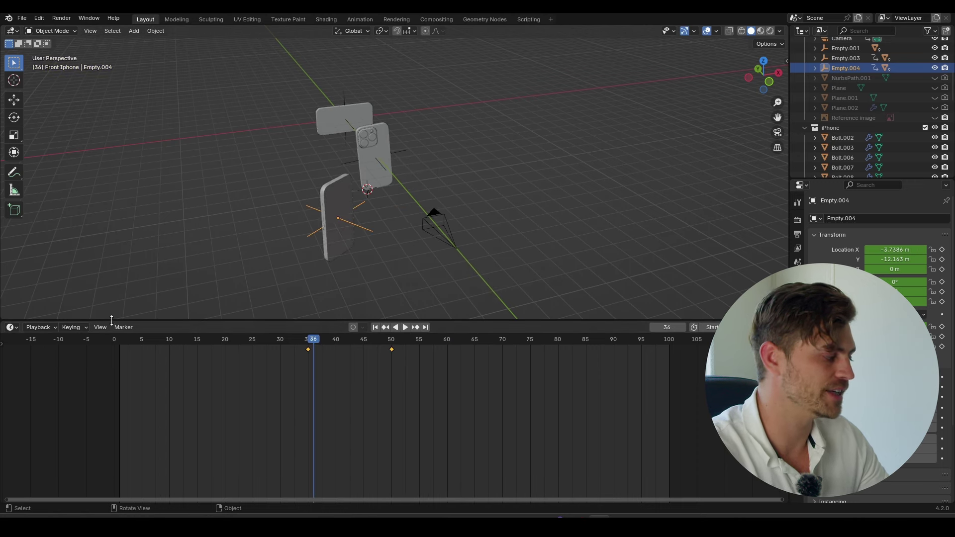
# Step: Switch the timeline to the Graph Editor, lock every transform channel of the empty except X Location, and frame its curve
pyautogui.click(16, 329)
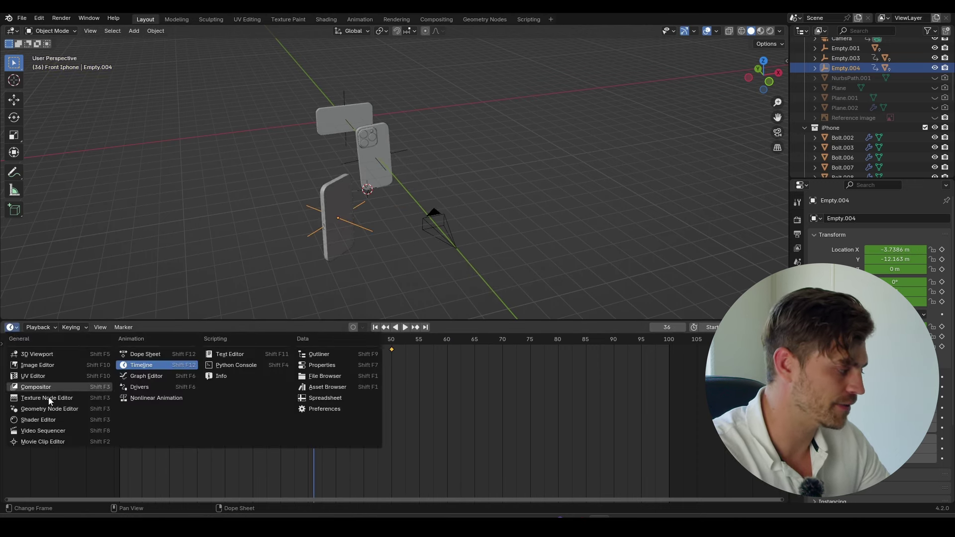
pyautogui.click(160, 376)
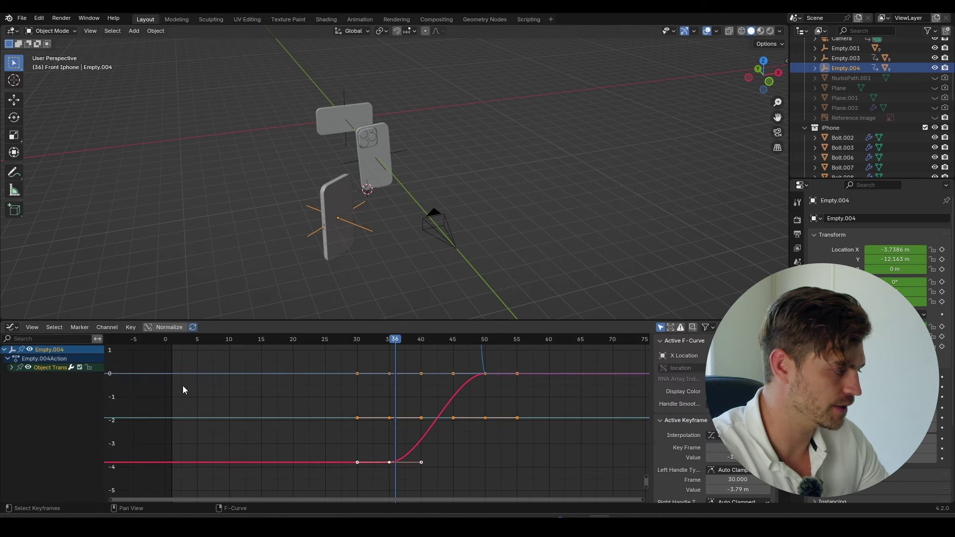
pyautogui.click(11, 367)
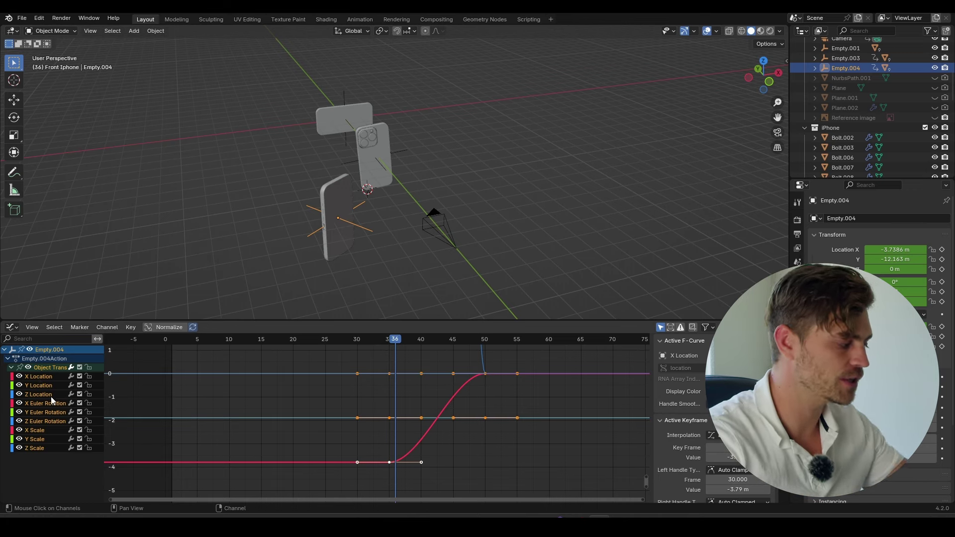
pyautogui.click(52, 377)
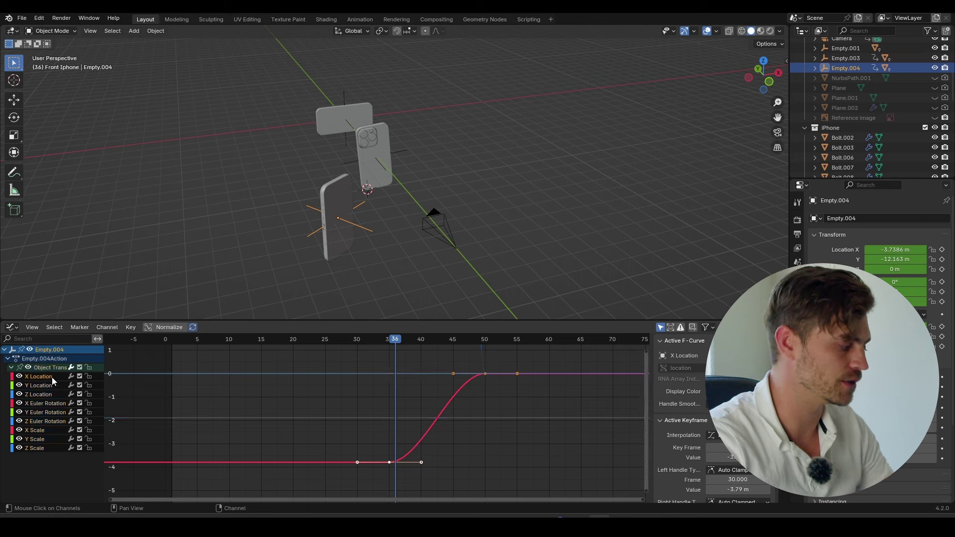
pyautogui.click(91, 367)
pyautogui.click(89, 377)
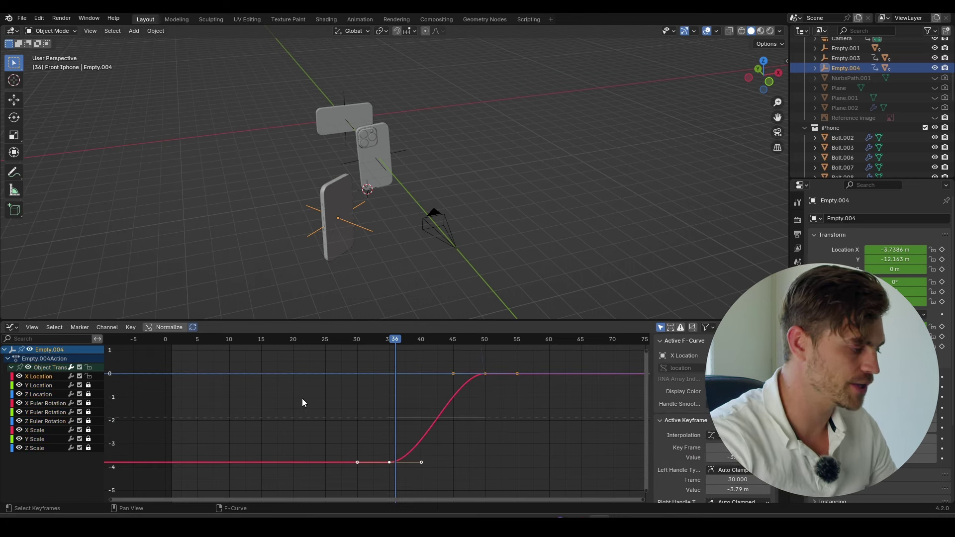
pyautogui.press('Home')
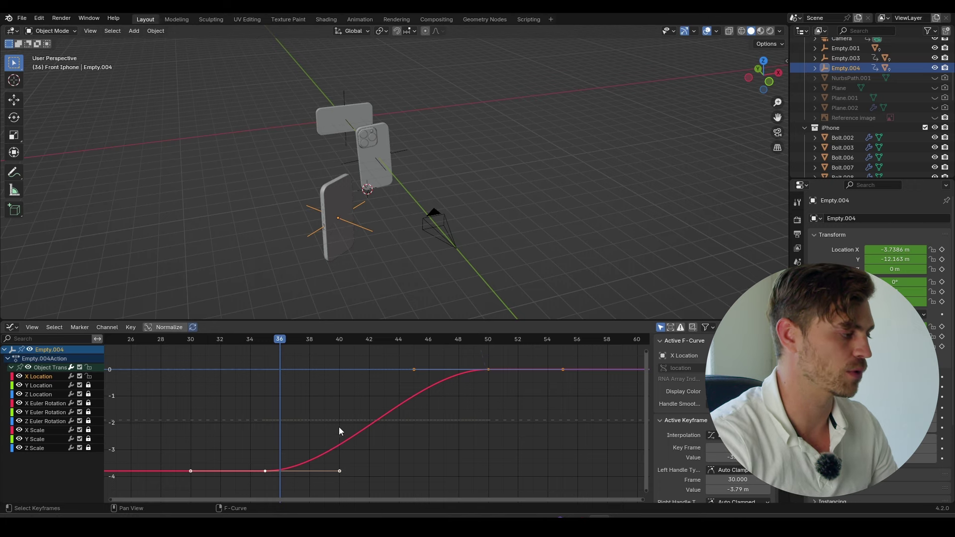
# Step: Raise the right handle of the X Location keyframe at frame 35 to about frame 37.5, value -1, for a faster start
pyautogui.moveTo(385, 434); pyautogui.dragTo(312, 486)
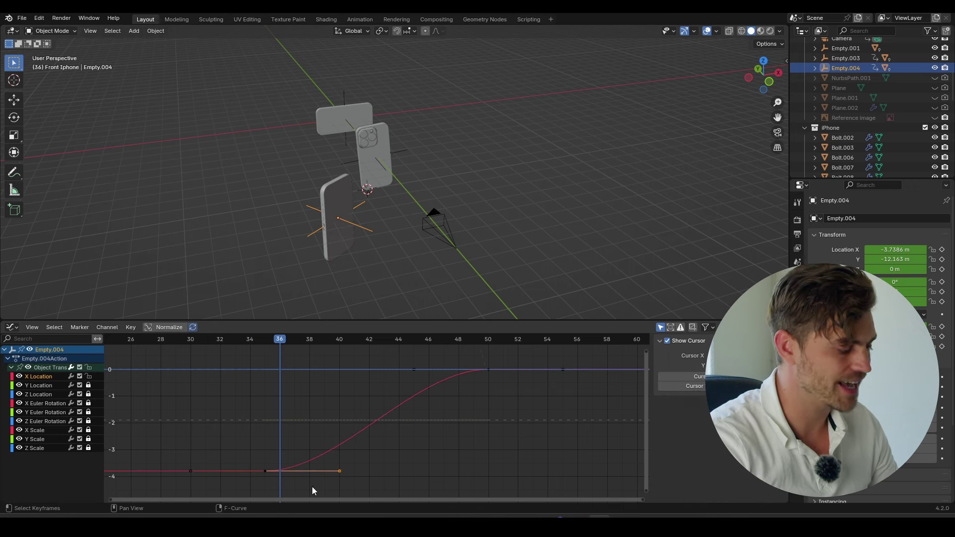
pyautogui.press('g')
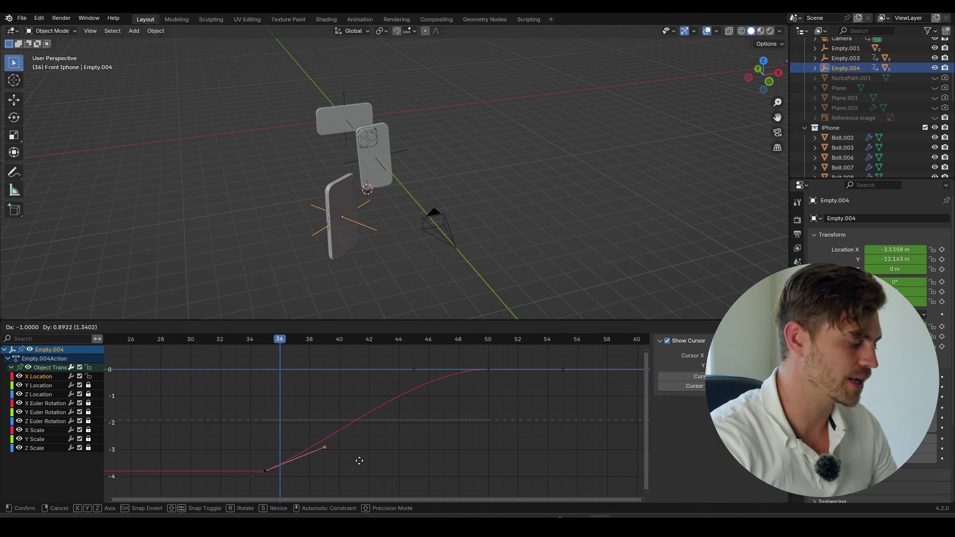
pyautogui.click(336, 411)
# Step: Play back the slide-in repeatedly to check the adjusted X Location easing
pyautogui.press('space')
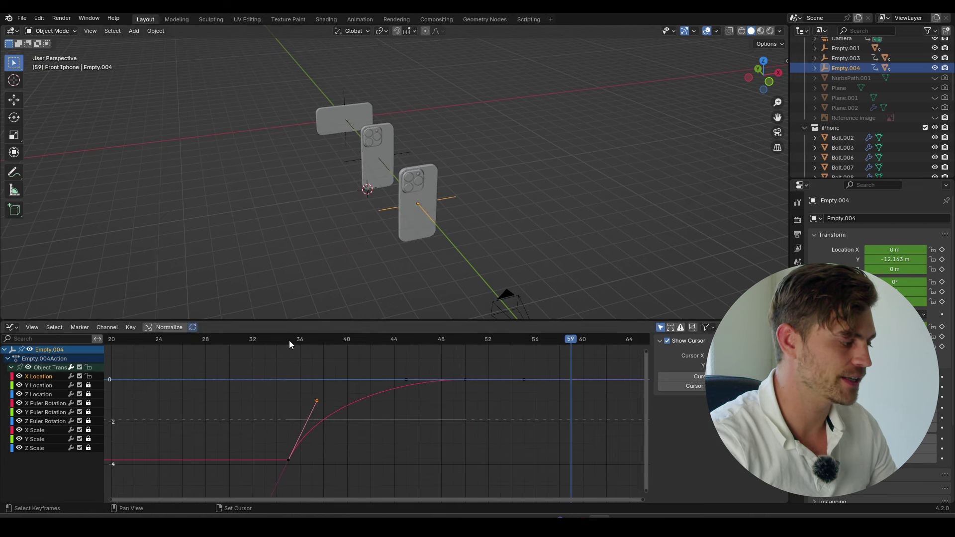
pyautogui.press('space')
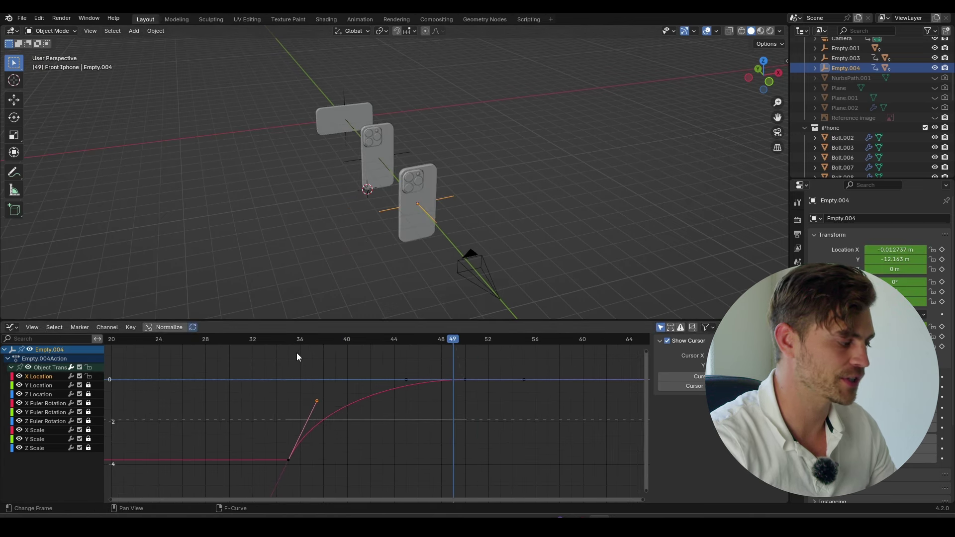
pyautogui.press('space')
pyautogui.press('space')
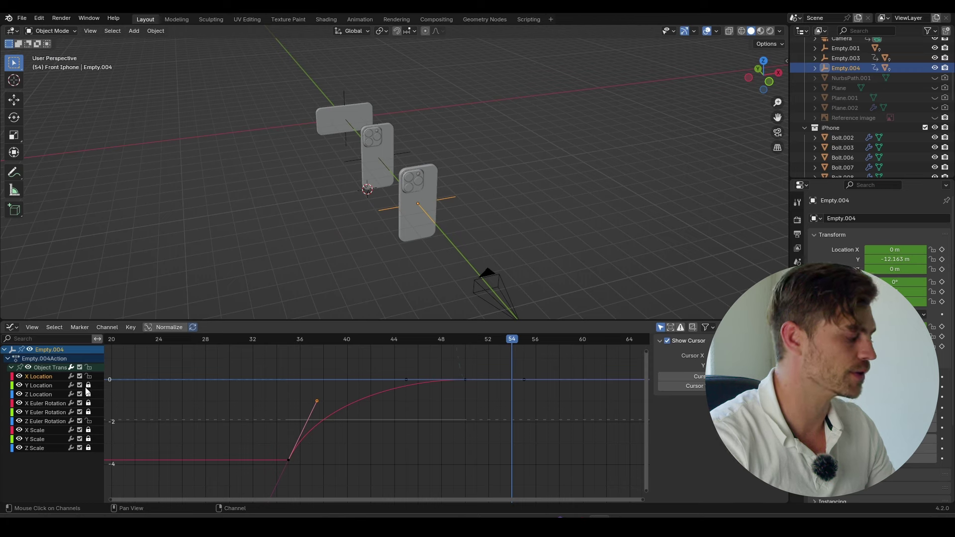
# Step: Lock X Location, unlock Z Euler Rotation, and lower the right handle of its frame 35 keyframe to about frame 37, value 50
pyautogui.press('KP_Decimal')
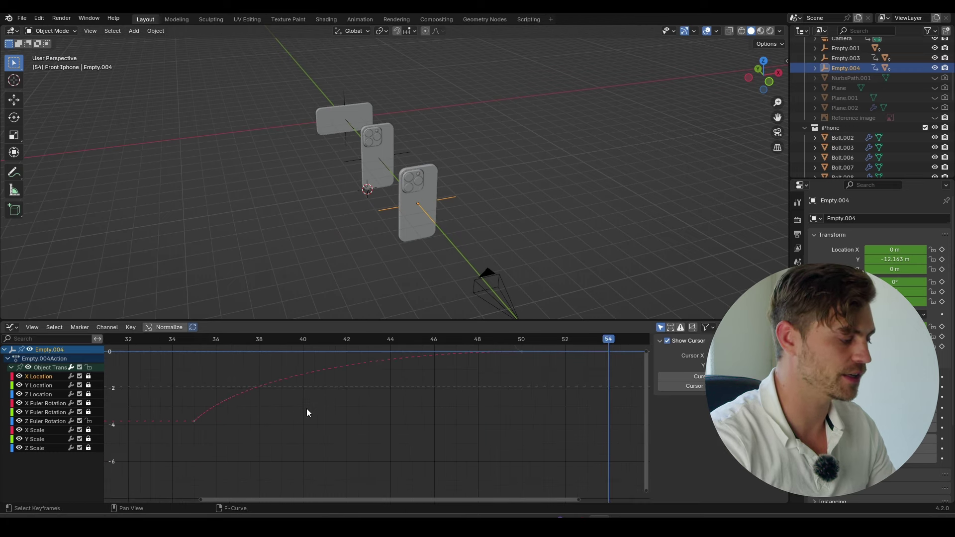
pyautogui.click(45, 422)
pyautogui.press('KP_Decimal')
pyautogui.scroll(-5, 342, 405)
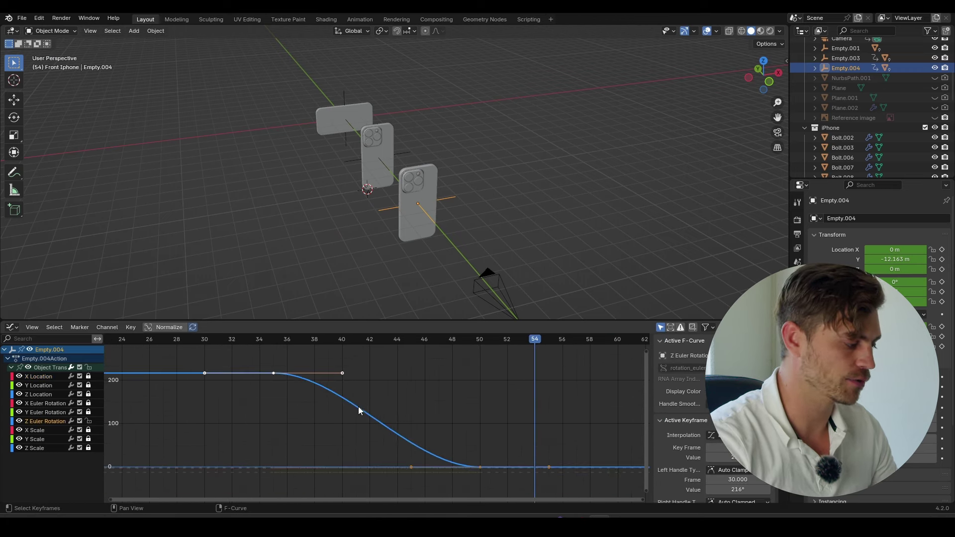
pyautogui.moveTo(363, 369); pyautogui.dragTo(328, 396)
pyautogui.press('g')
pyautogui.click(286, 469)
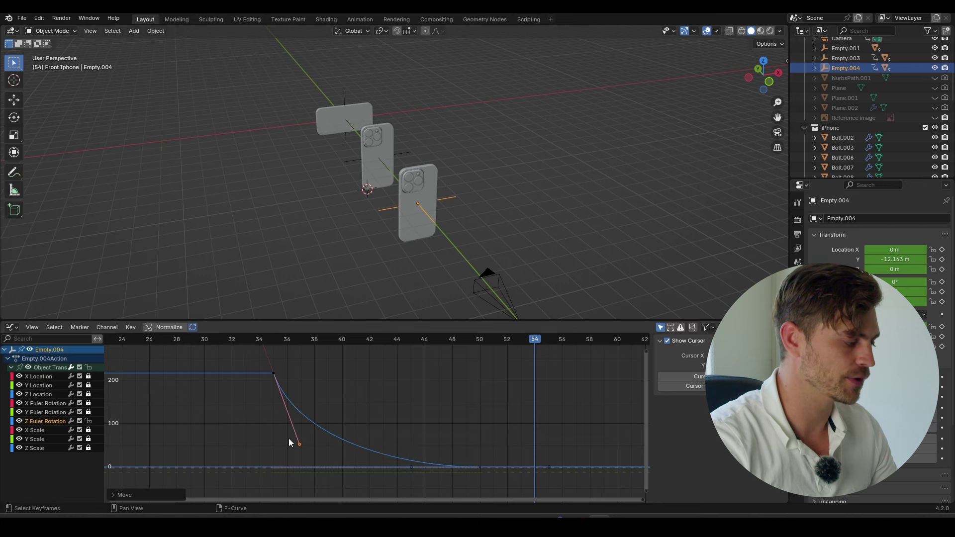
# Step: Play back the eased rotation from frame 35, also through the camera, and scrub to frame 42 to inspect the phones' spacing
pyautogui.click(272, 339)
pyautogui.press('space')
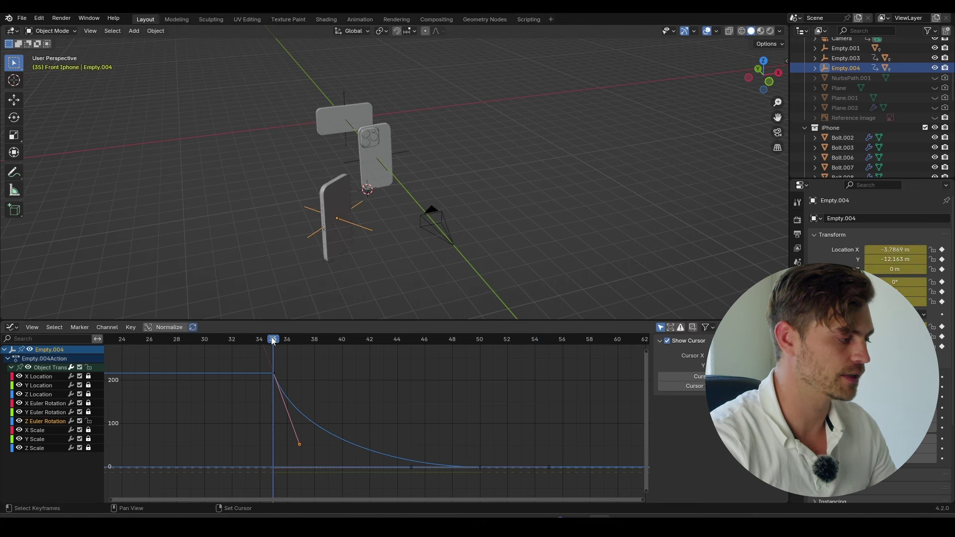
pyautogui.press('space')
pyautogui.press('KP_0')
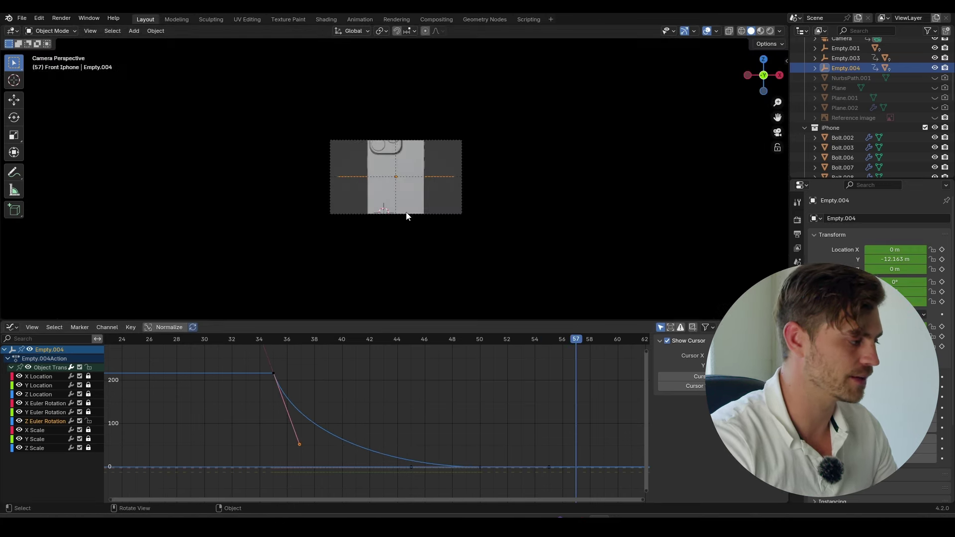
pyautogui.click(272, 340)
pyautogui.press('space')
pyautogui.moveTo(251, 338); pyautogui.dragTo(372, 339)
pyautogui.scroll(5, 384, 224)
pyautogui.moveTo(385, 224); pyautogui.dragTo(448, 212, button='middle')
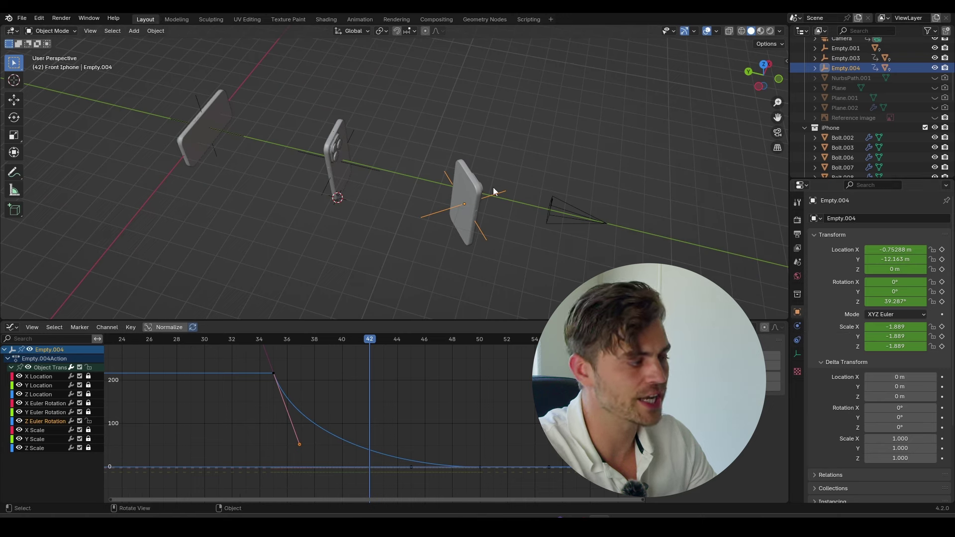
# Step: Set the front phone empty's delta Y location to 2.33 m and play back the result through the camera
pyautogui.moveTo(894, 386); pyautogui.dragTo(941, 386)
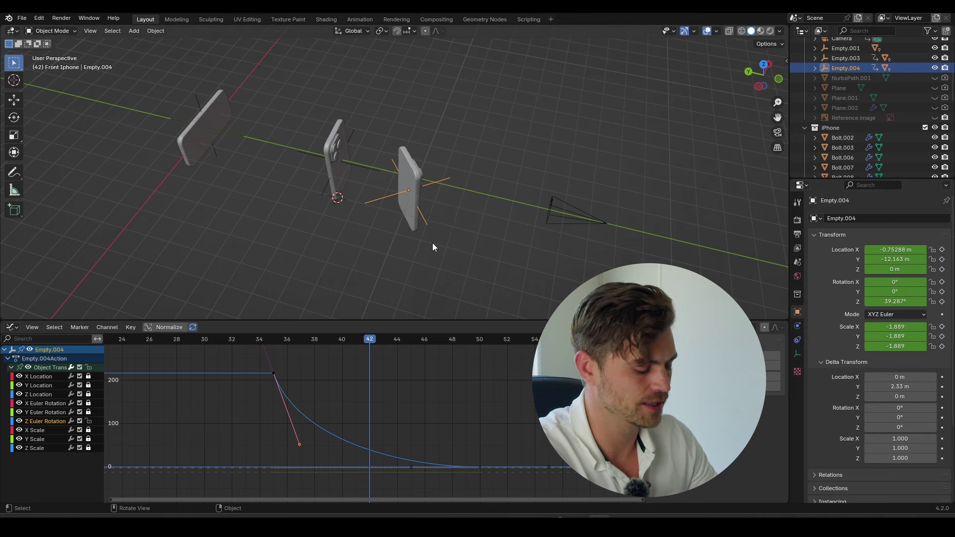
pyautogui.press('KP_0')
pyautogui.press('space')
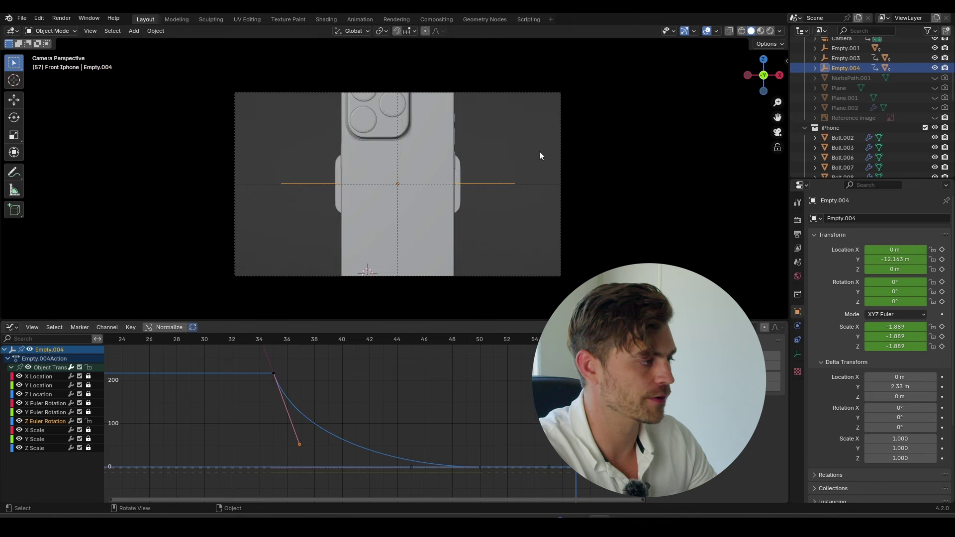
# Step: Set the front phone empty's delta Z rotation to 180°
pyautogui.moveTo(513, 95); pyautogui.dragTo(390, 258, button='middle')
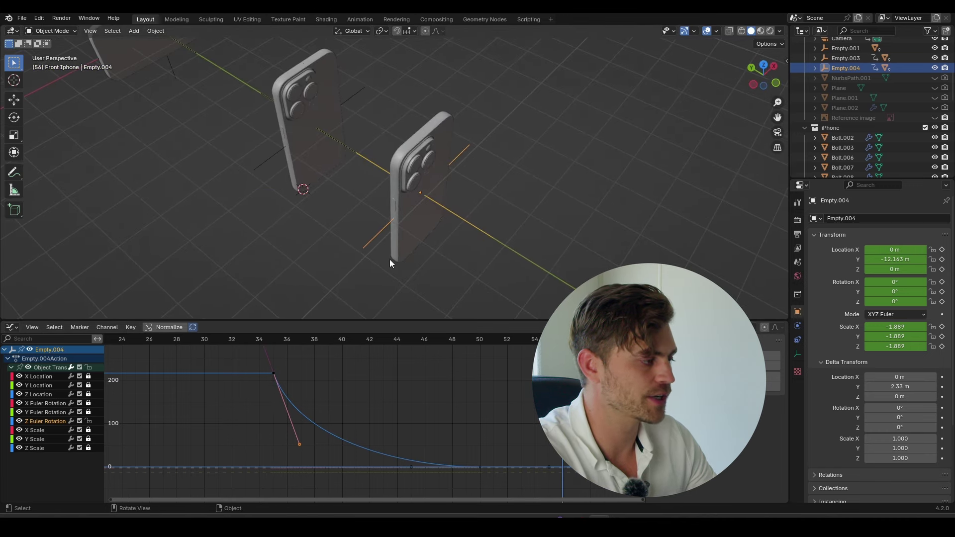
pyautogui.click(902, 427)
pyautogui.write('18')
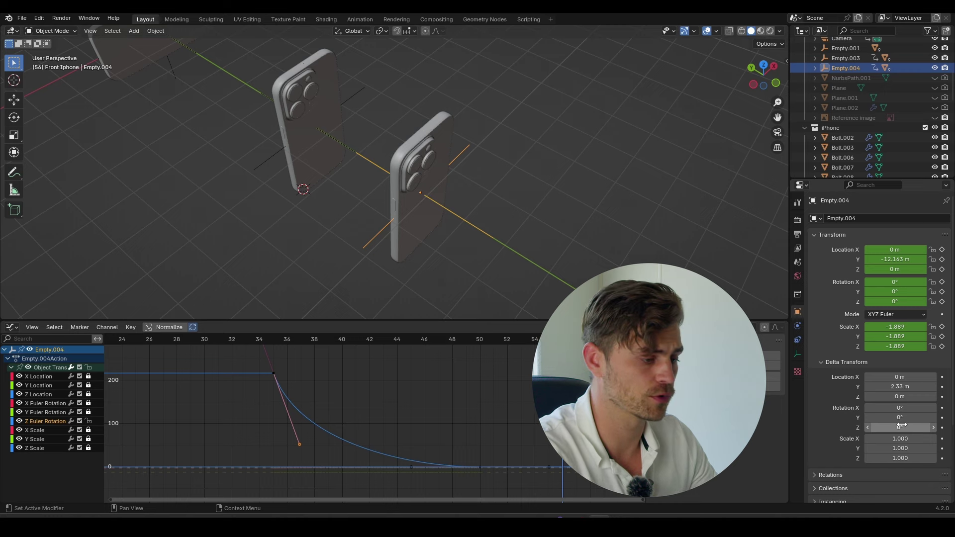
pyautogui.write('0')
pyautogui.press('Return')
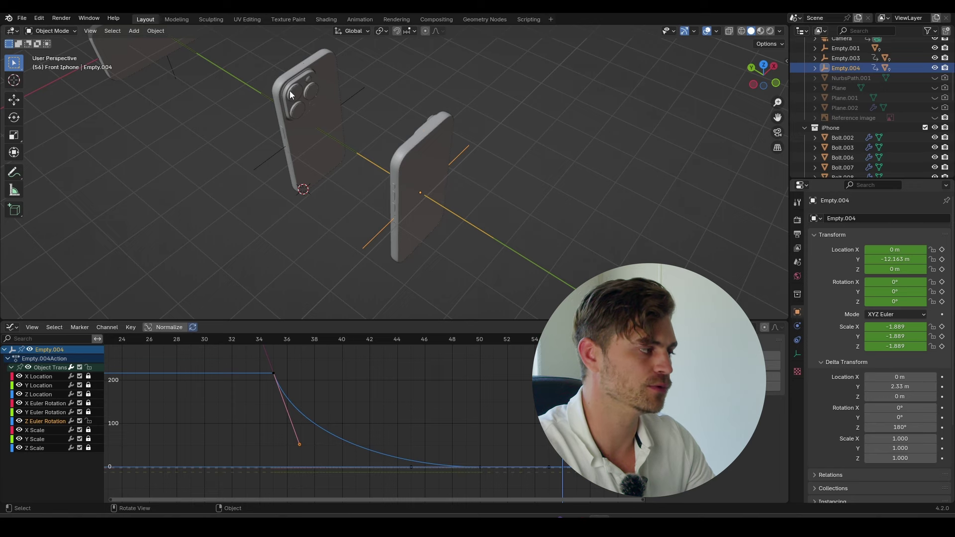
# Step: Replay the flipped phone's slide-in from shortly before frame 35 and save the file
pyautogui.click(220, 339)
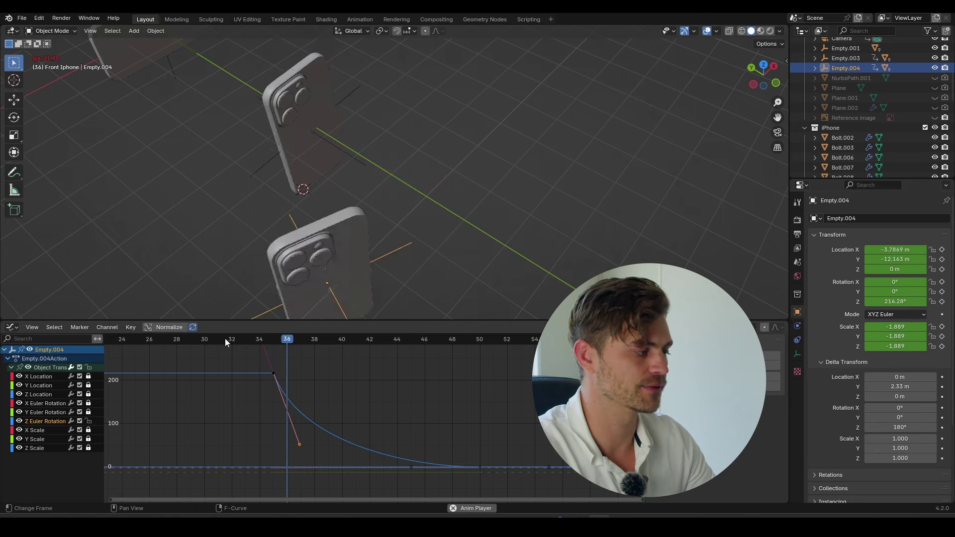
pyautogui.click(192, 339)
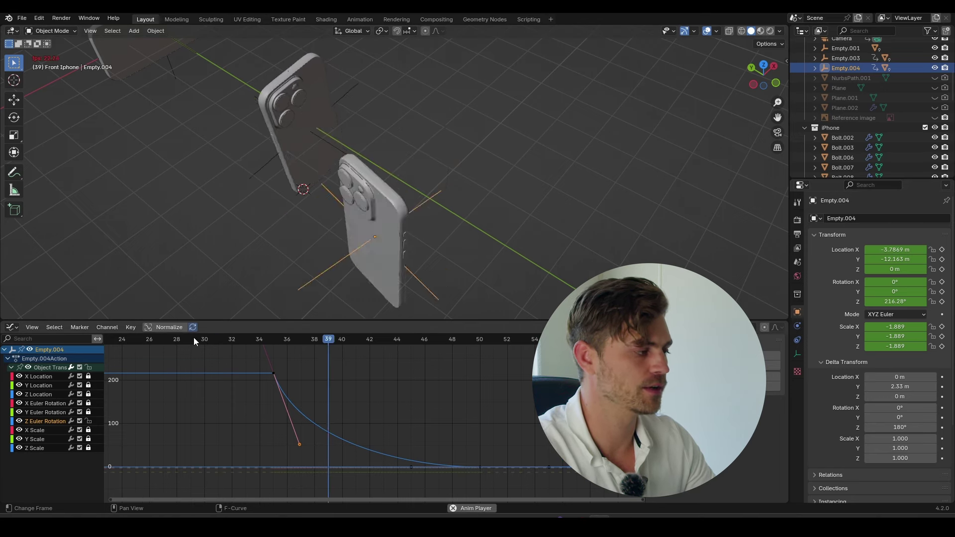
pyautogui.click(205, 339)
pyautogui.hotkey('ctrl', 's')
# Step: At frame 99, duplicate the middle phone with its empty and move the copy along Y to between the front phone and the camera
pyautogui.moveTo(378, 259); pyautogui.dragTo(497, 233, button='middle')
pyautogui.scroll(-6, 494, 379)
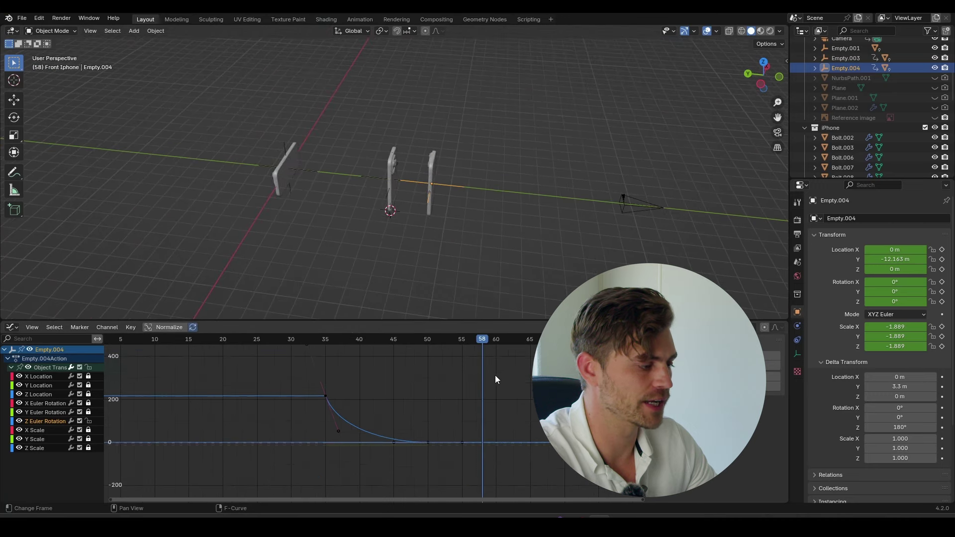
pyautogui.moveTo(341, 346); pyautogui.dragTo(485, 345)
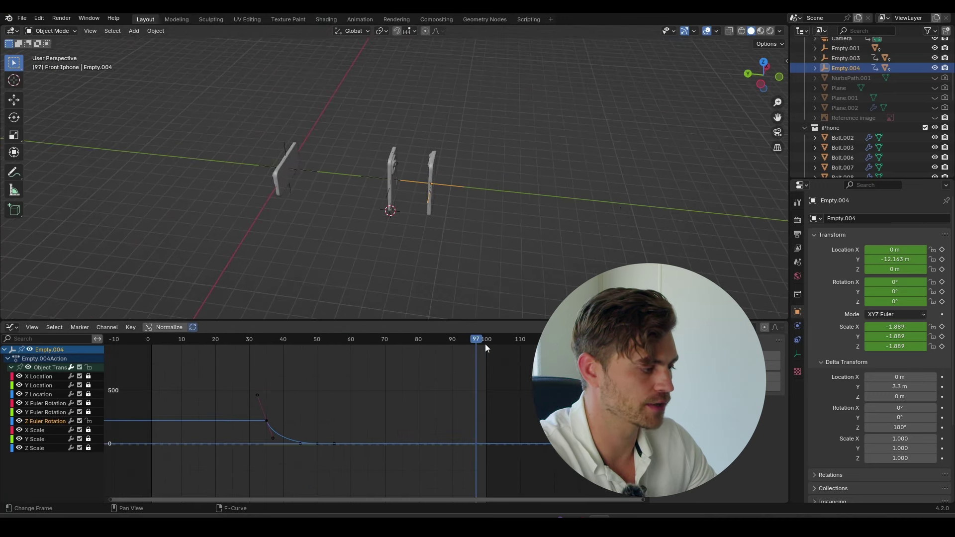
pyautogui.scroll(-4, 560, 241)
pyautogui.scroll(7, 473, 216)
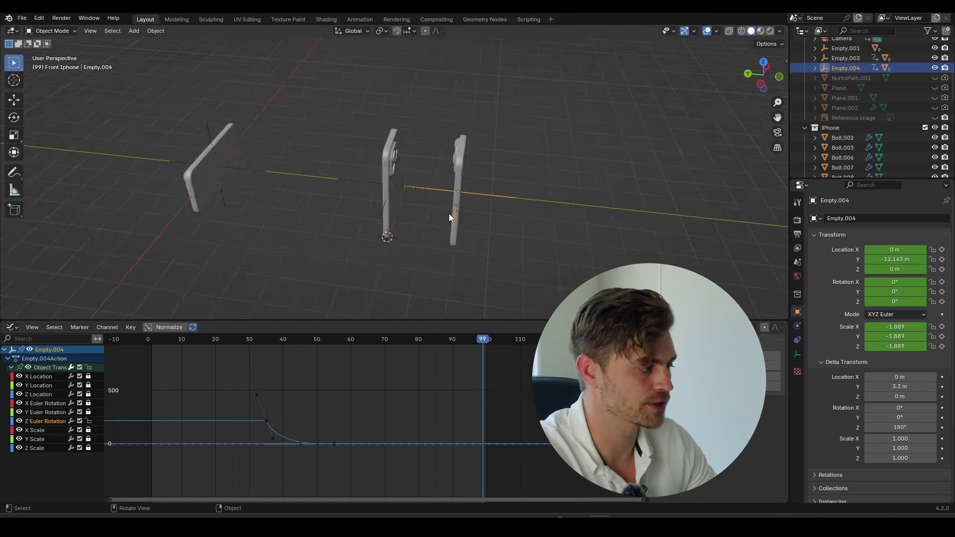
pyautogui.moveTo(448, 213); pyautogui.dragTo(372, 145, button='middle')
pyautogui.moveTo(333, 105); pyautogui.dragTo(398, 210)
pyautogui.scroll(-3, 416, 204)
pyautogui.keyDown('shift'); pyautogui.moveTo(417, 204); pyautogui.dragTo(357, 217, button='middle'); pyautogui.keyUp('shift')
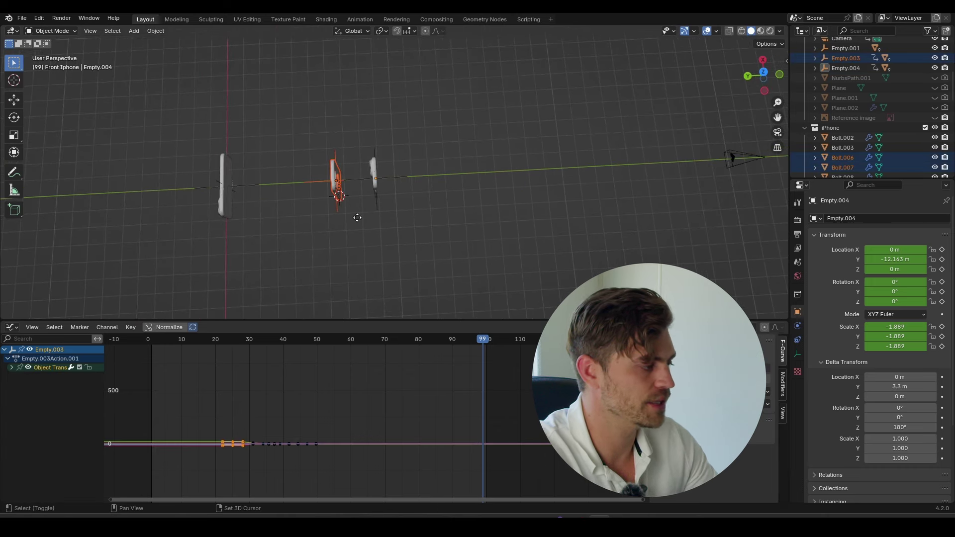
pyautogui.hotkey('shift', 'd')
pyautogui.press('y')
pyautogui.click(479, 219)
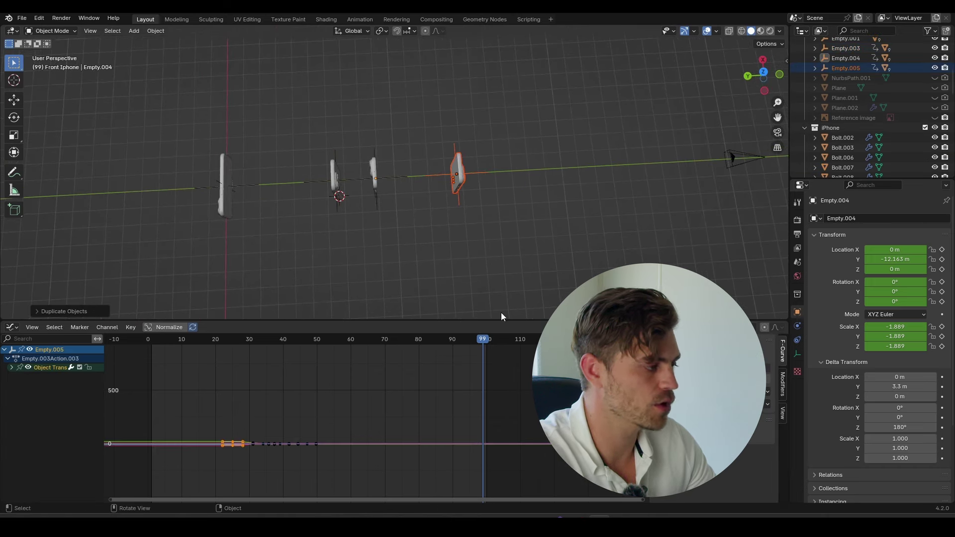
# Step: Play back the animation from different angles to check how the duplicated phone moves with its copied keyframes
pyautogui.moveTo(506, 220); pyautogui.dragTo(544, 297, button='middle')
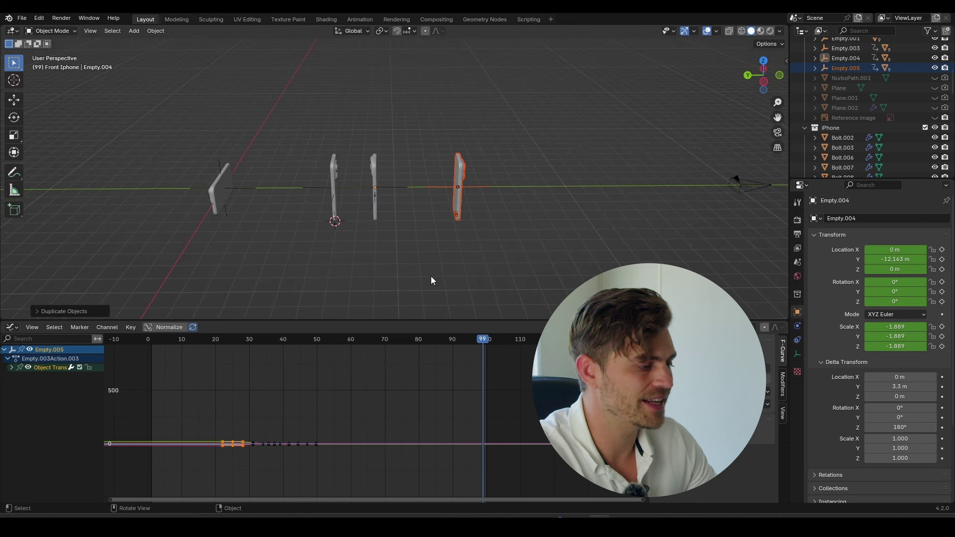
pyautogui.press('space')
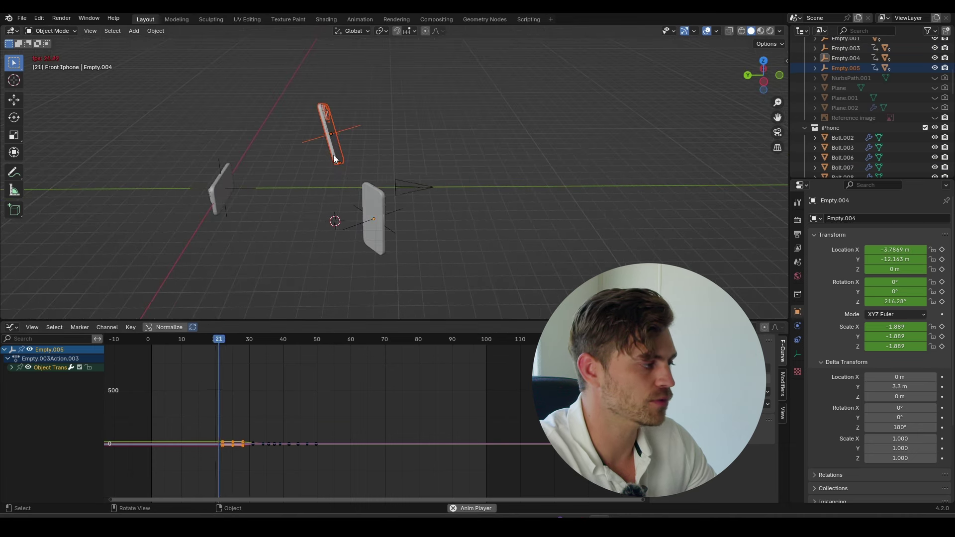
pyautogui.press('space')
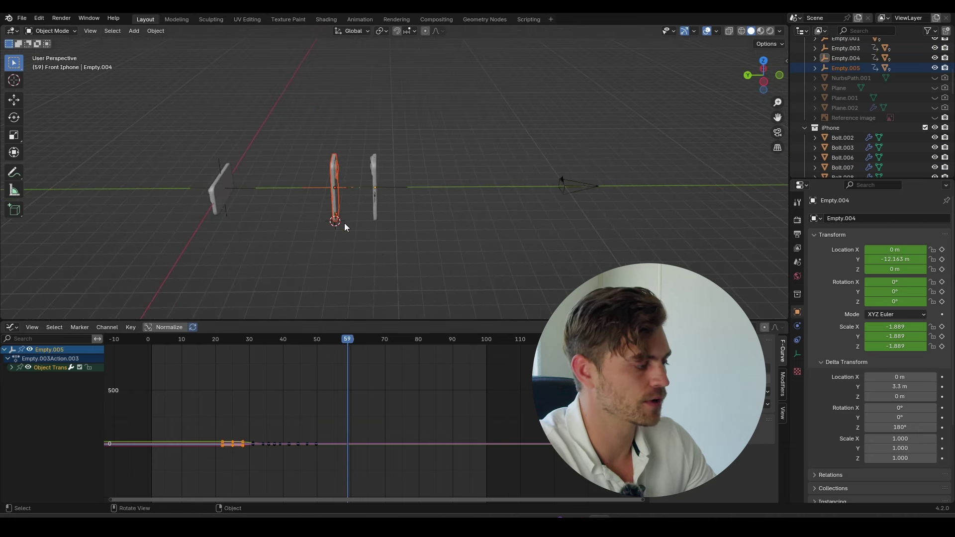
pyautogui.moveTo(256, 340); pyautogui.dragTo(234, 342, button='middle')
pyautogui.press('space')
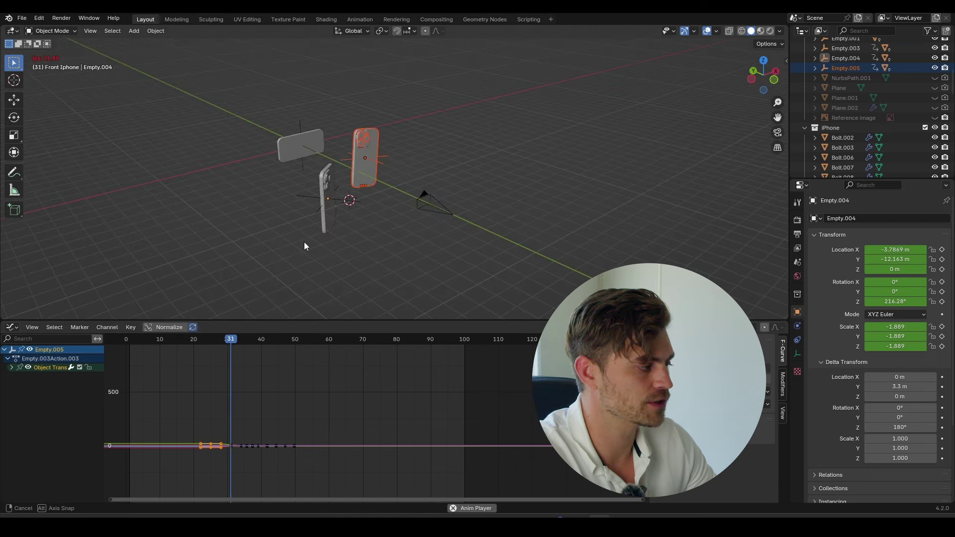
pyautogui.press('space')
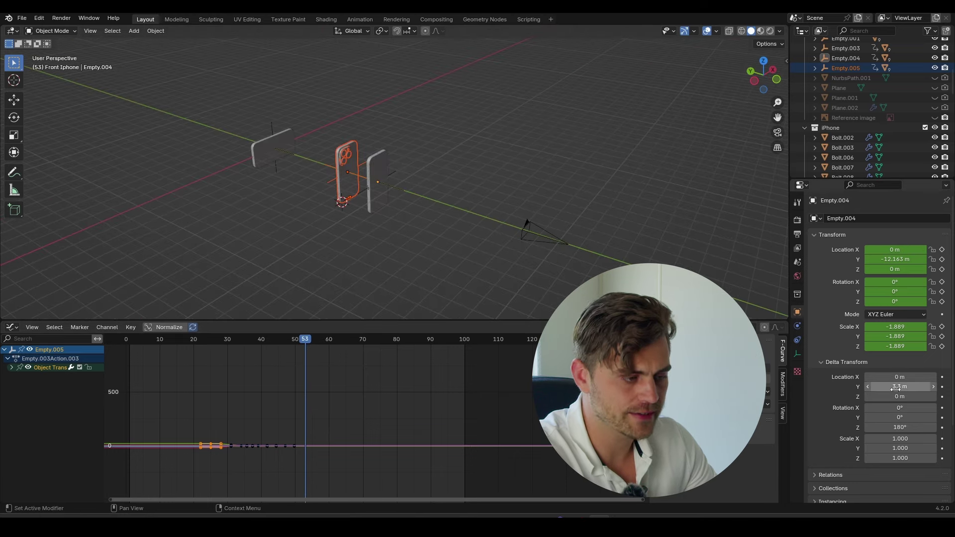
# Step: Select Empty.005, set its delta Y location to -6.17 m, and play back the offset duplicate's motion
pyautogui.moveTo(893, 386); pyautogui.dragTo(934, 386)
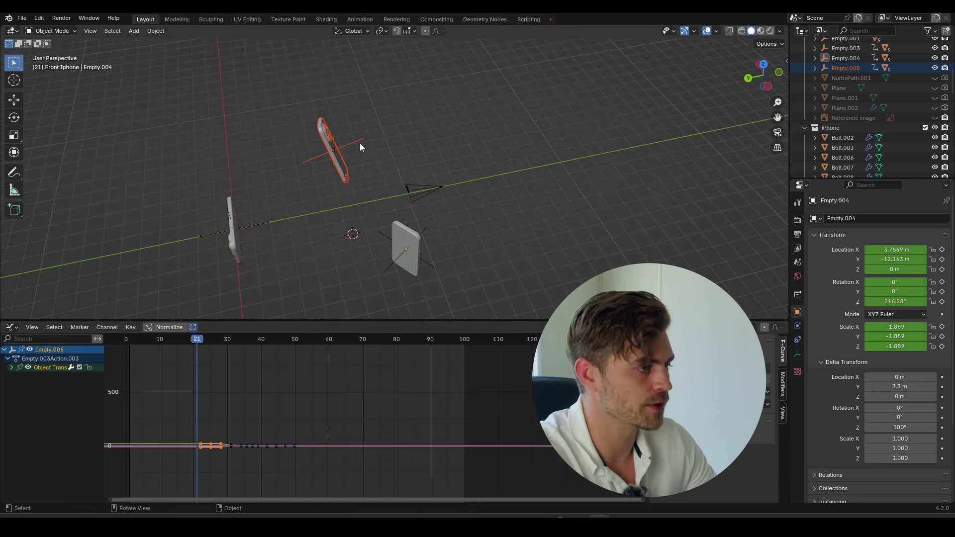
pyautogui.scroll(1, 844, 87)
pyautogui.click(844, 87)
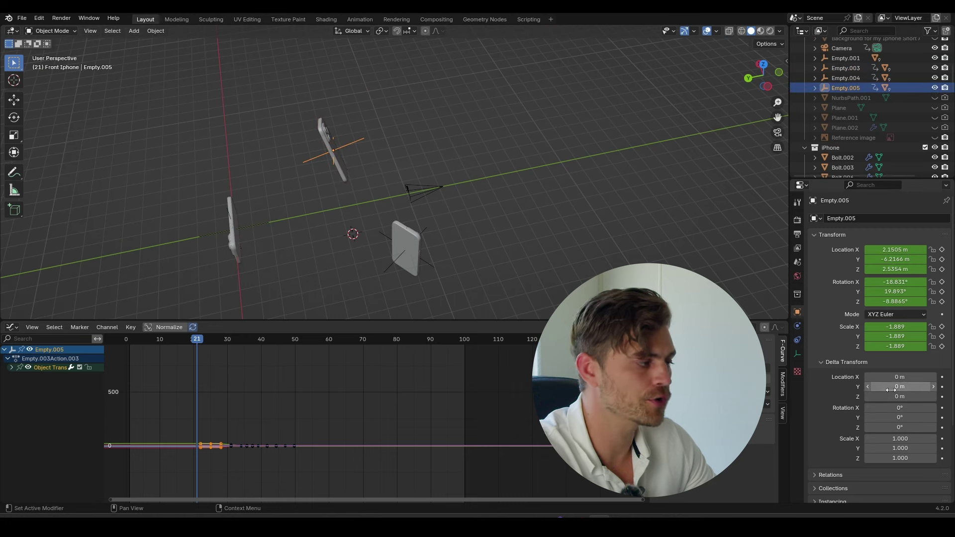
pyautogui.moveTo(890, 387); pyautogui.dragTo(814, 386)
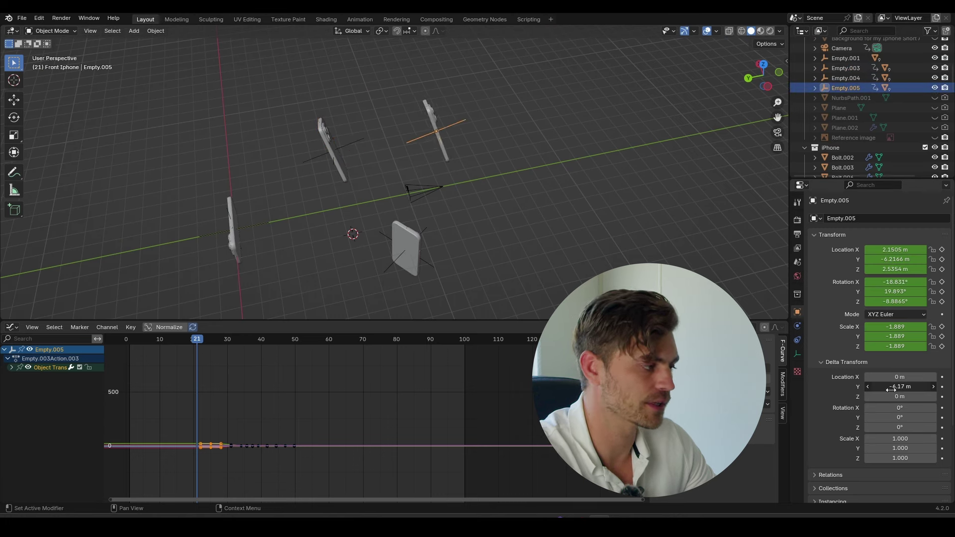
pyautogui.moveTo(526, 238); pyautogui.dragTo(427, 220, button='middle')
pyautogui.press('space')
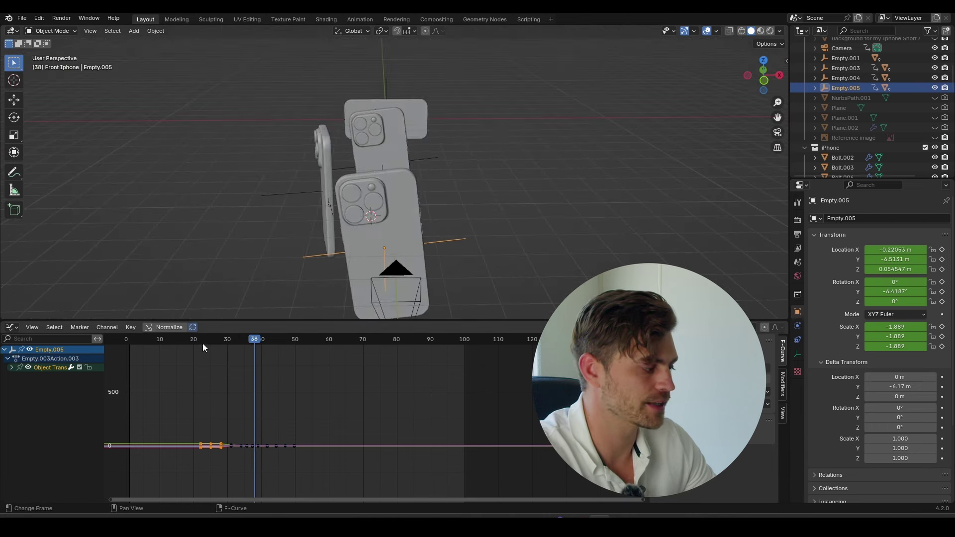
# Step: Switch the Graph Editor to the Timeline and go to the duplicated phone's first keyframe at frame 25
pyautogui.click(9, 330)
pyautogui.click(160, 365)
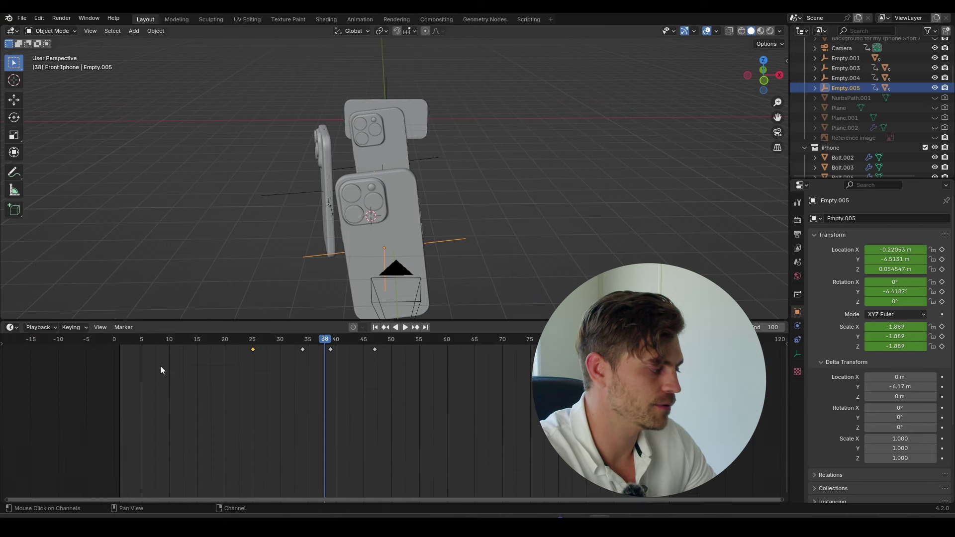
pyautogui.click(9, 329)
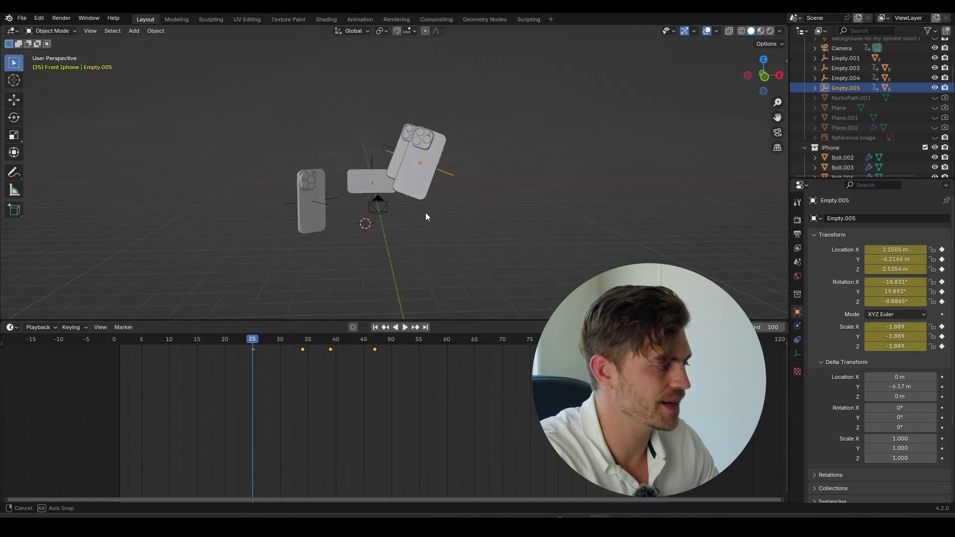
# Step: Examine the duplicated phone's starting pose at frame 25 relative to the other phones and the camera
pyautogui.moveTo(447, 214)
pyautogui.mouseDown(button='middle')
pyautogui.moveTo(467, 216)
pyautogui.moveTo(464, 234)
pyautogui.moveTo(448, 232)
pyautogui.mouseUp(button='middle')
pyautogui.scroll(2, 434, 229)
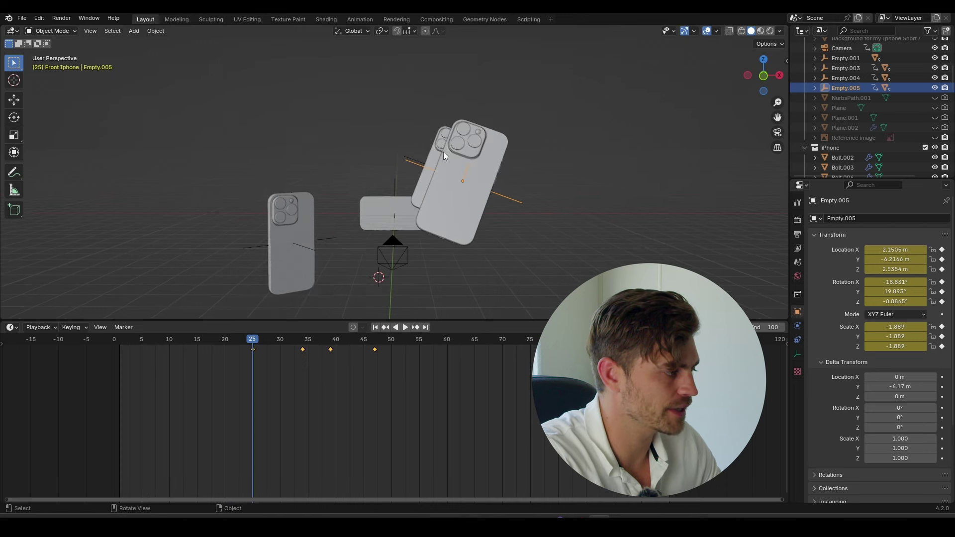
pyautogui.moveTo(444, 155); pyautogui.dragTo(419, 135, button='middle')
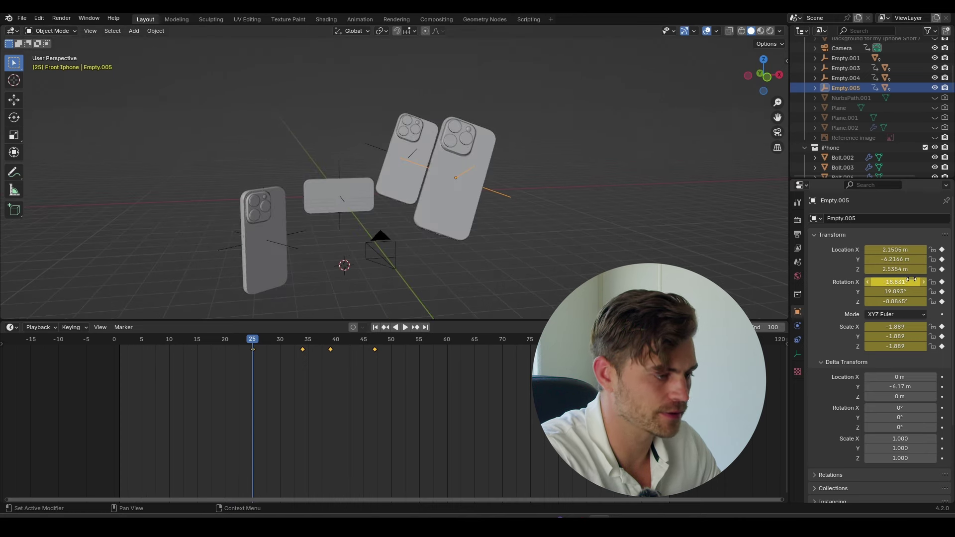
pyautogui.click(10, 327)
pyautogui.click(150, 377)
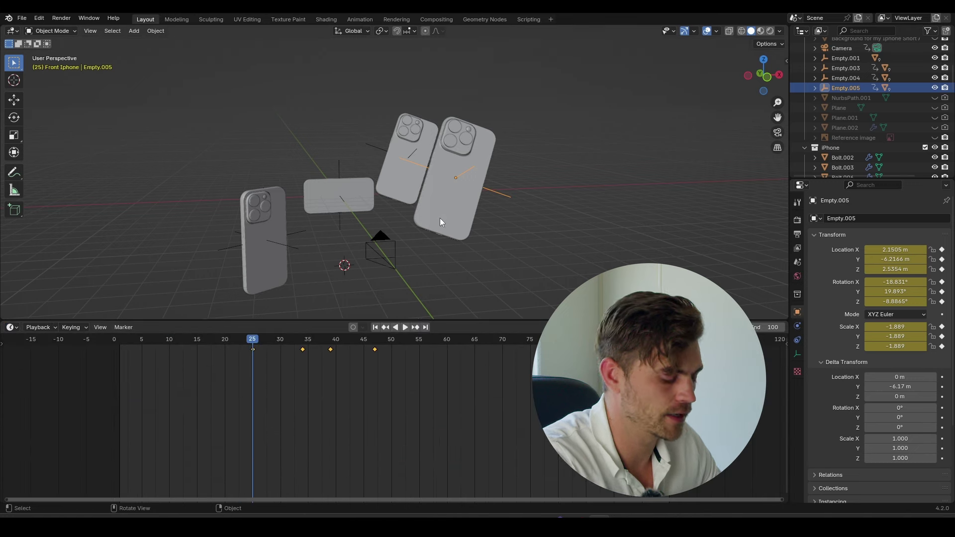
pyautogui.press('KP_0')
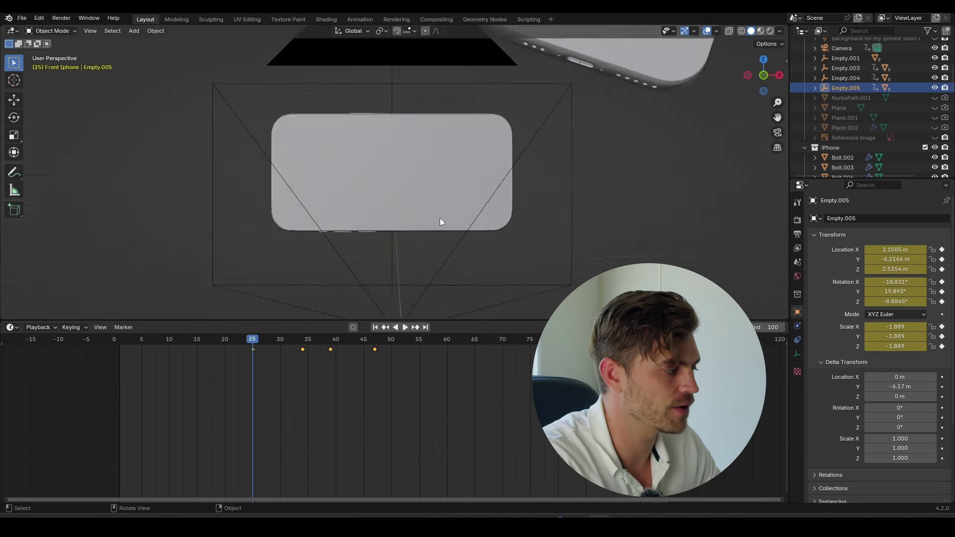
pyautogui.moveTo(439, 218); pyautogui.dragTo(438, 232, button='middle')
pyautogui.scroll(-3, 434, 224)
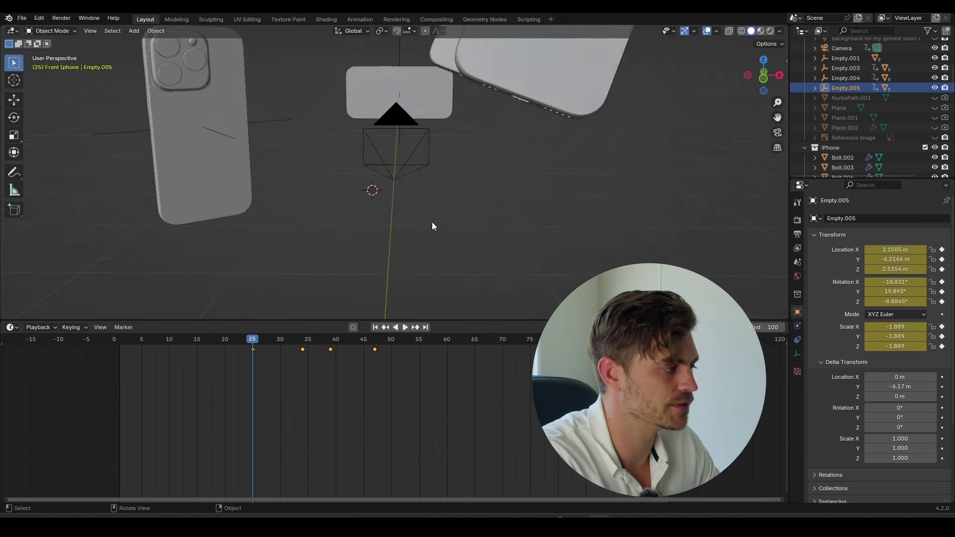
pyautogui.scroll(-6, 432, 222)
pyautogui.moveTo(437, 199); pyautogui.dragTo(449, 231, button='middle')
pyautogui.scroll(3, 447, 231)
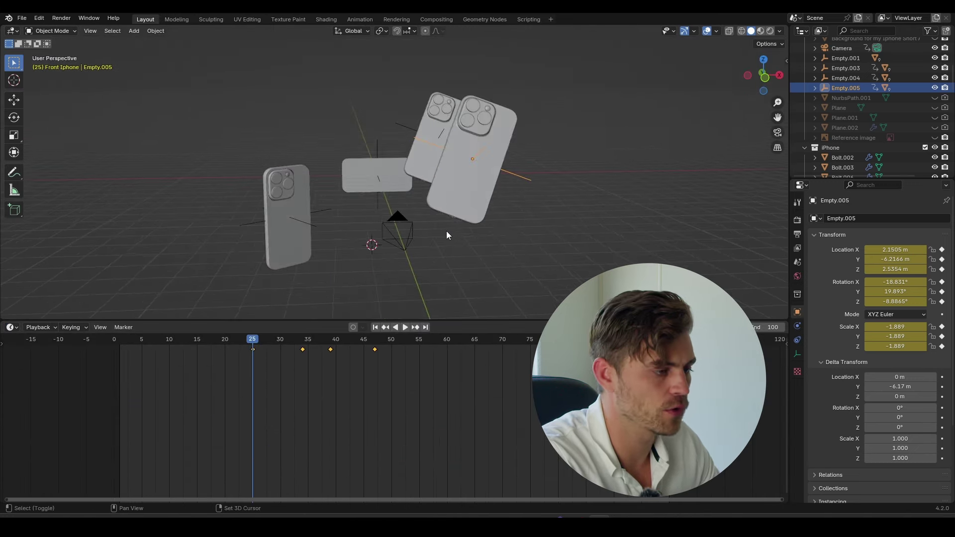
# Step: Set Empty.005's X location to -2.15045 m at frame 25 to mirror the duplicated phone's starting position
pyautogui.click(889, 249)
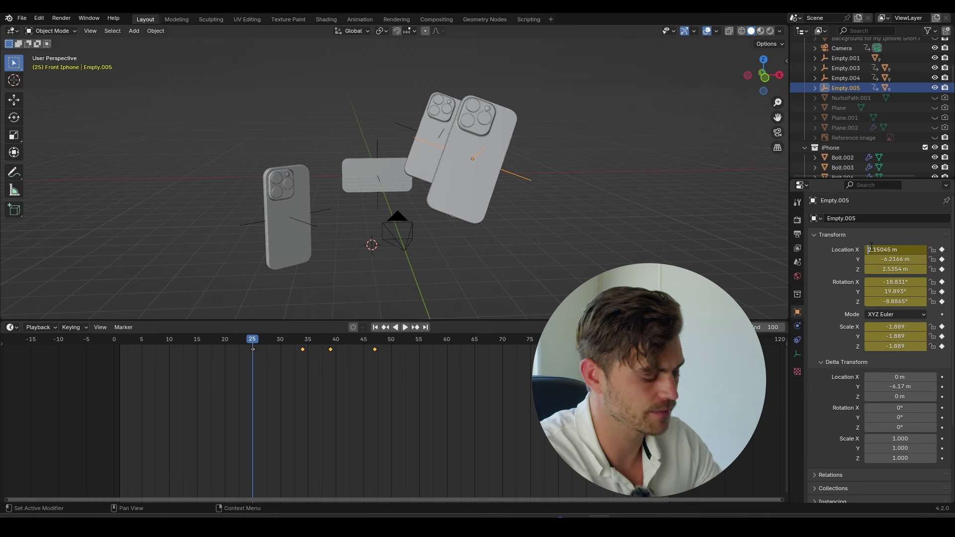
pyautogui.write('-')
pyautogui.press('Return')
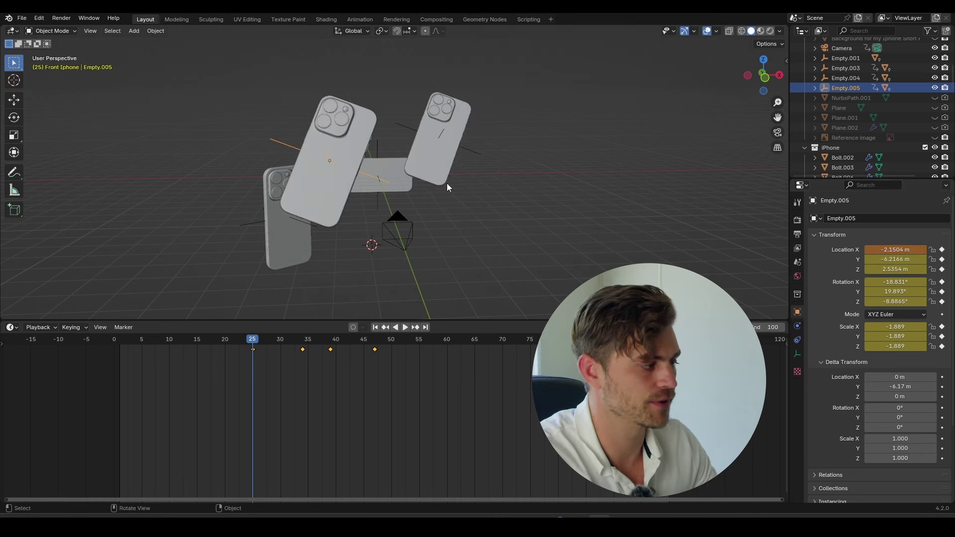
# Step: Set Empty.005's Y rotation to -19.893° and keyframe the mirrored starting pose at frame 25
pyautogui.moveTo(447, 183); pyautogui.dragTo(438, 184, button='middle')
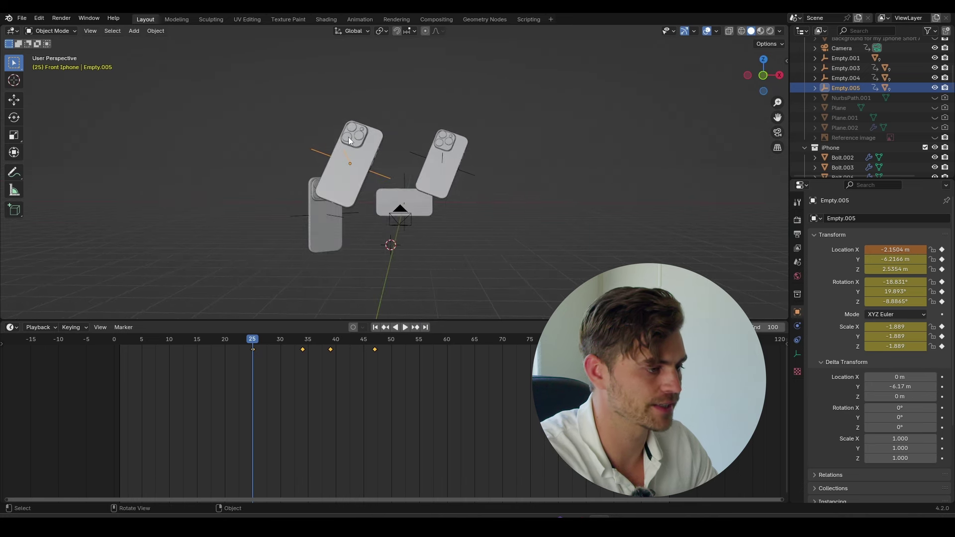
pyautogui.moveTo(348, 136); pyautogui.dragTo(422, 218, button='middle')
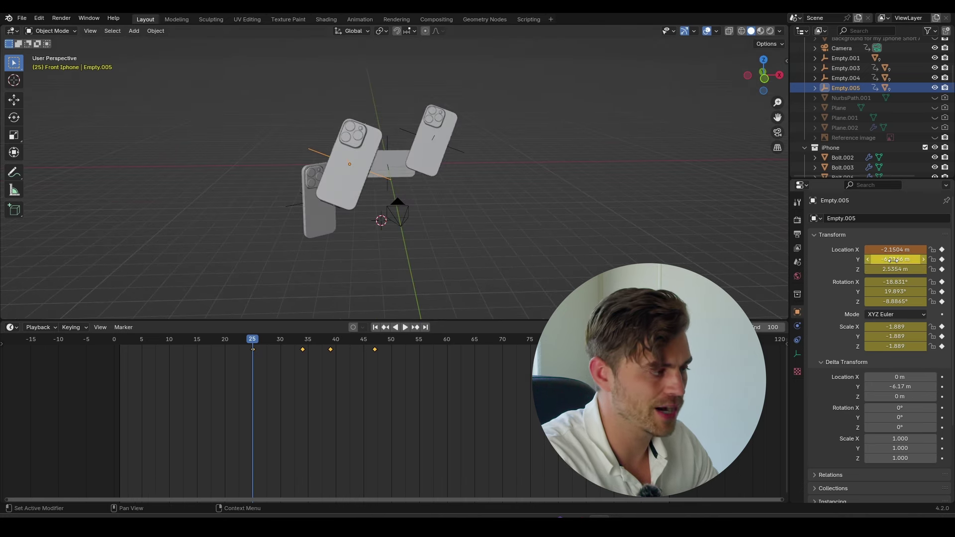
pyautogui.moveTo(464, 168); pyautogui.dragTo(475, 196, button='middle')
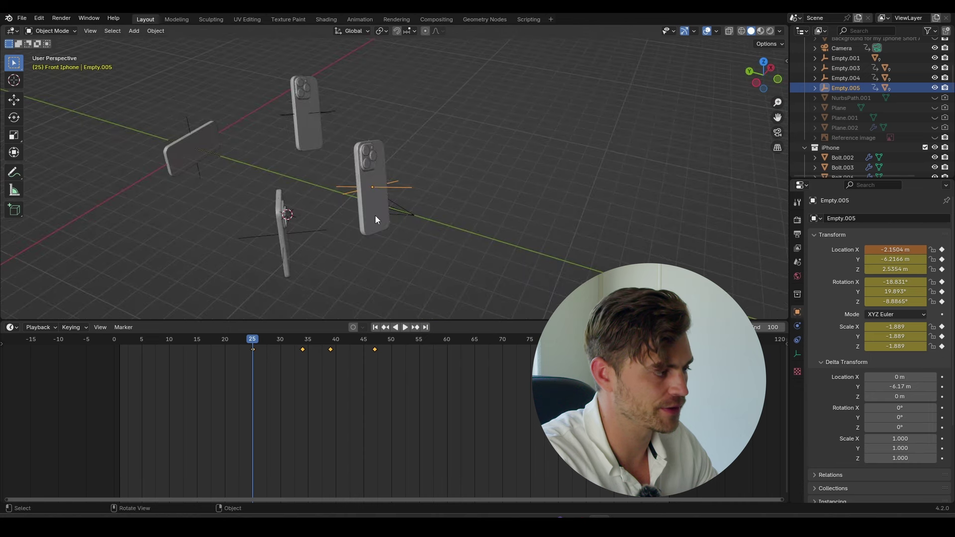
pyautogui.moveTo(427, 213); pyautogui.dragTo(549, 213, button='middle')
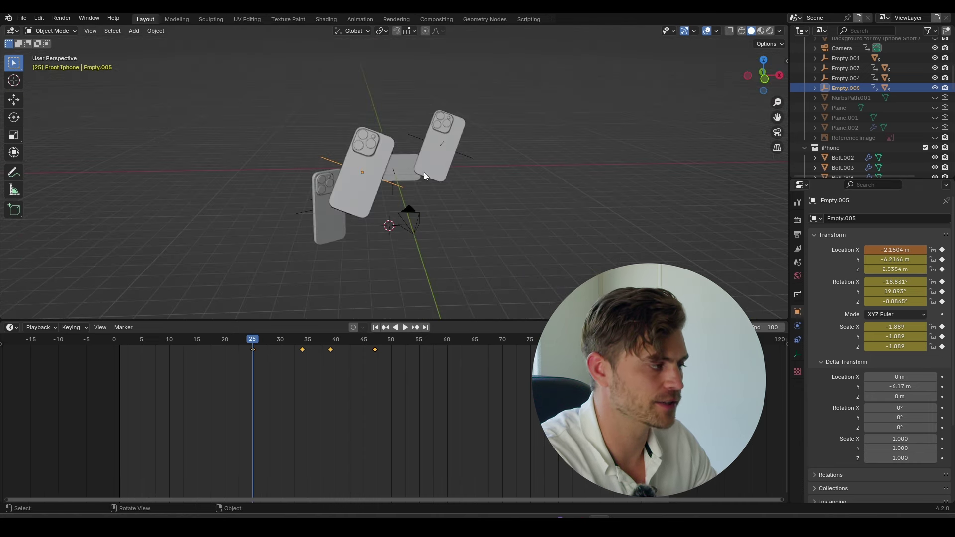
pyautogui.moveTo(424, 172); pyautogui.dragTo(421, 224, button='middle')
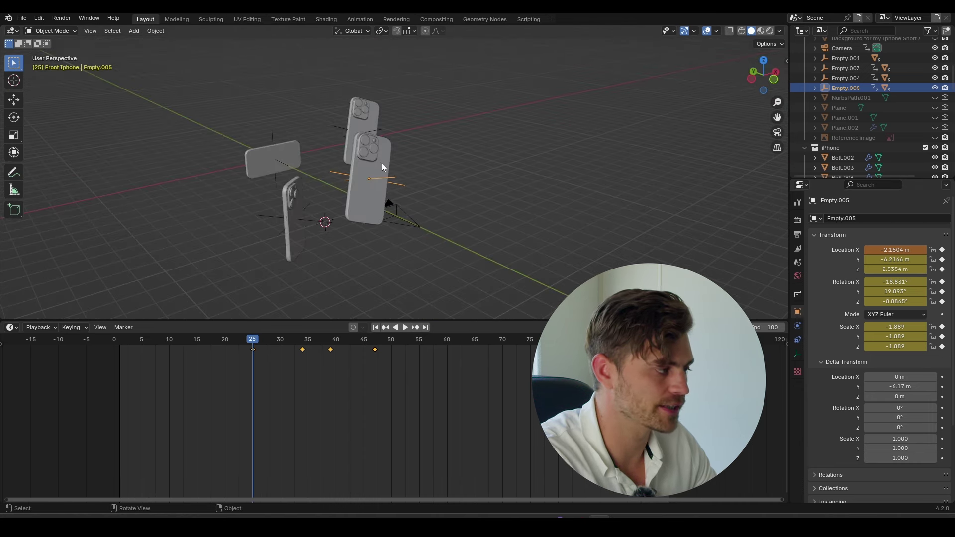
pyautogui.moveTo(488, 209); pyautogui.dragTo(479, 214, button='middle')
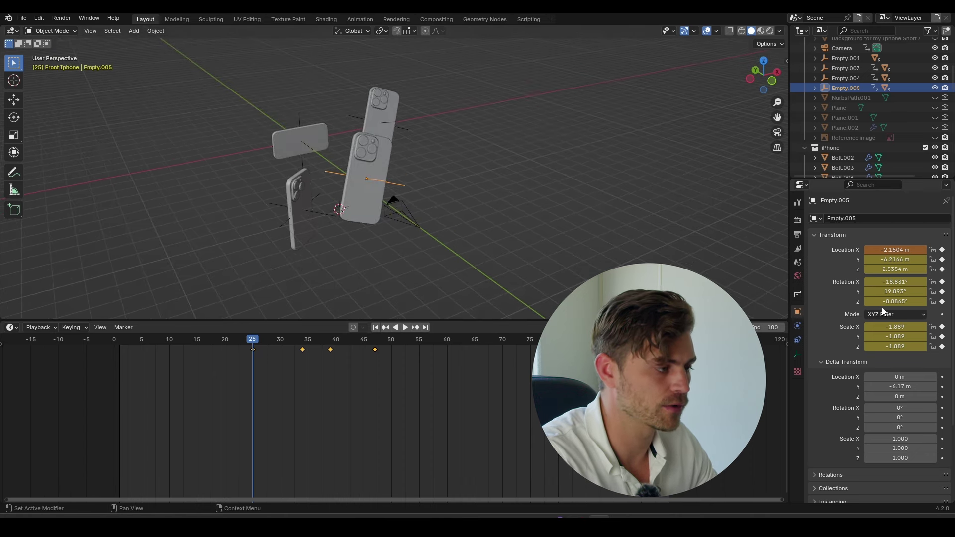
pyautogui.moveTo(459, 182); pyautogui.dragTo(377, 177, button='middle')
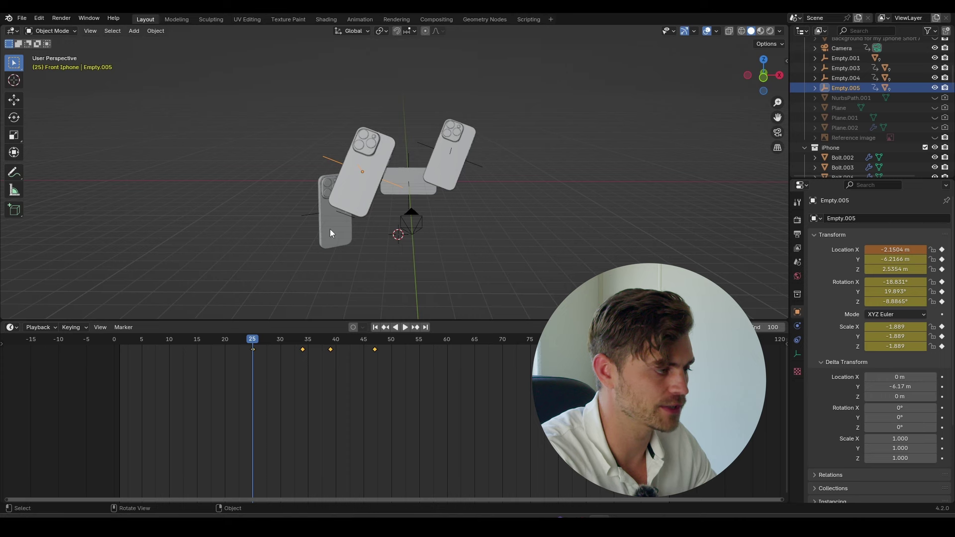
pyautogui.click(883, 292)
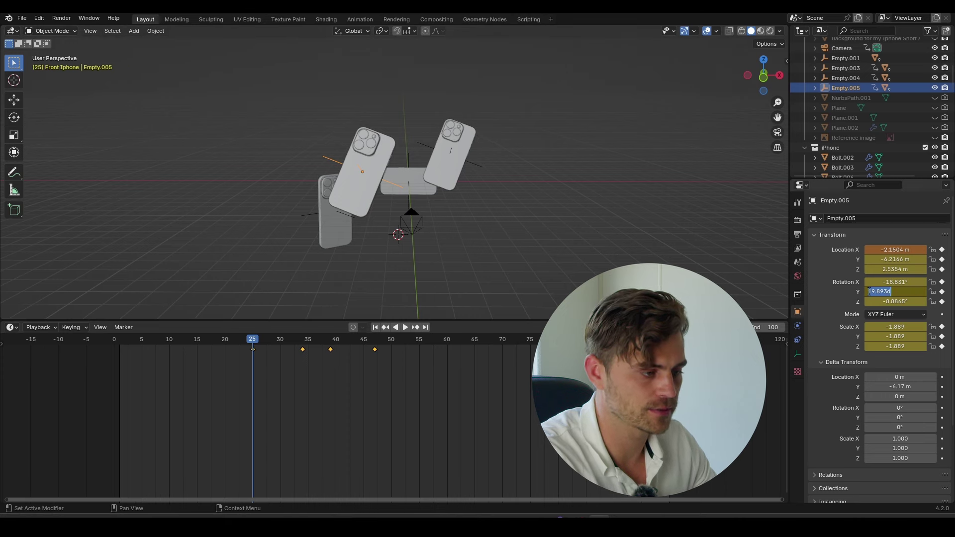
pyautogui.write('-')
pyautogui.press('Return')
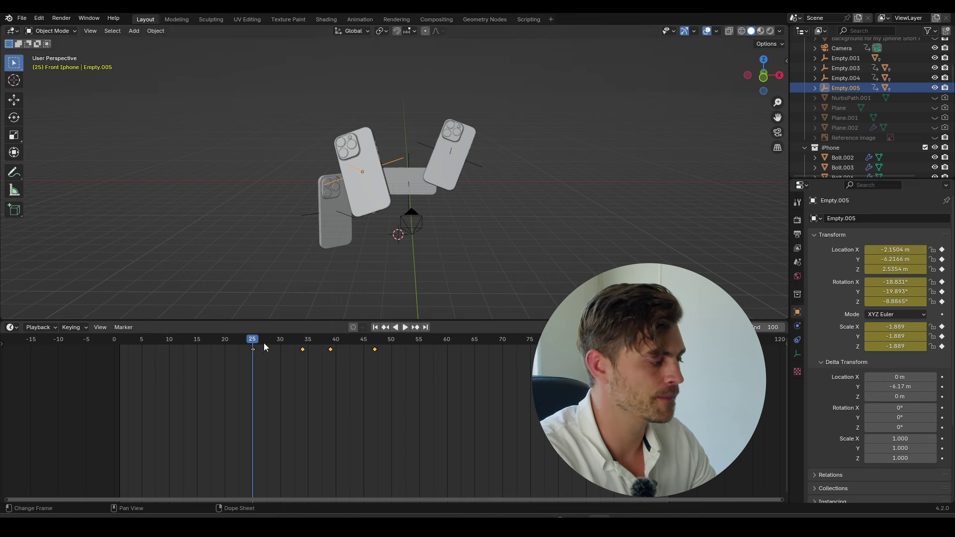
# Step: Scrub through the duplicated phone's keyframes at frames 34 and 39 to check its landing and tilt poses
pyautogui.press('space')
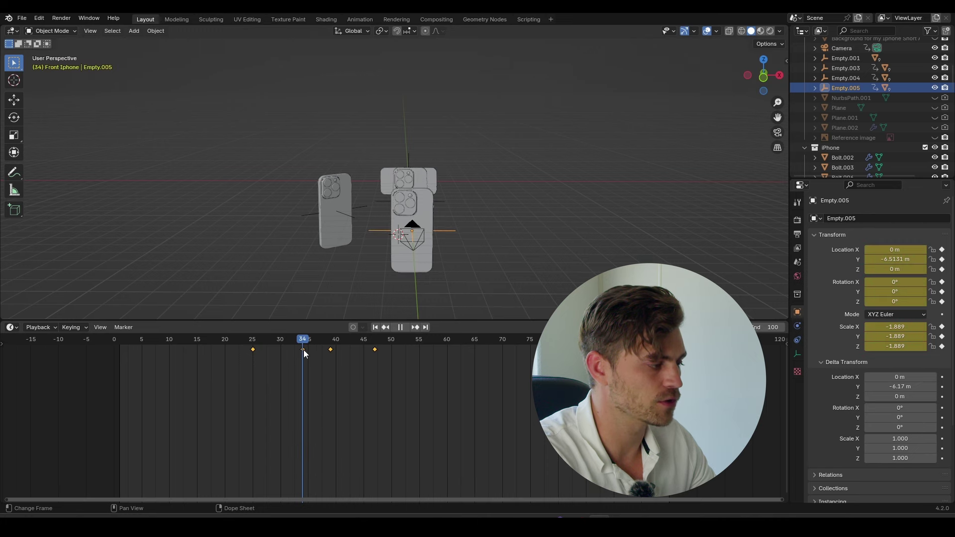
pyautogui.moveTo(303, 350); pyautogui.dragTo(332, 354)
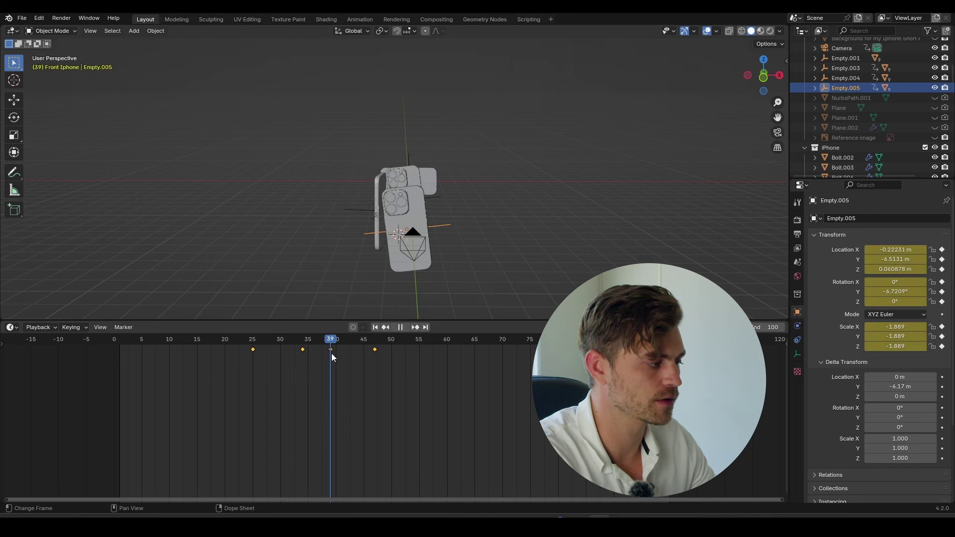
pyautogui.press('Escape')
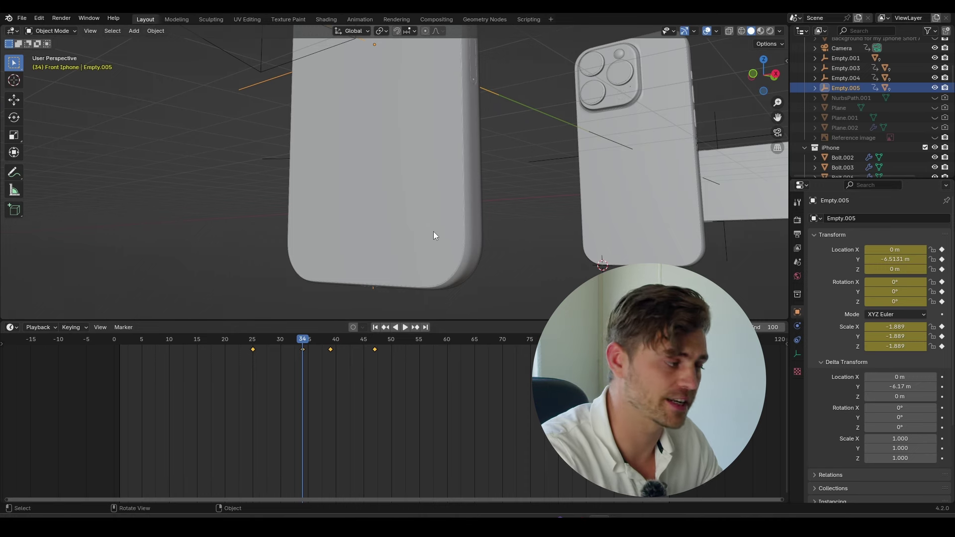
# Step: At frame 34, select geometry at the duplicated phone's lower-right corner in Edit Mode and snap the 3D cursor to it
pyautogui.scroll(-5, 383, 140)
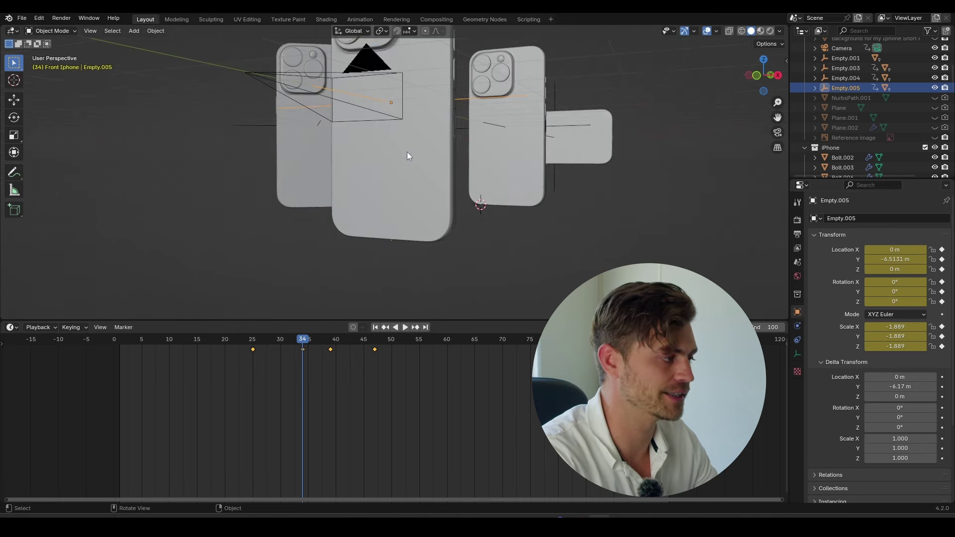
pyautogui.scroll(4, 392, 155)
pyautogui.moveTo(374, 157); pyautogui.dragTo(347, 282, button='middle')
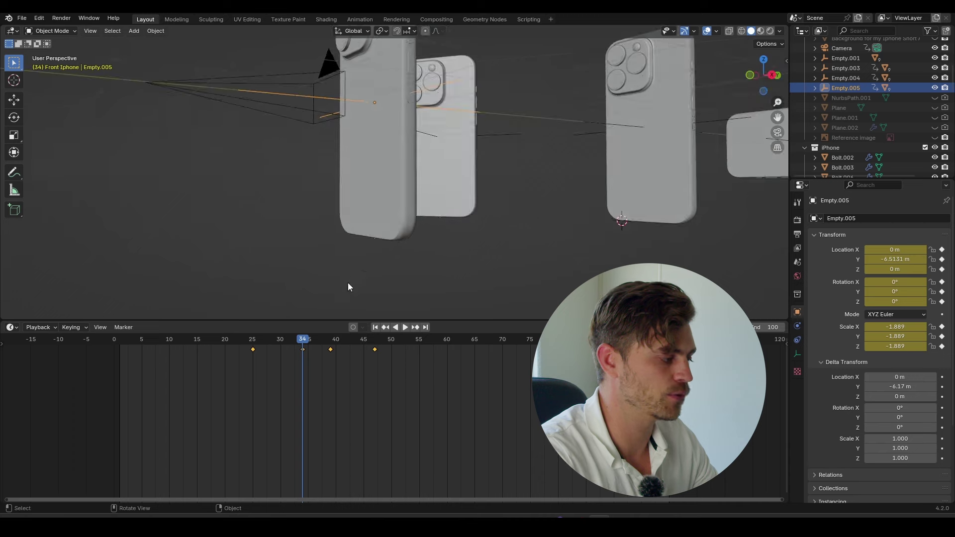
pyautogui.scroll(4, 389, 224)
pyautogui.click(389, 224)
pyautogui.moveTo(416, 189); pyautogui.dragTo(397, 216, button='middle')
pyautogui.press('Tab')
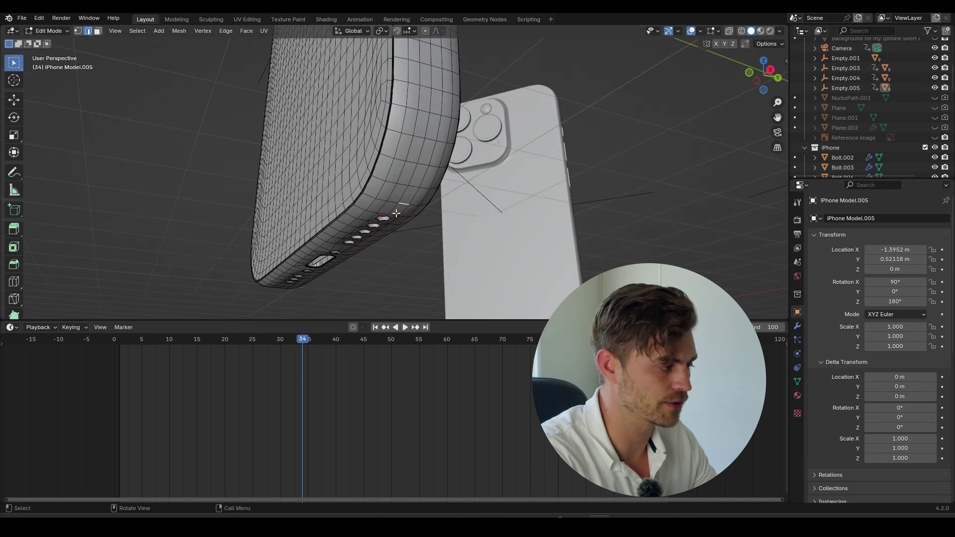
pyautogui.hotkey('shift', 's')
pyautogui.click(402, 266)
pyautogui.moveTo(401, 266); pyautogui.dragTo(413, 233, button='middle')
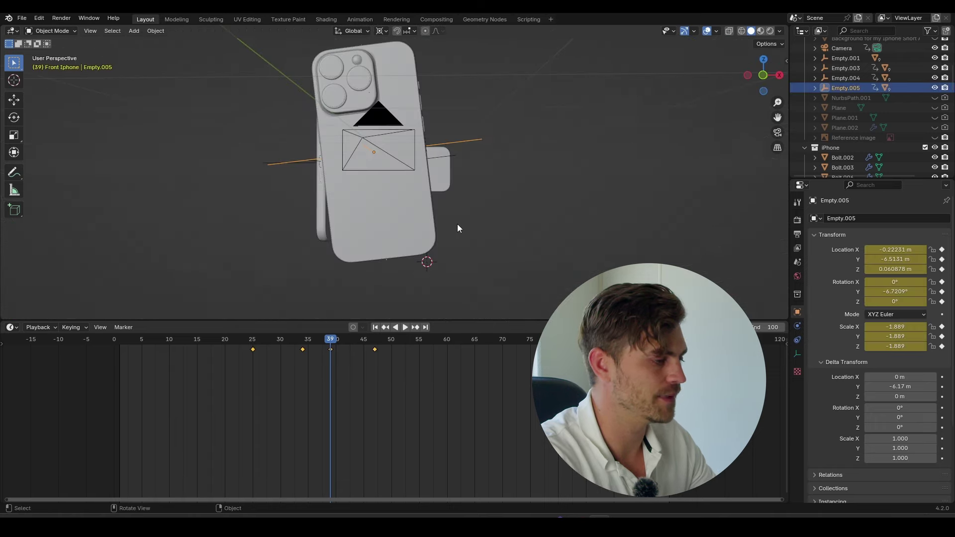
# Step: Delete the duplicated phone's old tilt keyframe at frame 39
pyautogui.moveTo(345, 368); pyautogui.dragTo(323, 347)
pyautogui.press('x')
pyautogui.click(324, 347)
# Step: Rotate Empty.005 about 6.19° around the global Y axis from the 3D cursor and keyframe the pose at frame 39
pyautogui.press('r')
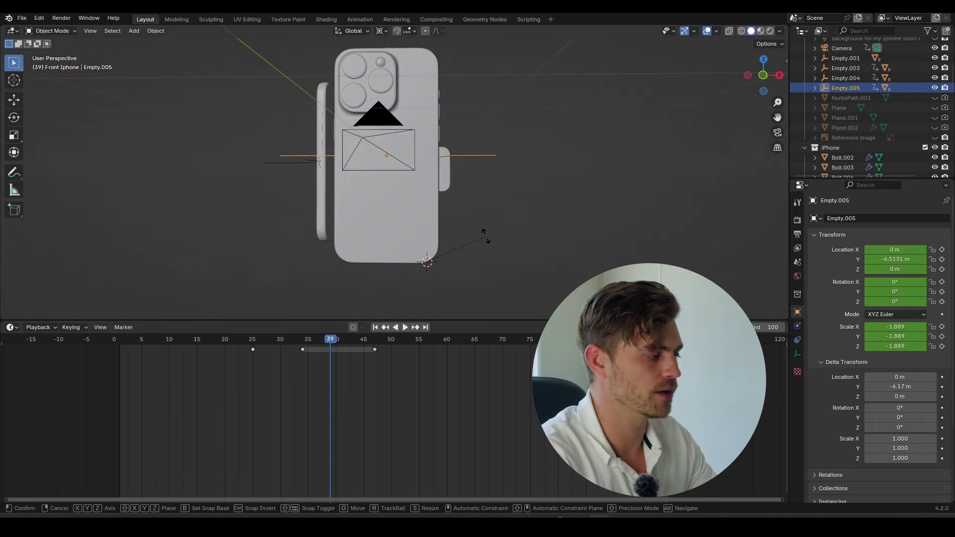
pyautogui.press('x')
pyautogui.press('y')
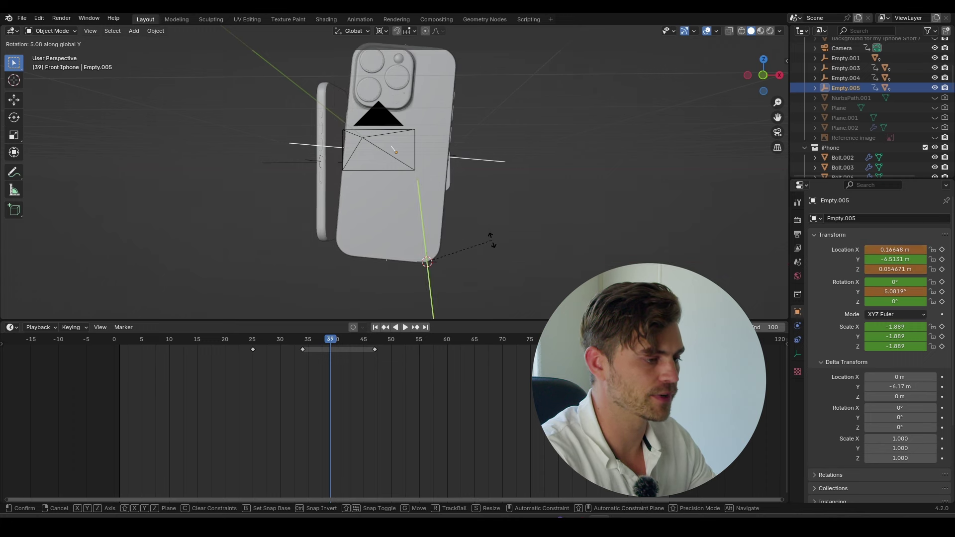
pyautogui.click(510, 265)
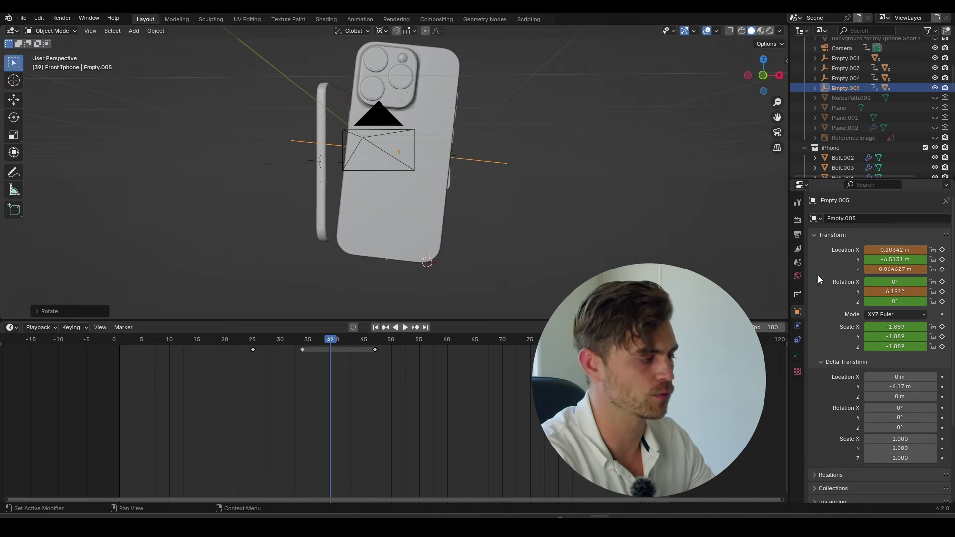
pyautogui.press('i')
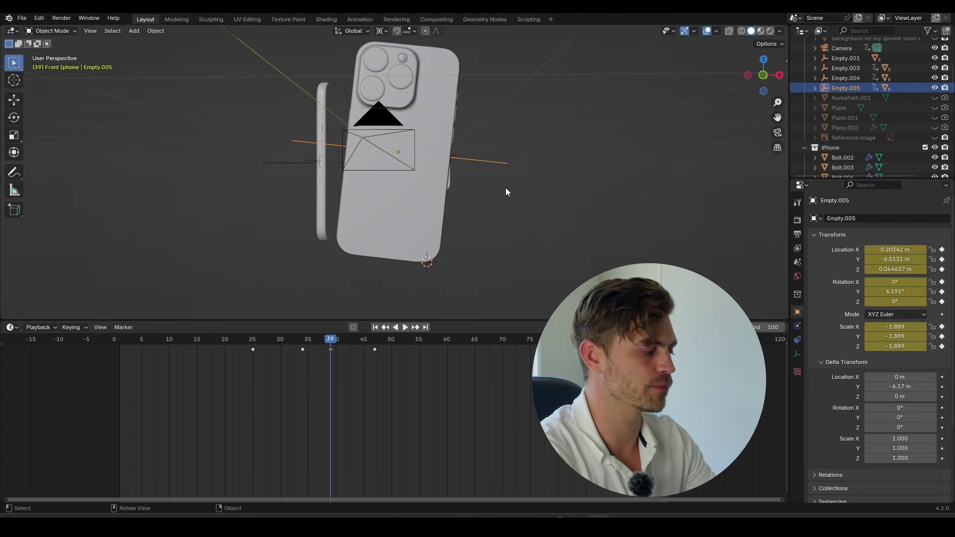
# Step: Play back the animation from frame 25 at different angles to check the duplicated phone's mirrored swing
pyautogui.moveTo(318, 336); pyautogui.dragTo(263, 346)
pyautogui.press('space')
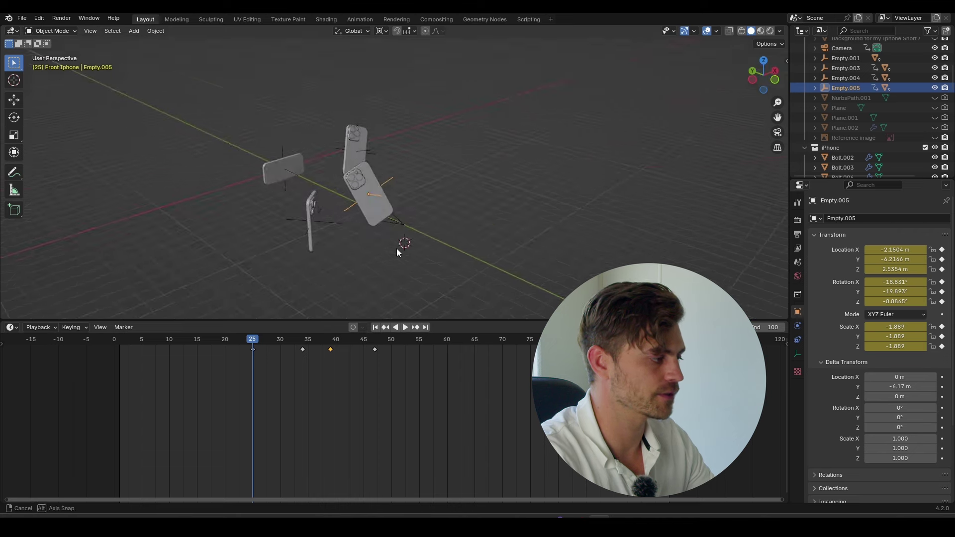
pyautogui.press('space')
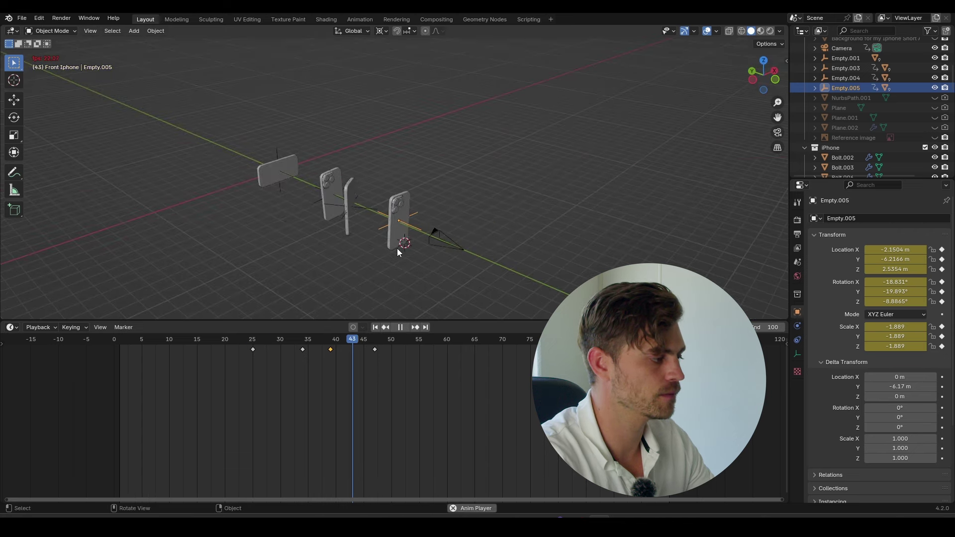
pyautogui.press('space')
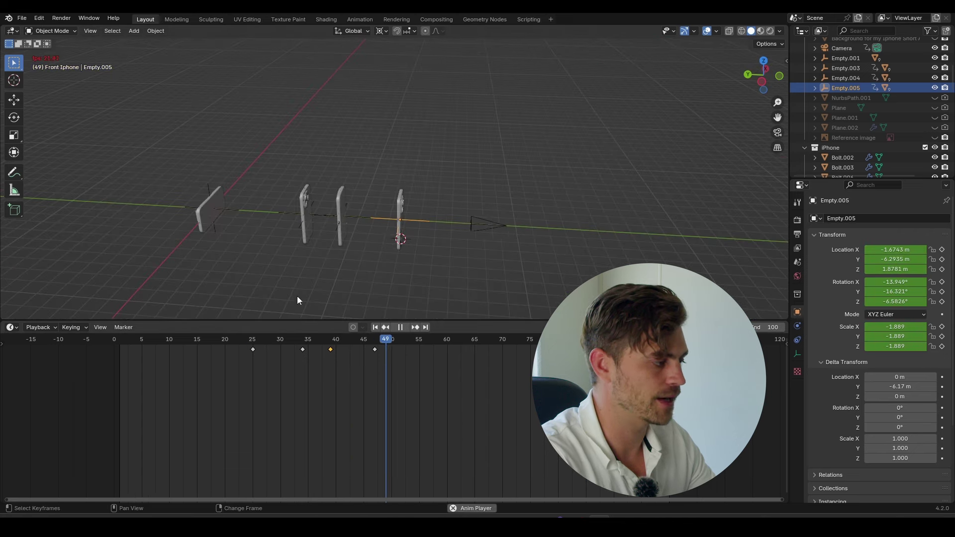
pyautogui.press('space')
pyautogui.scroll(2, 380, 216)
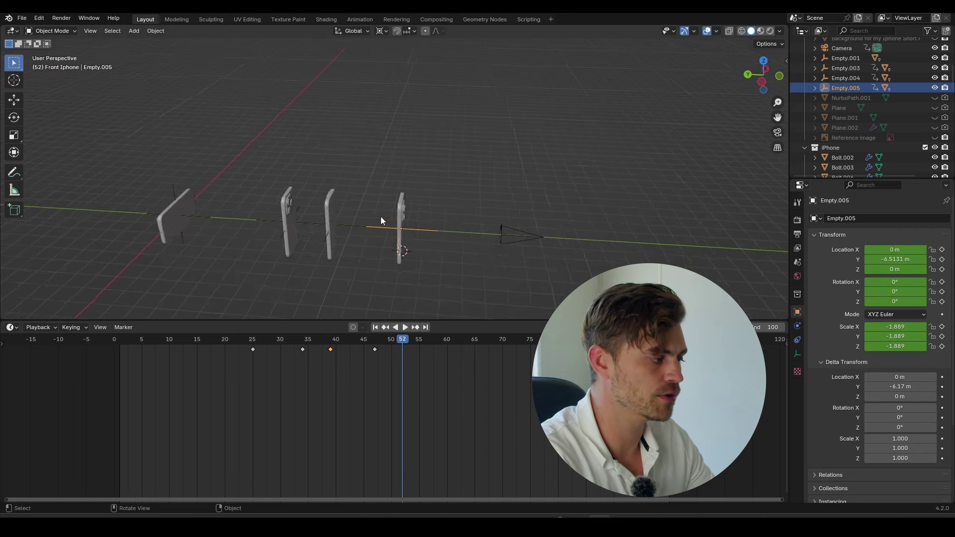
# Step: Set Empty.005's delta Y location to -5.32 m and shift all of its keyframes to later frames in the timeline
pyautogui.keyDown('shift'); pyautogui.moveTo(386, 229); pyautogui.dragTo(430, 243, button='middle'); pyautogui.keyUp('shift')
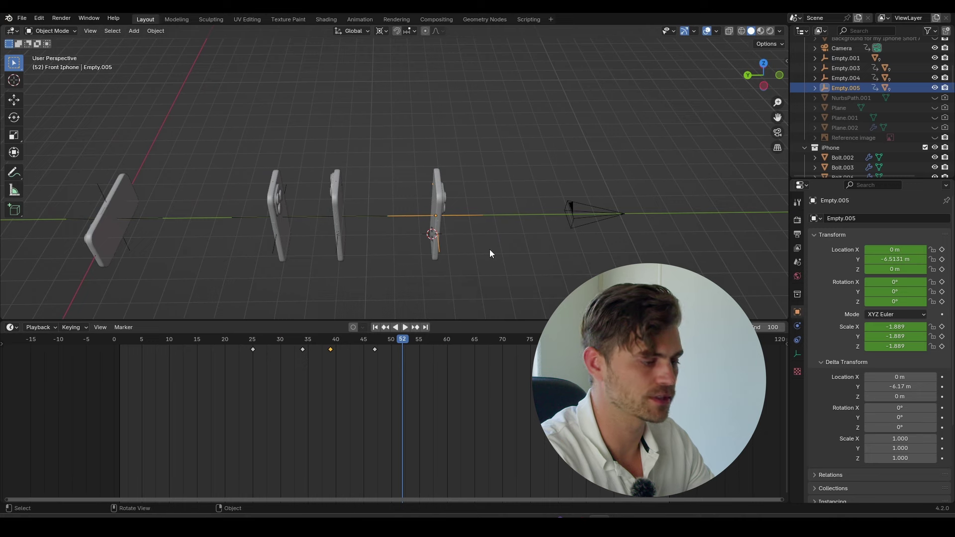
pyautogui.moveTo(899, 386)
pyautogui.mouseDown()
pyautogui.moveTo(890, 387)
pyautogui.moveTo(913, 386)
pyautogui.mouseUp()
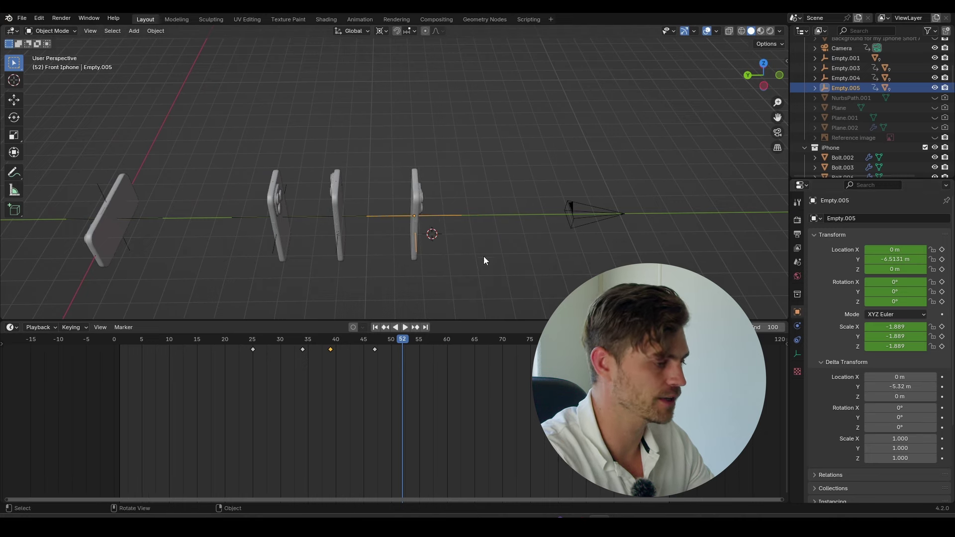
pyautogui.moveTo(451, 391); pyautogui.dragTo(218, 350)
pyautogui.press('g')
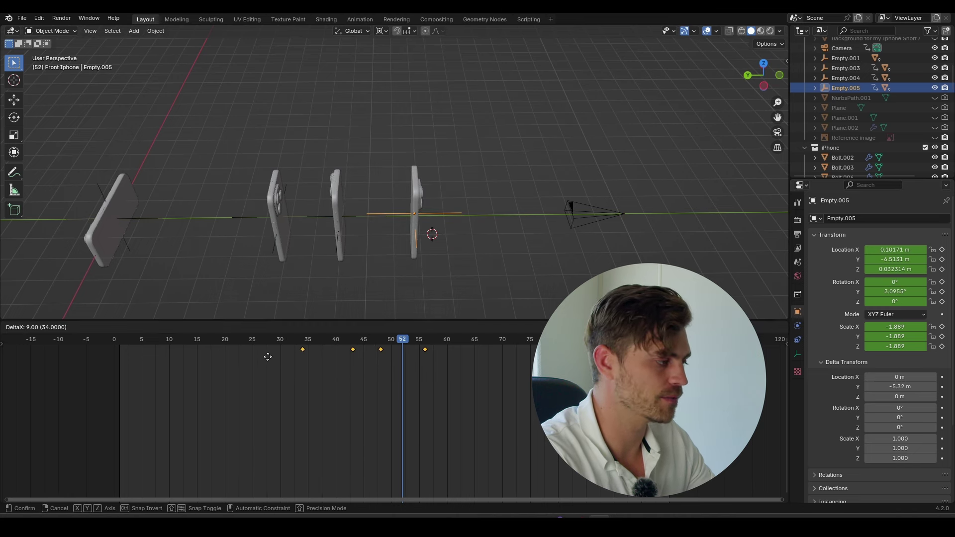
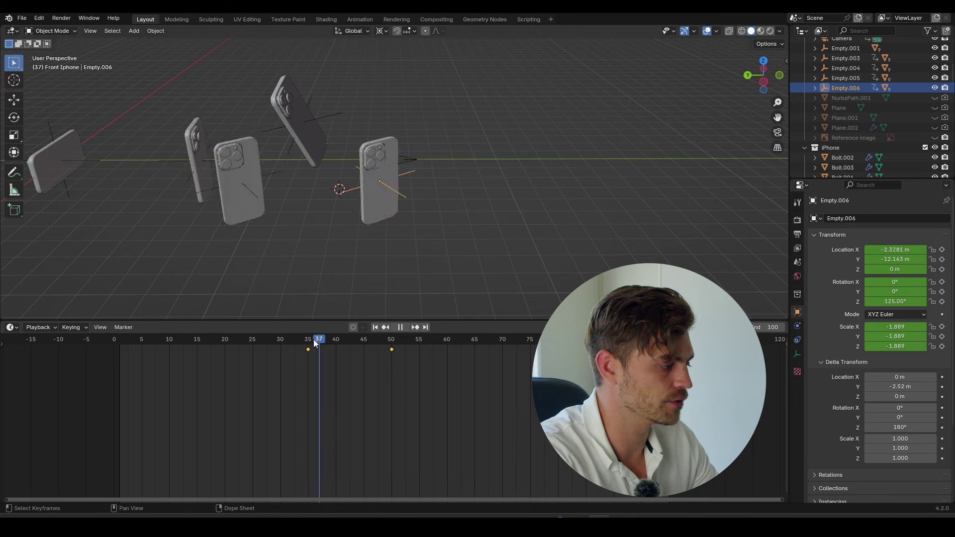
# Step: At frame 35, set Empty.006's X location to 3.7869 m so the phone starts on the opposite side
pyautogui.press('space')
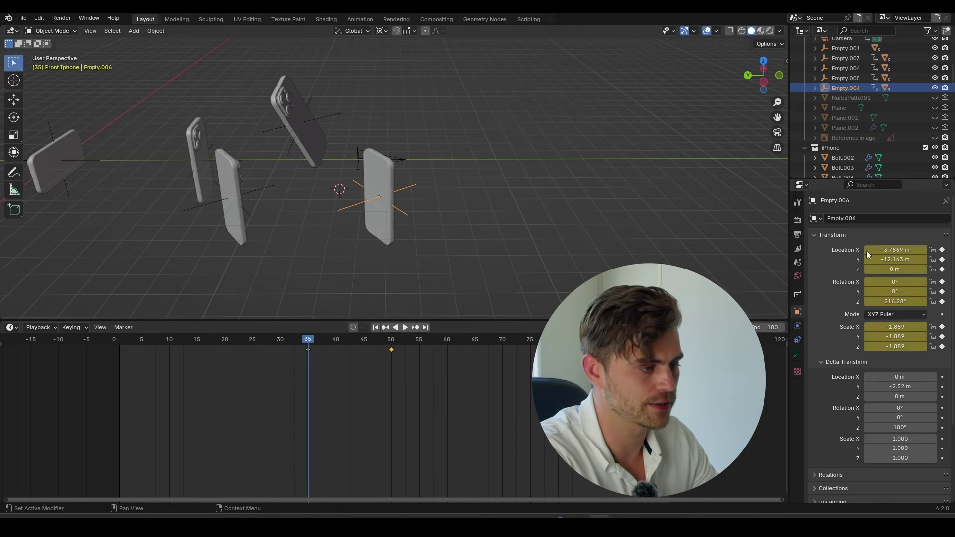
pyautogui.moveTo(451, 229); pyautogui.dragTo(383, 231, button='middle')
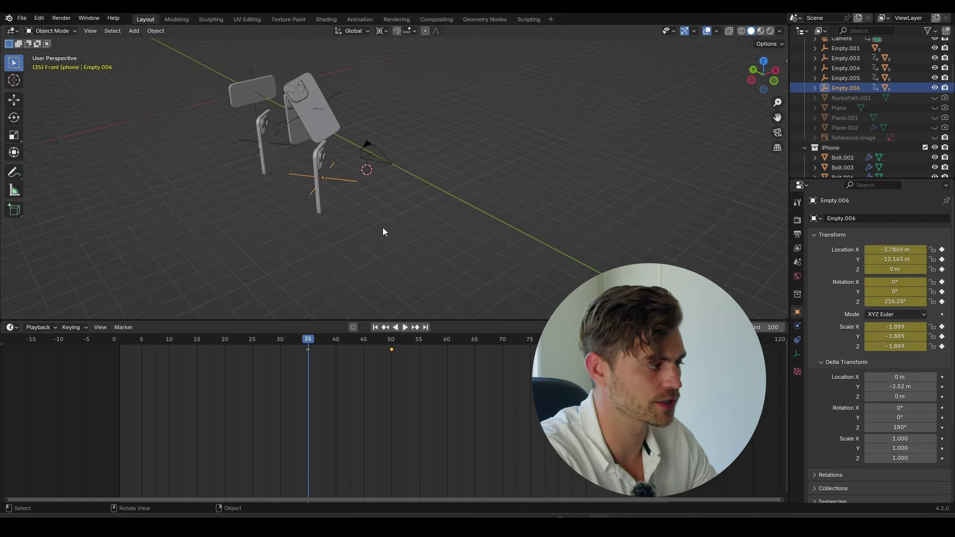
pyautogui.scroll(-3, 383, 231)
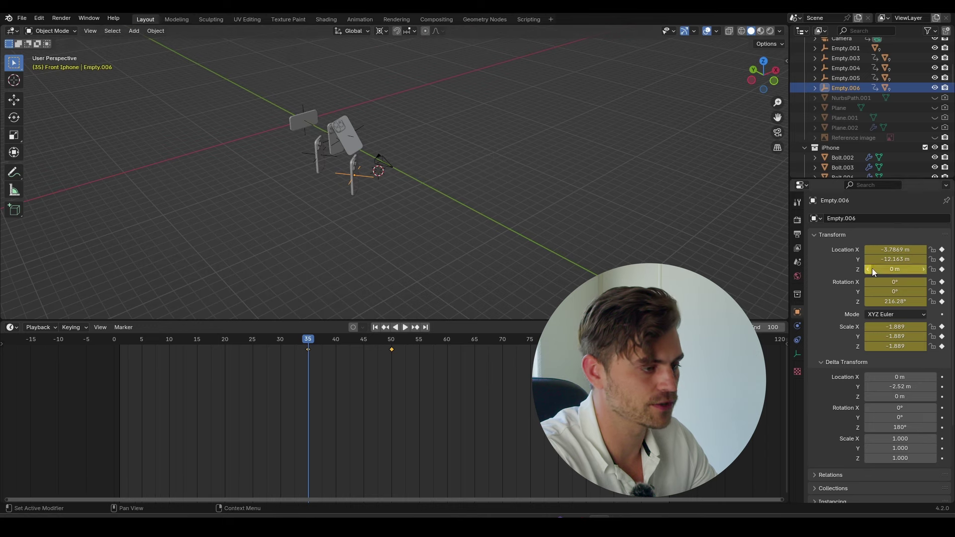
pyautogui.click(887, 250)
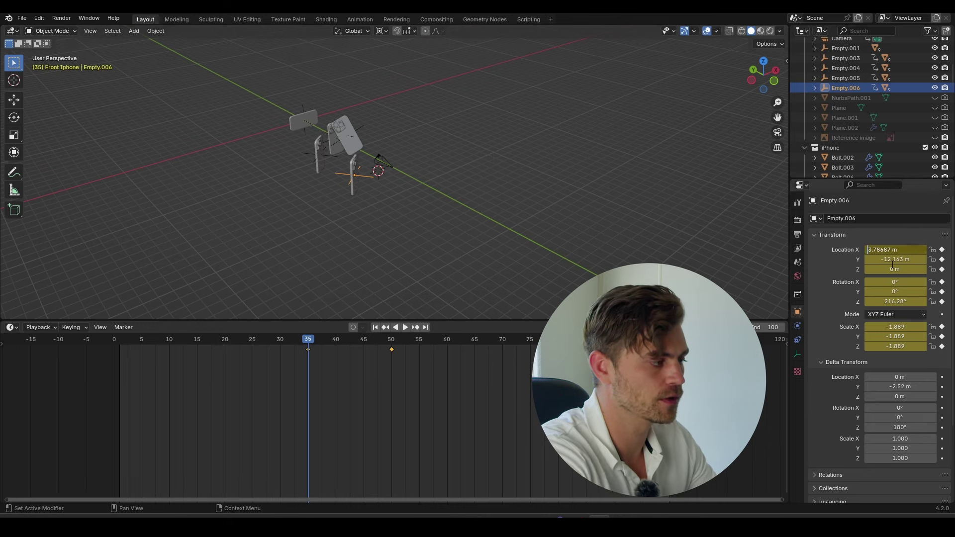
pyautogui.press('Return')
# Step: Set Empty.006's Z rotation to -216.28°, keyframe its transforms at frame 35, and preview the motion between frames 35 and 50
pyautogui.moveTo(565, 185); pyautogui.dragTo(503, 185, button='middle')
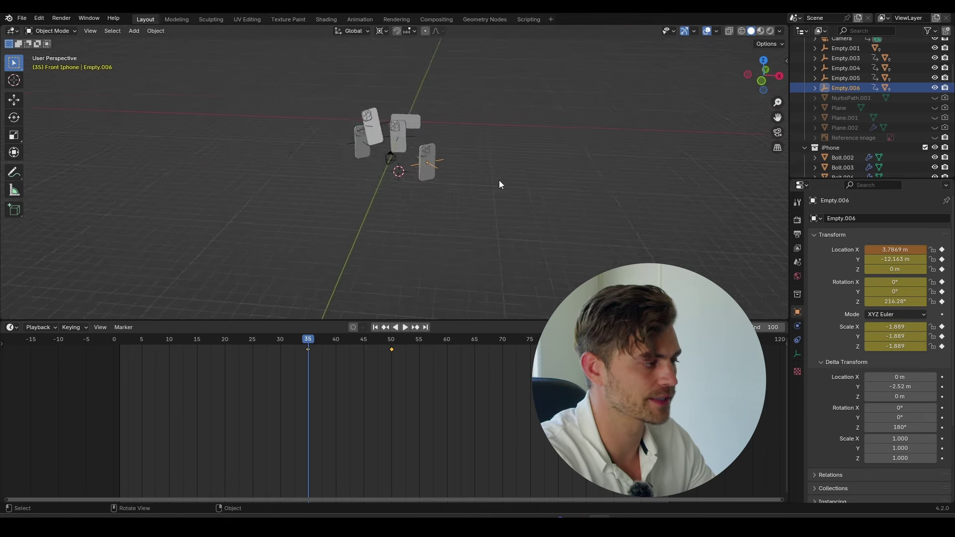
pyautogui.scroll(4, 502, 207)
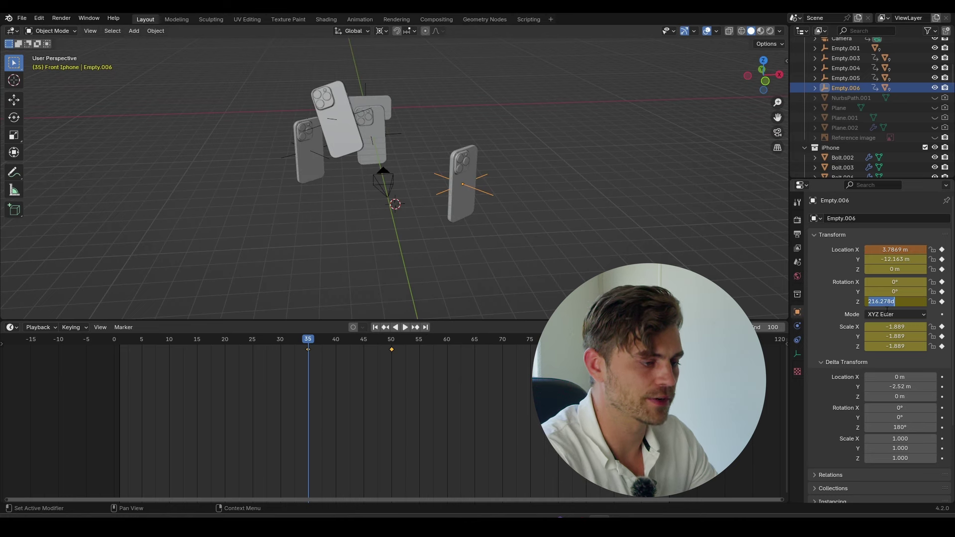
pyautogui.press('Return')
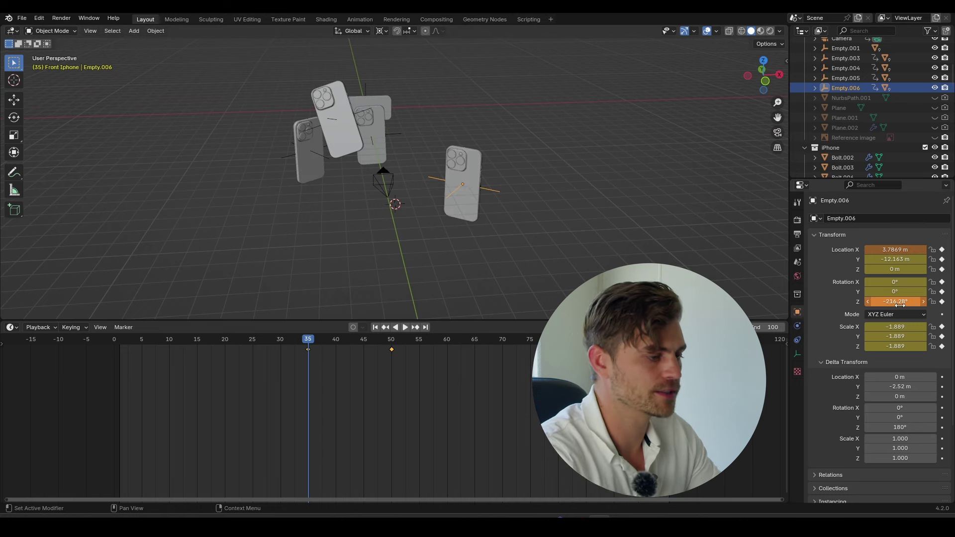
pyautogui.press('i')
pyautogui.press('space')
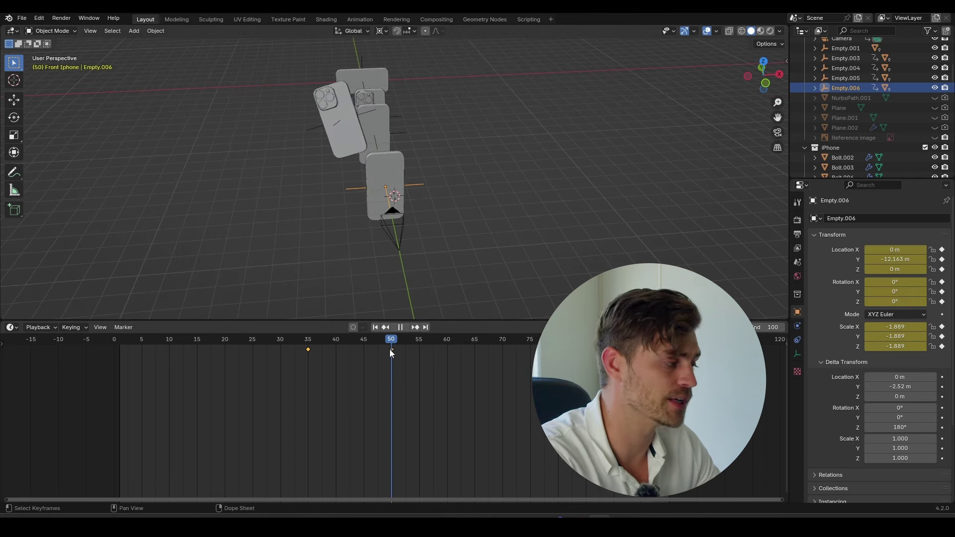
pyautogui.moveTo(390, 350); pyautogui.dragTo(308, 357)
# Step: Change the timeline area to the Graph Editor to show Empty.006's animation curves
pyautogui.click(12, 326)
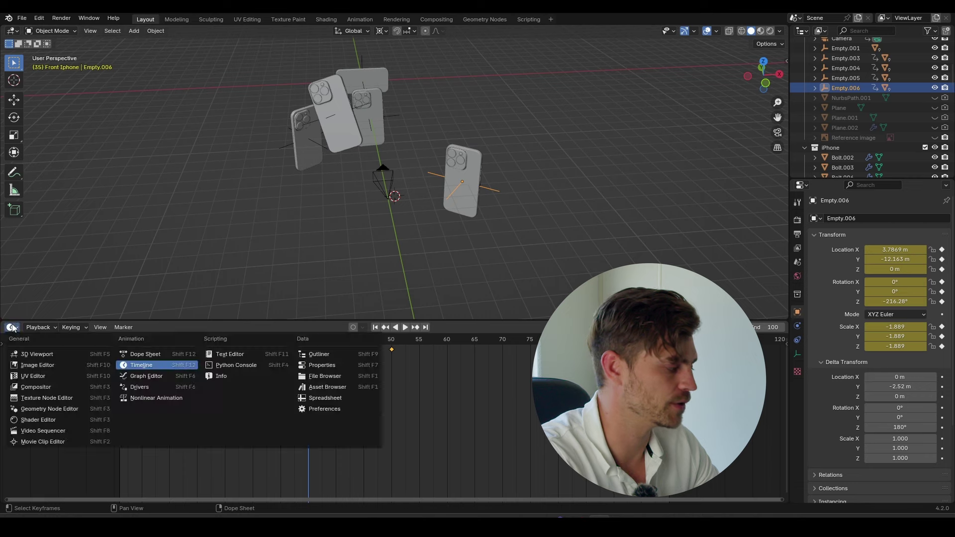
pyautogui.click(138, 367)
pyautogui.click(11, 327)
pyautogui.click(169, 380)
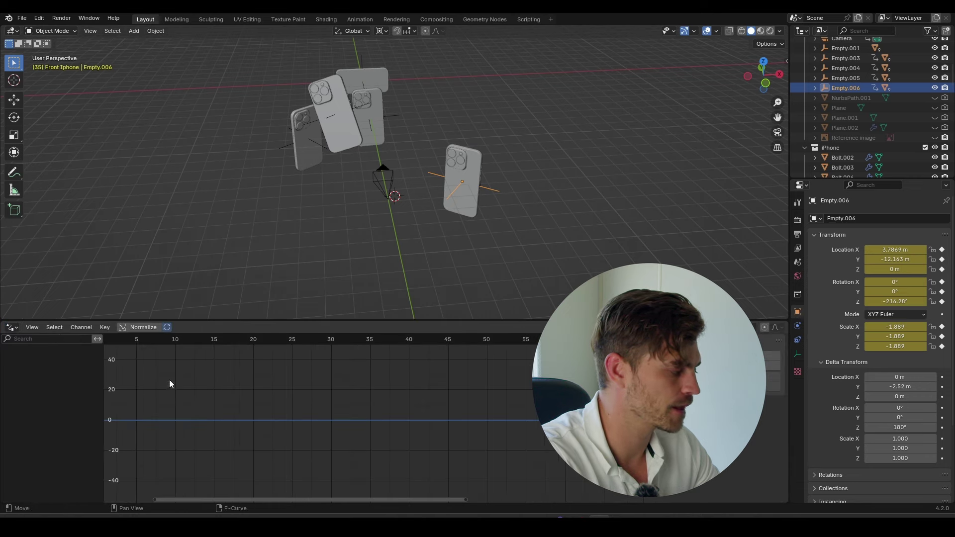
pyautogui.click(13, 326)
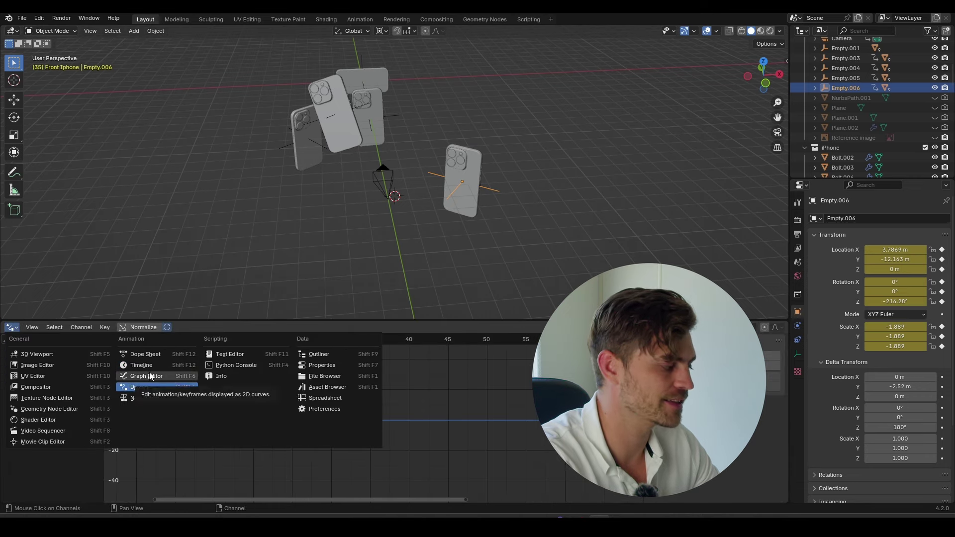
pyautogui.click(149, 372)
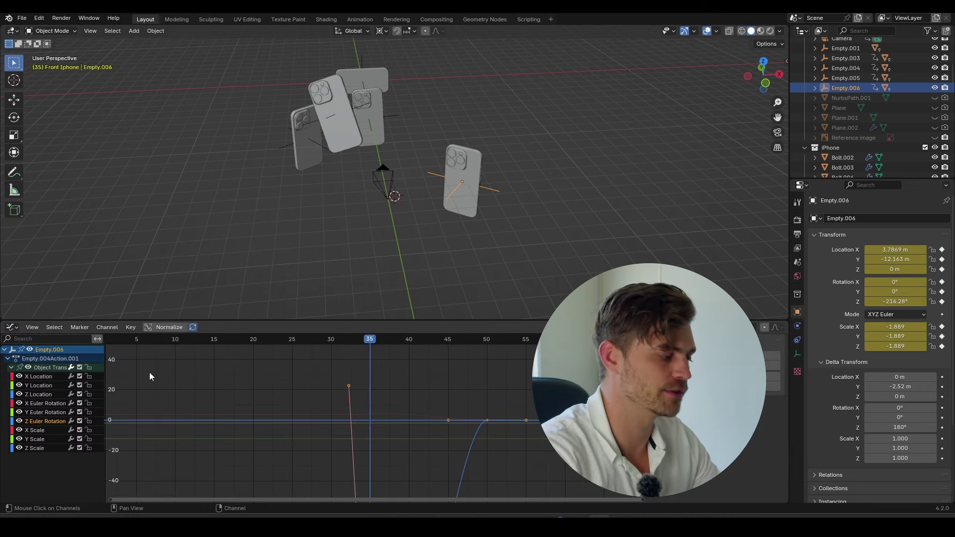
# Step: Lock every transform channel except X Location and frame the X Location curve in the graph
pyautogui.click(89, 367)
pyautogui.click(89, 377)
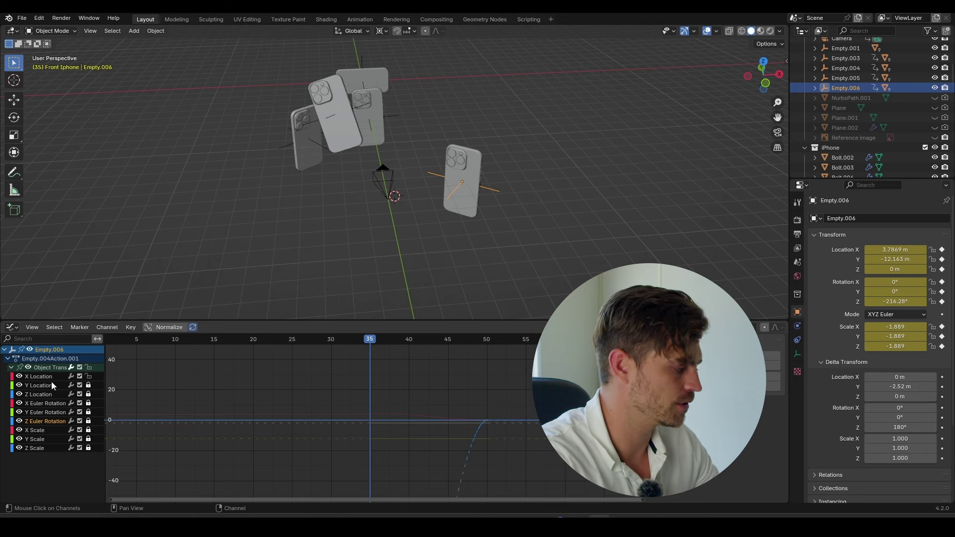
pyautogui.click(51, 378)
pyautogui.press('Home')
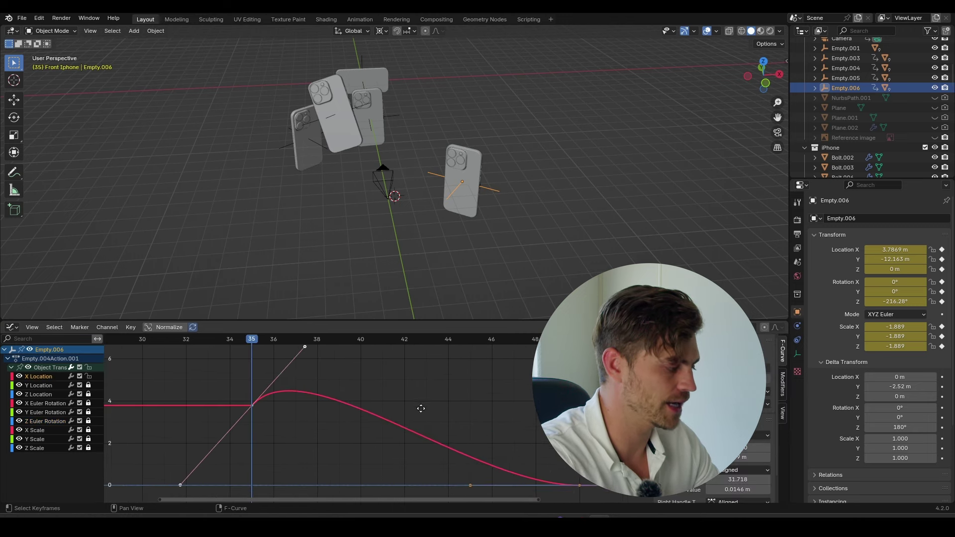
pyautogui.moveTo(397, 401); pyautogui.dragTo(379, 384, button='middle')
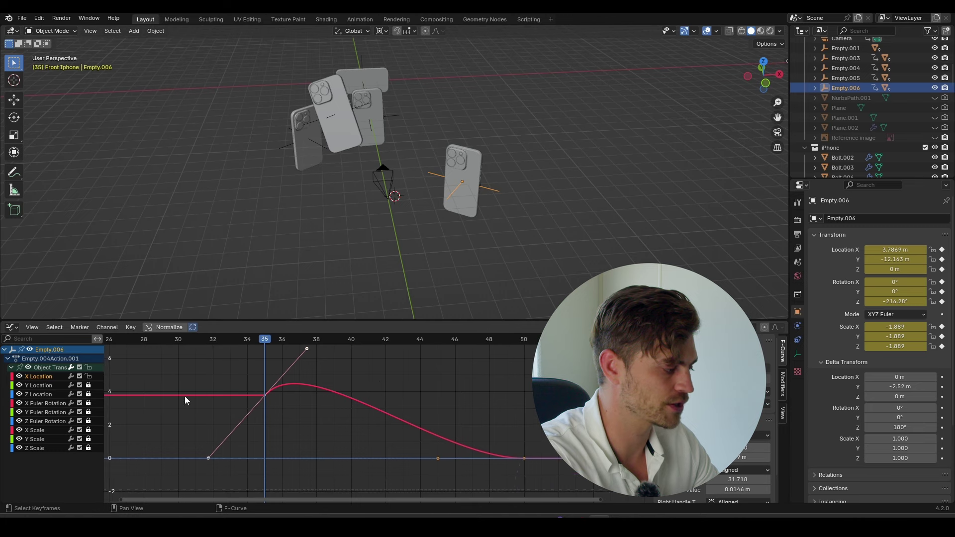
pyautogui.moveTo(260, 401); pyautogui.dragTo(201, 404, button='middle')
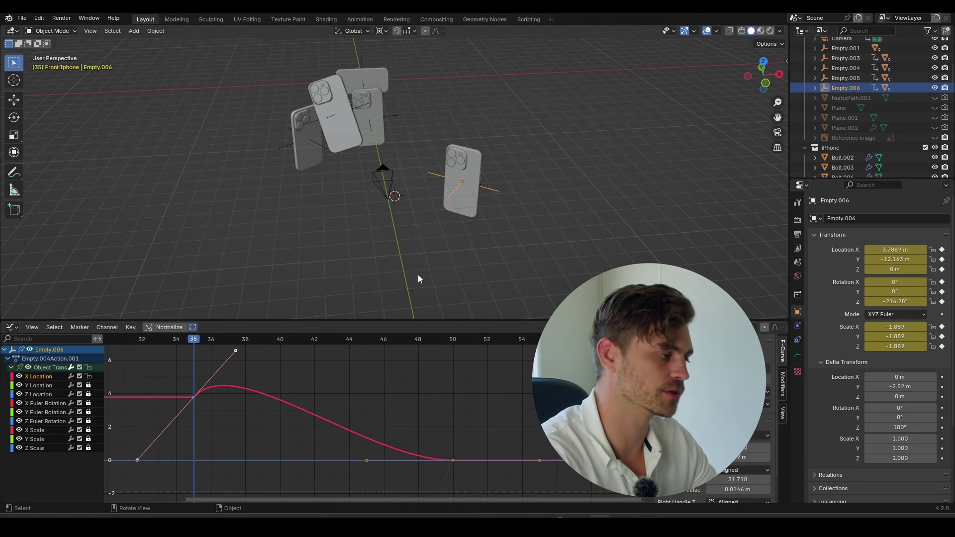
# Step: Flip the outgoing handle of the X Location keyframe at frame 35 by scaling it -1 along Y, and play the result
pyautogui.click(236, 350)
pyautogui.moveTo(244, 390); pyautogui.dragTo(238, 401, button='middle')
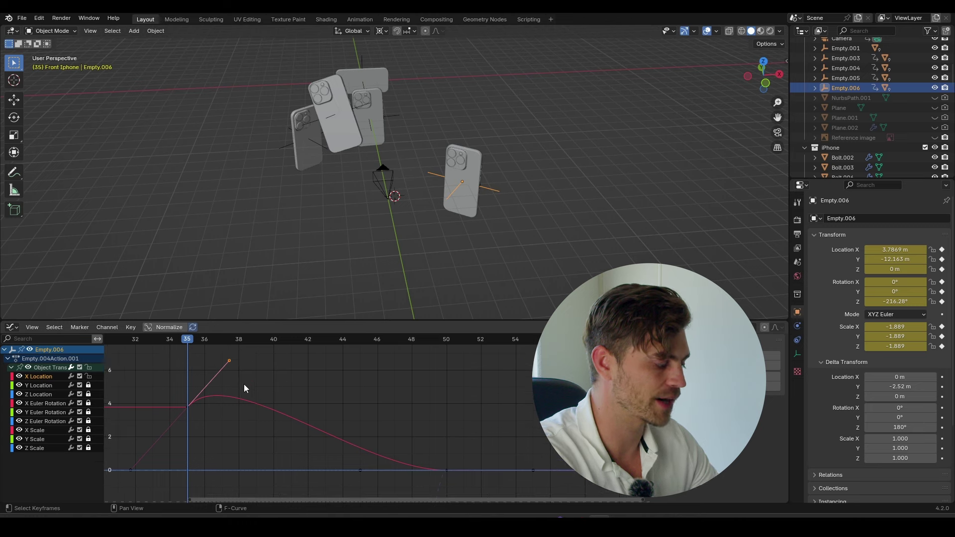
pyautogui.write('sy')
pyautogui.write('-1')
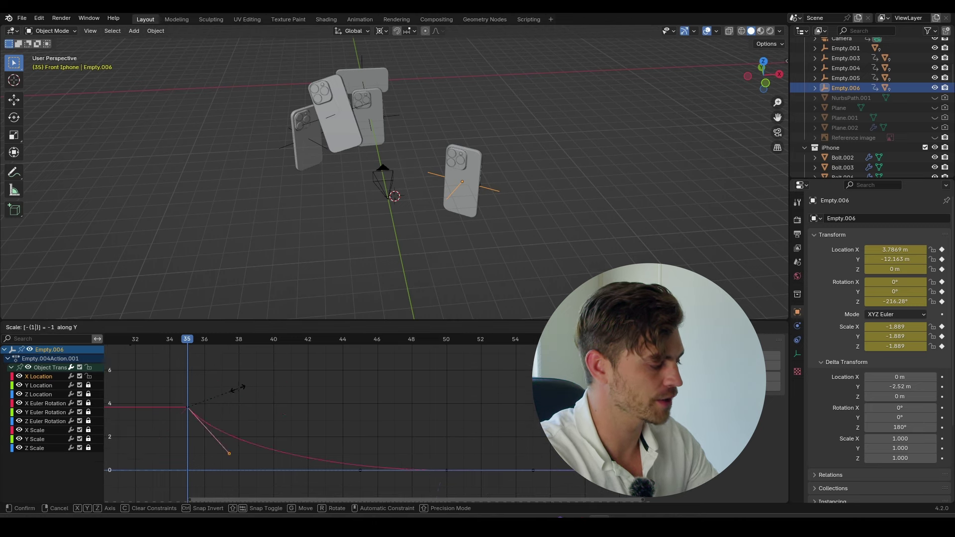
pyautogui.press('Return')
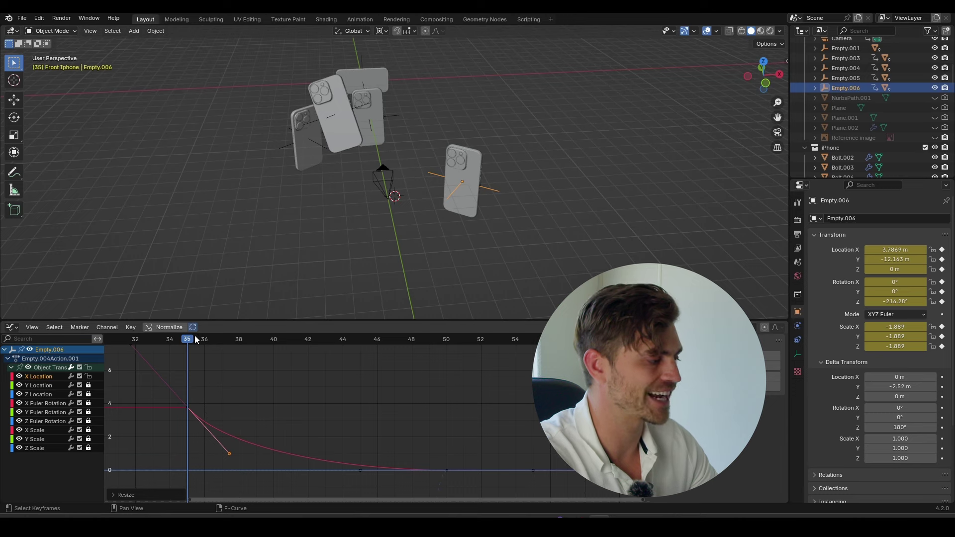
pyautogui.press('space')
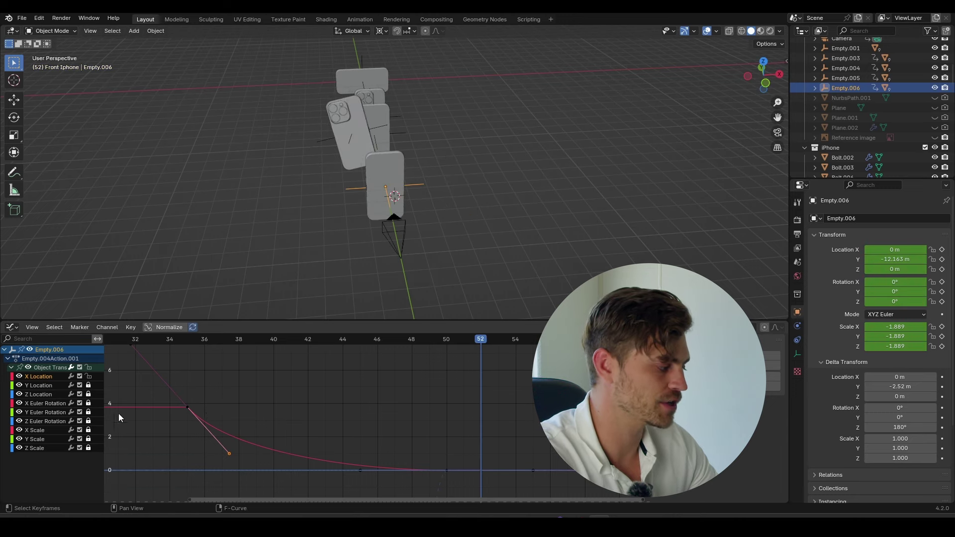
# Step: Lock the X Location channel, leave only Z Euler Rotation unlocked, and frame its rotation curve
pyautogui.click(56, 422)
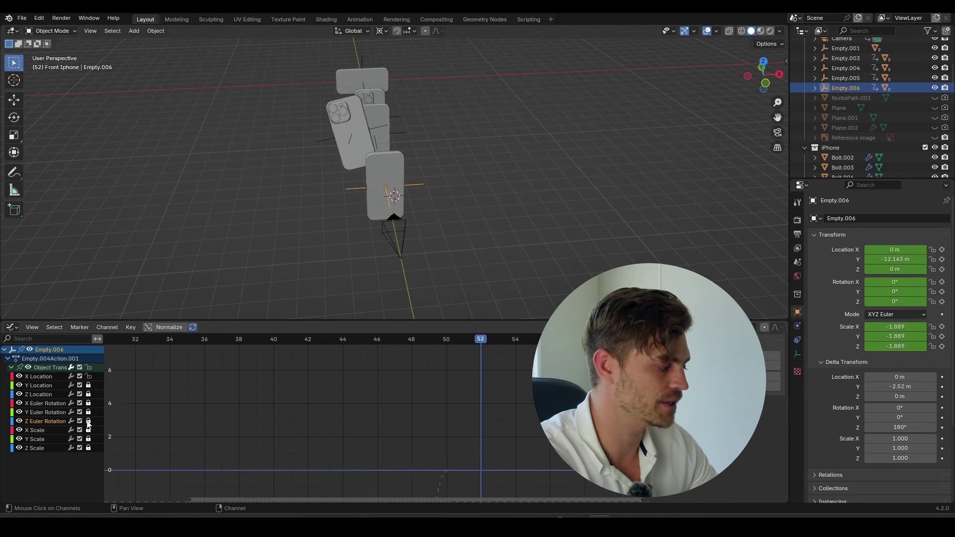
pyautogui.click(88, 421)
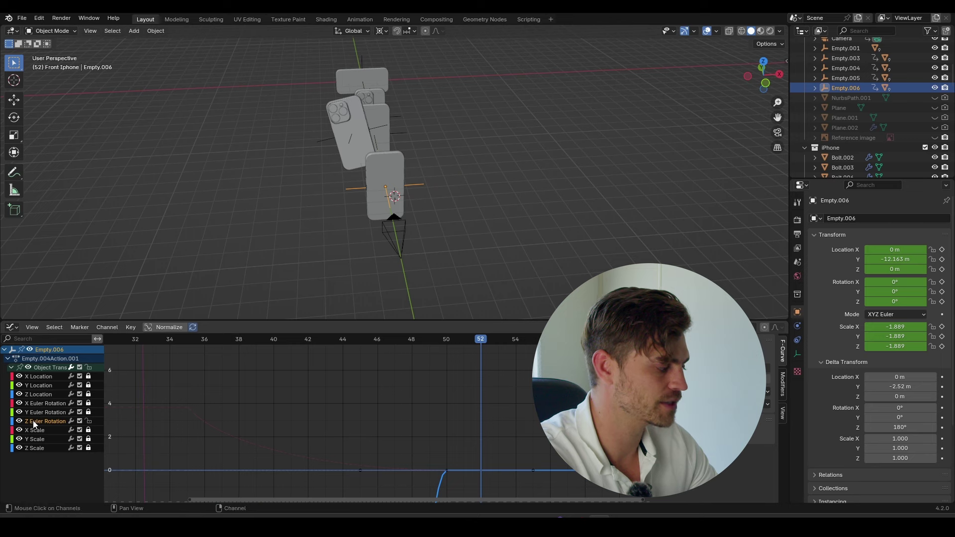
pyautogui.press('Home')
pyautogui.scroll(-1, 323, 431)
pyautogui.moveTo(345, 416); pyautogui.dragTo(421, 375, button='middle')
# Step: Flip the outgoing handle of the Z Euler Rotation keyframe at frame 35 by scaling along Y, and play from frame 35
pyautogui.moveTo(363, 416); pyautogui.dragTo(298, 464)
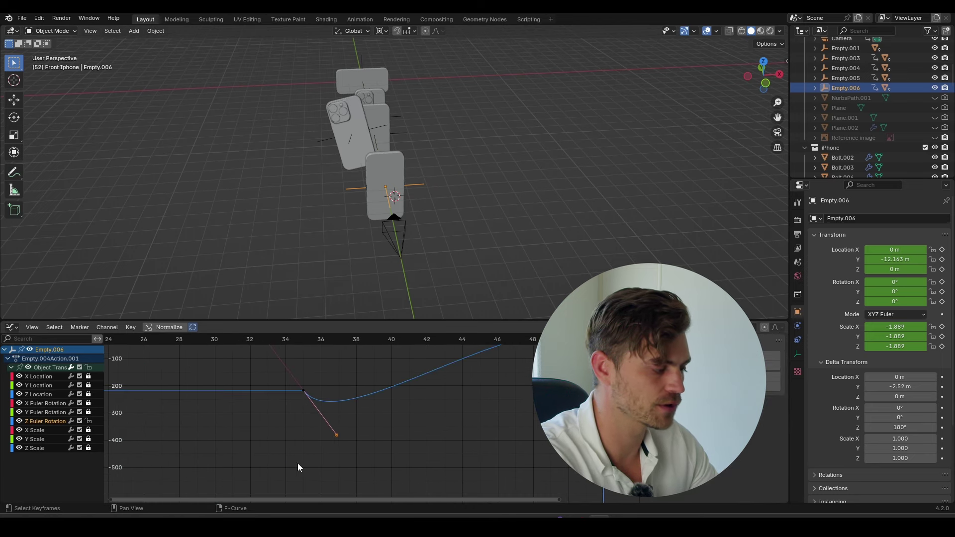
pyautogui.press('s')
pyautogui.press('y')
pyautogui.click(357, 416)
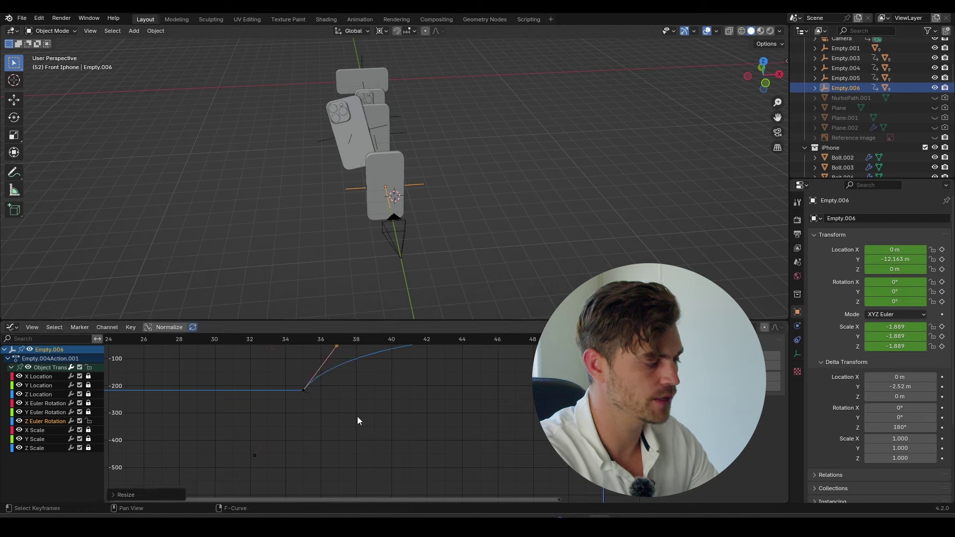
pyautogui.moveTo(357, 416); pyautogui.dragTo(320, 481, button='middle')
pyautogui.click(264, 339)
pyautogui.press('space')
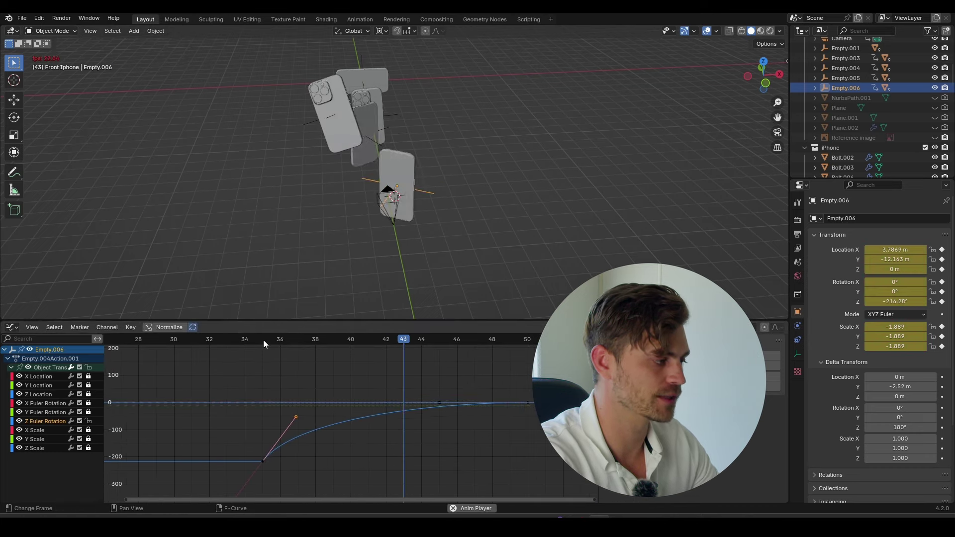
# Step: Select the Object Transforms channel group and change the Graph Editor area back to the Timeline
pyautogui.moveTo(250, 338); pyautogui.dragTo(218, 334, button='middle')
pyautogui.click(54, 326)
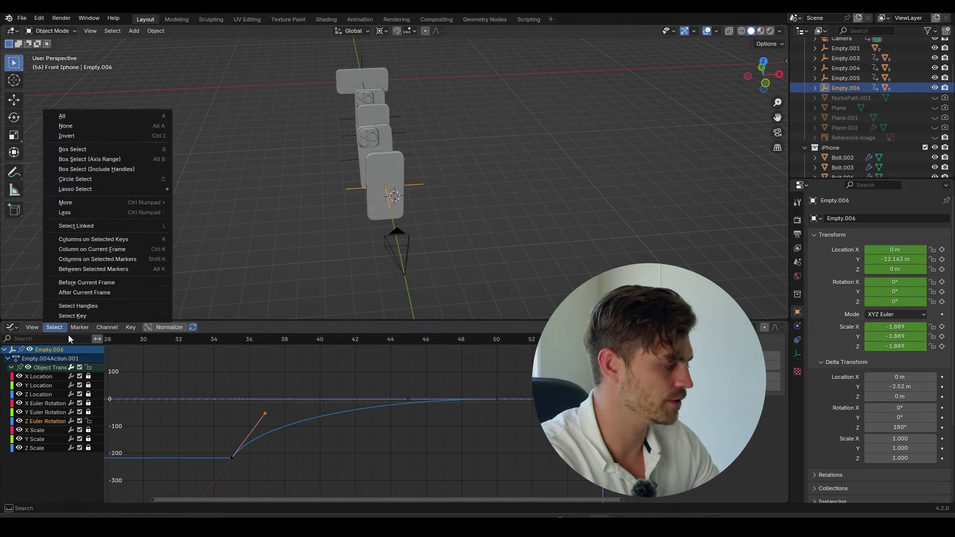
pyautogui.click(91, 368)
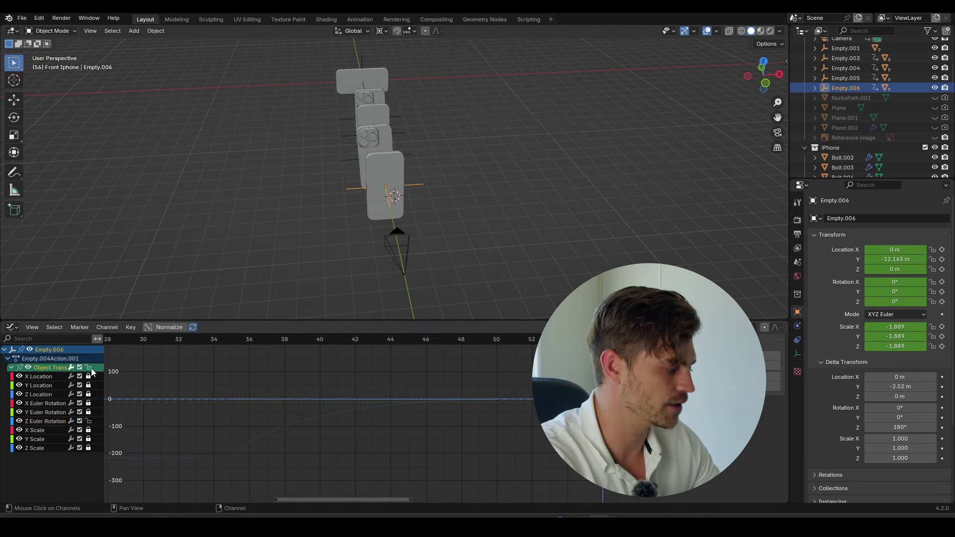
pyautogui.click(11, 327)
pyautogui.click(149, 365)
# Step: Shift both of Empty.006's keyframes later in the timeline, to about frames 57 and 72
pyautogui.press('b')
pyautogui.moveTo(341, 360); pyautogui.dragTo(282, 348)
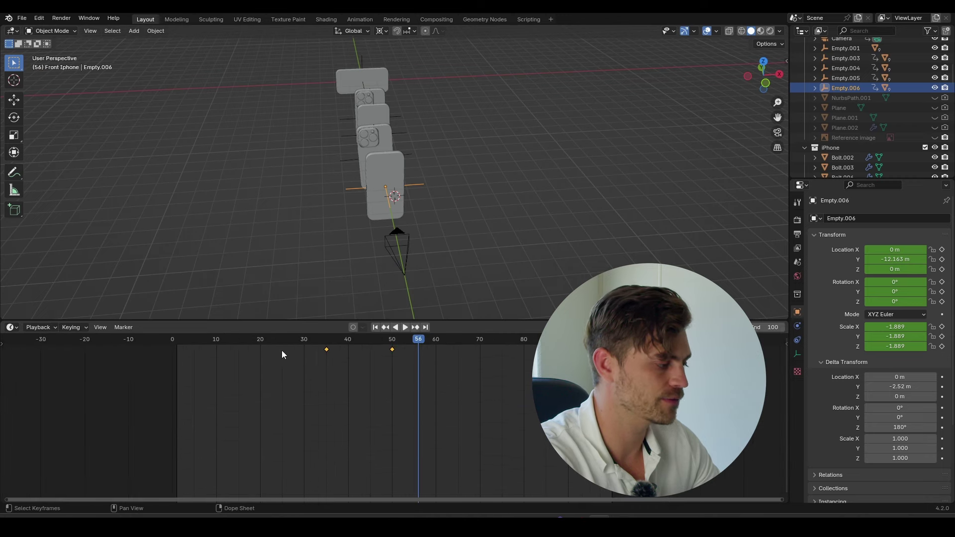
pyautogui.press('g')
pyautogui.click(325, 351)
# Step: Play the animation repeatedly through the camera view to check the timing of Empty.006's entrance
pyautogui.click(312, 339)
pyautogui.press('space')
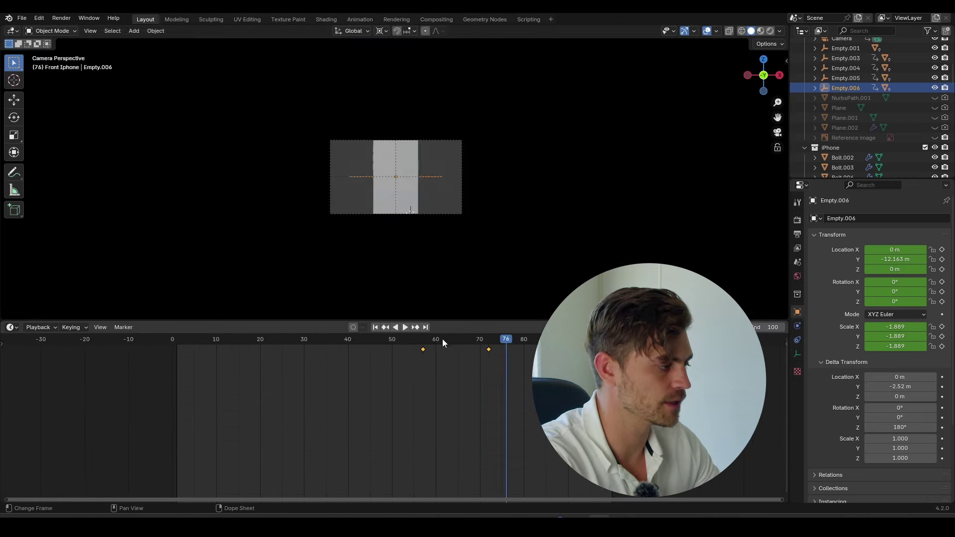
pyautogui.click(213, 343)
pyautogui.press('space')
pyautogui.click(209, 345)
pyautogui.press('space')
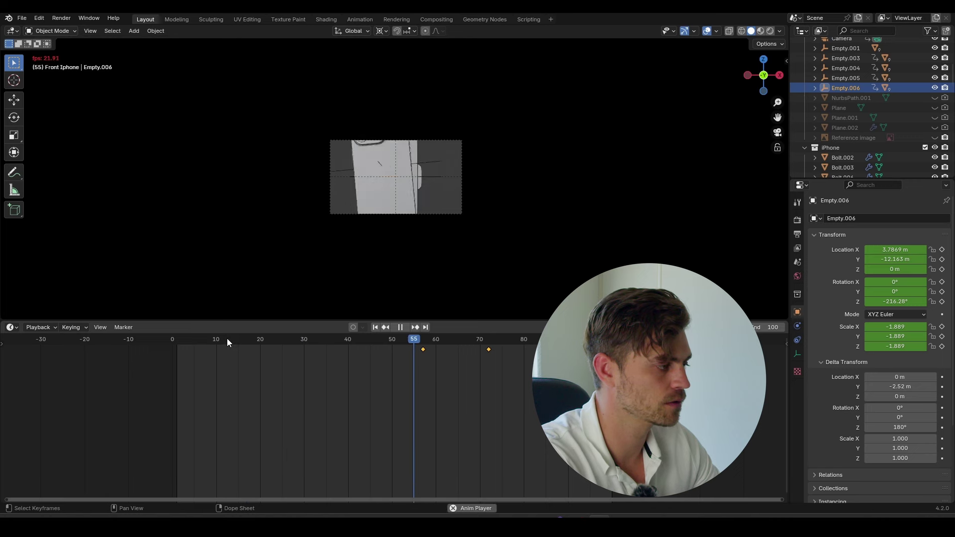
pyautogui.press('space')
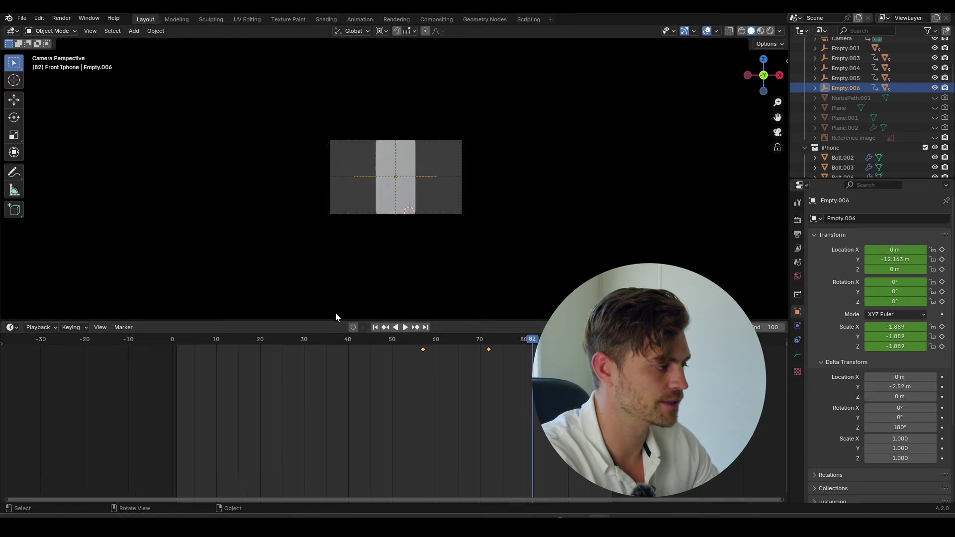
# Step: Save the file and replay Empty.006's entrance in the perspective view, outside the camera
pyautogui.press('KP_0')
pyautogui.hotkey('ctrl', 's')
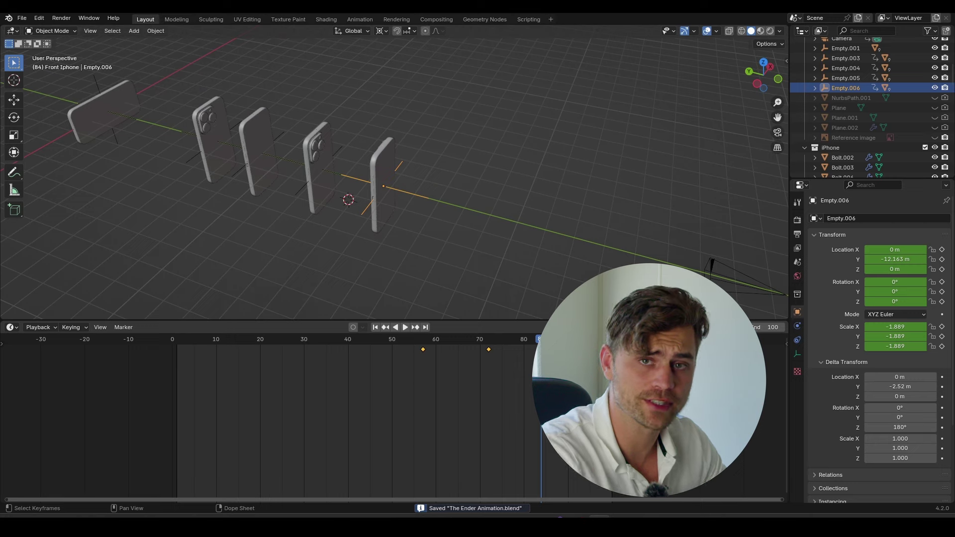
pyautogui.moveTo(482, 264); pyautogui.dragTo(444, 219, button='middle')
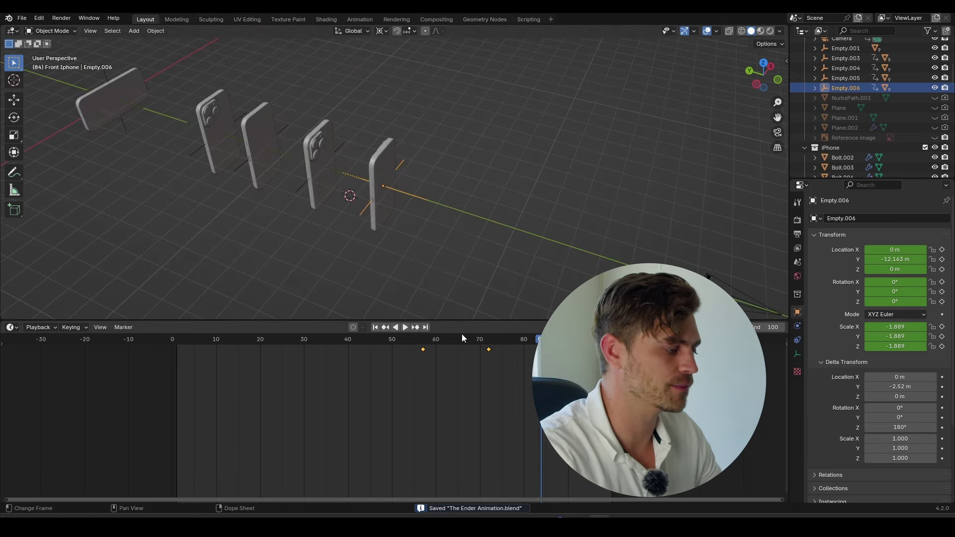
pyautogui.moveTo(462, 339); pyautogui.dragTo(370, 344)
pyautogui.press('space')
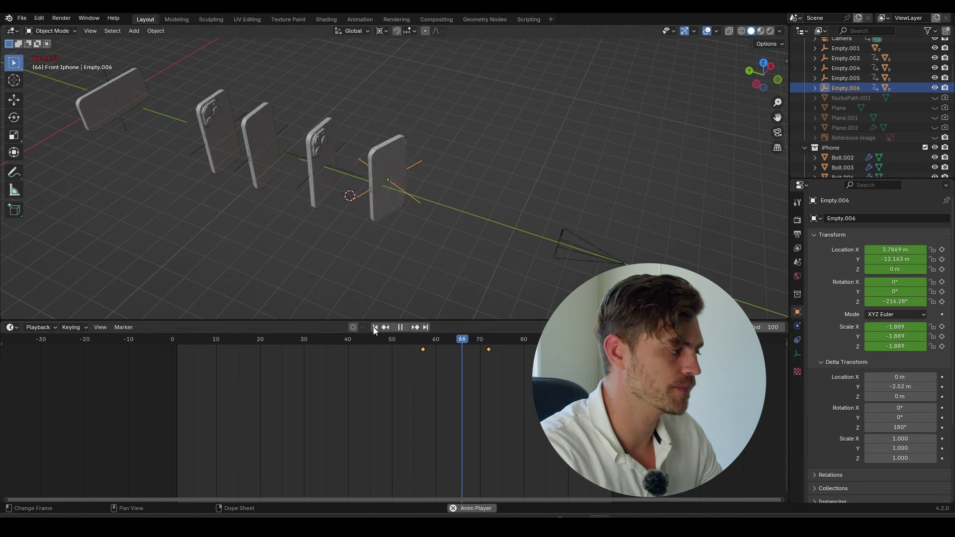
pyautogui.press('space')
pyautogui.moveTo(476, 342); pyautogui.dragTo(417, 344)
pyautogui.press('space')
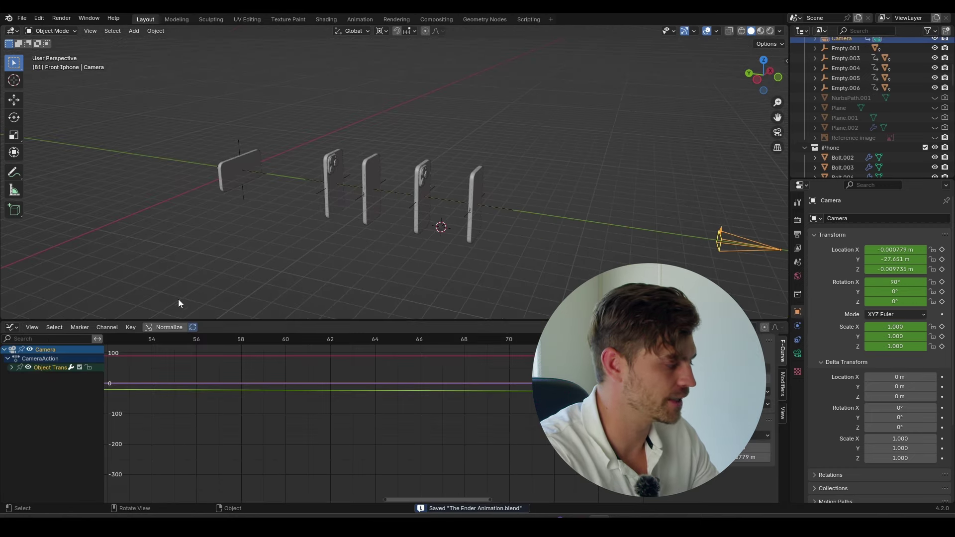
# Step: Show the camera's keyframes in the Timeline and play the animation through the camera view up to frame 100
pyautogui.click(12, 327)
pyautogui.click(144, 366)
pyautogui.scroll(-6, 353, 400)
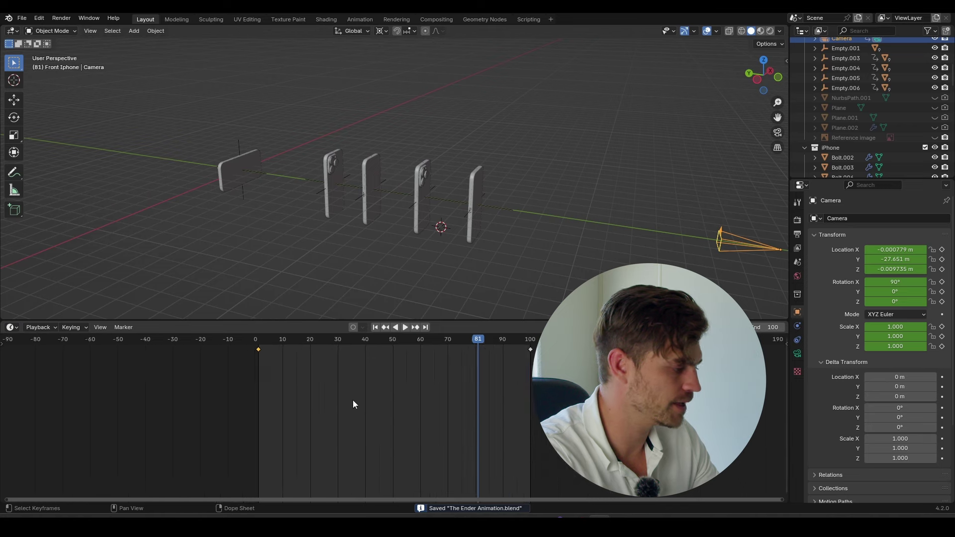
pyautogui.moveTo(366, 403); pyautogui.dragTo(298, 431, button='middle')
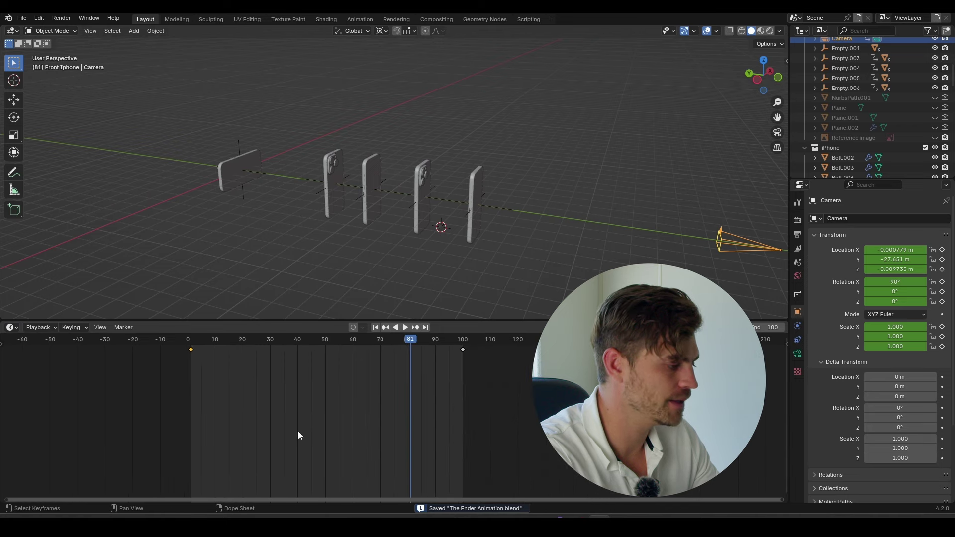
pyautogui.click(427, 342)
pyautogui.press('space')
pyautogui.press('KP_0')
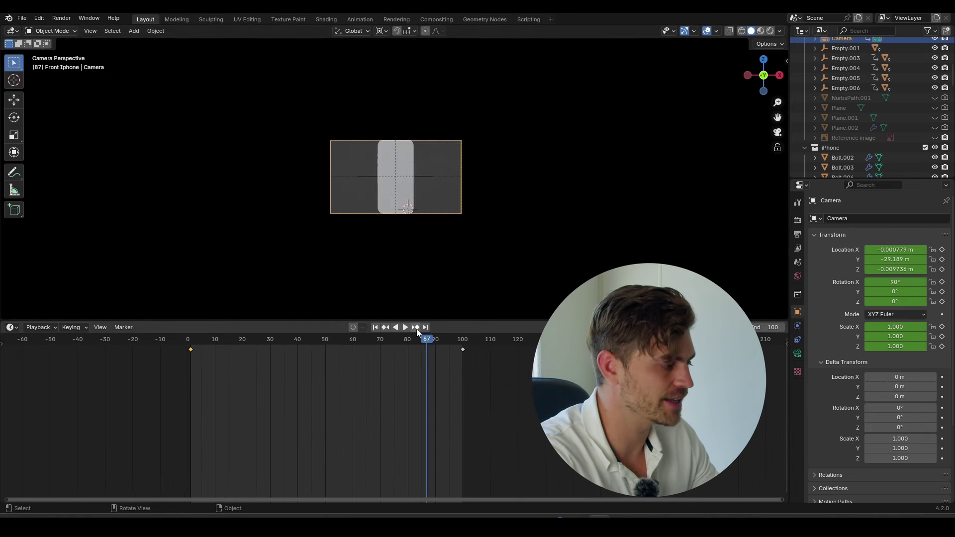
pyautogui.moveTo(438, 339); pyautogui.dragTo(463, 341)
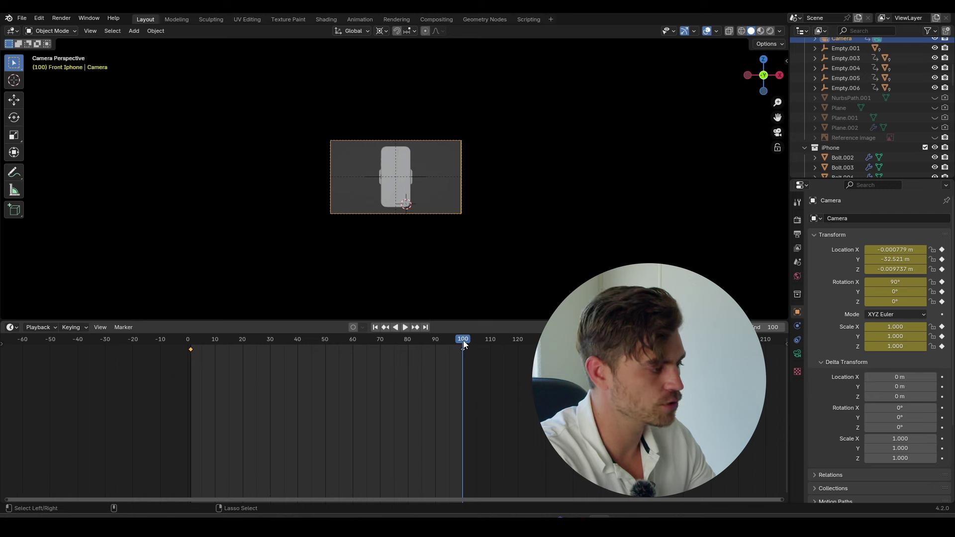
pyautogui.hotkey('ctrl', 'shift', 'space')
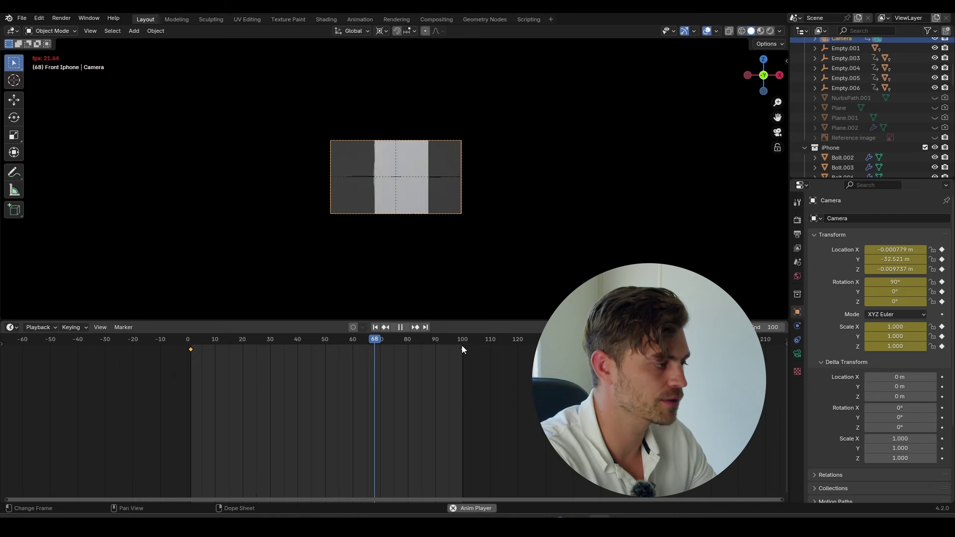
pyautogui.press('space')
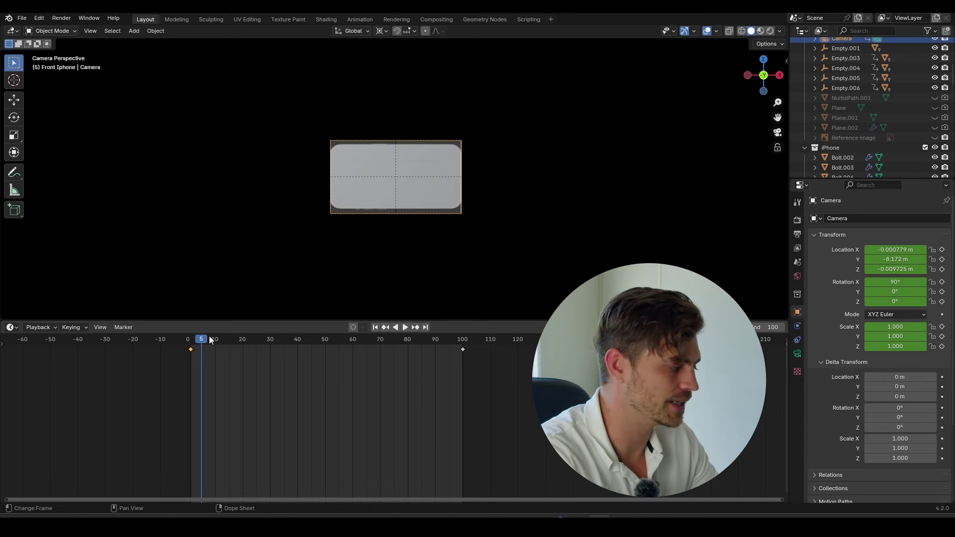
# Step: Open the camera's curves in the Graph Editor, lock every Object Transforms channel except Y Location, and frame that curve
pyautogui.click(14, 327)
pyautogui.click(146, 375)
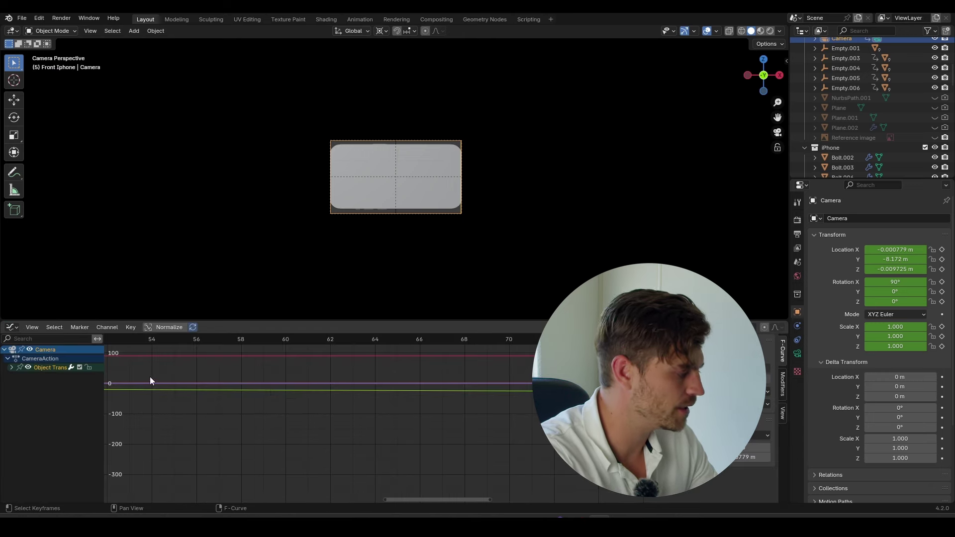
pyautogui.click(11, 367)
pyautogui.press('KP_0')
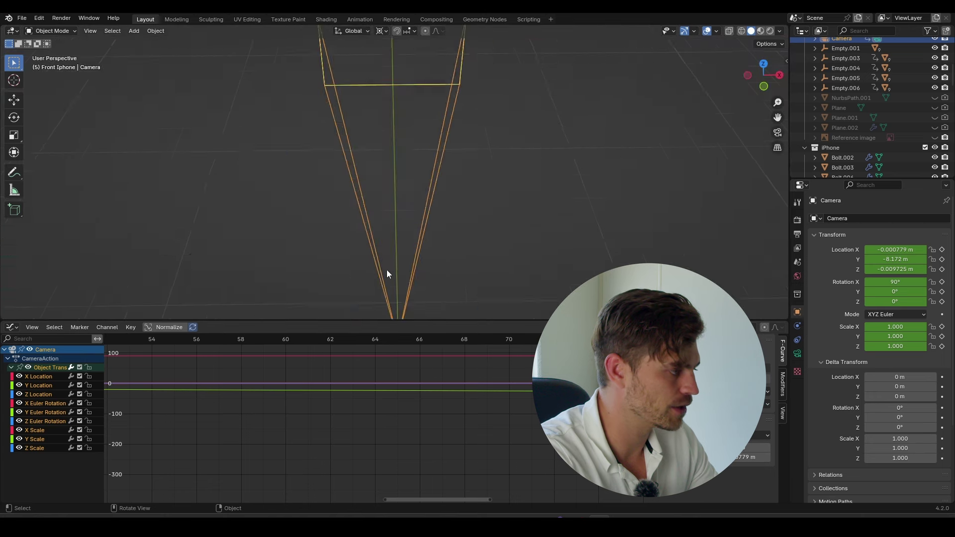
pyautogui.click(34, 387)
pyautogui.click(88, 367)
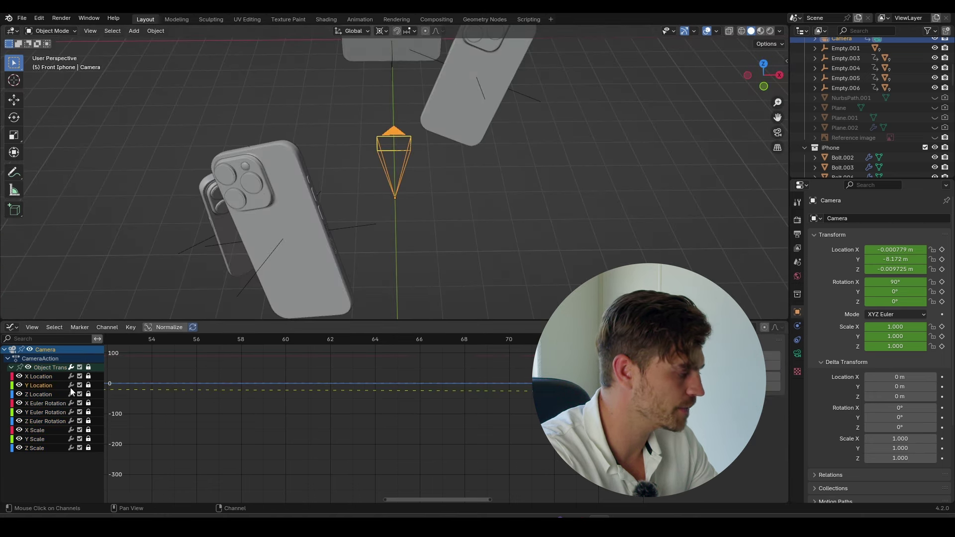
pyautogui.click(89, 384)
pyautogui.press('Home')
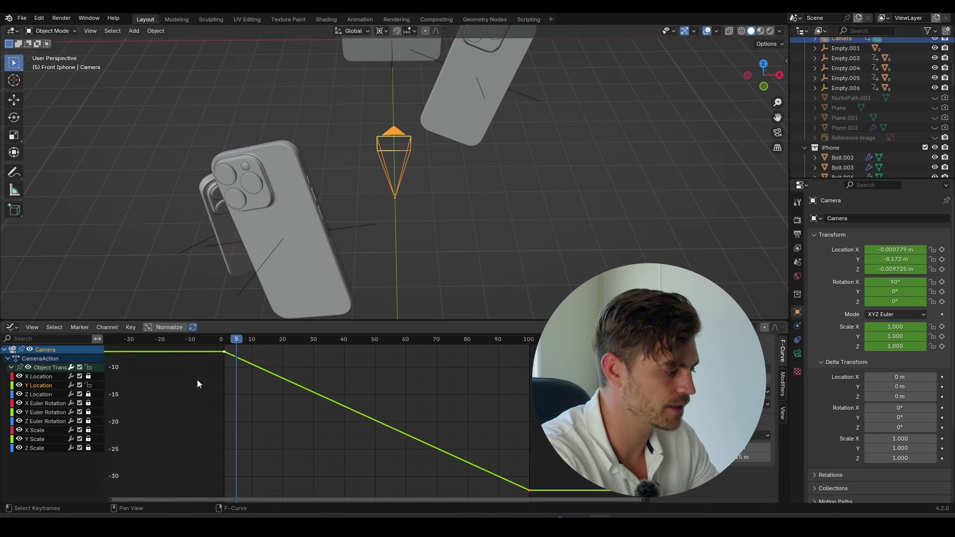
# Step: Set both Y Location keyframes of the camera to Bézier interpolation
pyautogui.moveTo(498, 374); pyautogui.dragTo(154, 479)
pyautogui.press('t')
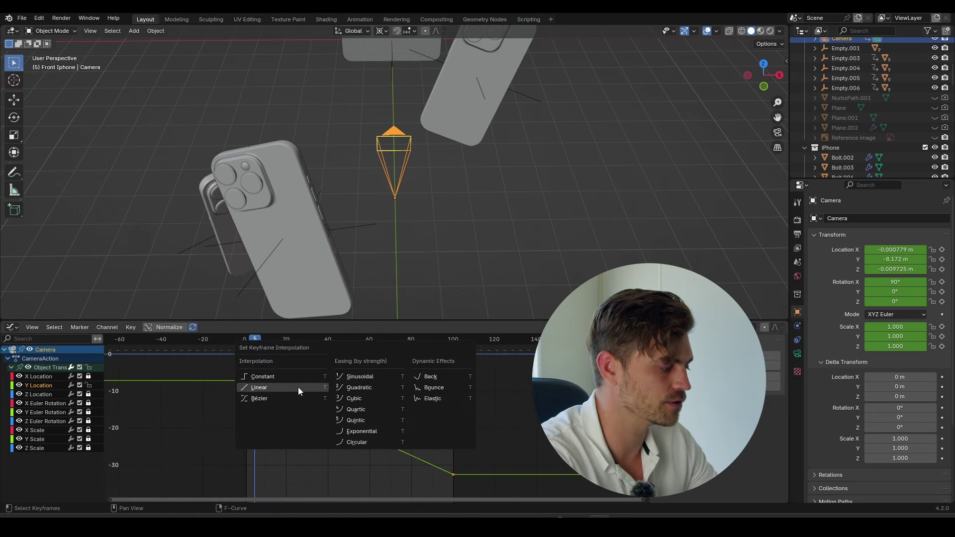
pyautogui.click(287, 398)
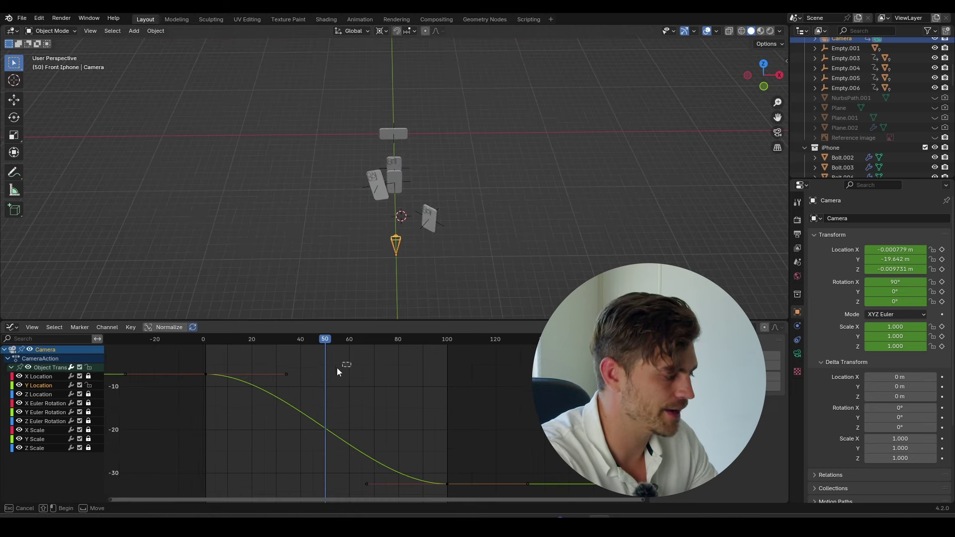
# Step: Pull the outgoing handle of the camera's first Y Location keyframe down to about frame 19, value -22, and play the animation
pyautogui.moveTo(352, 359); pyautogui.dragTo(269, 392)
pyautogui.press('g')
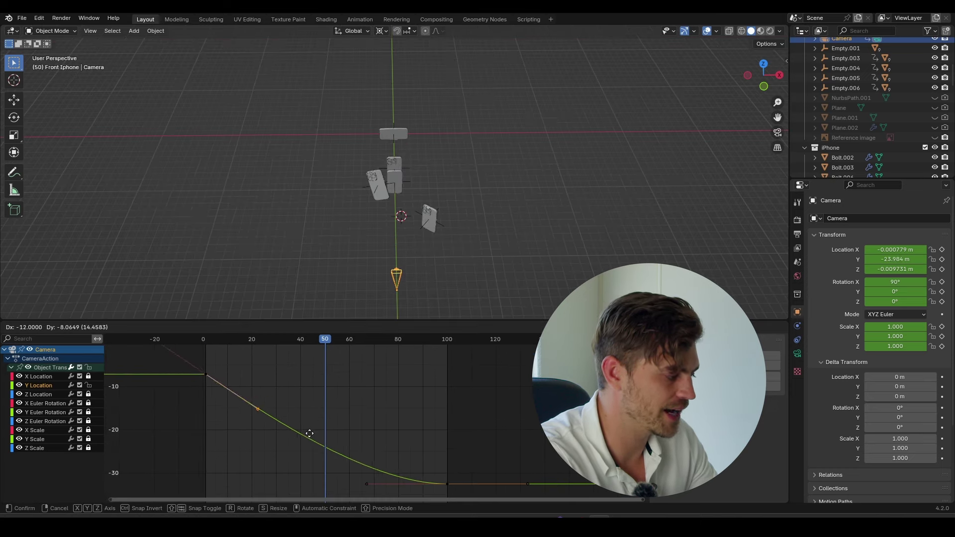
pyautogui.click(271, 457)
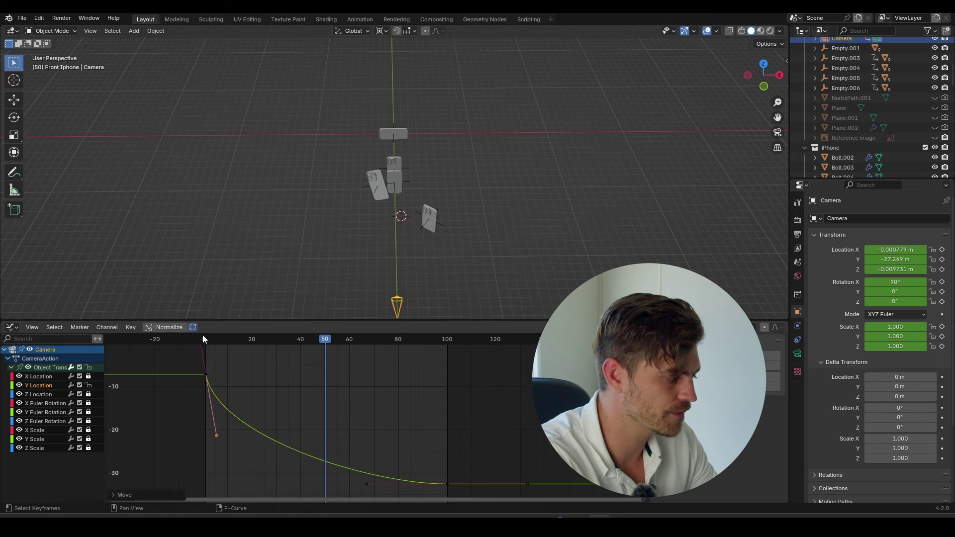
pyautogui.moveTo(202, 336); pyautogui.dragTo(244, 336)
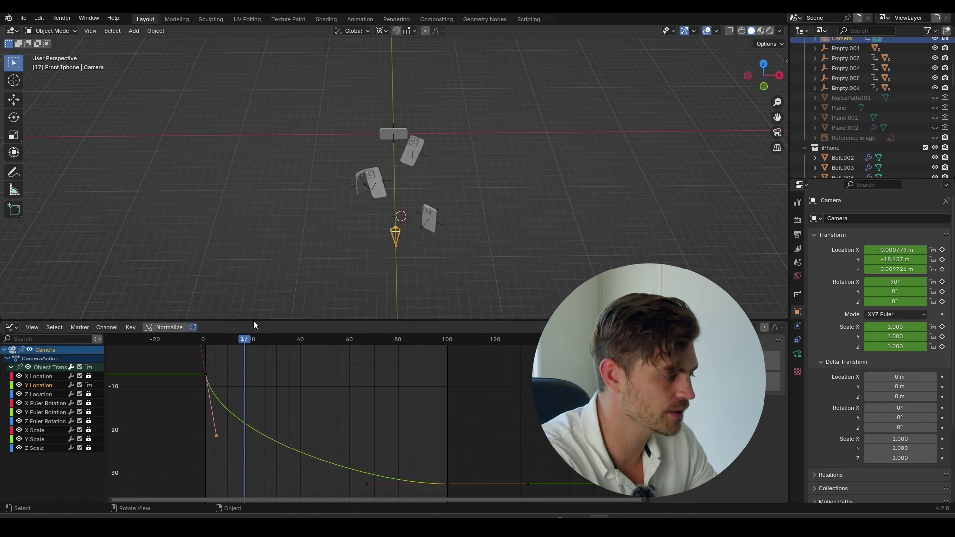
pyautogui.click(216, 338)
pyautogui.press('g')
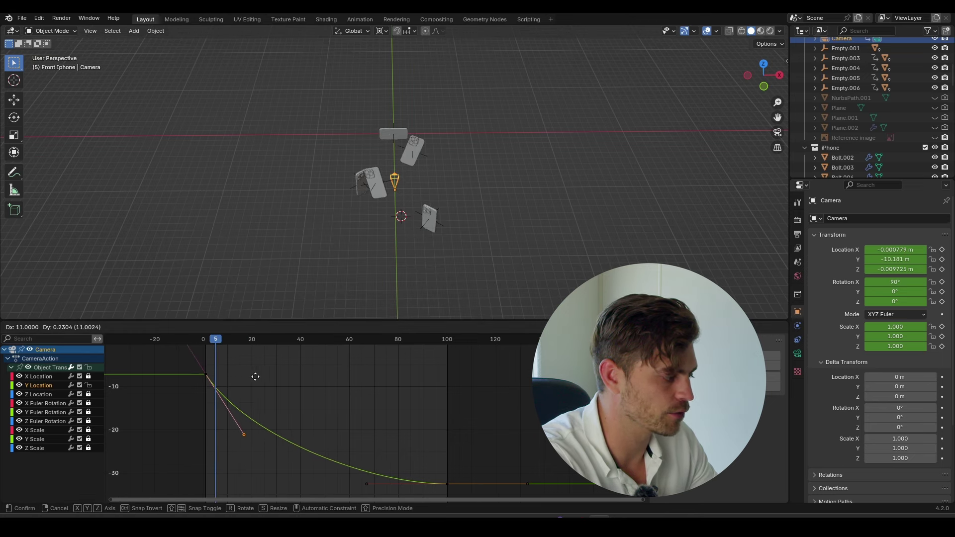
pyautogui.click(260, 380)
pyautogui.press('space')
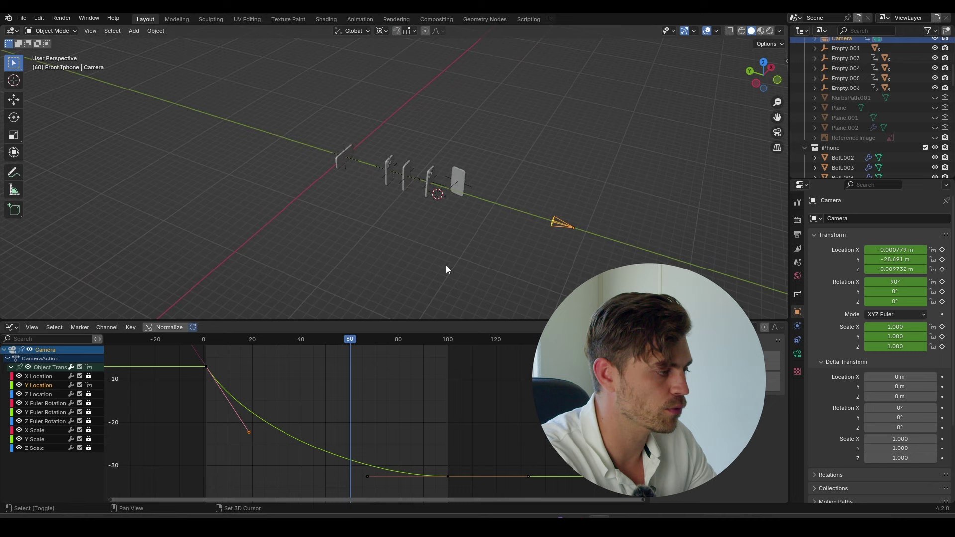
# Step: Raise the incoming handle of the camera's Y Location keyframe at frame 100 to about frame 81, value -19
pyautogui.keyDown('shift'); pyautogui.moveTo(445, 264); pyautogui.dragTo(383, 281, button='middle'); pyautogui.keyUp('shift')
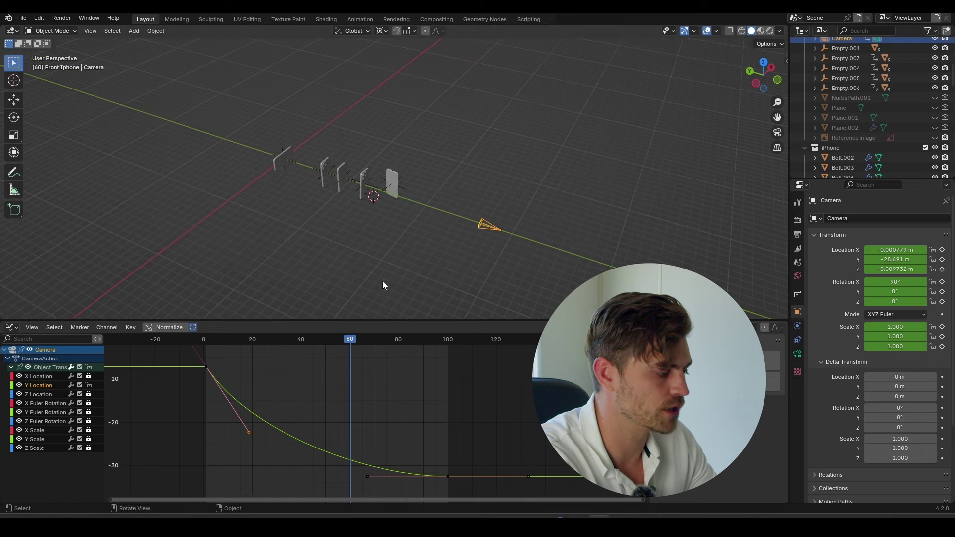
pyautogui.scroll(3, 393, 408)
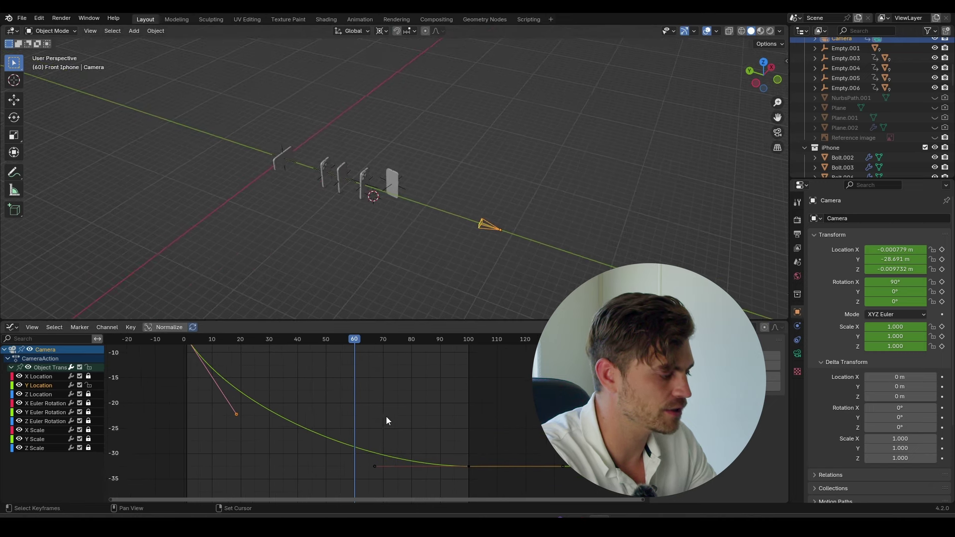
pyautogui.click(375, 466)
pyautogui.press('g')
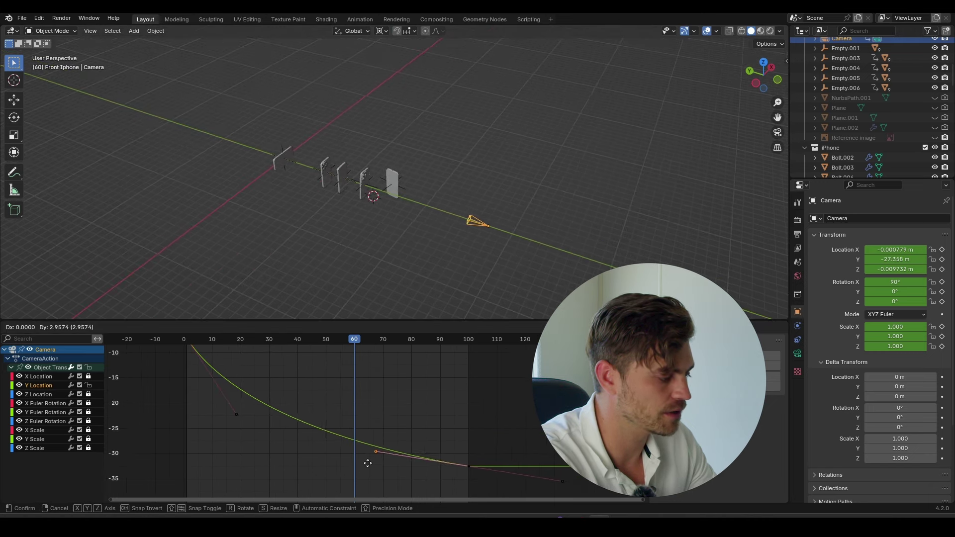
pyautogui.click(407, 410)
# Step: Play the animation repeatedly, in the perspective view and through the camera, to check the easing of the camera move
pyautogui.press('space')
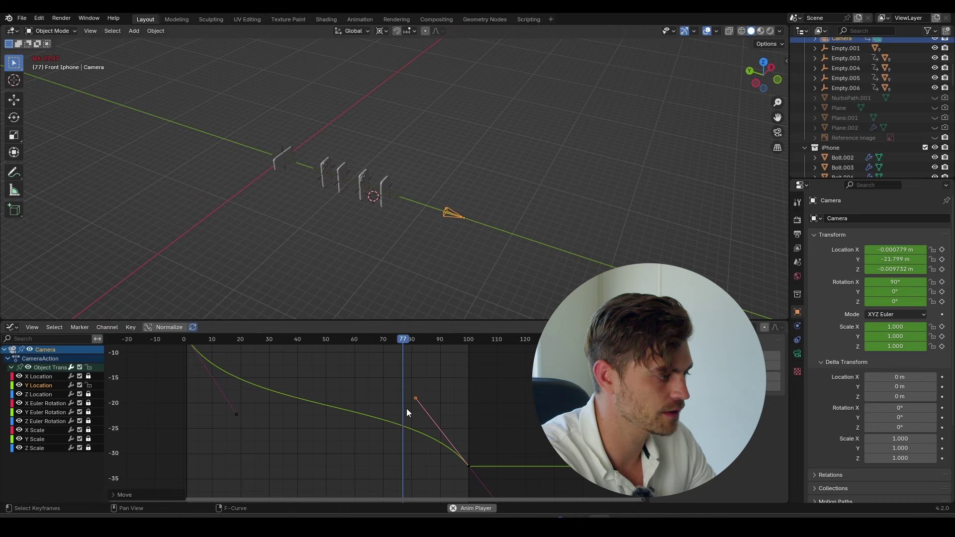
pyautogui.press('space')
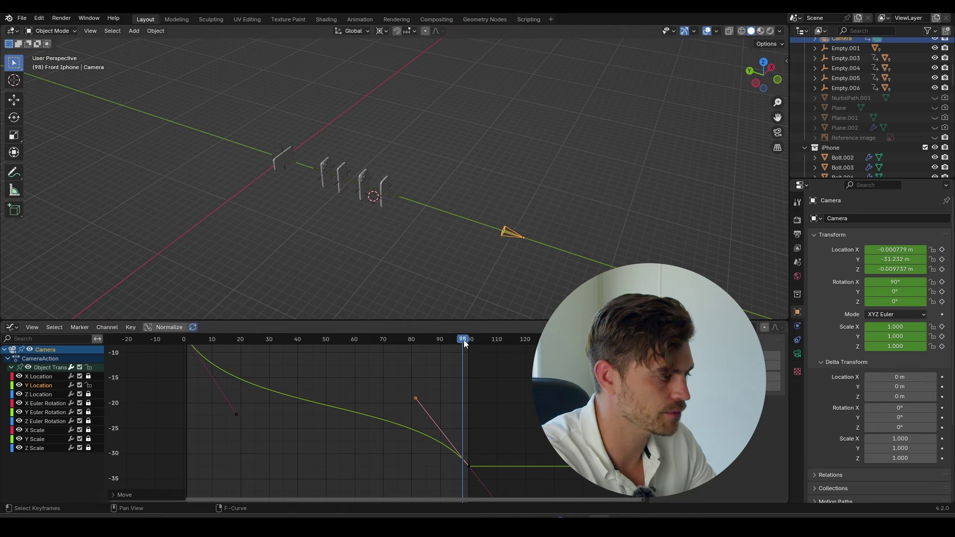
pyautogui.moveTo(464, 339); pyautogui.dragTo(409, 342)
pyautogui.hotkey('ctrl', 'shift', 'space')
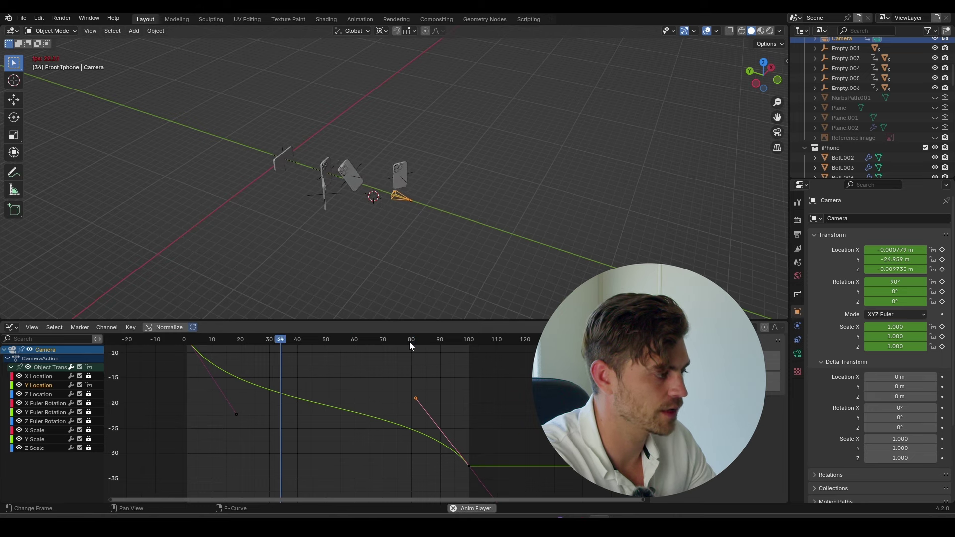
pyautogui.press('space')
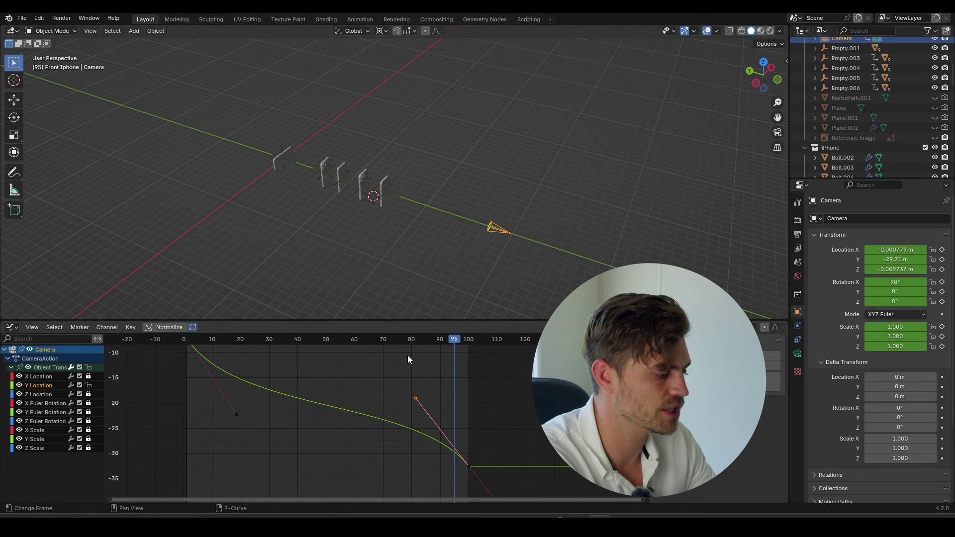
pyautogui.moveTo(327, 364); pyautogui.dragTo(340, 403, button='middle')
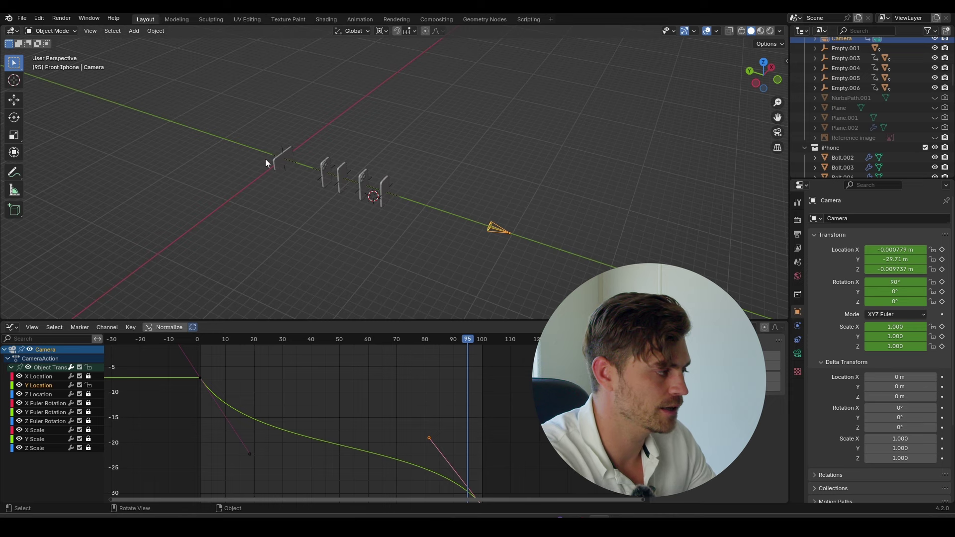
pyautogui.moveTo(202, 339)
pyautogui.mouseDown()
pyautogui.moveTo(240, 350)
pyautogui.moveTo(207, 353)
pyautogui.mouseUp()
pyautogui.press('space')
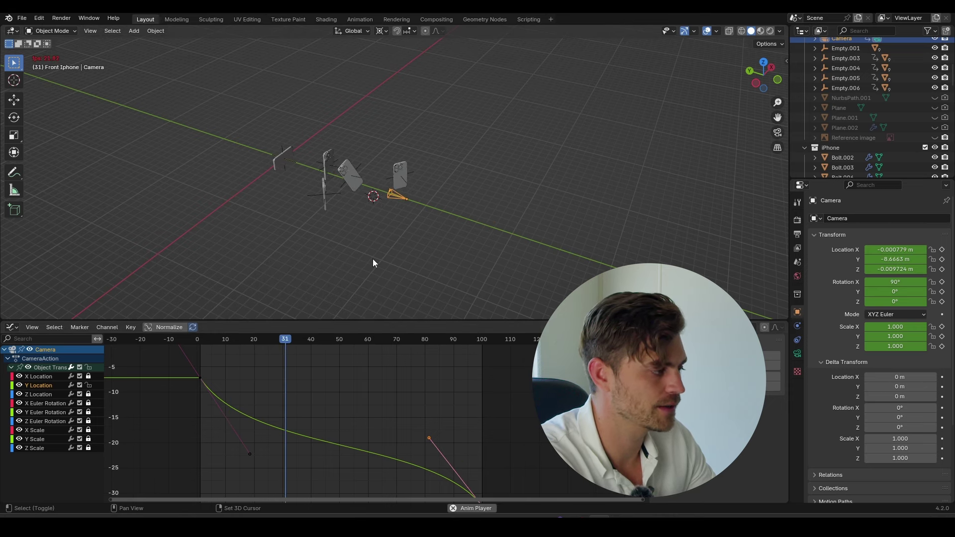
pyautogui.press('KP_0')
pyautogui.click(200, 339)
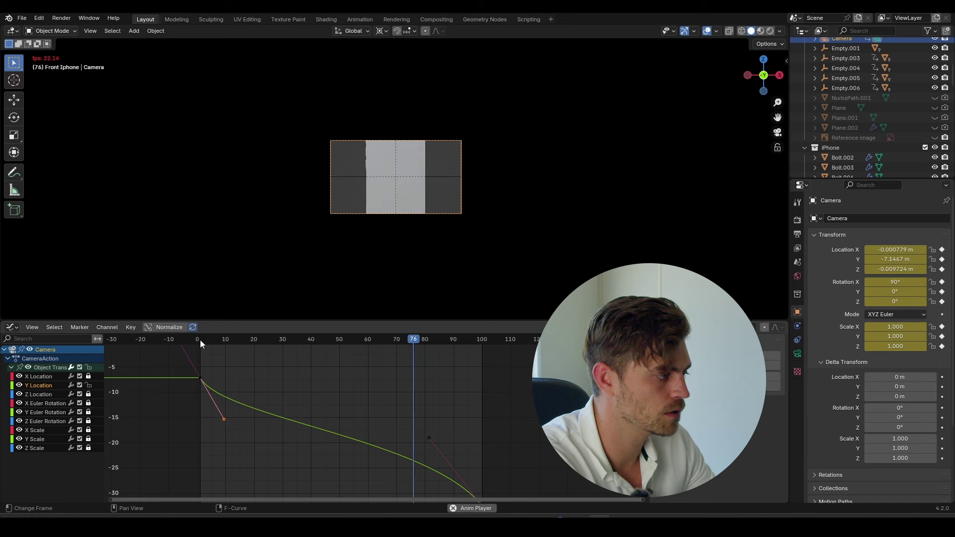
pyautogui.press('space')
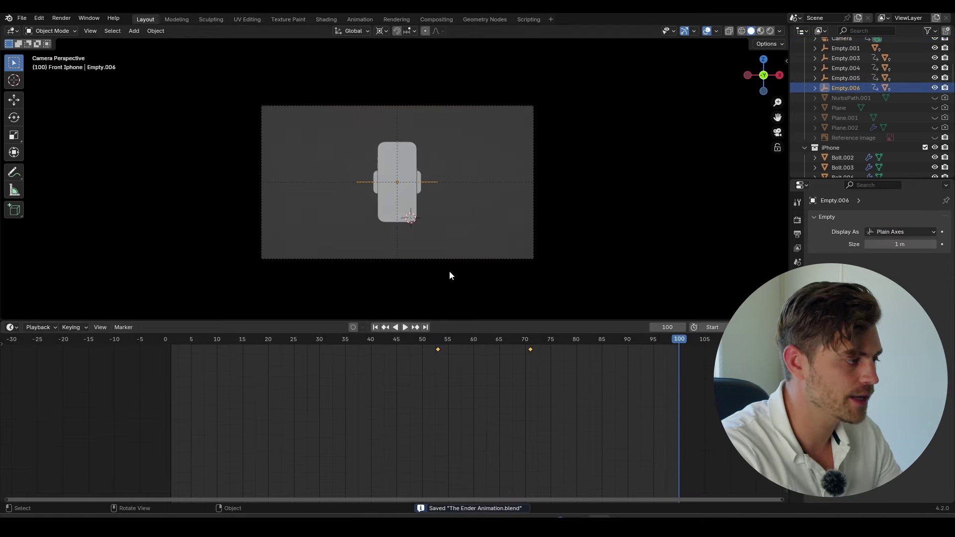
# Step: Select Empty.001, the empty of the rearmost iPhone, and return to the camera view at frame 100
pyautogui.scroll(4, 450, 276)
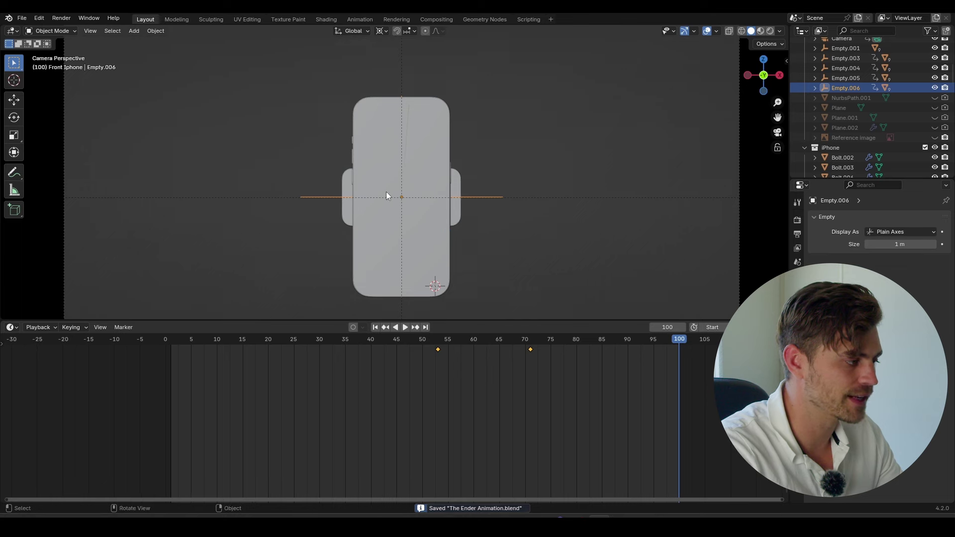
pyautogui.moveTo(386, 192); pyautogui.dragTo(333, 171, button='middle')
pyautogui.click(338, 166)
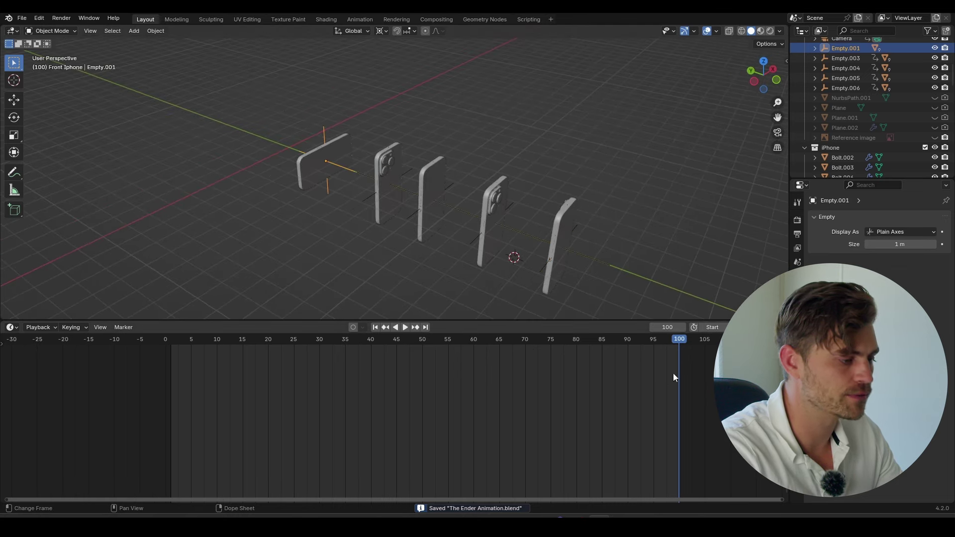
pyautogui.press('KP_0')
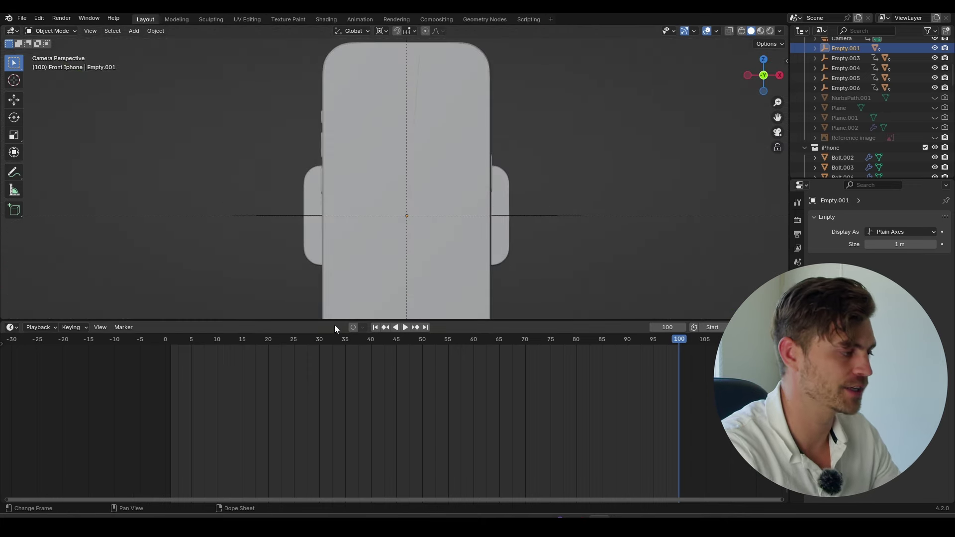
# Step: Insert a keyframe at frame 72 for Empty.001, the empty of the rearmost iPhone
pyautogui.scroll(-3, 383, 203)
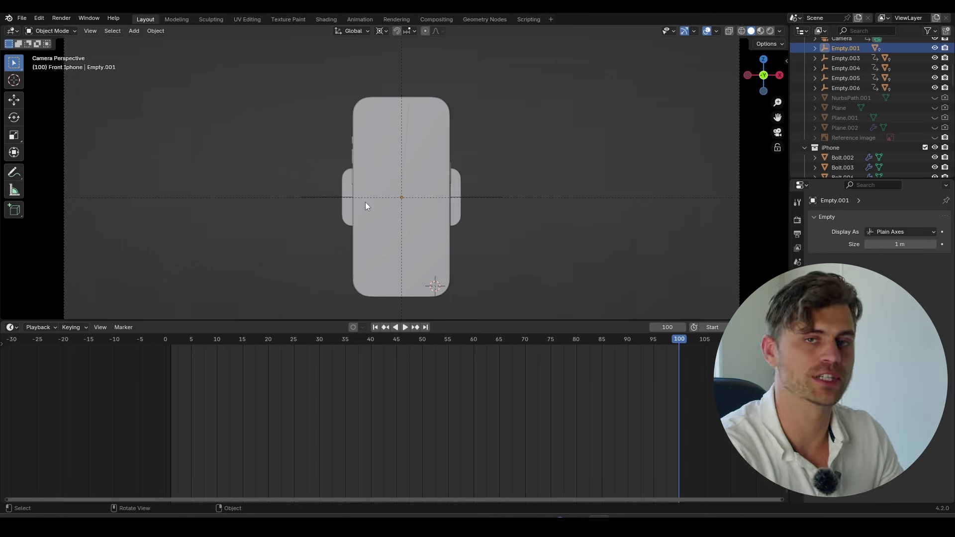
pyautogui.scroll(-2, 373, 160)
pyautogui.moveTo(380, 135); pyautogui.dragTo(348, 189, button='middle')
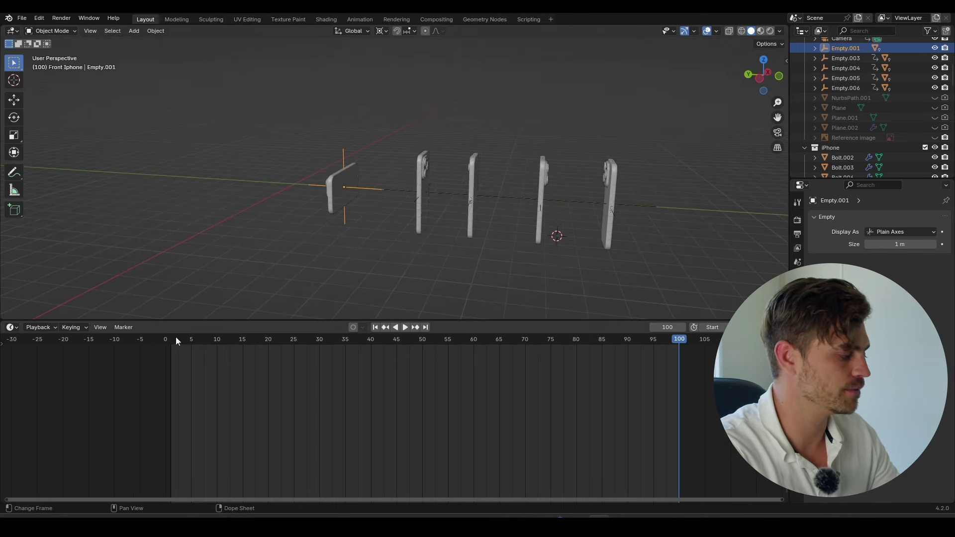
pyautogui.moveTo(172, 338); pyautogui.dragTo(535, 358)
pyautogui.scroll(4, 270, 264)
pyautogui.press('KP_0')
pyautogui.scroll(-5, 421, 195)
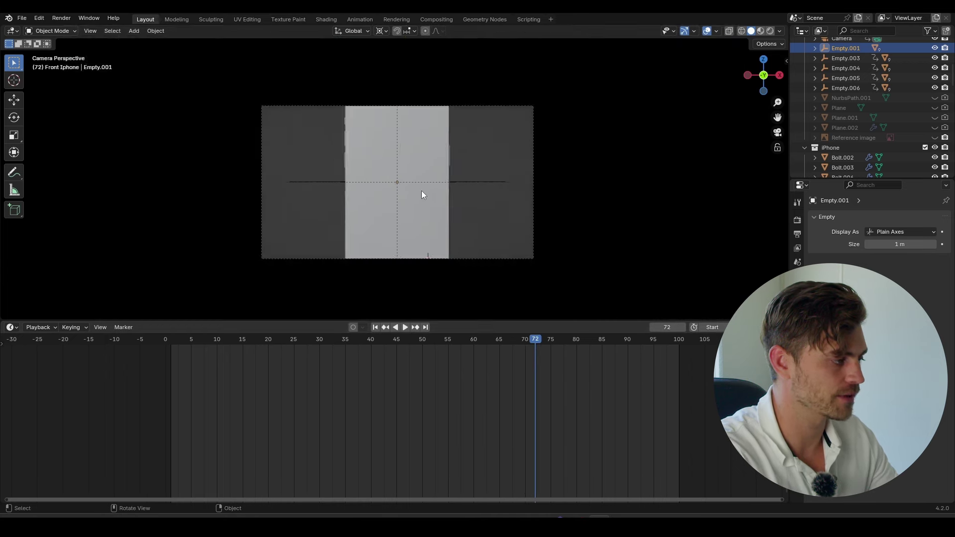
pyautogui.moveTo(421, 195); pyautogui.dragTo(303, 181, button='middle')
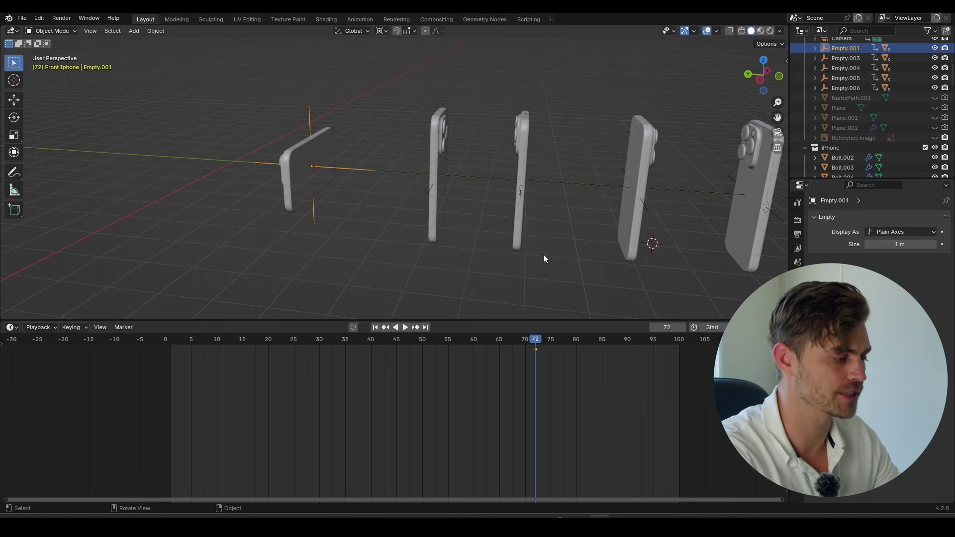
pyautogui.moveTo(545, 253); pyautogui.dragTo(490, 240, button='middle')
pyautogui.scroll(-4, 461, 229)
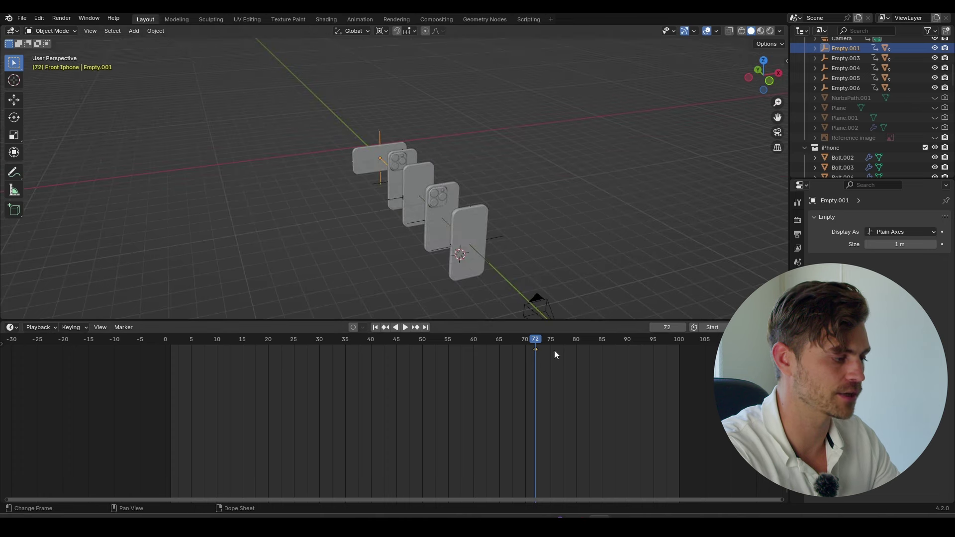
# Step: At frame 73, change the transform pivot point, scale Empty.001 down until its iPhone is tiny, and insert a keyframe
pyautogui.moveTo(537, 342); pyautogui.dragTo(541, 342)
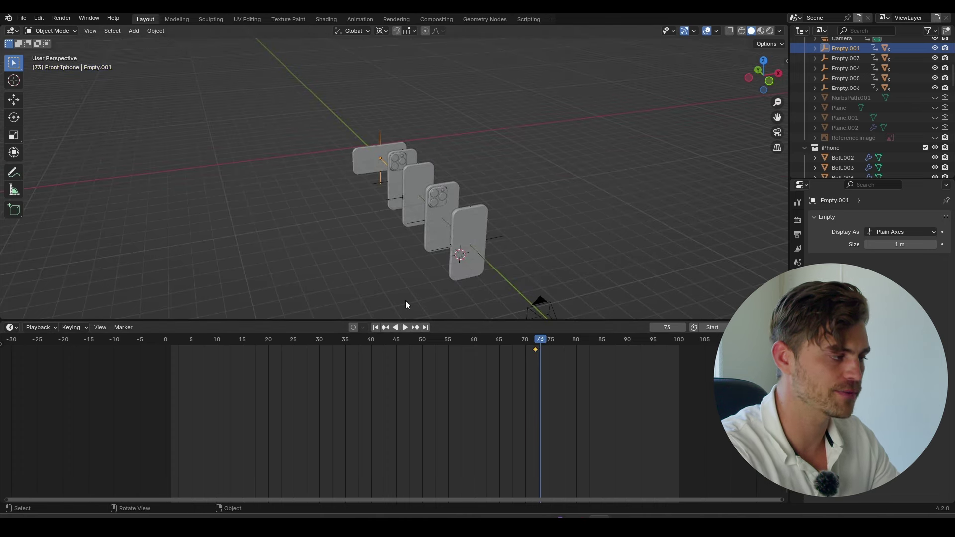
pyautogui.moveTo(418, 206); pyautogui.dragTo(468, 213, button='middle')
pyautogui.press('s')
pyautogui.rightClick(466, 242)
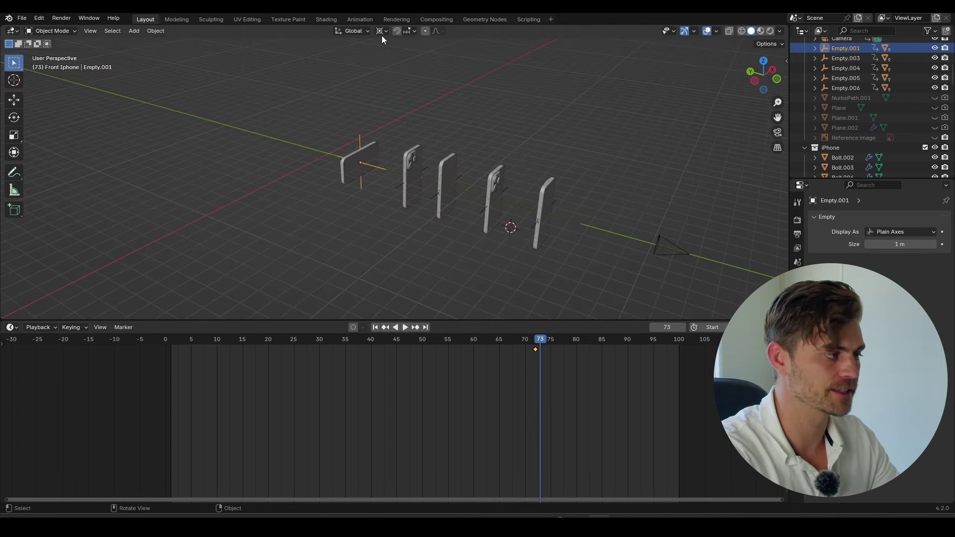
pyautogui.click(382, 32)
pyautogui.click(416, 88)
pyautogui.press('s')
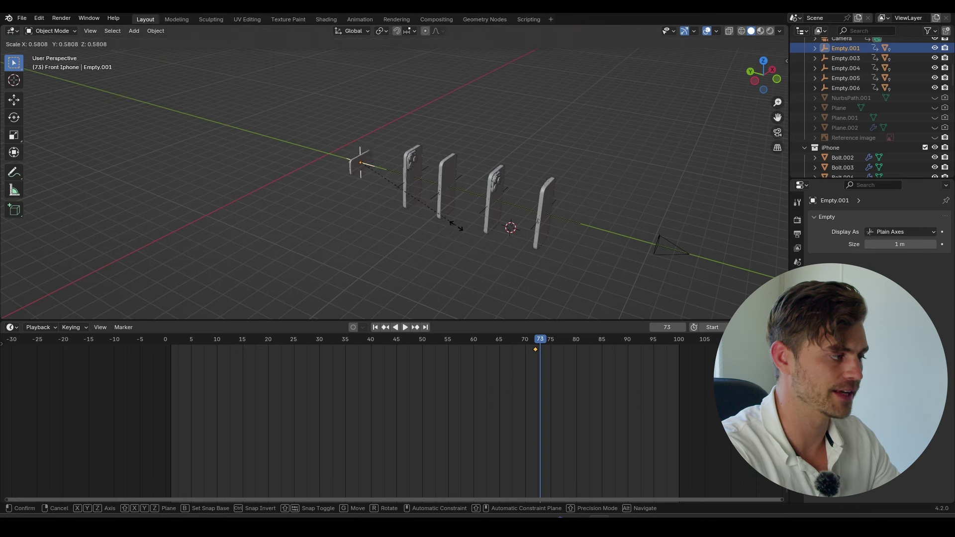
pyautogui.click(407, 190)
pyautogui.press('i')
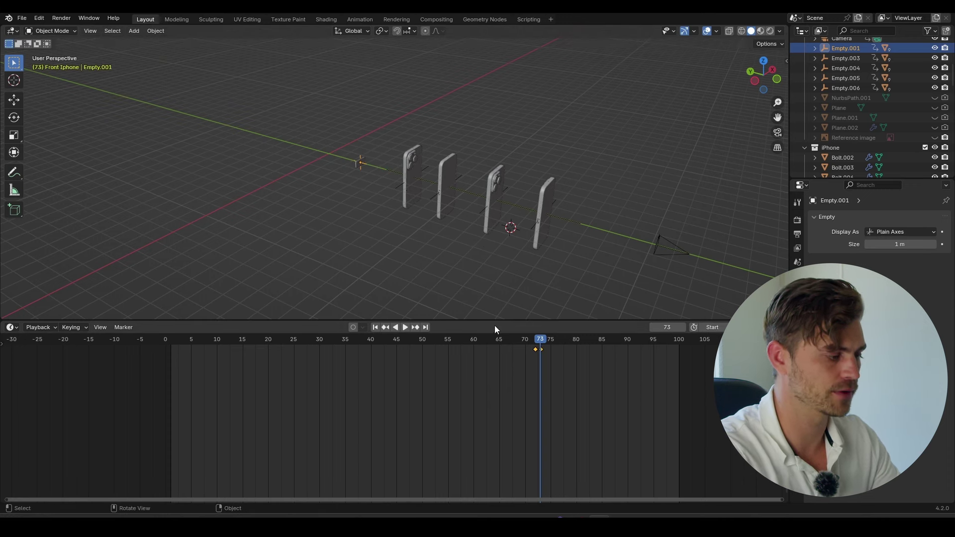
pyautogui.moveTo(542, 347); pyautogui.dragTo(541, 344)
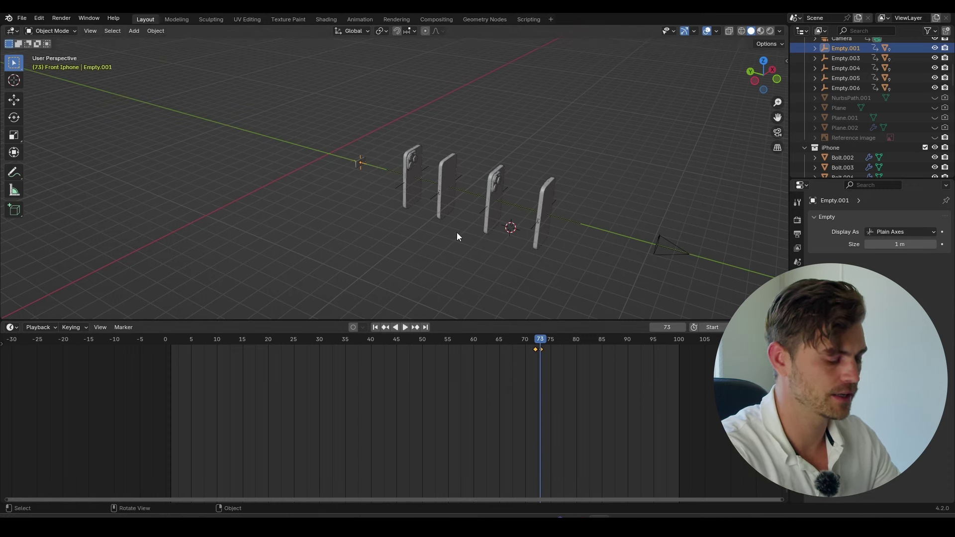
# Step: Play the animation through the camera to check its timing and move the camera's last keyframe to frame 85
pyautogui.press('KP_0')
pyautogui.press('space')
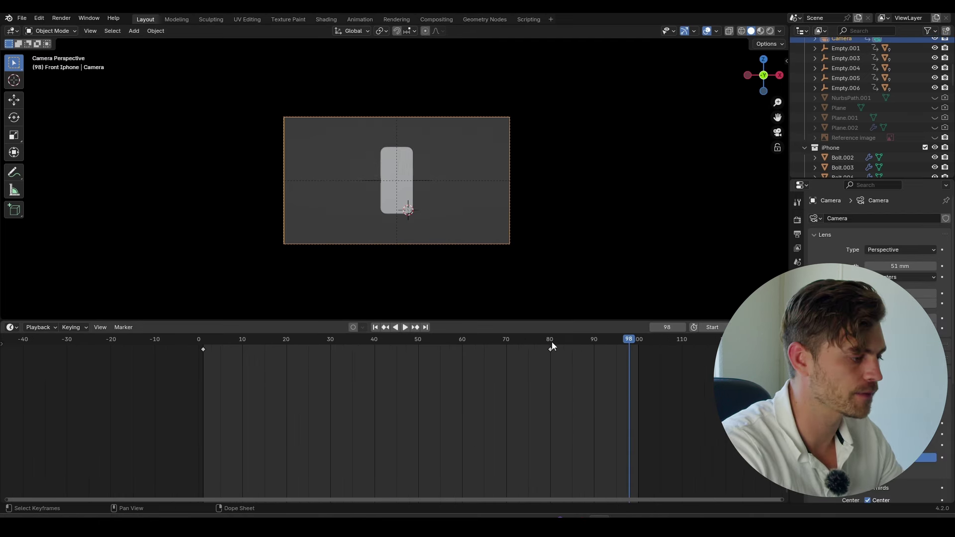
pyautogui.moveTo(551, 342); pyautogui.dragTo(200, 344)
pyautogui.press('space')
pyautogui.press('i')
pyautogui.press('space')
pyautogui.press('space')
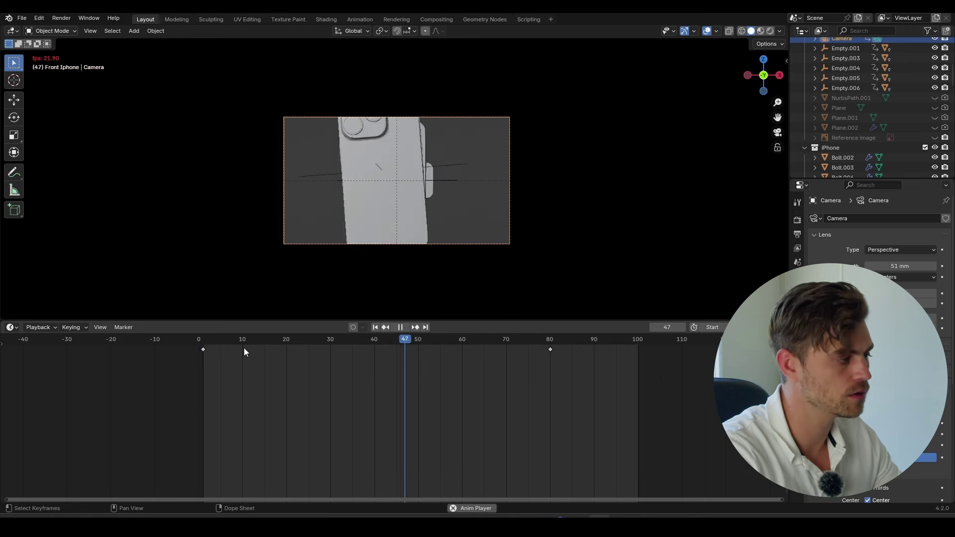
pyautogui.press('space')
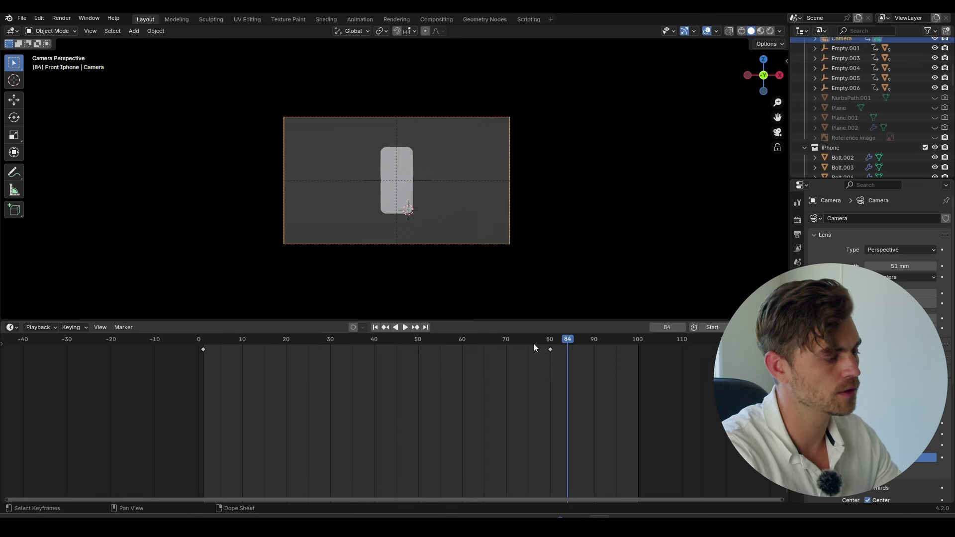
pyautogui.click(548, 341)
pyautogui.hotkey('ctrl', 'shift', 'space')
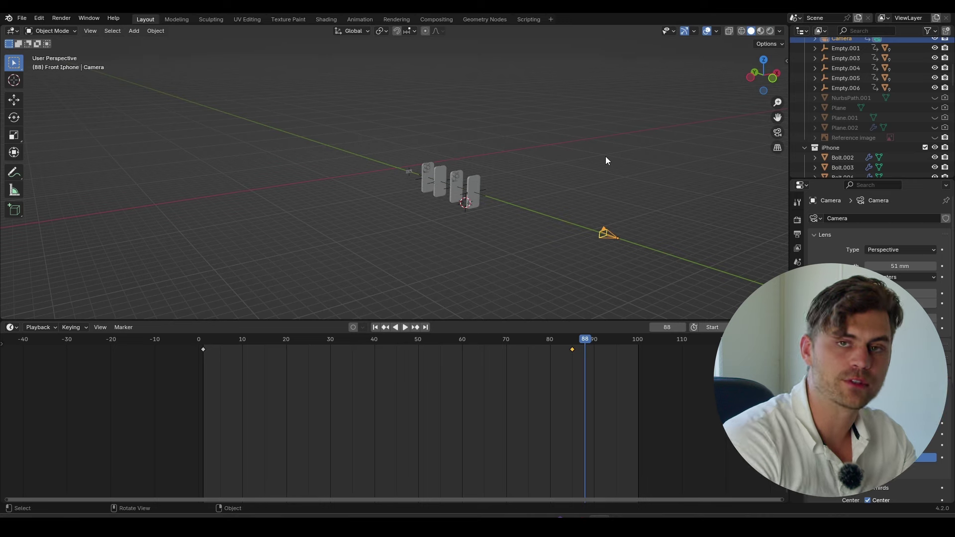
# Step: Switch the viewport to rendered shading and examine the row of iPhones from several angles and distances
pyautogui.scroll(3, 553, 202)
pyautogui.scroll(3, 485, 197)
pyautogui.moveTo(485, 197); pyautogui.dragTo(471, 211, button='middle')
pyautogui.scroll(3, 485, 210)
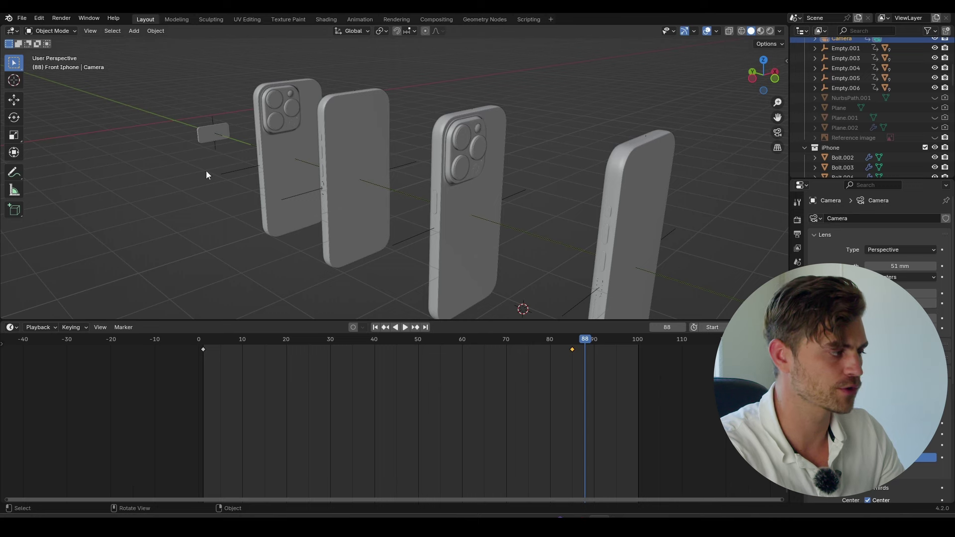
pyautogui.moveTo(281, 164); pyautogui.dragTo(371, 161, button='middle')
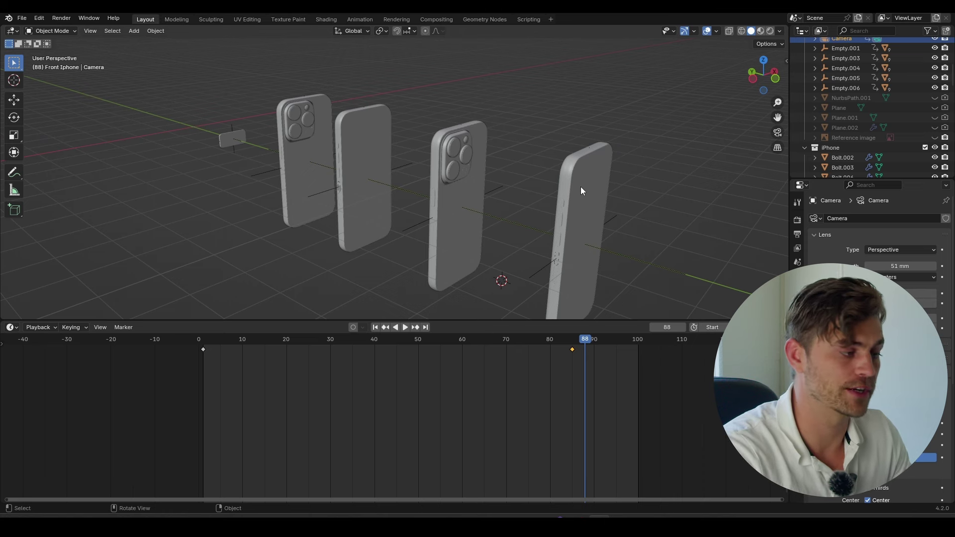
pyautogui.click(770, 31)
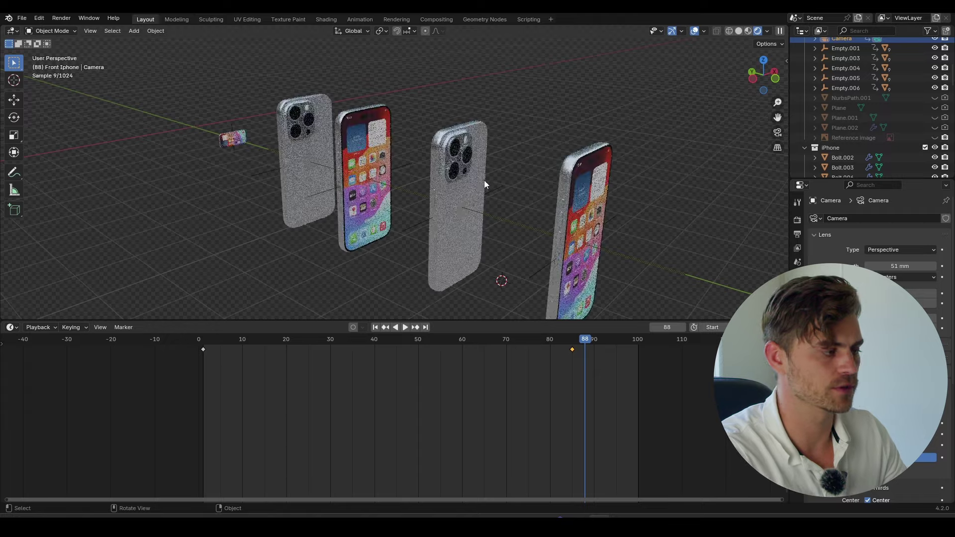
pyautogui.moveTo(485, 180); pyautogui.dragTo(285, 177, button='middle')
pyautogui.moveTo(326, 124); pyautogui.dragTo(372, 186, button='middle')
pyautogui.scroll(-4, 604, 126)
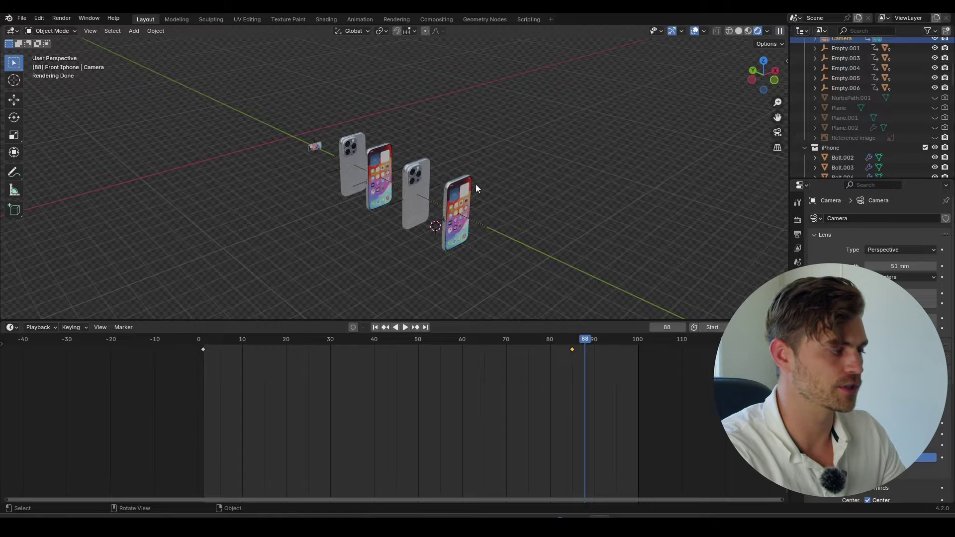
pyautogui.moveTo(476, 185); pyautogui.dragTo(485, 153, button='middle')
pyautogui.scroll(5, 347, 195)
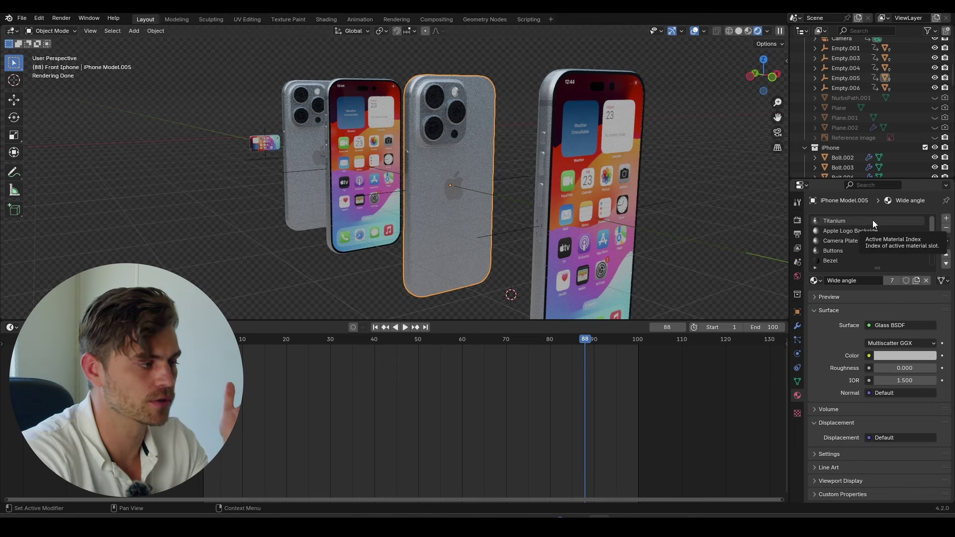
# Step: Make a single-user copy of iPhone Model.005's Apple Logo Backside material and show its Color Ramp in an enlarged Shader Editor
pyautogui.click(838, 233)
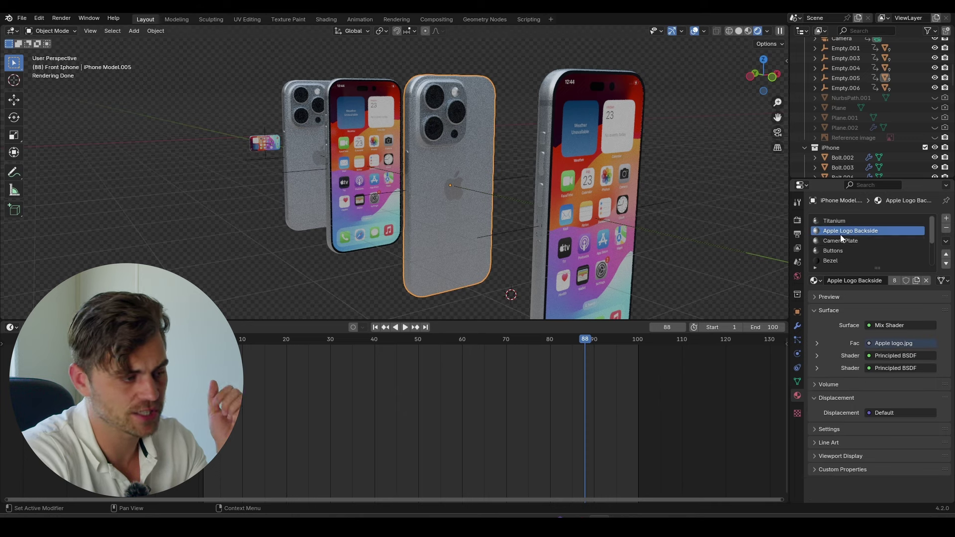
pyautogui.click(15, 329)
pyautogui.click(30, 419)
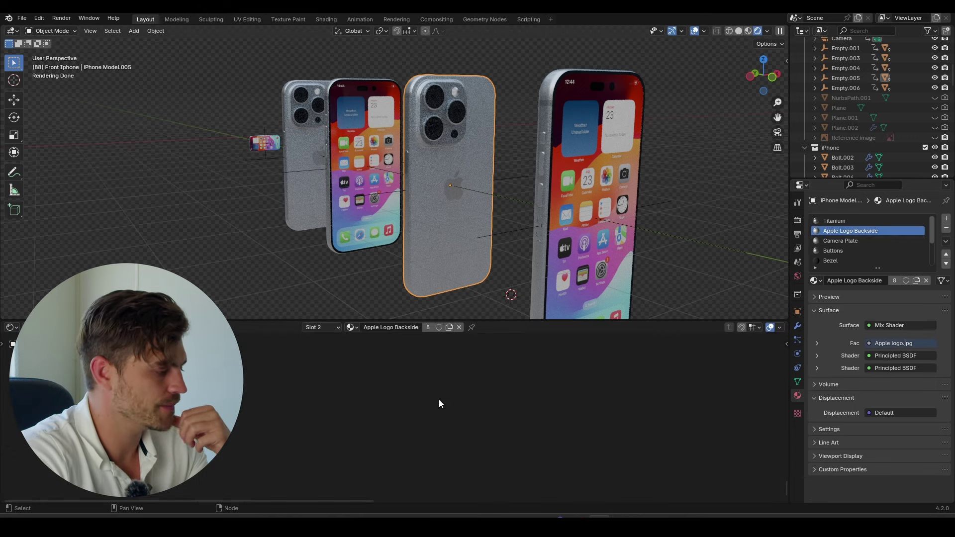
pyautogui.click(916, 280)
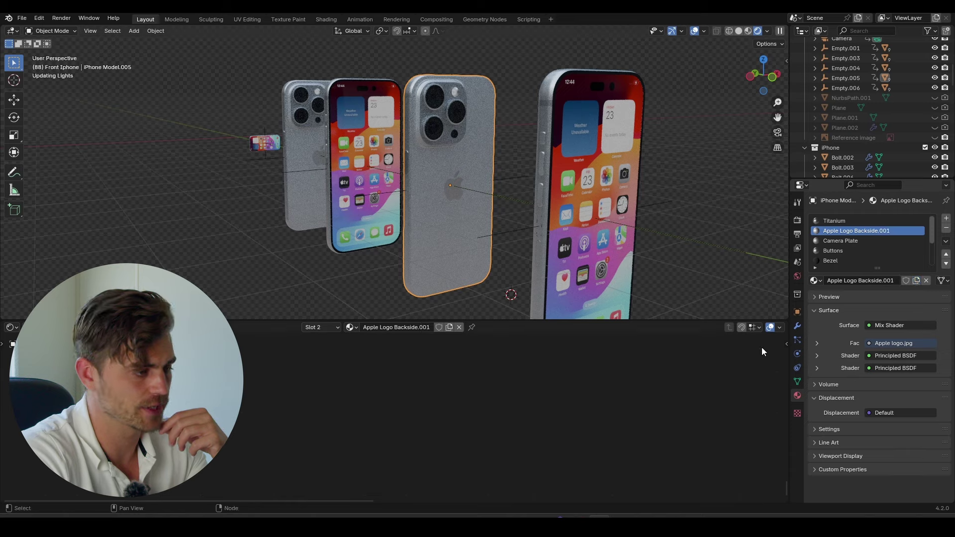
pyautogui.moveTo(571, 322); pyautogui.dragTo(579, 272)
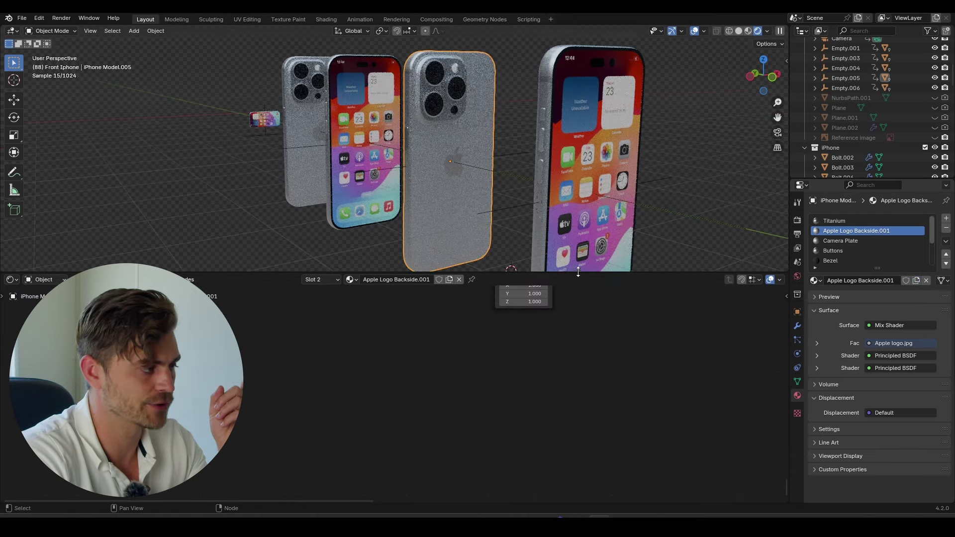
pyautogui.scroll(-6, 377, 391)
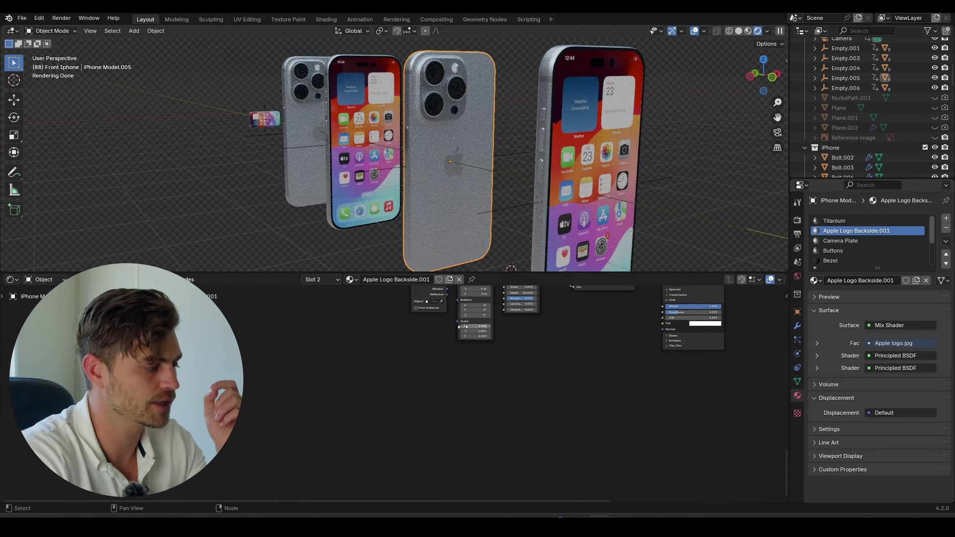
pyautogui.moveTo(386, 372); pyautogui.dragTo(438, 339, button='middle')
pyautogui.scroll(4, 426, 384)
pyautogui.scroll(3, 411, 382)
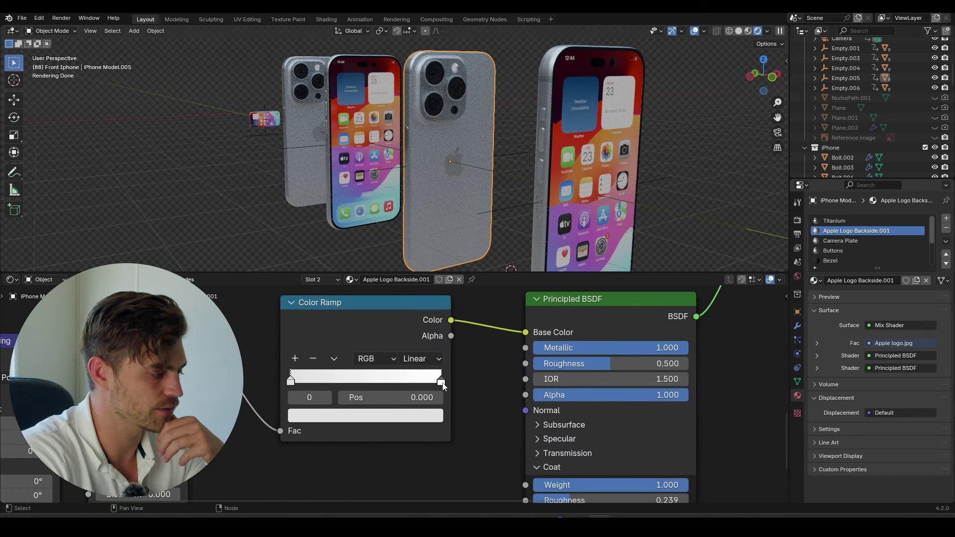
# Step: Tint the Color Ramp's end stop light cyan with hue 0.521 and saturation 0.409
pyautogui.click(441, 382)
pyautogui.click(428, 417)
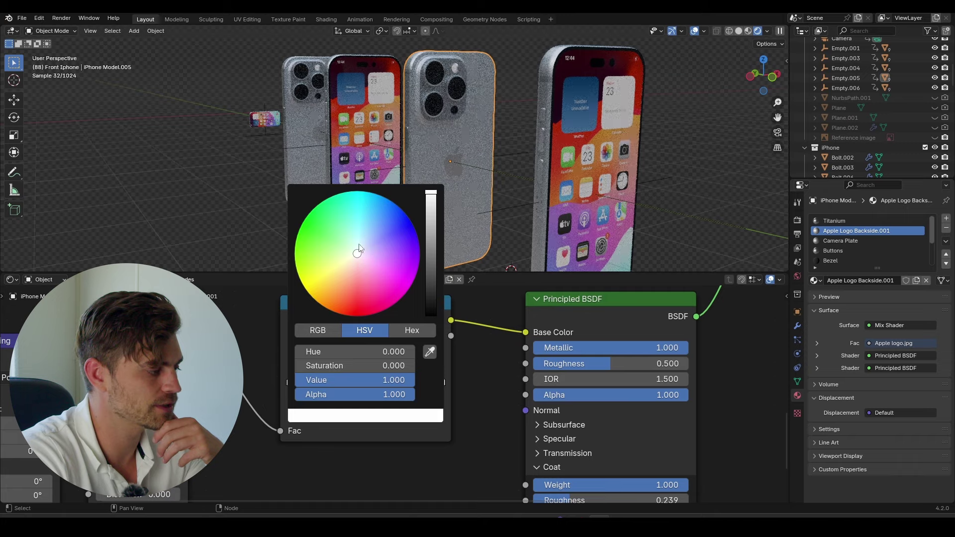
pyautogui.click(358, 241)
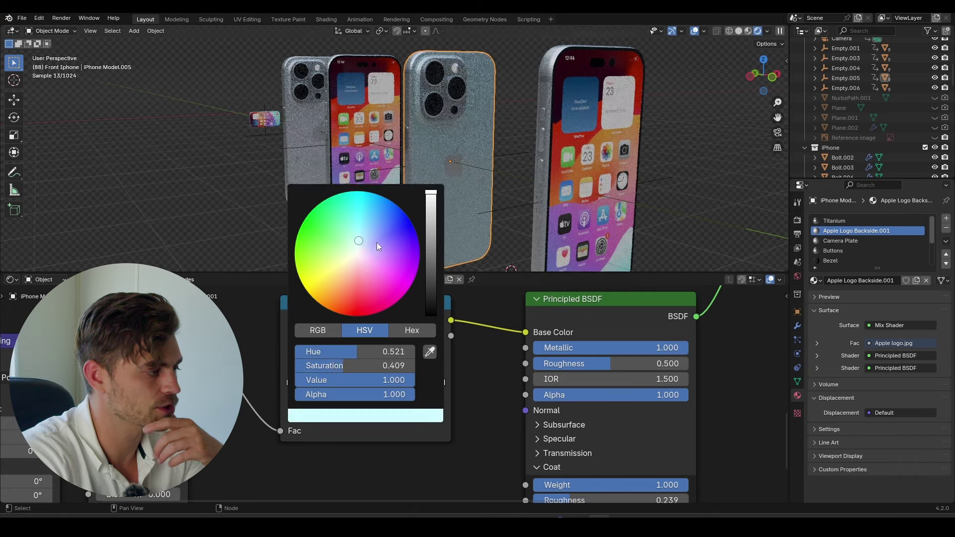
pyautogui.press('Return')
# Step: Set the Color Ramp's first stop to a very dark blue with hue 0.636 and saturation 0.931
pyautogui.click(291, 382)
pyautogui.click(346, 416)
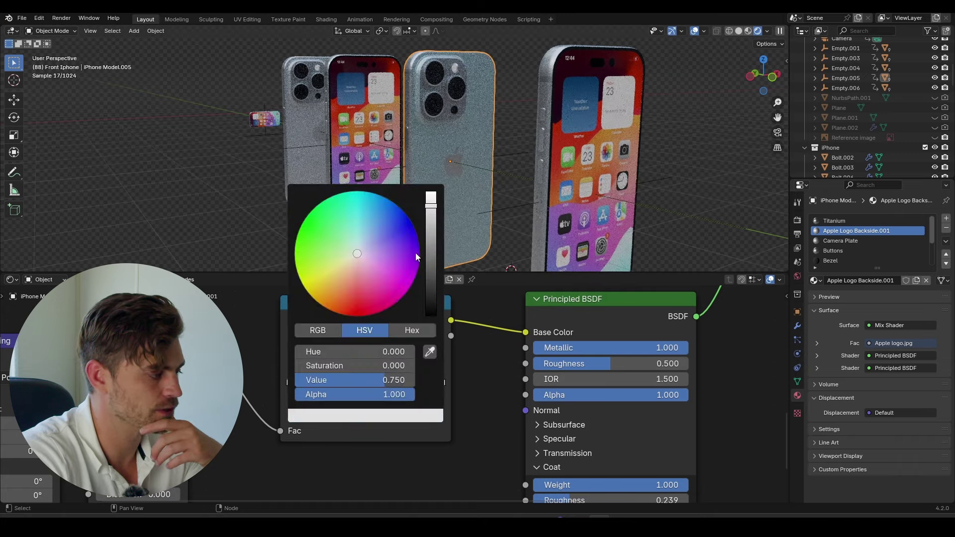
pyautogui.click(431, 260)
pyautogui.click(388, 235)
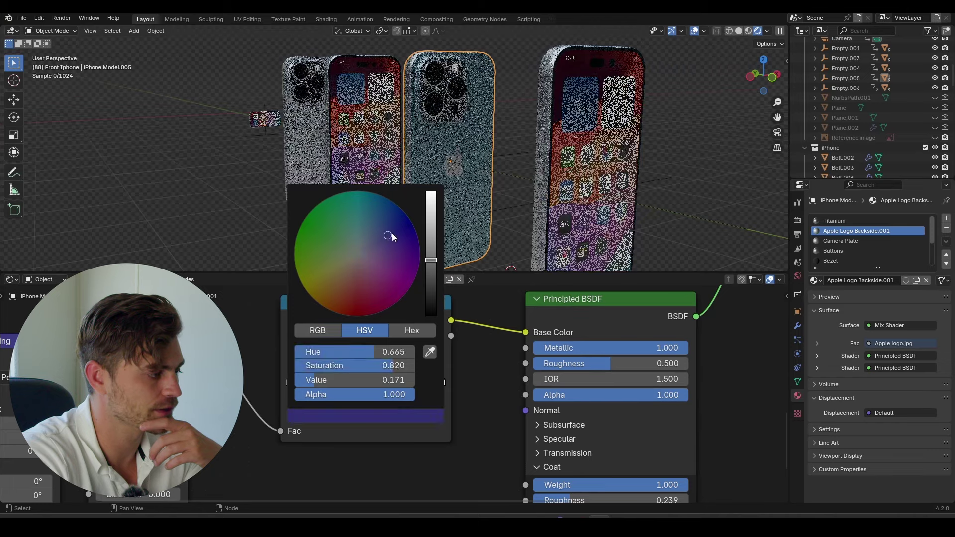
pyautogui.click(387, 217)
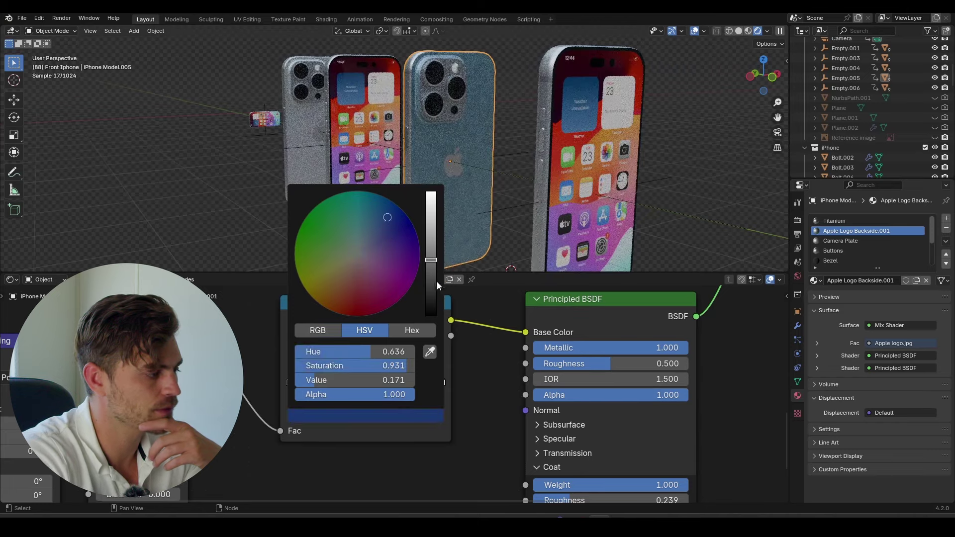
pyautogui.click(431, 297)
pyautogui.moveTo(431, 299); pyautogui.dragTo(431, 299)
# Step: Recolor the Color Ramp's end stop to a dark blue with hue 0.652, saturation 0.513 and value 0.039
pyautogui.click(441, 385)
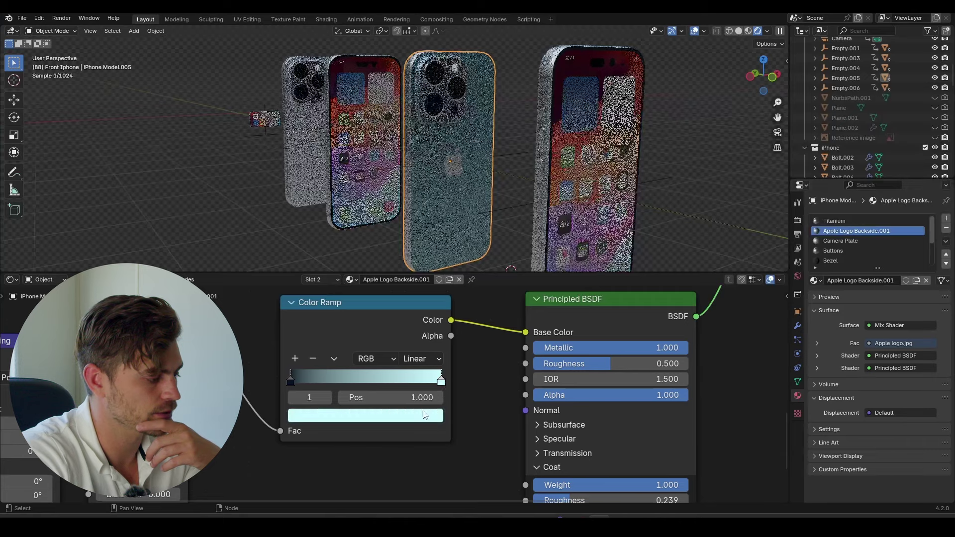
pyautogui.click(419, 416)
pyautogui.click(430, 280)
pyautogui.moveTo(391, 227); pyautogui.dragTo(389, 234)
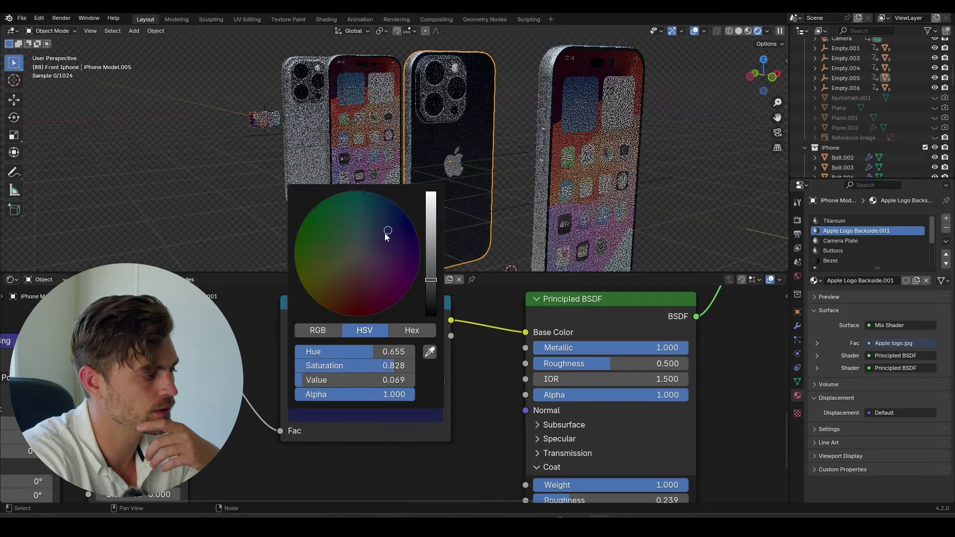
pyautogui.click(389, 239)
pyautogui.click(431, 295)
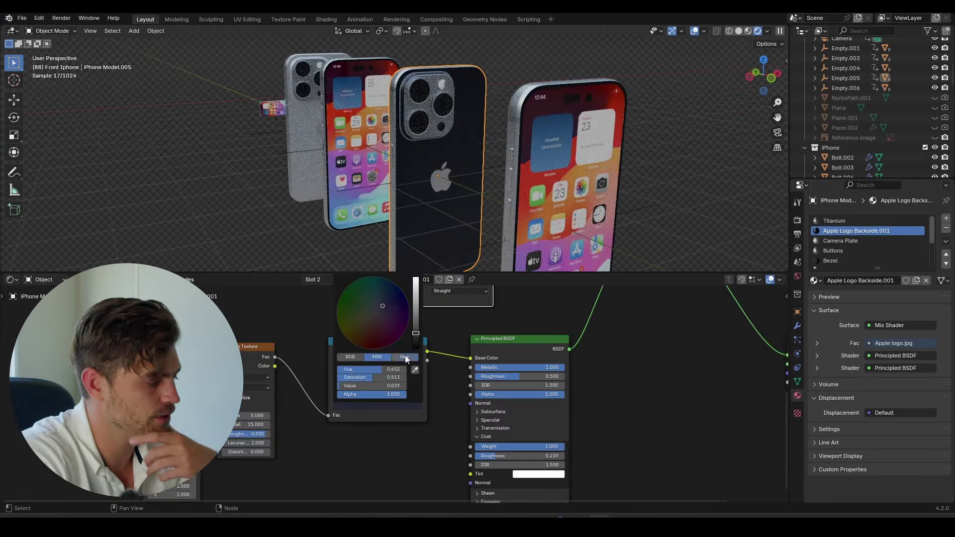
# Step: Set the base color of the Apple logo's Principled BSDF to hex 262838, taken from the Color Ramp's dark stop
pyautogui.click(405, 356)
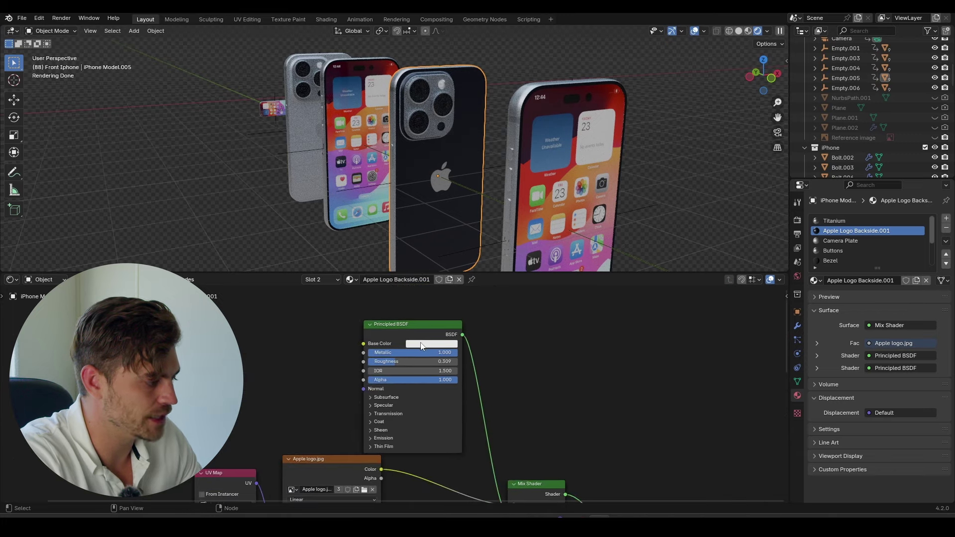
pyautogui.click(421, 344)
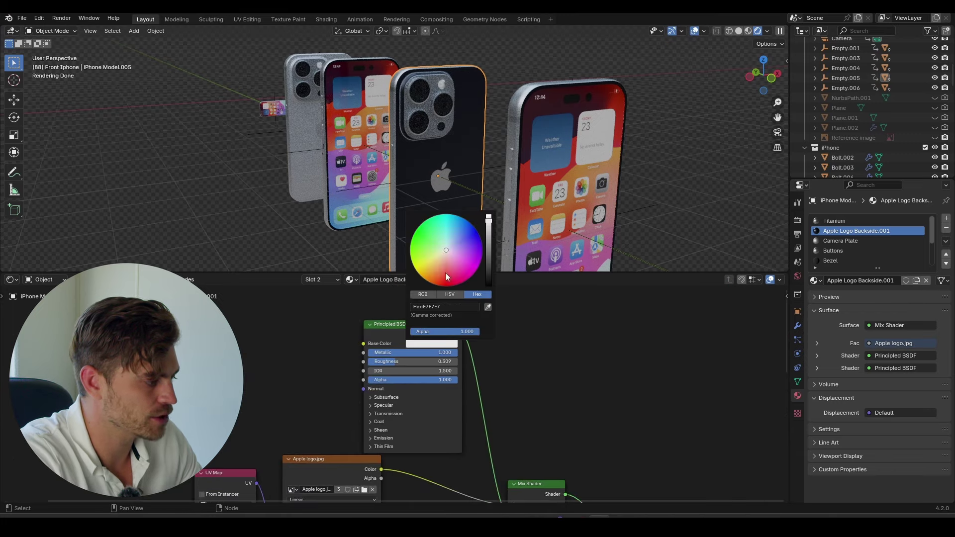
pyautogui.click(459, 305)
pyautogui.write('262838')
pyautogui.press('Return')
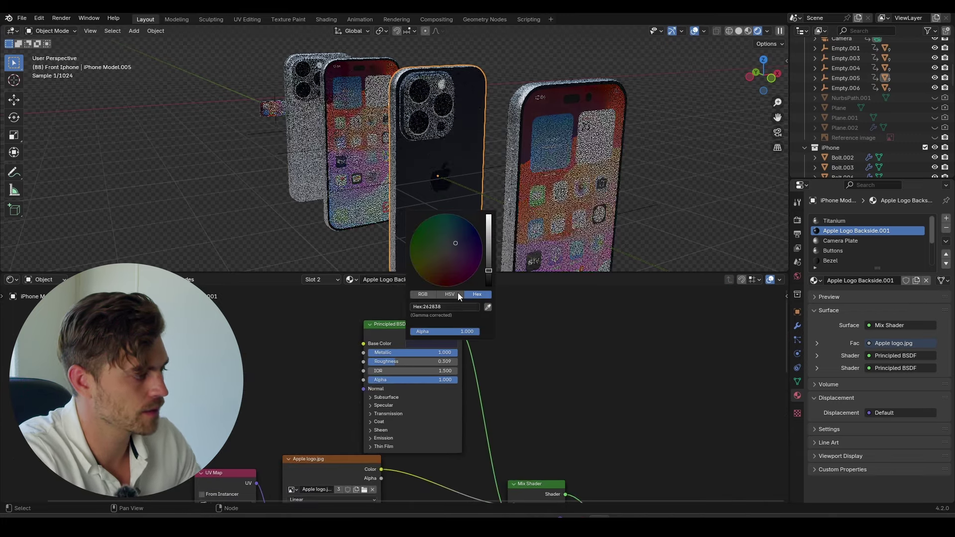
# Step: Lower the Apple logo shader's roughness to 0.195 in iPhone Model.005's backside material
pyautogui.scroll(6, 473, 222)
pyautogui.scroll(-4, 512, 164)
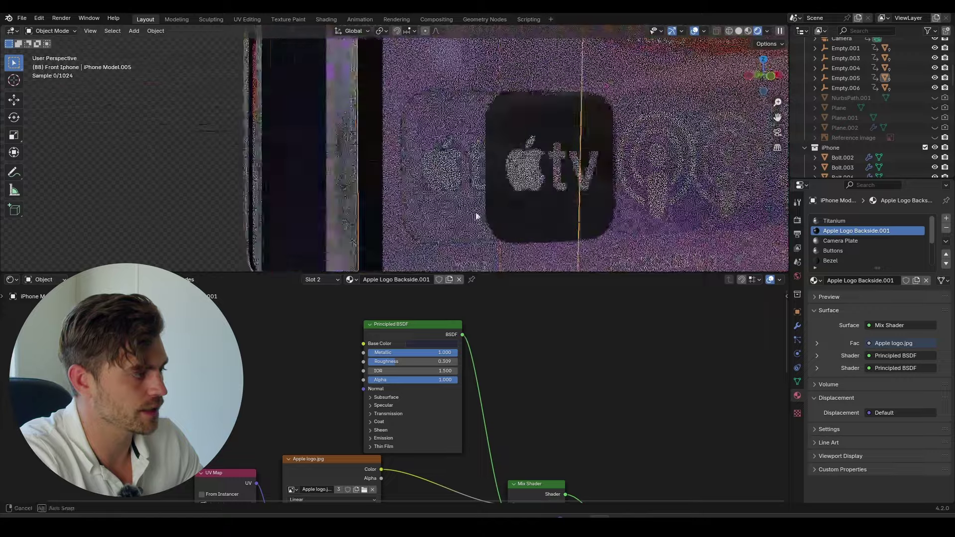
pyautogui.moveTo(410, 361); pyautogui.dragTo(385, 362)
pyautogui.scroll(-4, 503, 168)
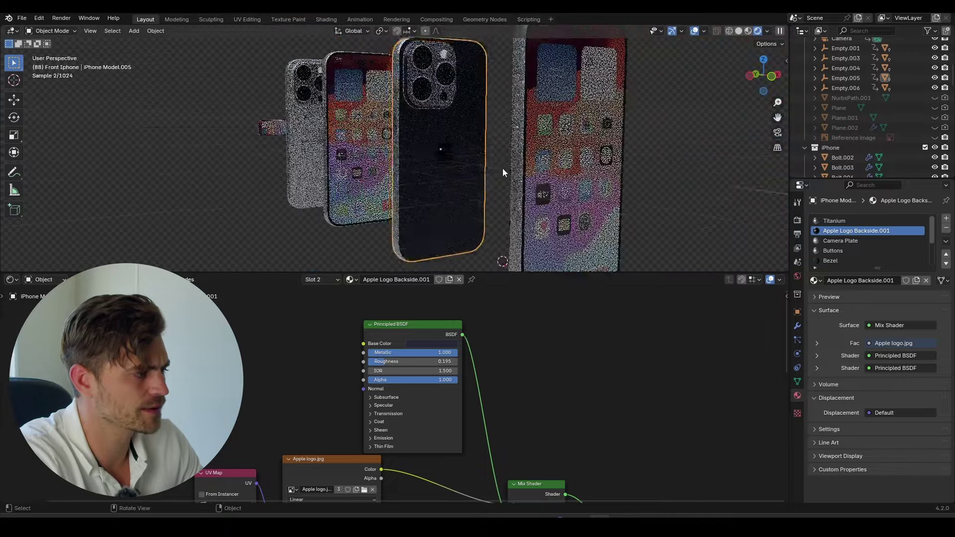
pyautogui.moveTo(502, 168); pyautogui.dragTo(419, 84, button='middle')
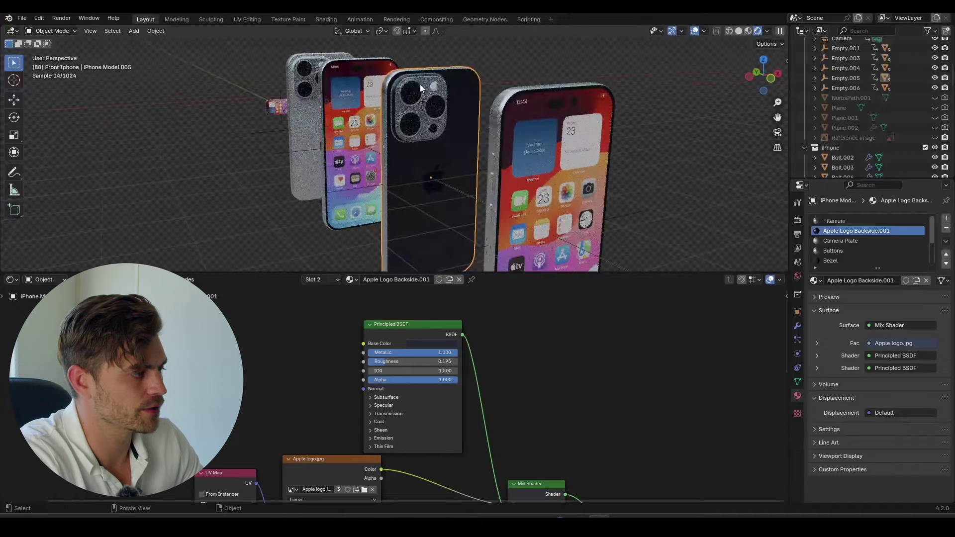
# Step: Make a single-user copy of iPhone Model.005's Camera Plate material and set its glass color to hex 262838
pyautogui.scroll(4, 420, 96)
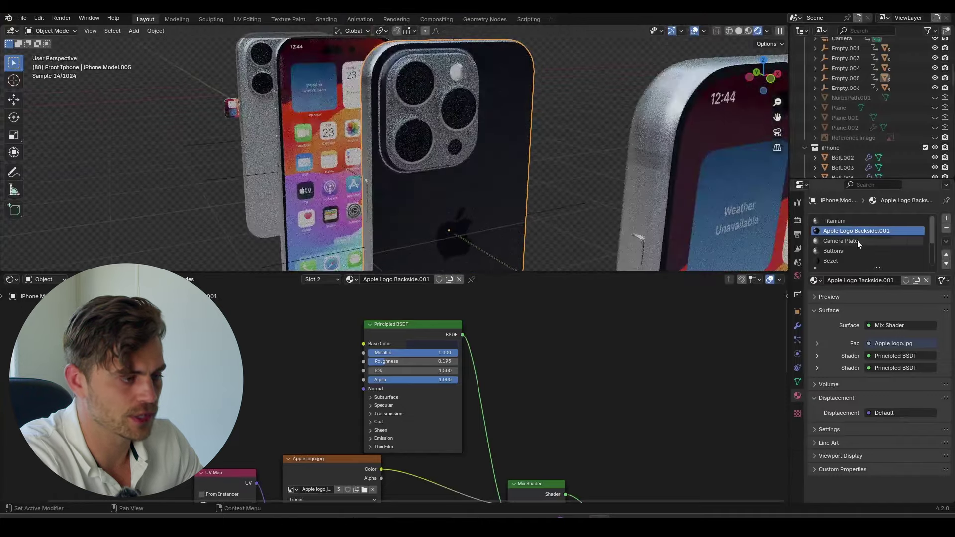
pyautogui.click(858, 241)
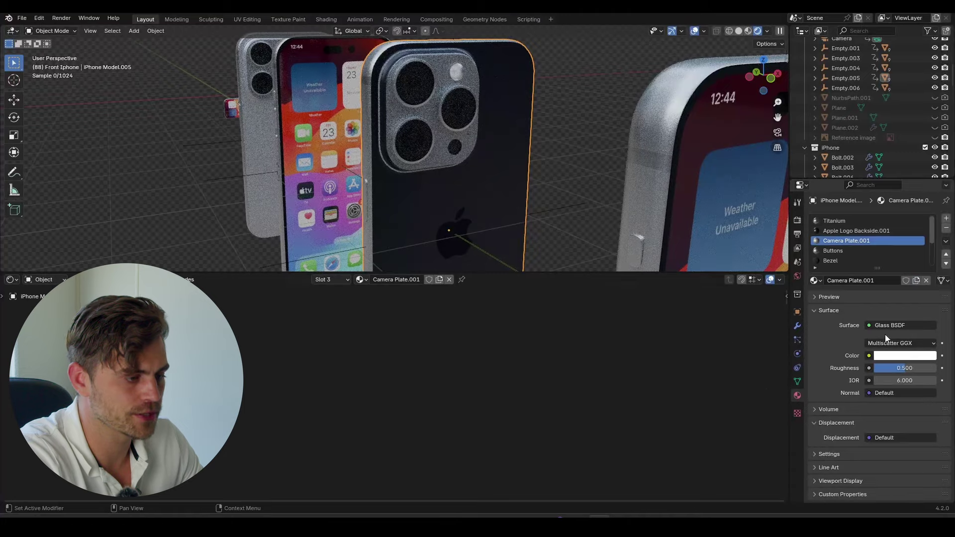
pyautogui.click(910, 355)
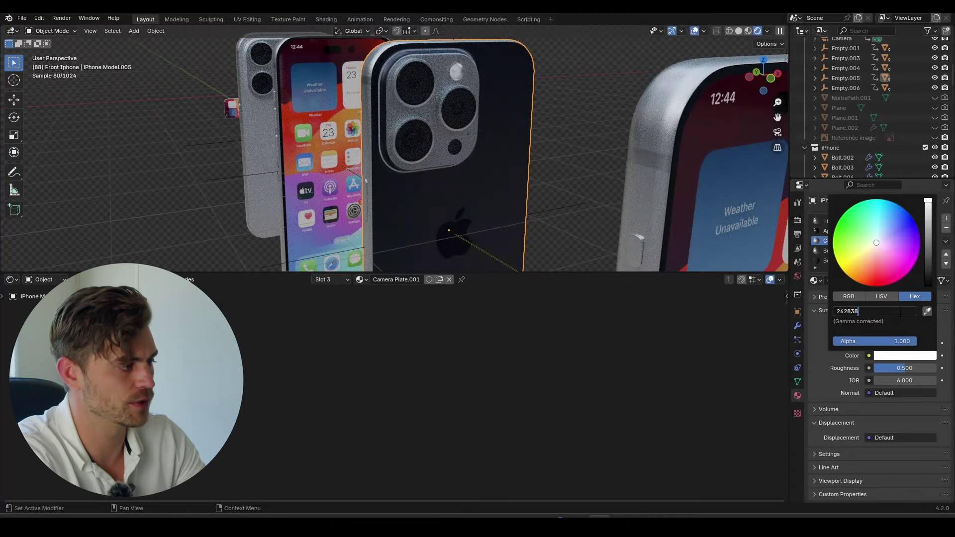
pyautogui.press('Return')
# Step: Recolor the Camera Plate.001 glass to a desaturated, muted blue-gray that suits the dark back
pyautogui.click(905, 356)
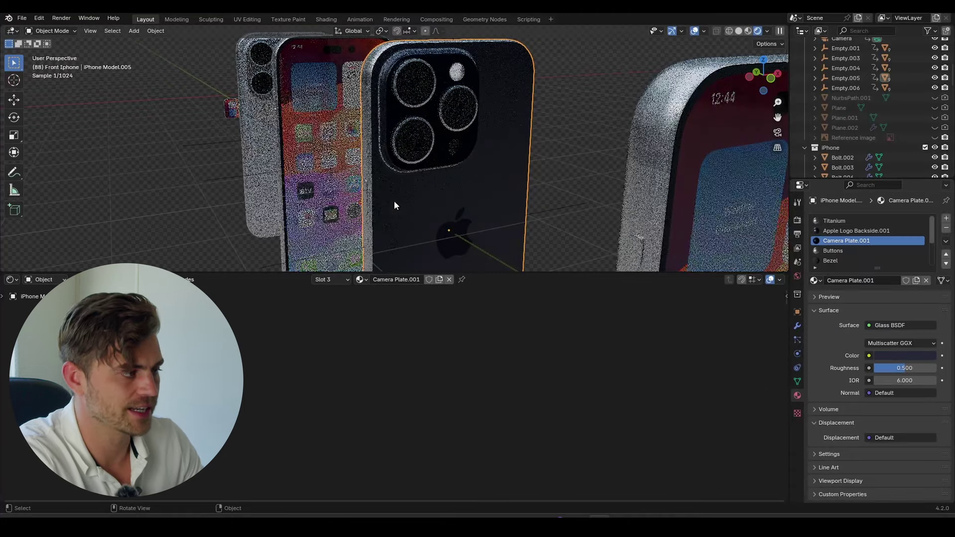
pyautogui.click(913, 356)
pyautogui.moveTo(928, 261); pyautogui.dragTo(928, 216)
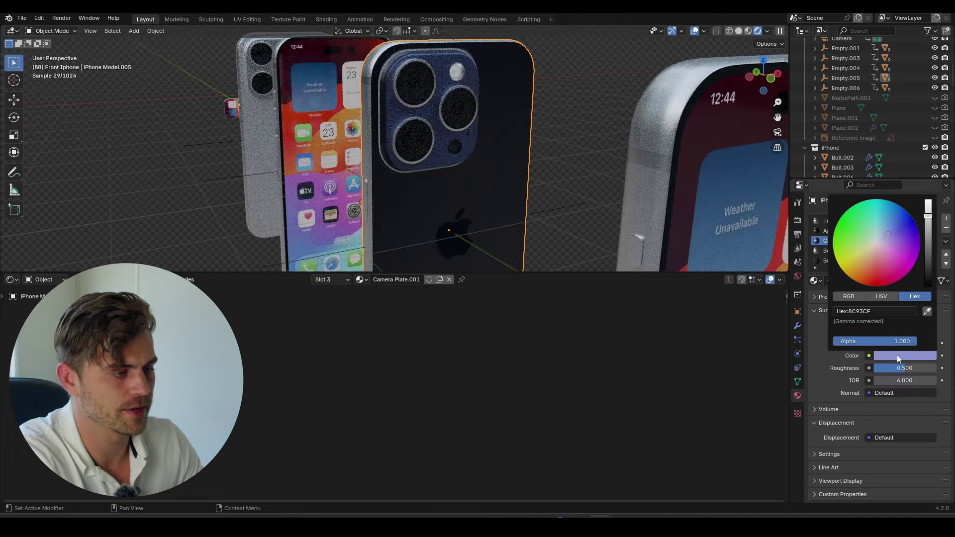
pyautogui.moveTo(886, 239); pyautogui.dragTo(878, 237)
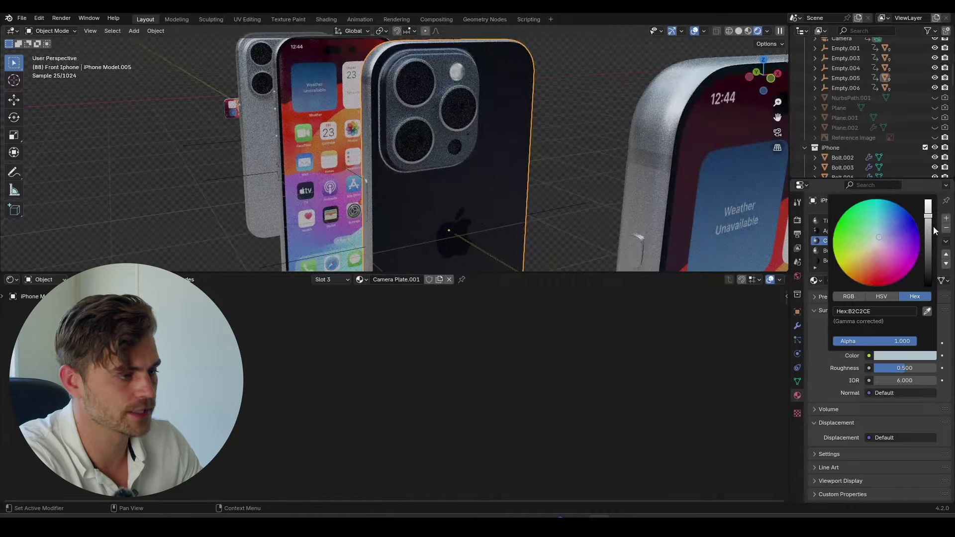
pyautogui.moveTo(928, 218); pyautogui.dragTo(928, 259)
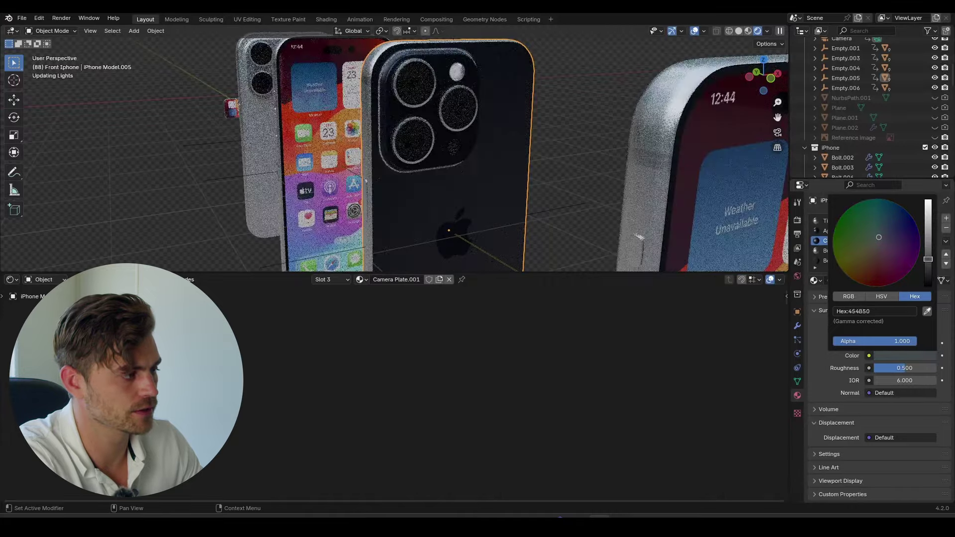
# Step: Save the file and toggle the viewport overlays to inspect the recolored iPhone among the others
pyautogui.hotkey('ctrl', 's')
pyautogui.scroll(-5, 445, 189)
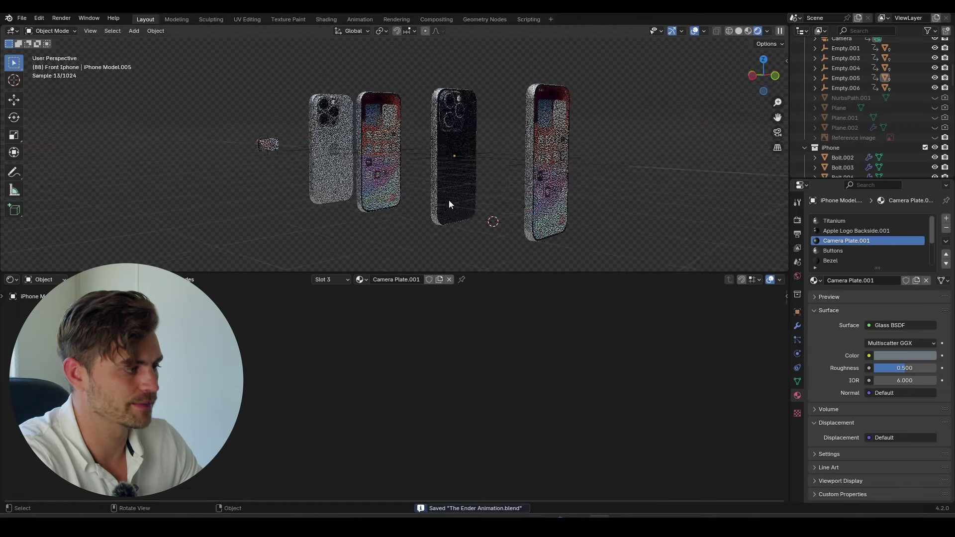
pyautogui.scroll(2, 441, 221)
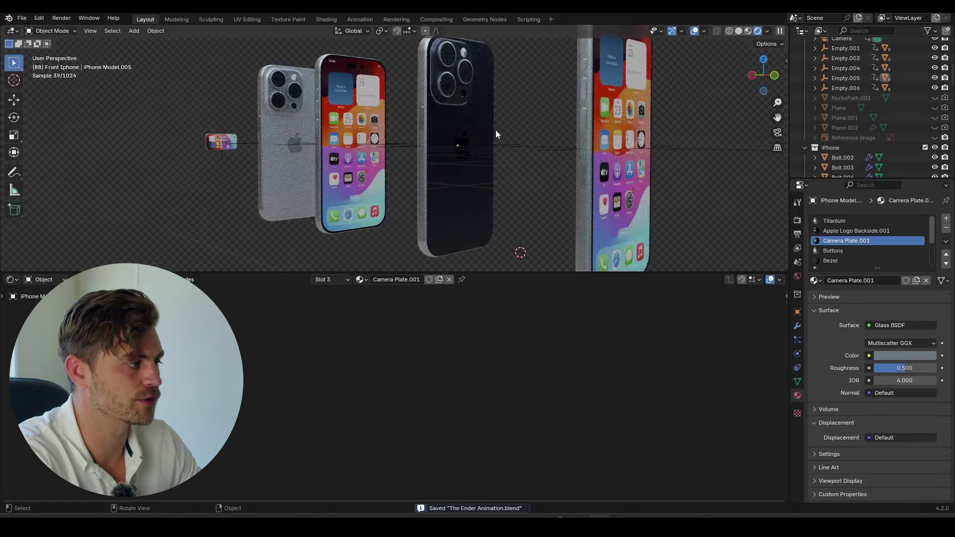
pyautogui.moveTo(495, 134); pyautogui.dragTo(489, 134, button='middle')
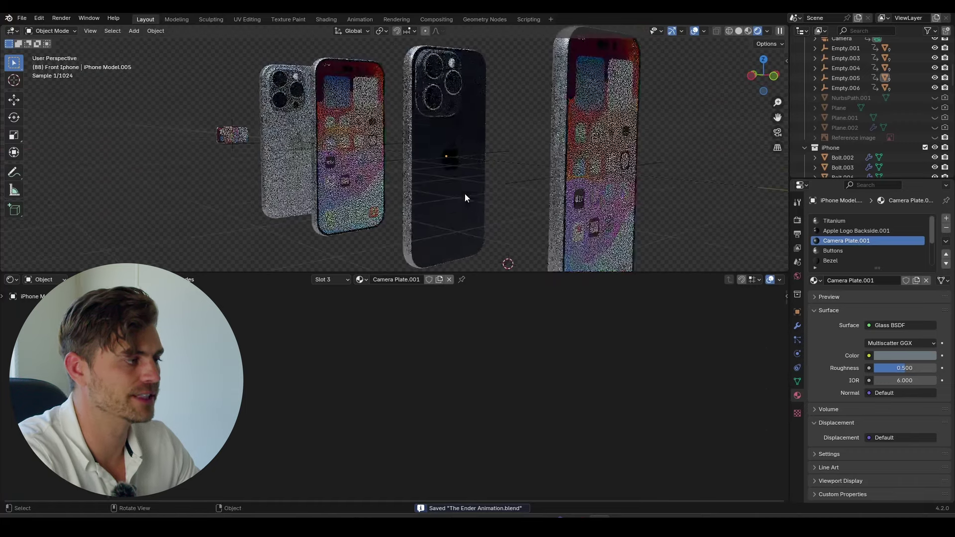
pyautogui.click(694, 30)
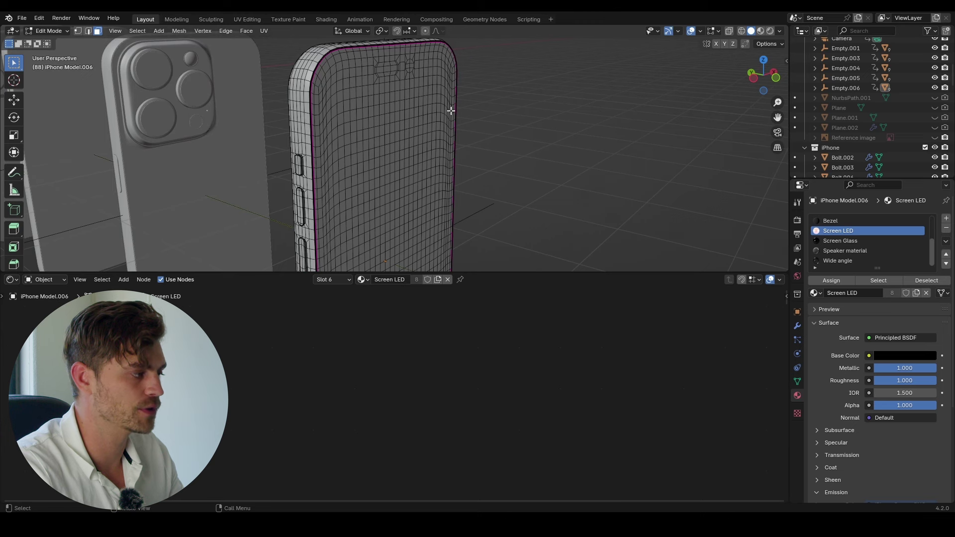
# Step: Select the faces using iPhone Model.006's Screen LED material and examine its screen image and emission nodes
pyautogui.scroll(-6, 379, 155)
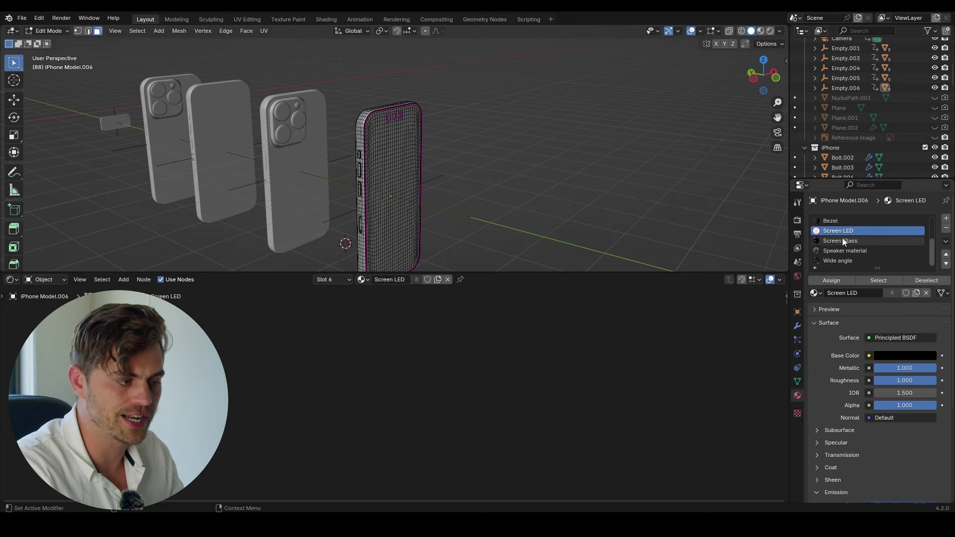
pyautogui.click(879, 280)
pyautogui.moveTo(526, 198); pyautogui.dragTo(688, 123, button='middle')
pyautogui.moveTo(428, 181); pyautogui.dragTo(441, 160, button='middle')
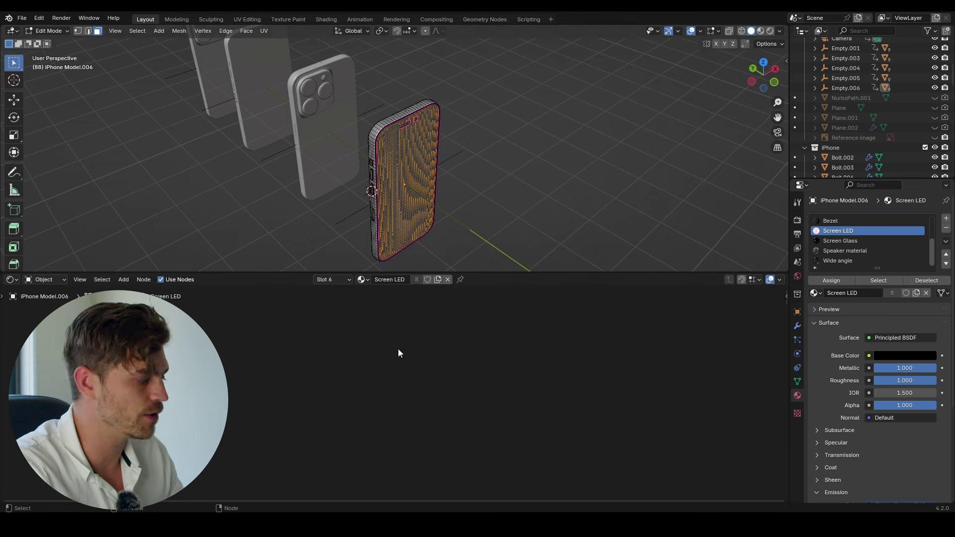
pyautogui.press('Home')
pyautogui.scroll(3, 329, 360)
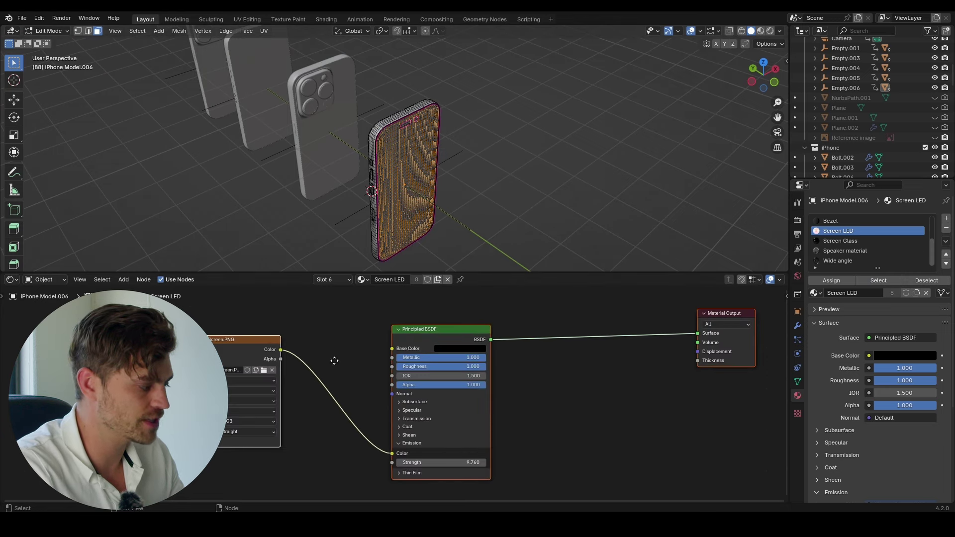
pyautogui.moveTo(334, 360); pyautogui.dragTo(378, 359, button='middle')
pyautogui.click(378, 342)
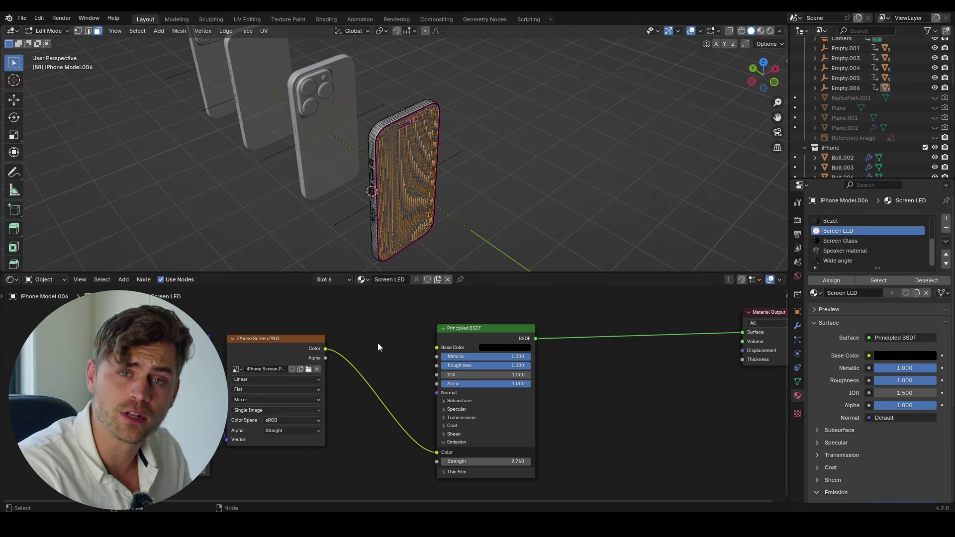
# Step: Return iPhone Model.006 to Object Mode and save the file
pyautogui.keyDown('shift'); pyautogui.moveTo(345, 154); pyautogui.dragTo(342, 177, button='middle'); pyautogui.keyUp('shift')
pyautogui.press('Tab')
pyautogui.hotkey('ctrl', 's')
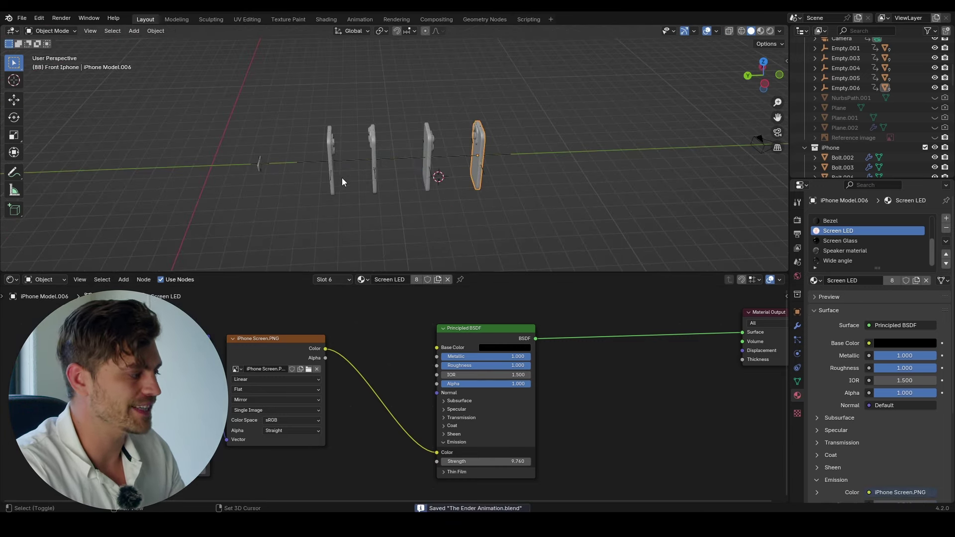
# Step: Go to frame 30 in the Timeline and open the landscape iPhone Model.001 in Edit Mode, framed in the viewport
pyautogui.click(10, 279)
pyautogui.click(89, 318)
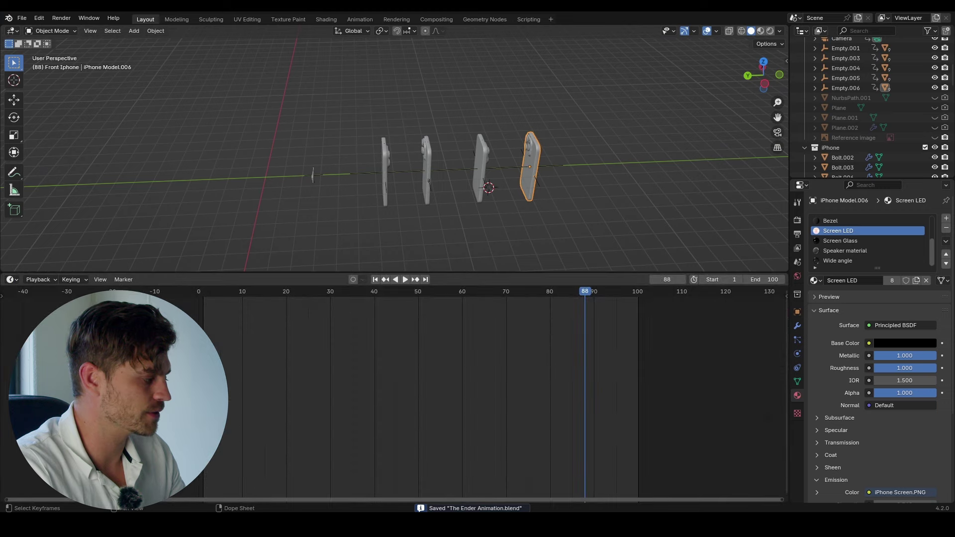
pyautogui.click(330, 291)
pyautogui.click(309, 164)
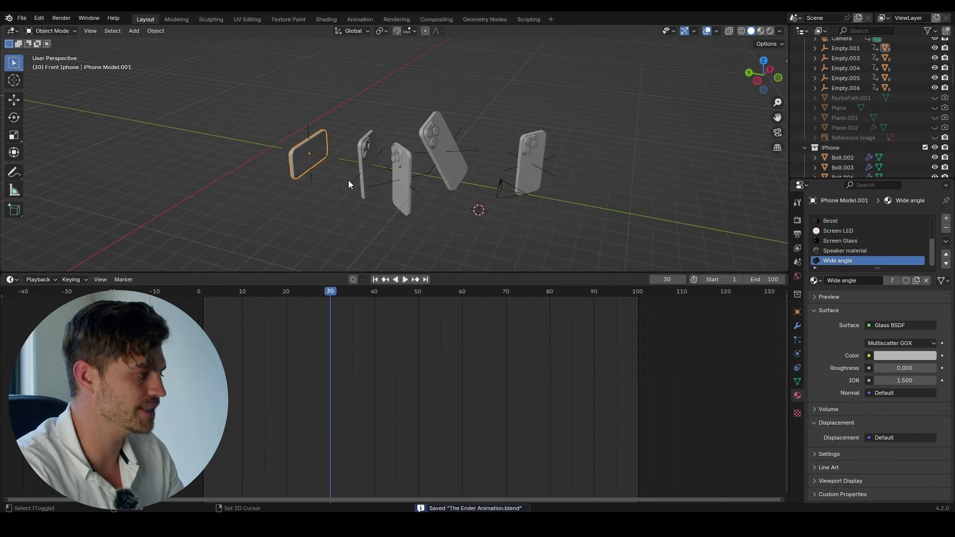
pyautogui.moveTo(348, 180); pyautogui.dragTo(378, 188, button='middle')
pyautogui.press('KP_Decimal')
pyautogui.press('Tab')
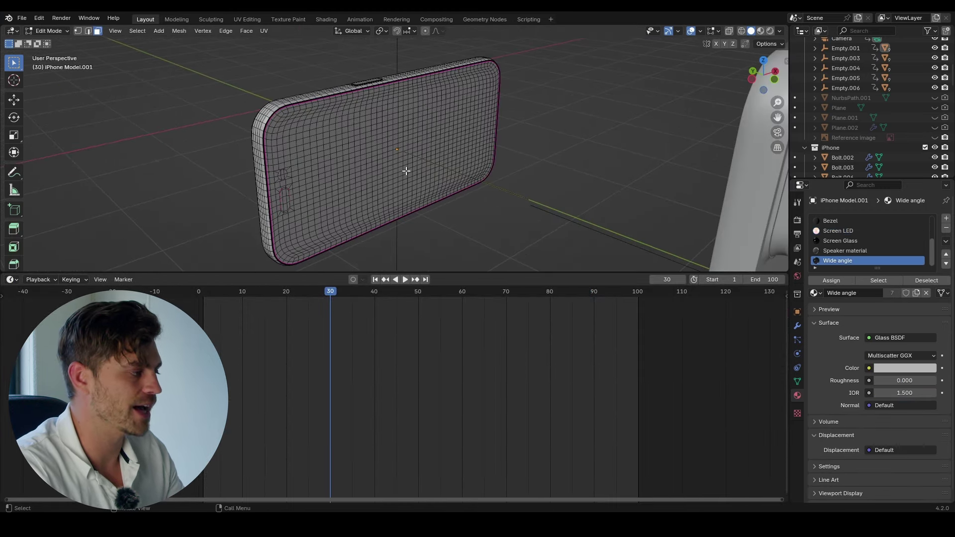
# Step: Make a single-user copy of iPhone Model.001's Screen LED material and show its nodes in the Shader Editor
pyautogui.click(840, 231)
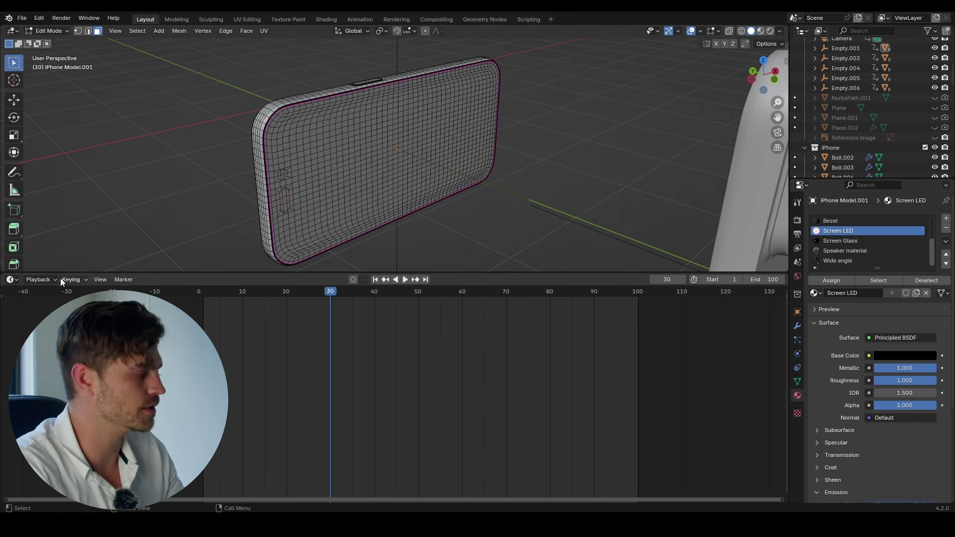
pyautogui.click(12, 280)
pyautogui.click(37, 372)
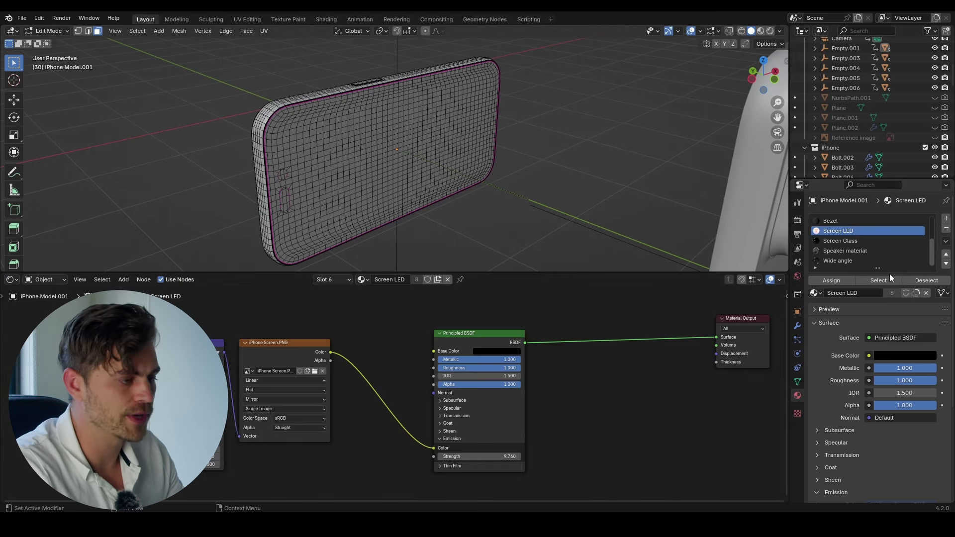
pyautogui.click(916, 293)
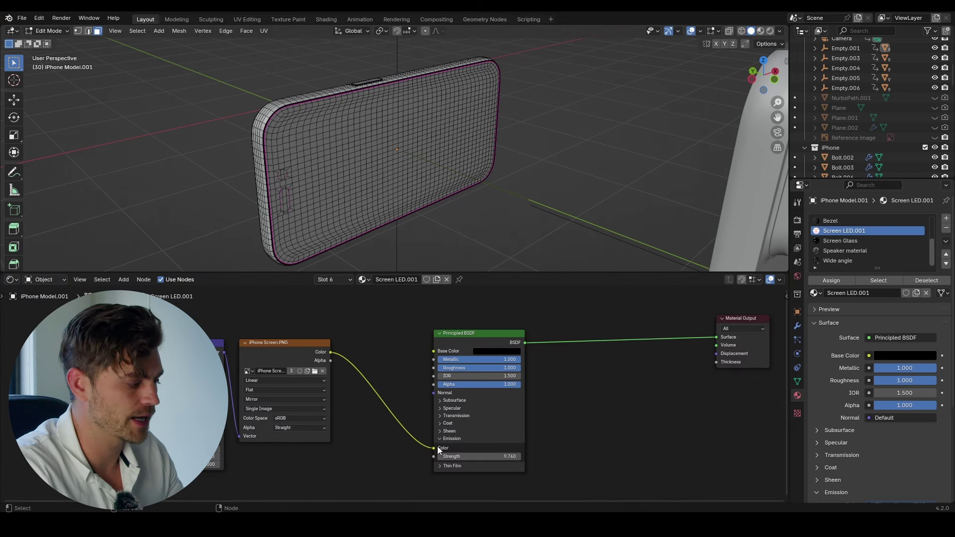
# Step: Disconnect iPhone Screen.PNG from the Screen LED.001 emission color and switch off the emission strength, checking in rendered shading
pyautogui.moveTo(433, 447); pyautogui.dragTo(385, 374)
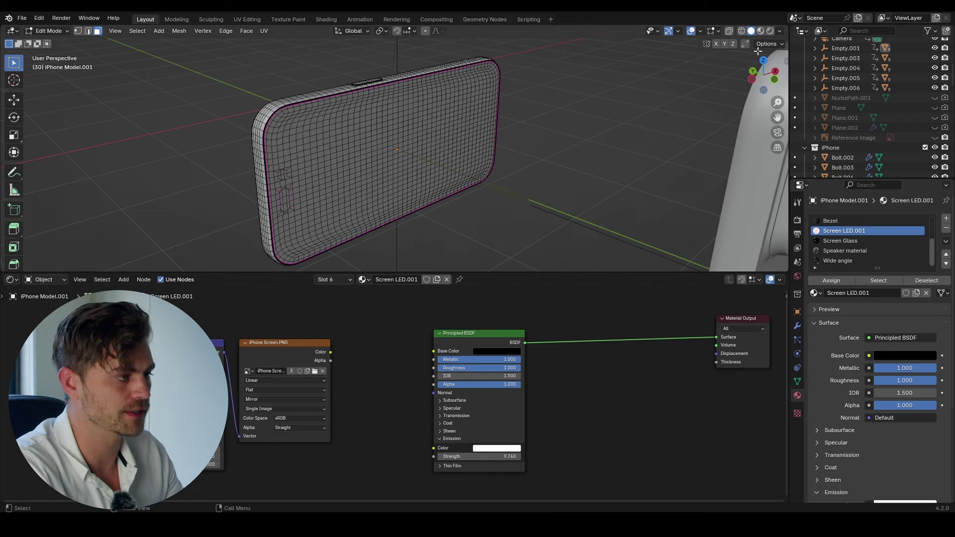
pyautogui.click(771, 31)
pyautogui.scroll(-2, 467, 154)
pyautogui.press('Tab')
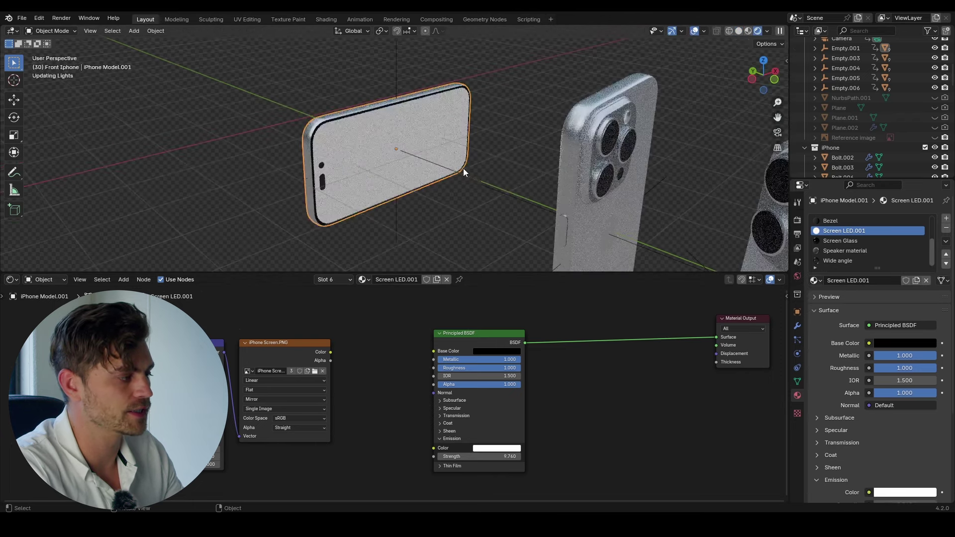
pyautogui.moveTo(528, 480); pyautogui.dragTo(482, 444, button='middle')
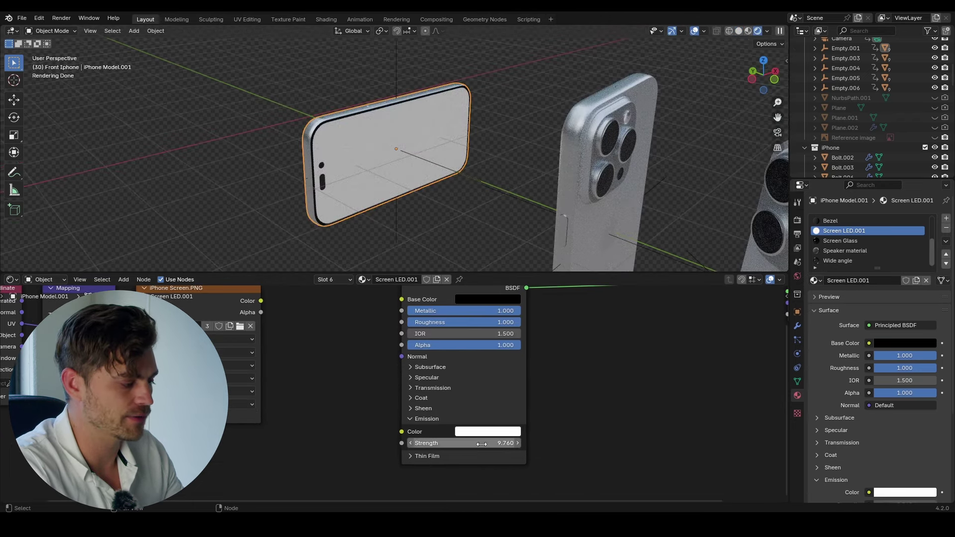
pyautogui.press('Return')
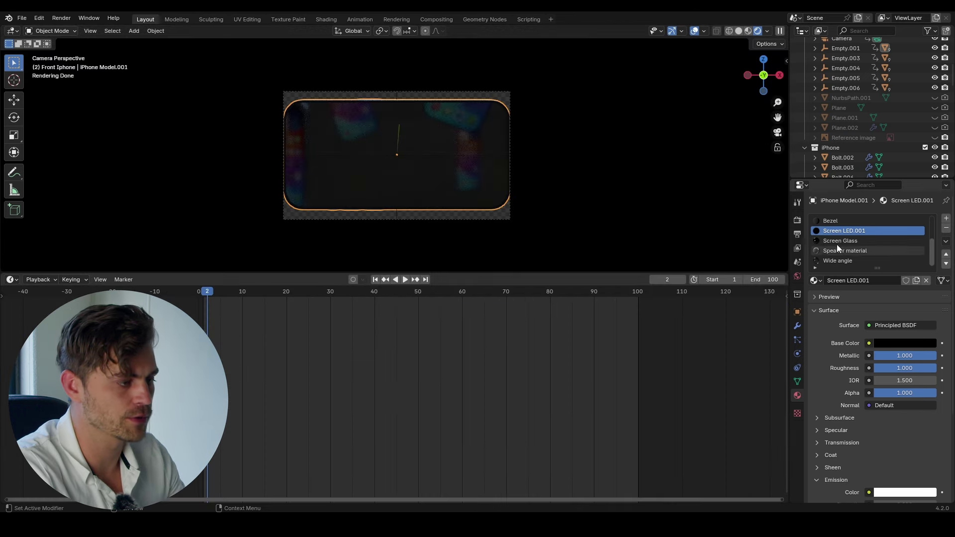
# Step: Make a single-user copy of iPhone Model.001's Screen Glass material and set its Principled BSDF roughness to 1.000
pyautogui.click(840, 241)
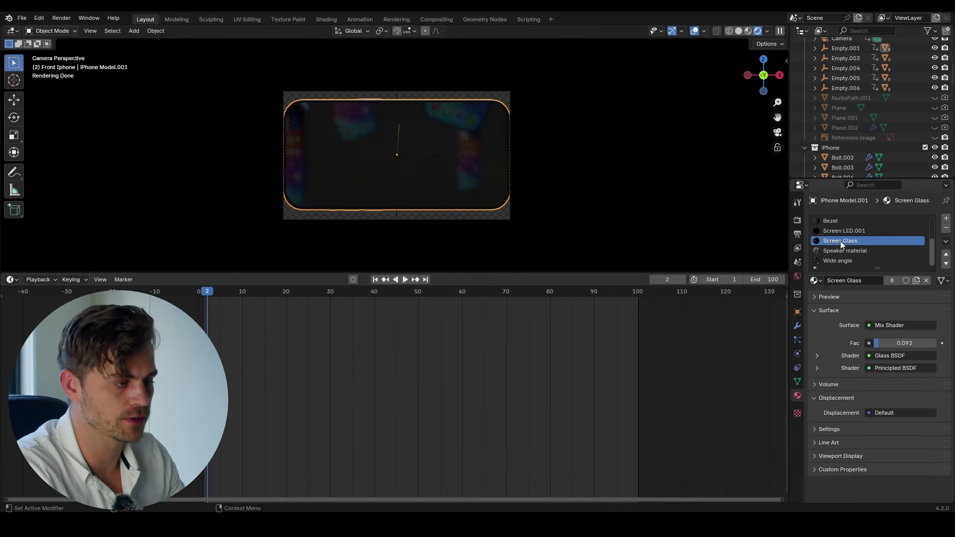
pyautogui.click(917, 280)
pyautogui.click(11, 279)
pyautogui.click(44, 370)
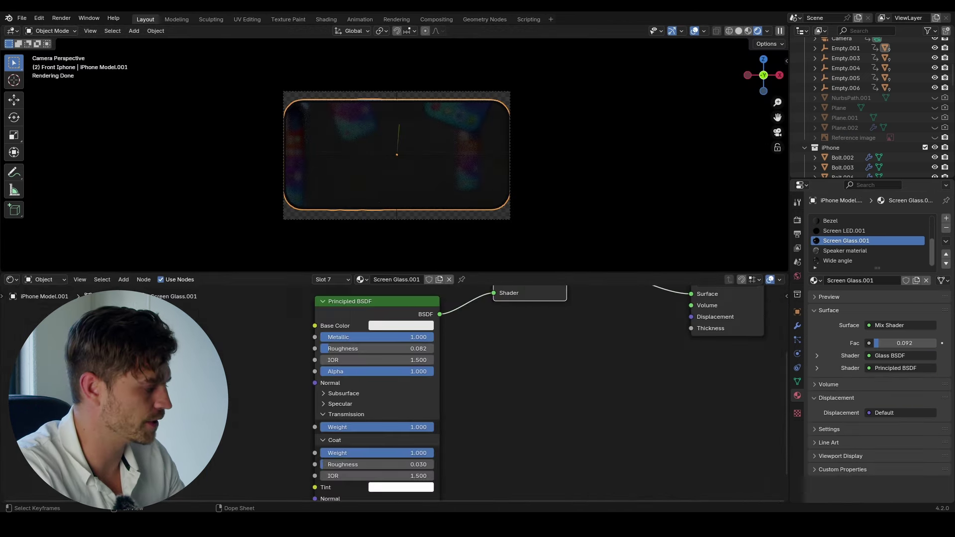
pyautogui.moveTo(425, 349); pyautogui.dragTo(439, 348)
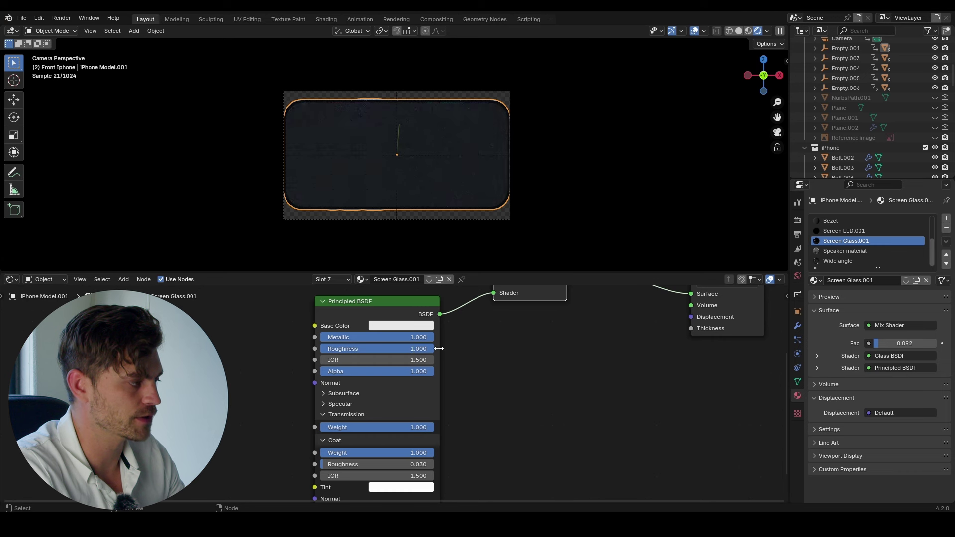
# Step: Show the Timeline in place of the Shader Editor and save the file with the animation at frame 51
pyautogui.scroll(1, 458, 166)
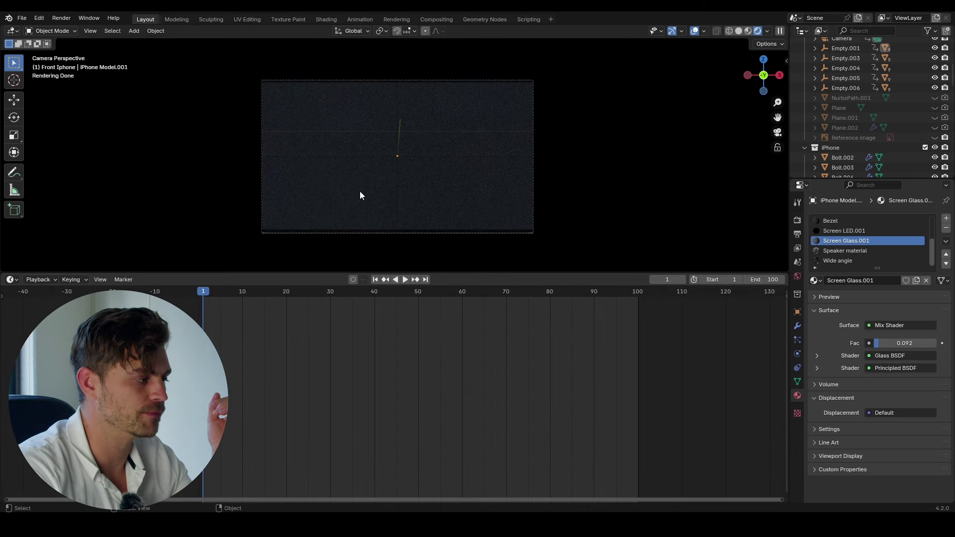
pyautogui.scroll(-1, 360, 195)
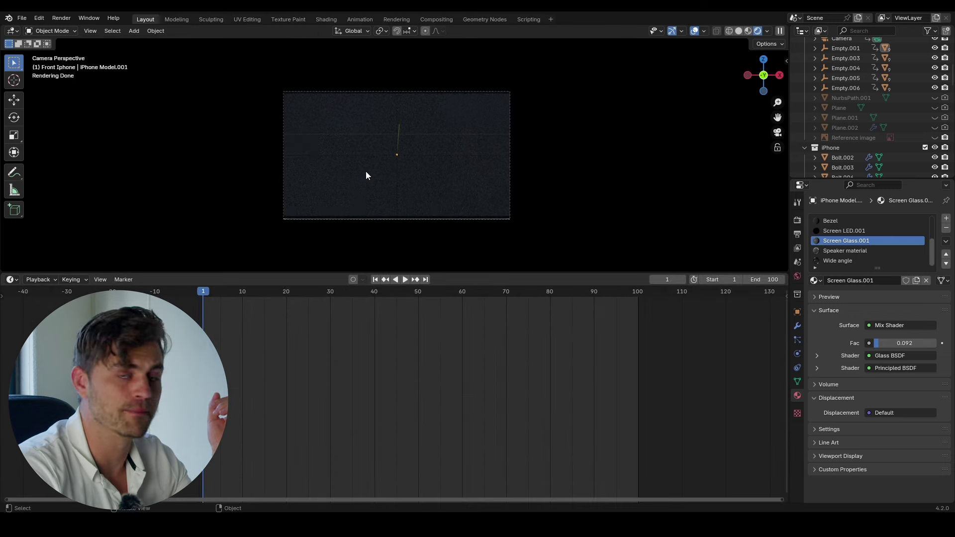
pyautogui.click(11, 280)
pyautogui.click(37, 372)
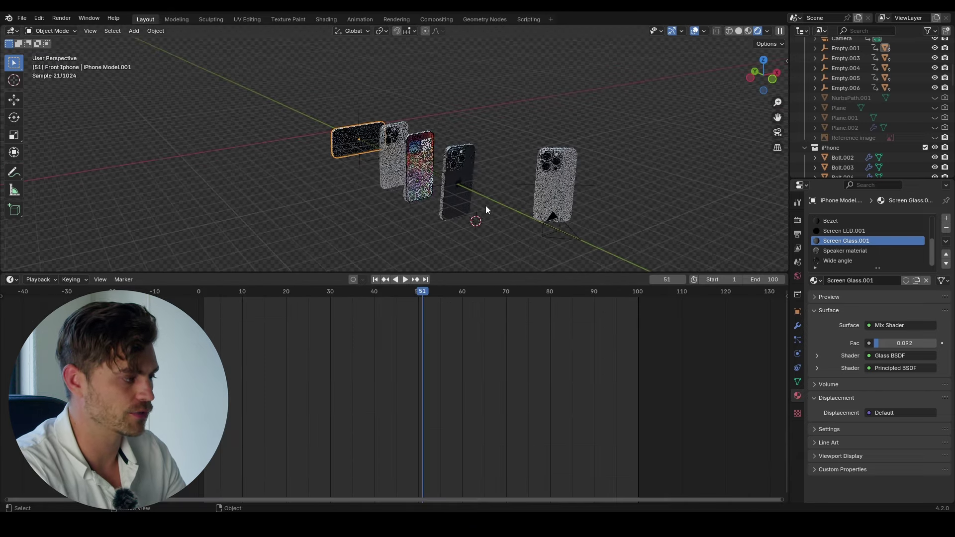
pyautogui.hotkey('ctrl', 's')
# Step: Add an area light at the 3D cursor, scale it up and stretch it along the global Y axis
pyautogui.moveTo(678, 68); pyautogui.dragTo(453, 169, button='middle')
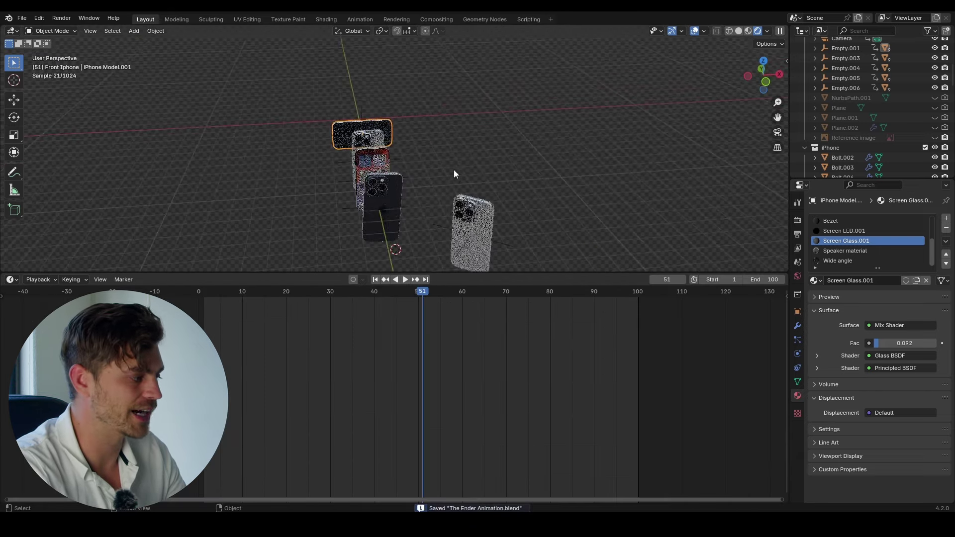
pyautogui.hotkey('shift', 'a')
pyautogui.moveTo(428, 320)
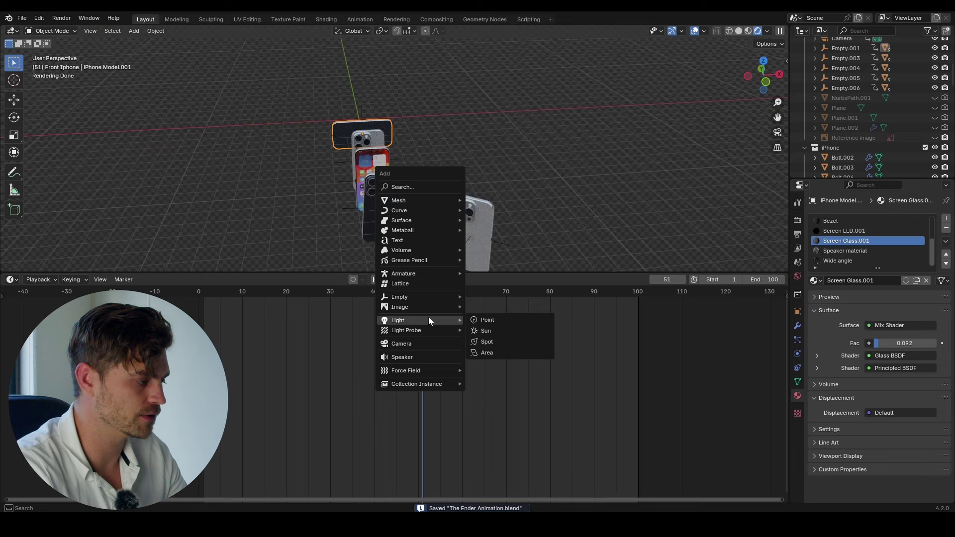
pyautogui.click(505, 352)
pyautogui.scroll(-3, 470, 218)
pyautogui.press('s')
pyautogui.click(495, 61)
pyautogui.press('s')
pyautogui.press('y')
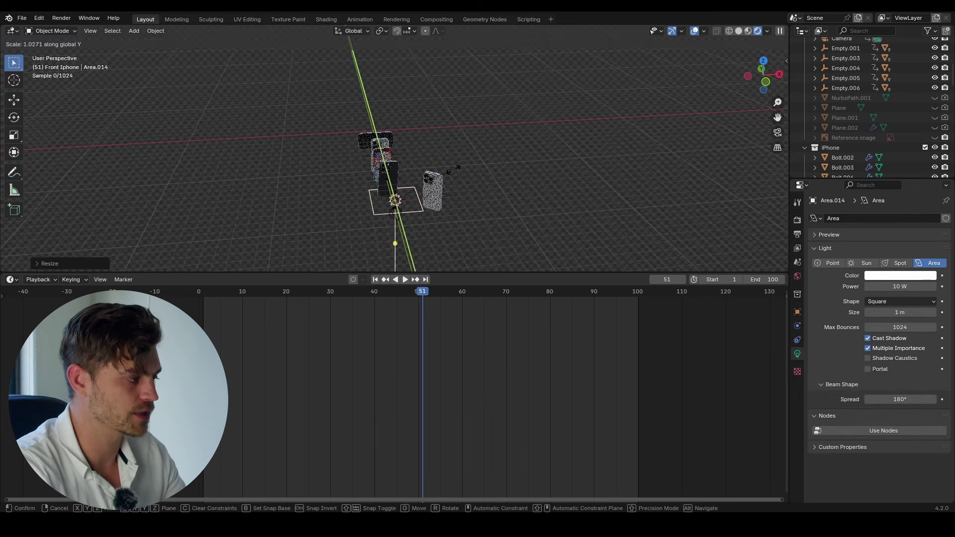
# Step: Tilt the area light about Y, place it high beside the row of iPhones and set its power to 617.4 W
pyautogui.press('r')
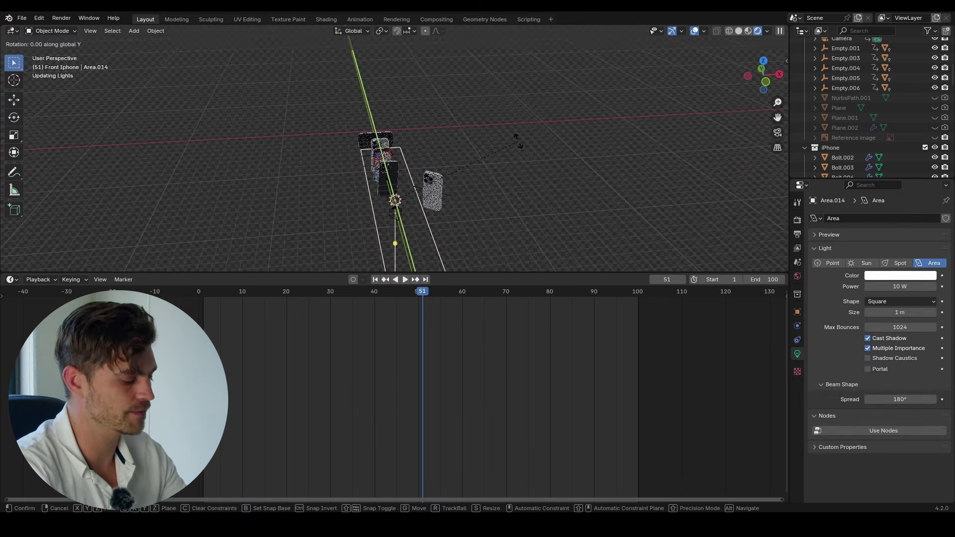
pyautogui.press('g')
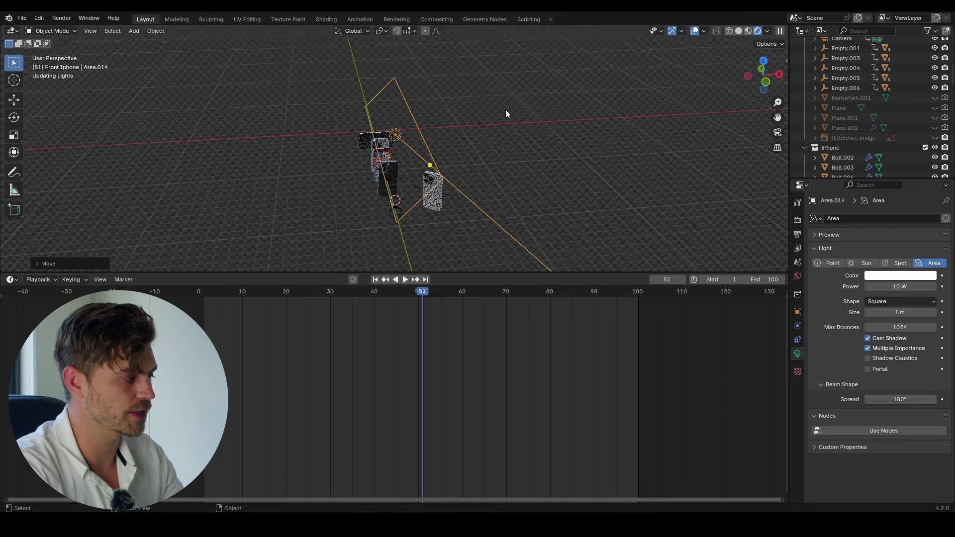
pyautogui.press('x')
pyautogui.click(469, 131)
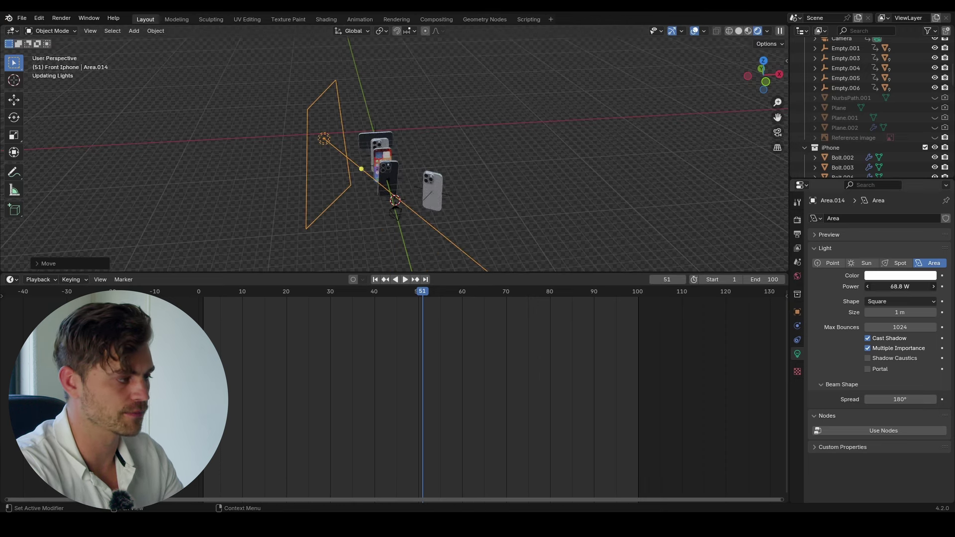
# Step: Go to frame 86 and duplicate the area light to the opposite side of the iPhones
pyautogui.press('KP_0')
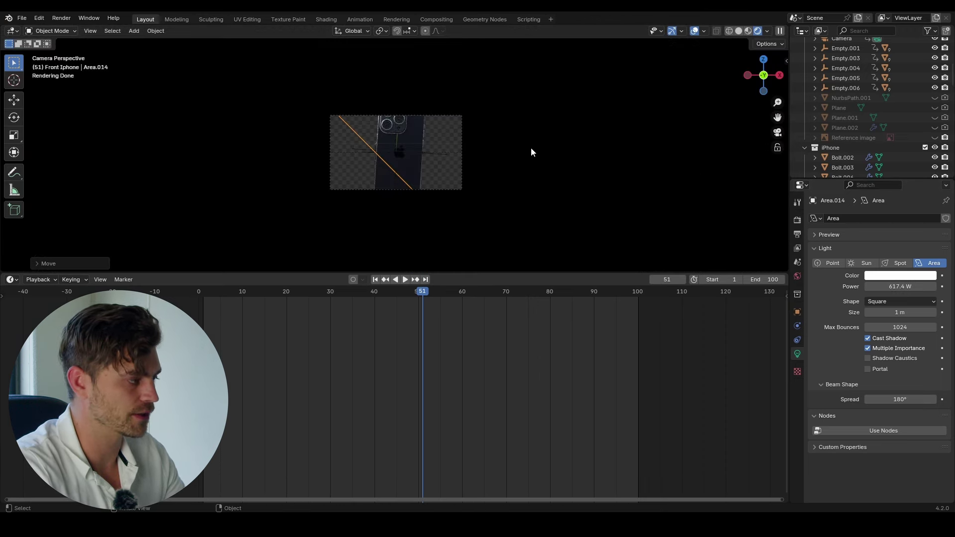
pyautogui.scroll(-10, 917, 155)
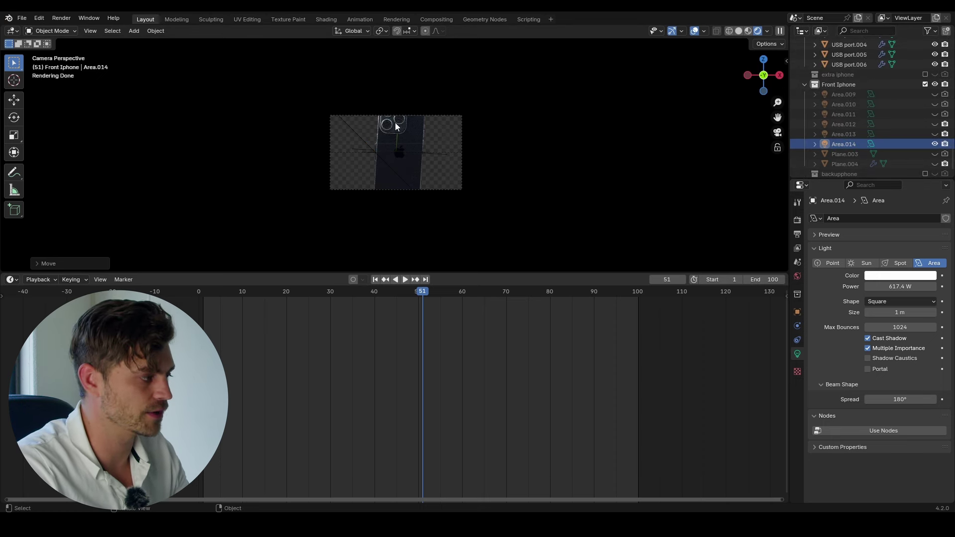
pyautogui.scroll(5, 398, 127)
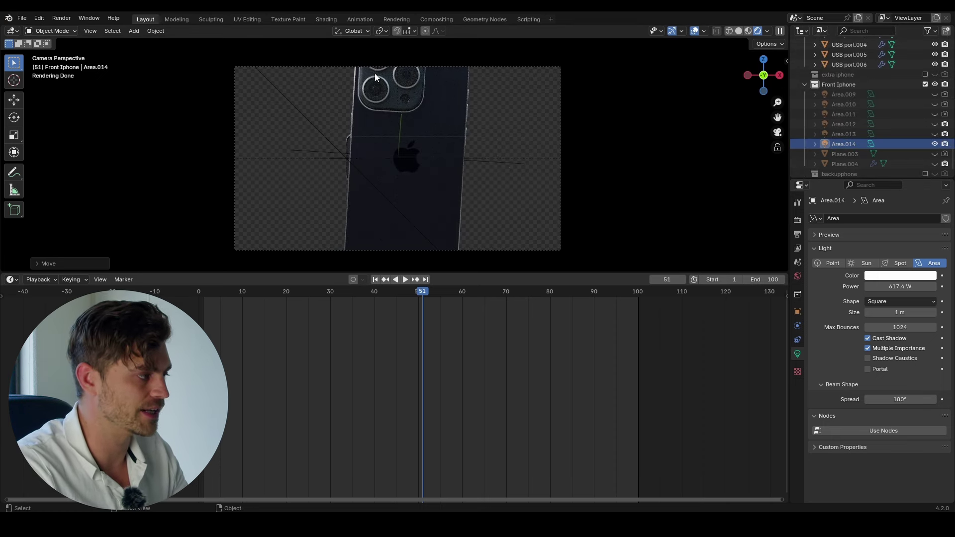
pyautogui.moveTo(375, 293); pyautogui.dragTo(575, 285)
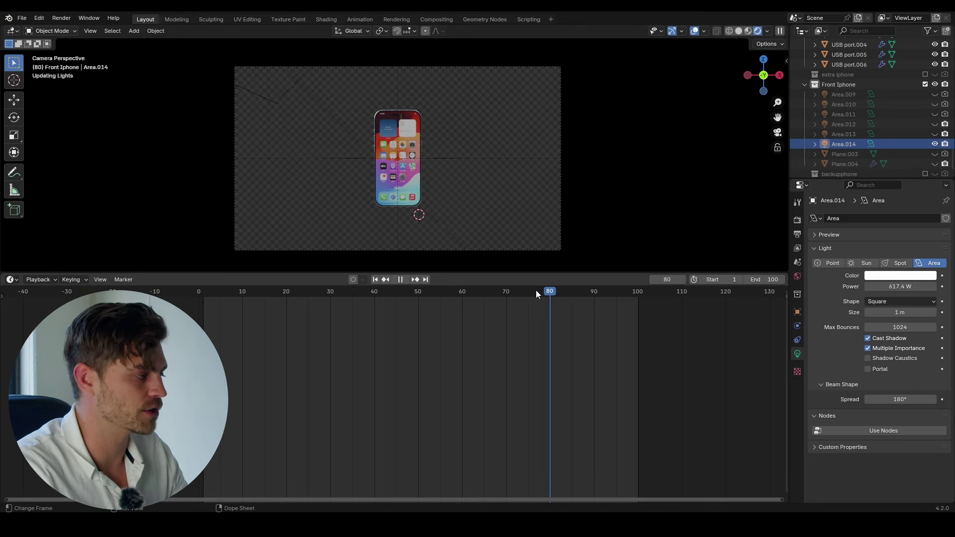
pyautogui.moveTo(536, 291); pyautogui.dragTo(576, 290)
pyautogui.moveTo(431, 155); pyautogui.dragTo(397, 163, button='middle')
pyautogui.scroll(-5, 439, 173)
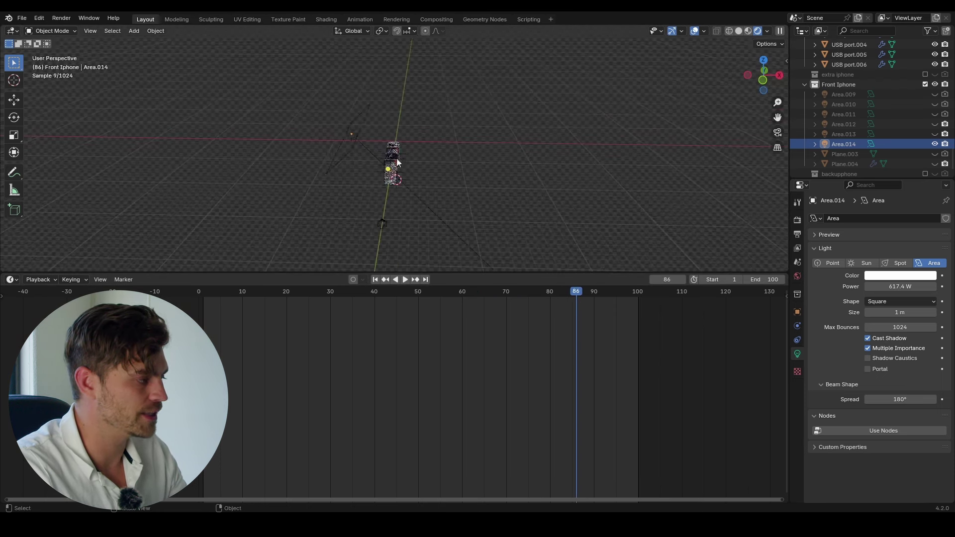
pyautogui.click(359, 131)
pyautogui.hotkey('shift', 'd')
pyautogui.click(483, 167)
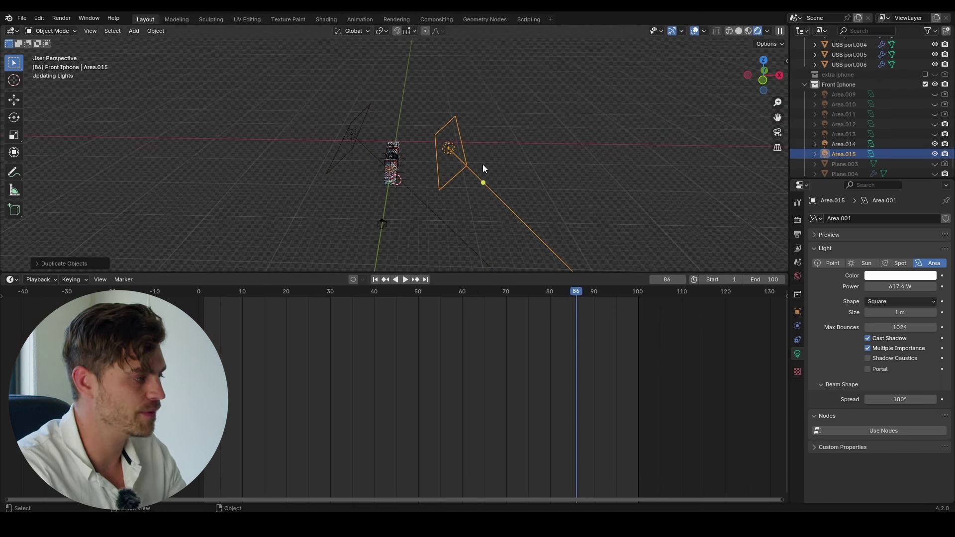
# Step: Clear the duplicated light's rotation and rotate it about Y so it points sideways at the iPhones
pyautogui.hotkey('alt', 'r')
pyautogui.press('r')
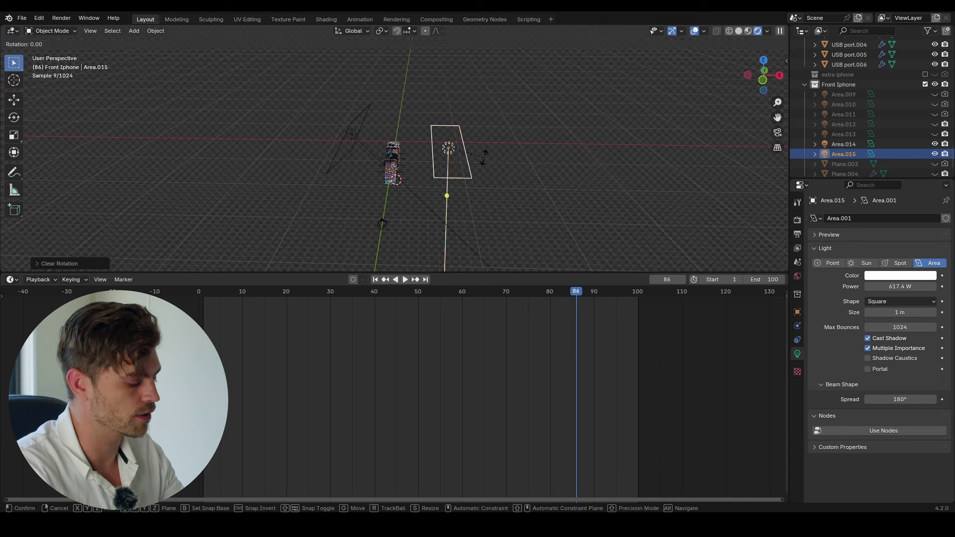
pyautogui.press('y')
pyautogui.rightClick(483, 157)
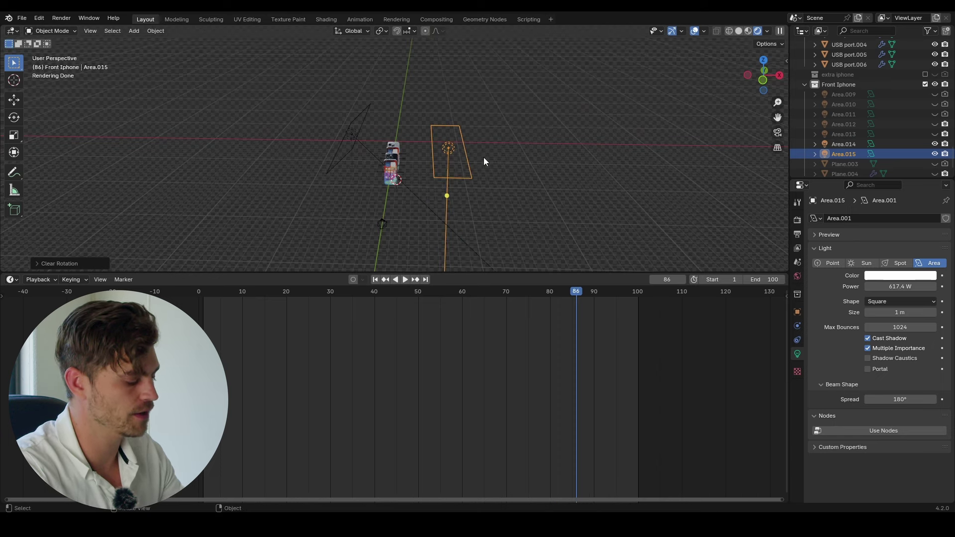
pyautogui.press('r')
pyautogui.press('y')
pyautogui.press('Return')
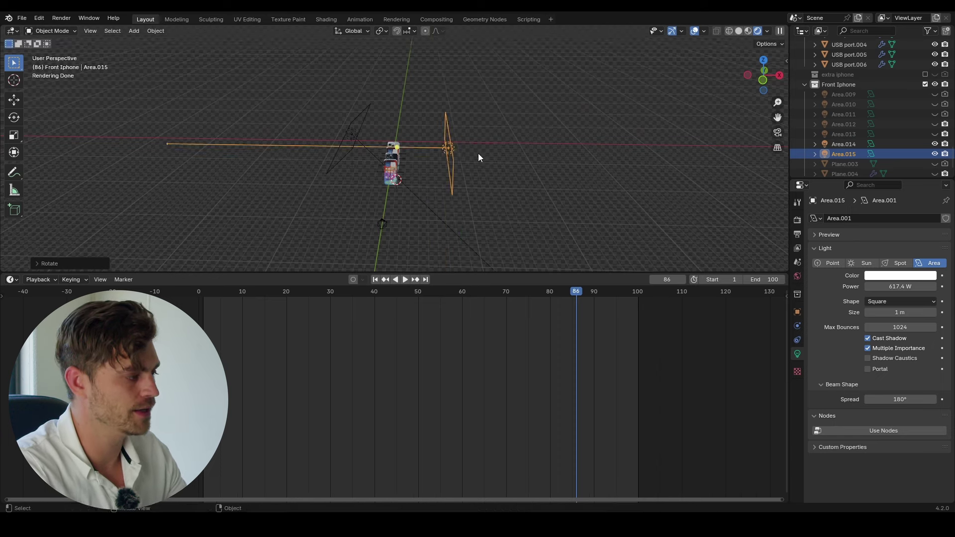
# Step: Move the duplicated light to the right of the front iPhone as seen by the camera and lower it along Z
pyautogui.press('g')
pyautogui.click(474, 165)
pyautogui.press('KP_0')
pyautogui.press('Home')
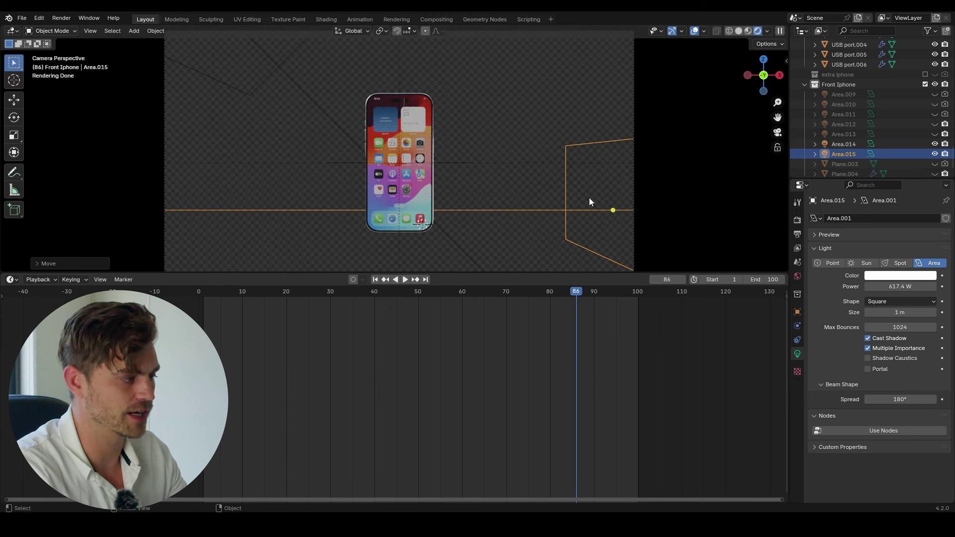
pyautogui.press('g')
pyautogui.press('z')
pyautogui.click(596, 240)
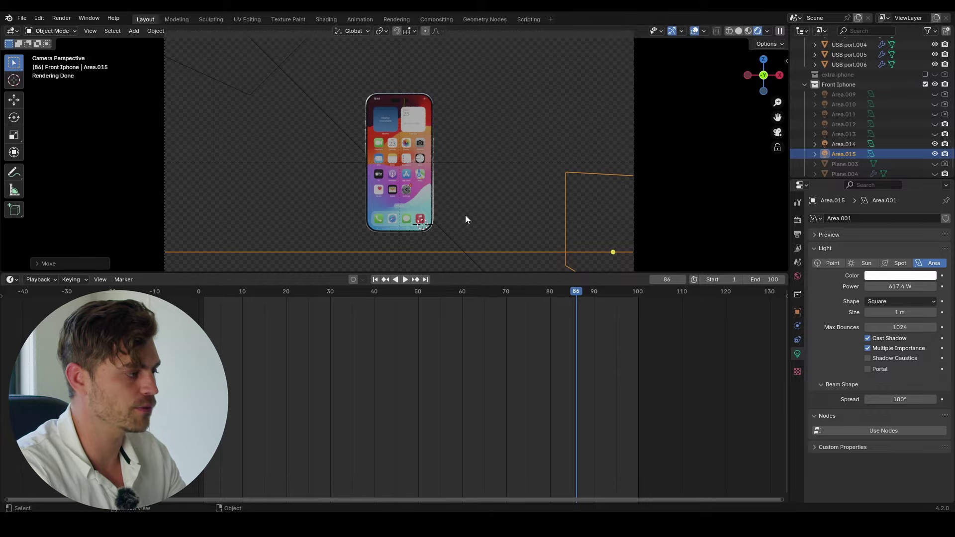
# Step: Check the iPhones at frames 26 and 58, go to frame 85, and add a mesh plane scaled up beneath them
pyautogui.moveTo(553, 293); pyautogui.dragTo(312, 294)
pyautogui.press('KP_0')
pyautogui.moveTo(373, 219); pyautogui.dragTo(417, 222, button='middle')
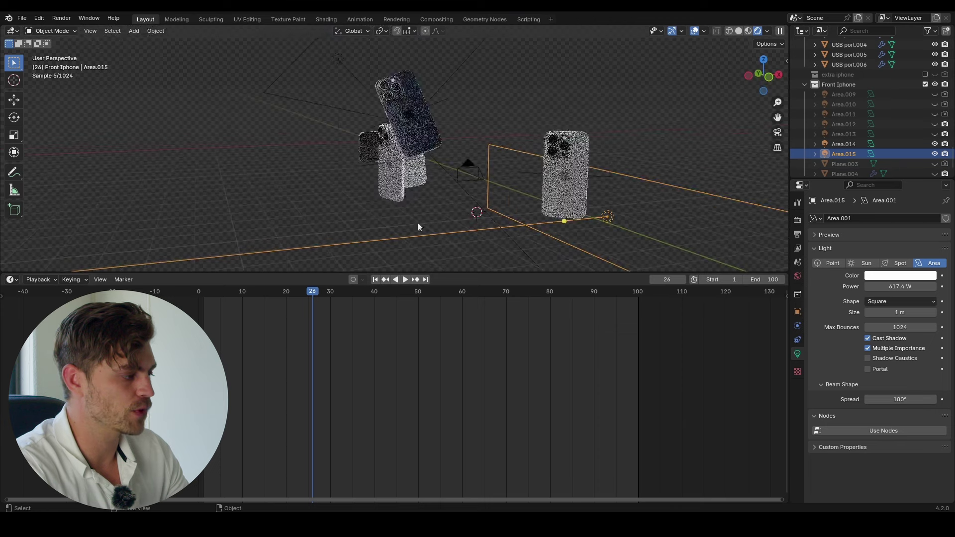
pyautogui.click(452, 293)
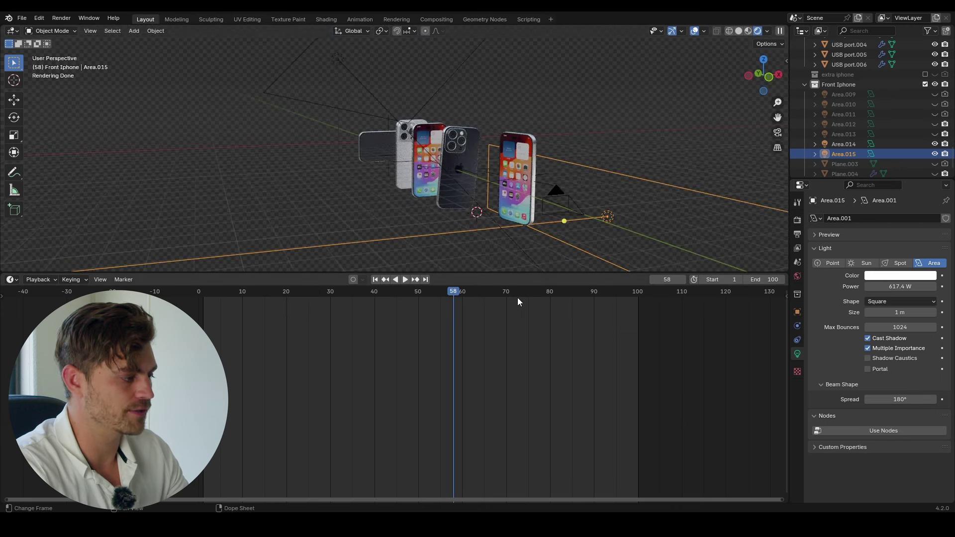
pyautogui.moveTo(556, 294); pyautogui.dragTo(571, 293)
pyautogui.moveTo(563, 222); pyautogui.dragTo(507, 211, button='middle')
pyautogui.hotkey('shift', 'a')
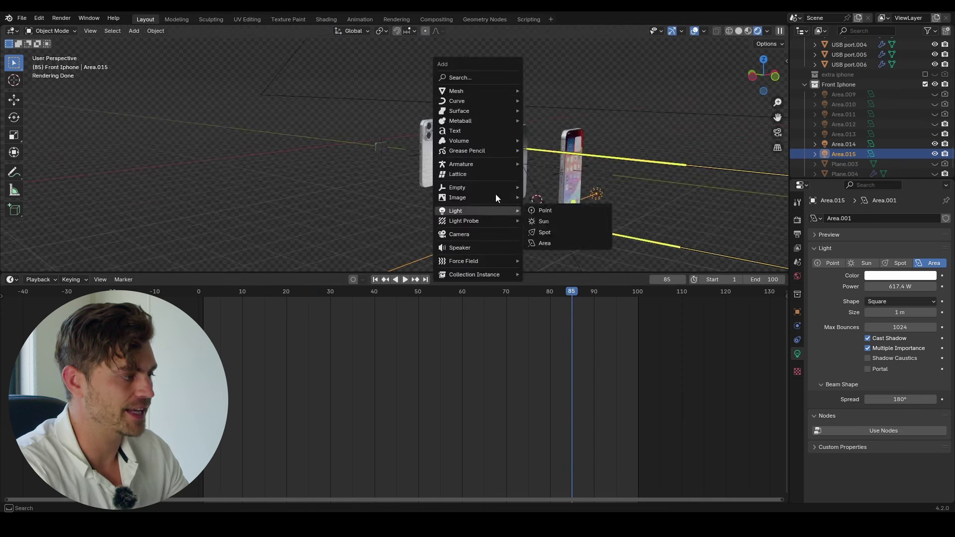
pyautogui.moveTo(494, 90)
pyautogui.click(556, 91)
pyautogui.scroll(-3, 493, 140)
pyautogui.press('s')
pyautogui.click(115, 160)
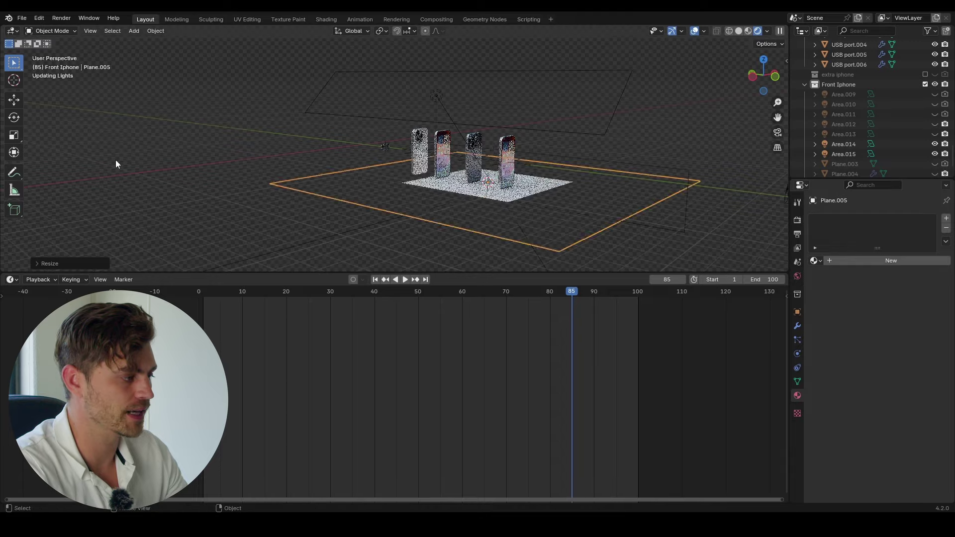
# Step: Lower the plane along Z to just under the iPhones' bases and widen it along X as a floor
pyautogui.moveTo(412, 168); pyautogui.dragTo(406, 132, button='middle')
pyautogui.press('g')
pyautogui.press('z')
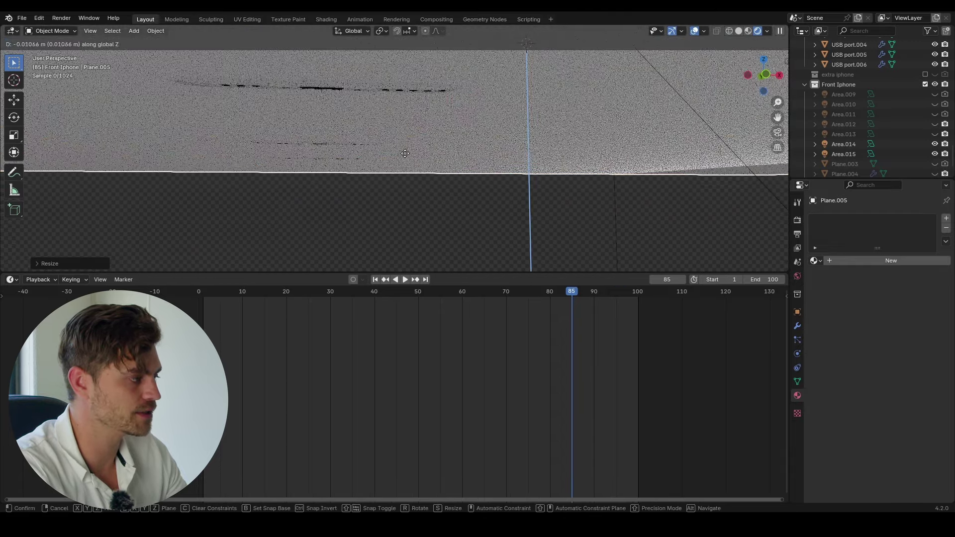
pyautogui.click(394, 143)
pyautogui.moveTo(394, 143); pyautogui.dragTo(456, 208, button='middle')
pyautogui.press('s')
pyautogui.press('x')
pyautogui.click(433, 249)
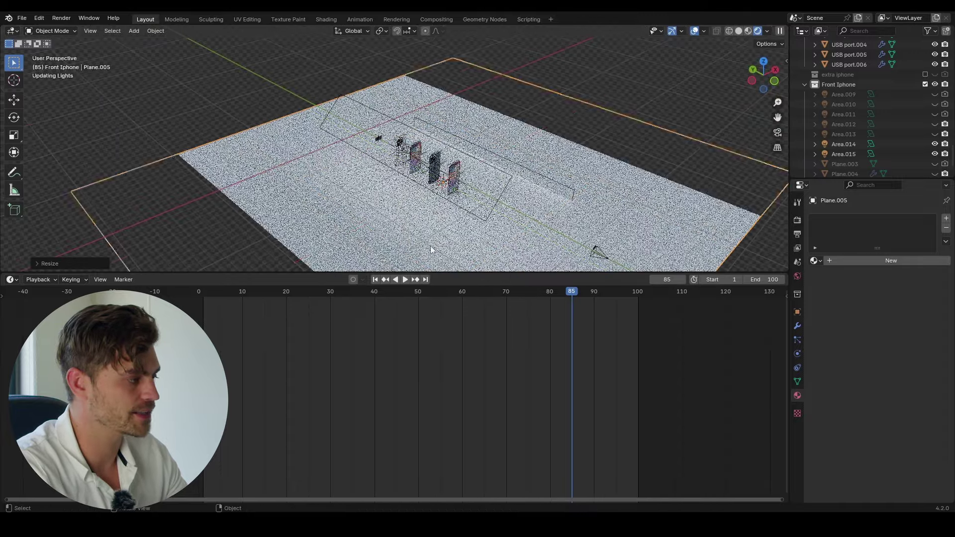
# Step: Extrude the plane's edge behind the iPhones upward along Z by about 17 m to form a backdrop wall
pyautogui.press('Tab')
pyautogui.moveTo(376, 115); pyautogui.dragTo(358, 168, button='middle')
pyautogui.press('e')
pyautogui.press('z')
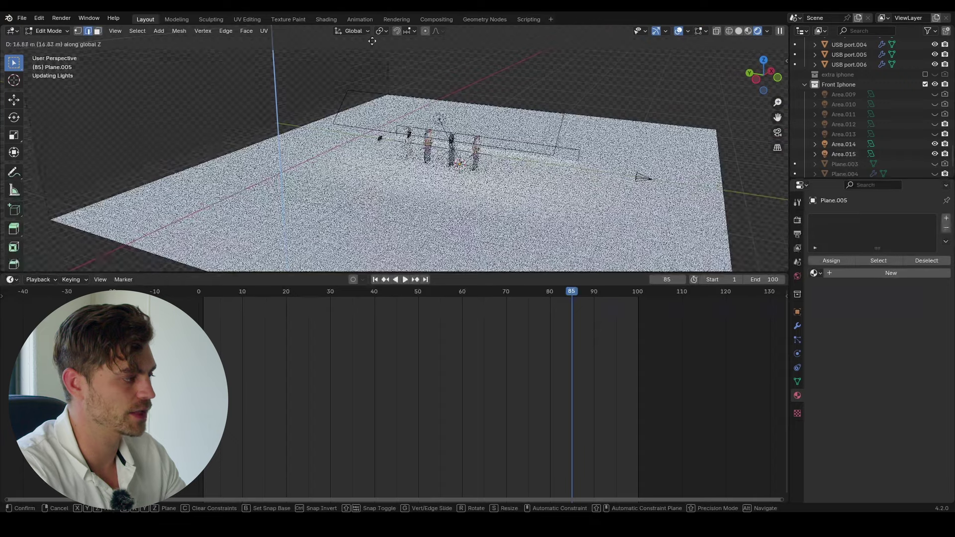
pyautogui.click(373, 41)
pyautogui.press('Tab')
# Step: Apply the backdrop's scale and bevel the edge between floor and wall about 6.5 m wide with many segments
pyautogui.hotkey('ctrl', 'a')
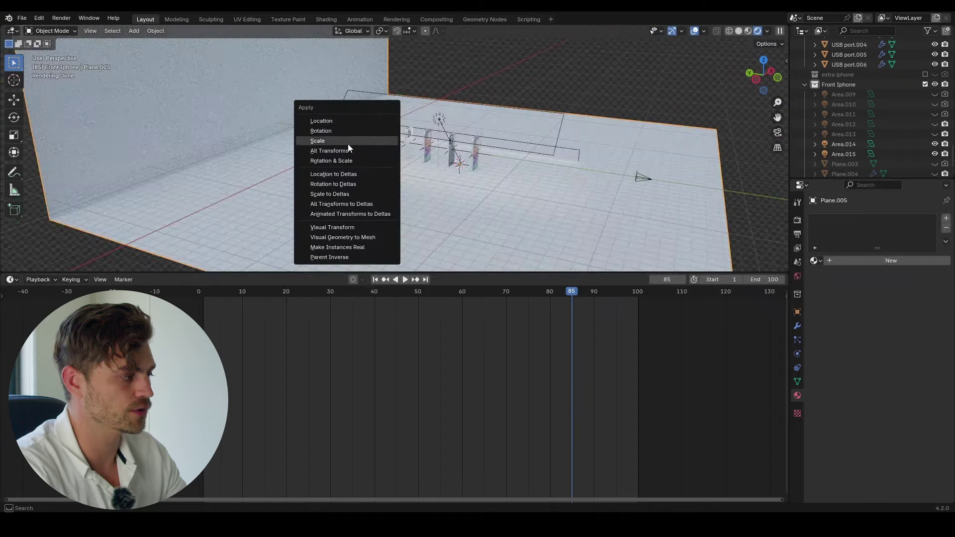
pyautogui.click(347, 143)
pyautogui.hotkey('ctrl', 'a')
pyautogui.click(271, 161)
pyautogui.press('Tab')
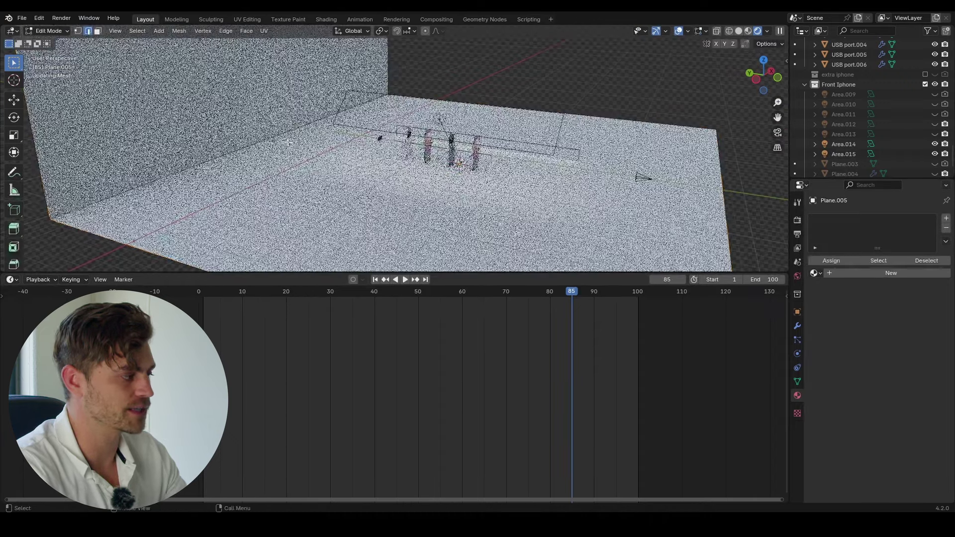
pyautogui.click(286, 131)
pyautogui.hotkey('ctrl', 'b')
pyautogui.scroll(10, 348, 162)
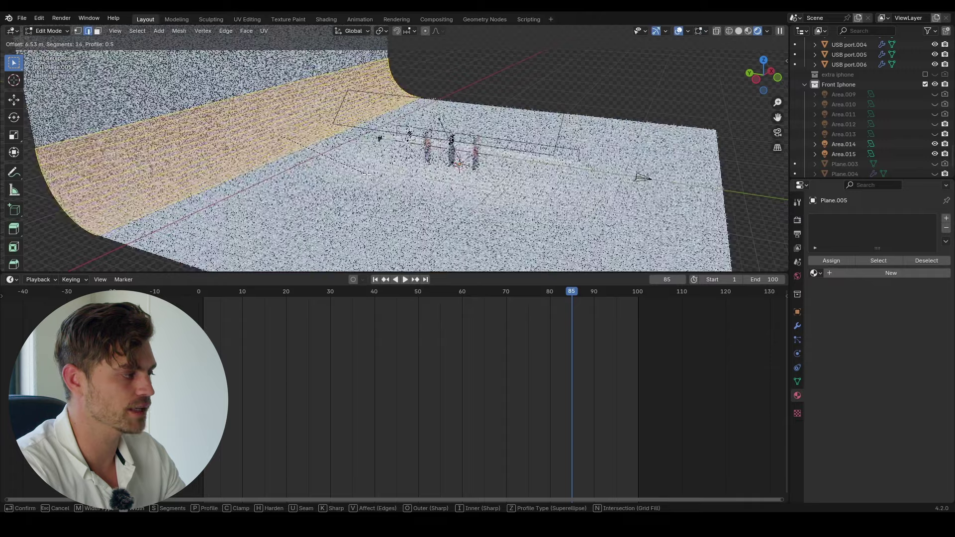
pyautogui.click(367, 174)
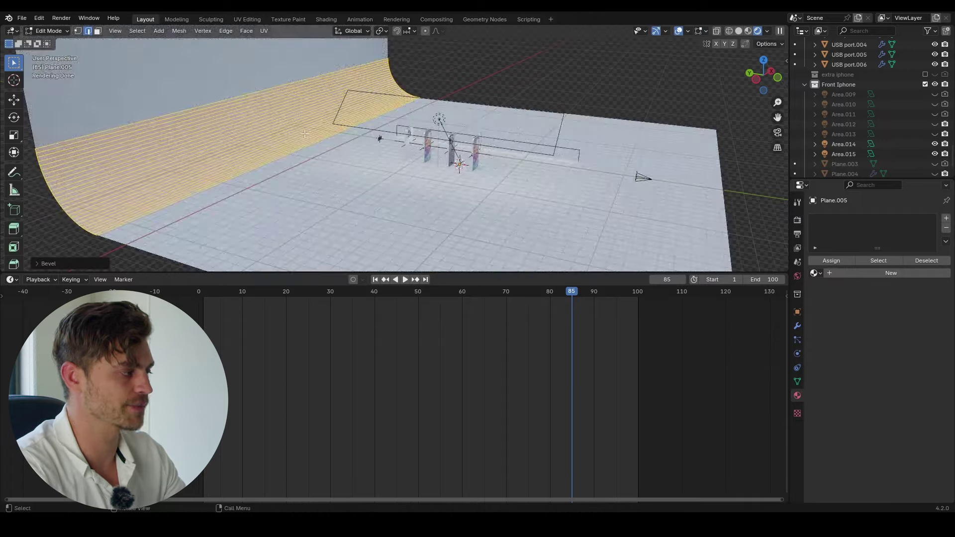
# Step: Apply Shade Auto Smooth to the backdrop plane and check it through the camera
pyautogui.press('Tab')
pyautogui.rightClick(304, 133)
pyautogui.click(257, 48)
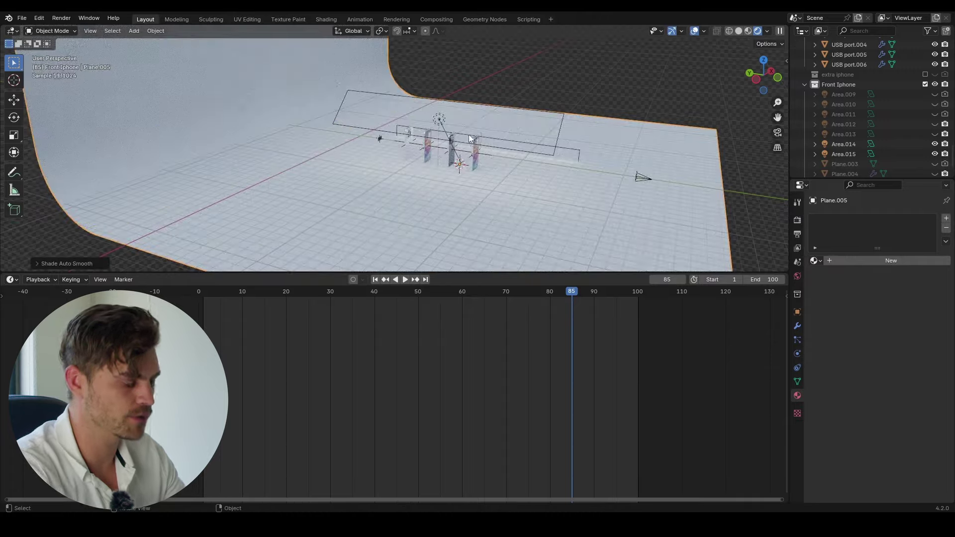
pyautogui.press('KP_0')
pyautogui.scroll(1, 515, 174)
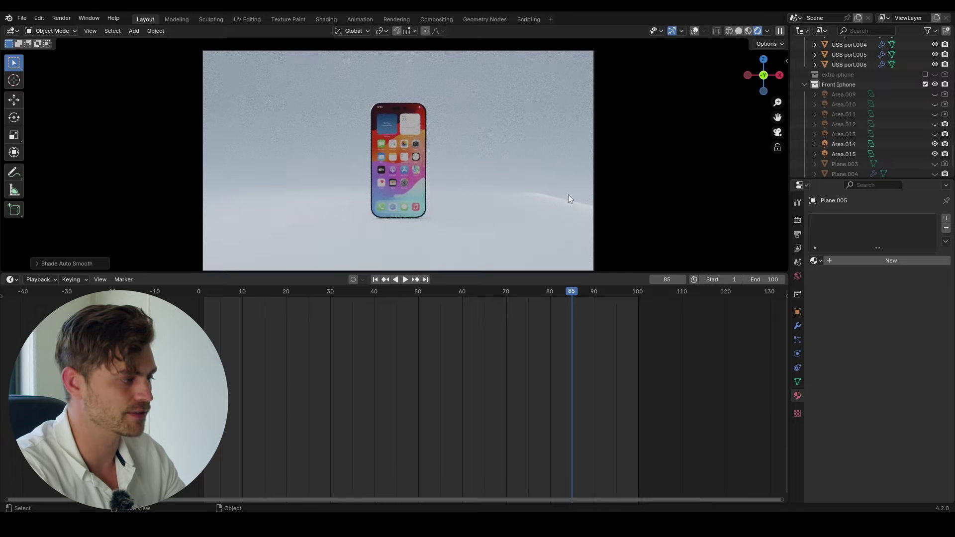
# Step: Select the Area.015 light and raise it along the global Z axis
pyautogui.click(853, 154)
pyautogui.press('g')
pyautogui.press('z')
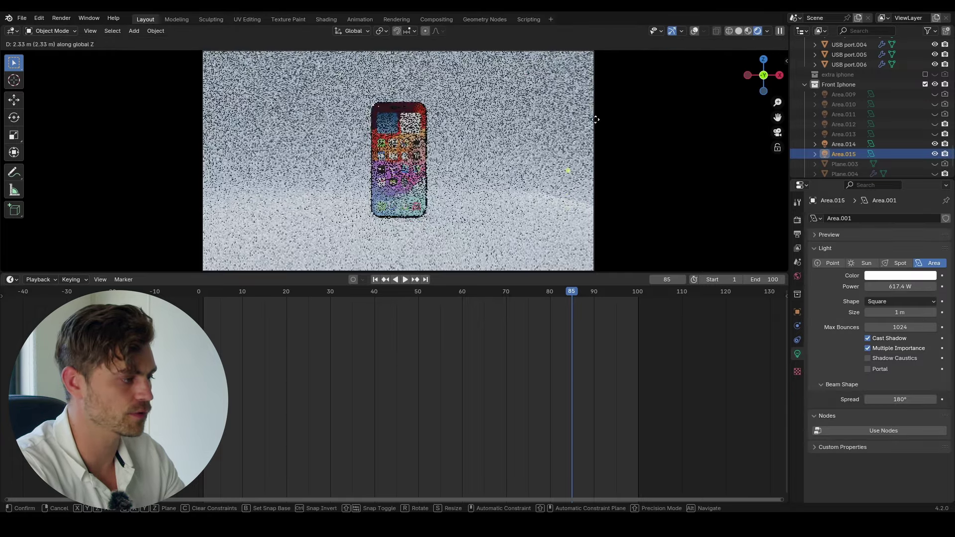
pyautogui.click(603, 108)
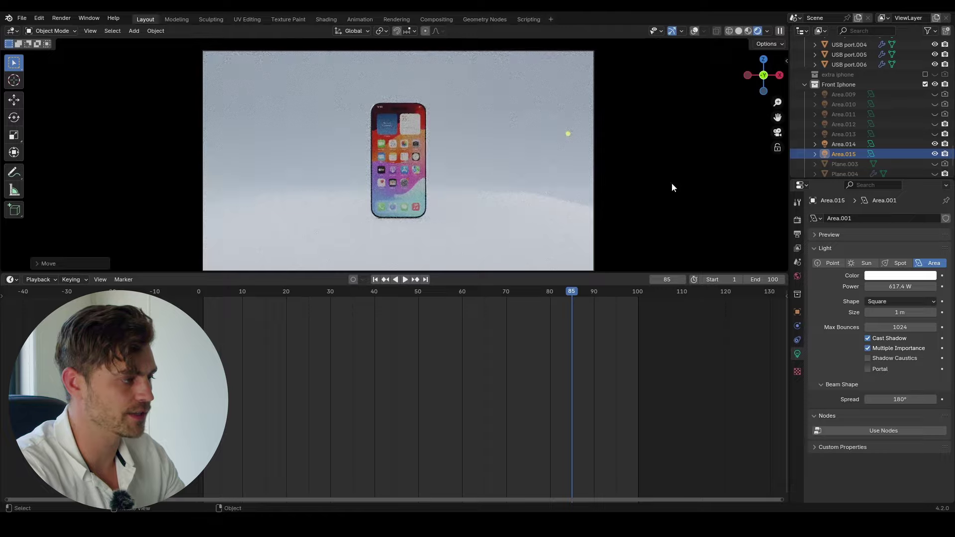
# Step: Scale the Area.015 light down along the global Z axis and lower it about 1.6 m along Z
pyautogui.press('s')
pyautogui.press('z')
pyautogui.click(573, 88)
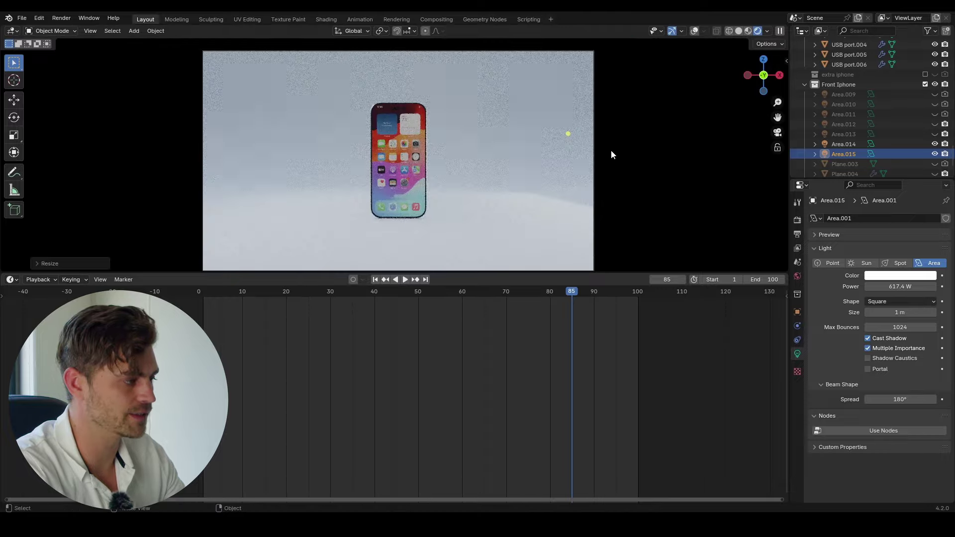
pyautogui.moveTo(611, 150); pyautogui.dragTo(605, 154, button='middle')
pyautogui.press('g')
pyautogui.press('z')
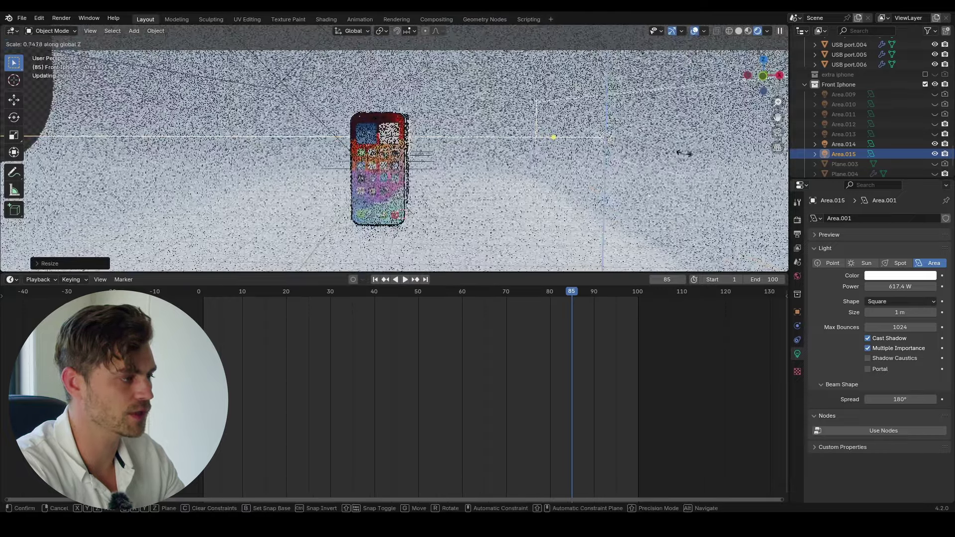
pyautogui.click(639, 188)
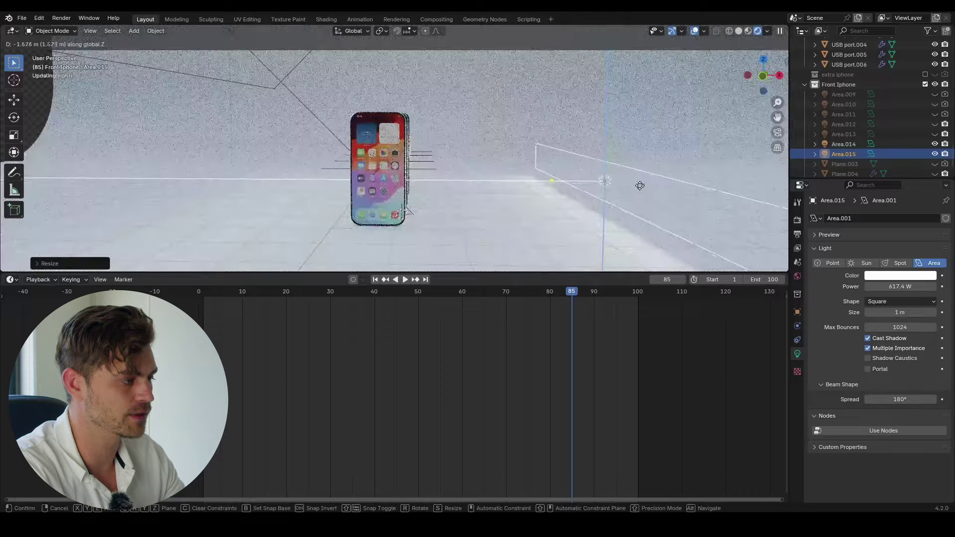
# Step: Shift Area.015 along the global Y axis in the camera view and narrow its beam spread to 10.2°
pyautogui.press('KP_0')
pyautogui.press('g')
pyautogui.press('y')
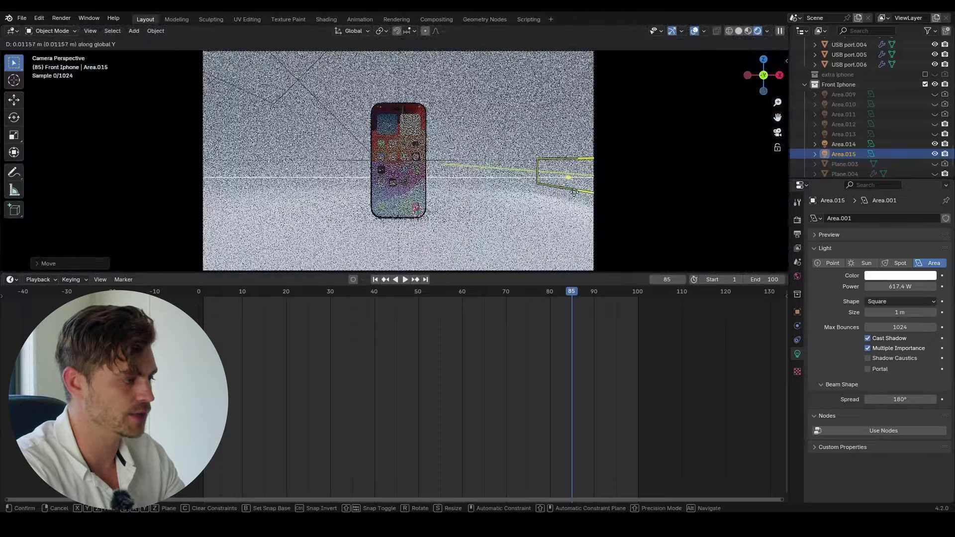
pyautogui.click(672, 172)
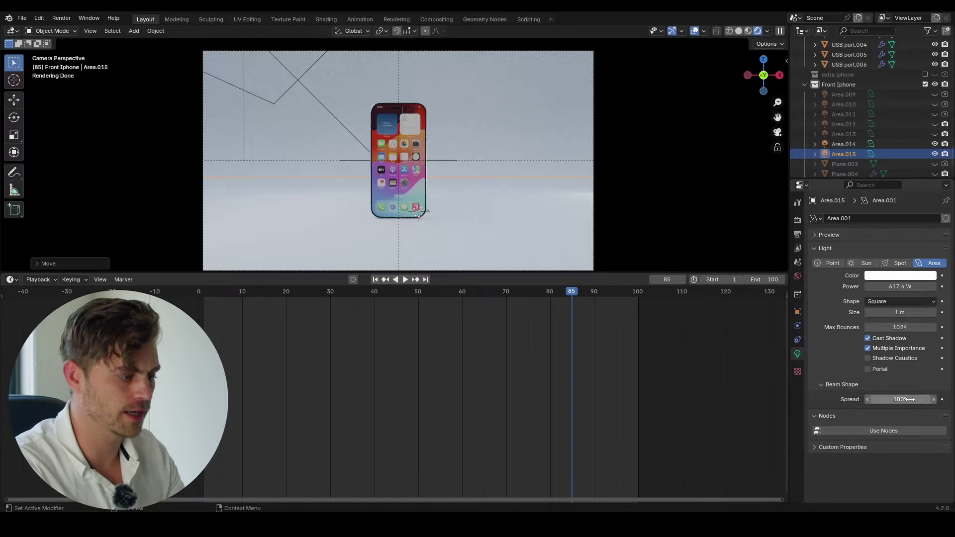
pyautogui.moveTo(900, 399)
pyautogui.mouseDown()
pyautogui.moveTo(866, 399)
pyautogui.moveTo(885, 400)
pyautogui.mouseUp()
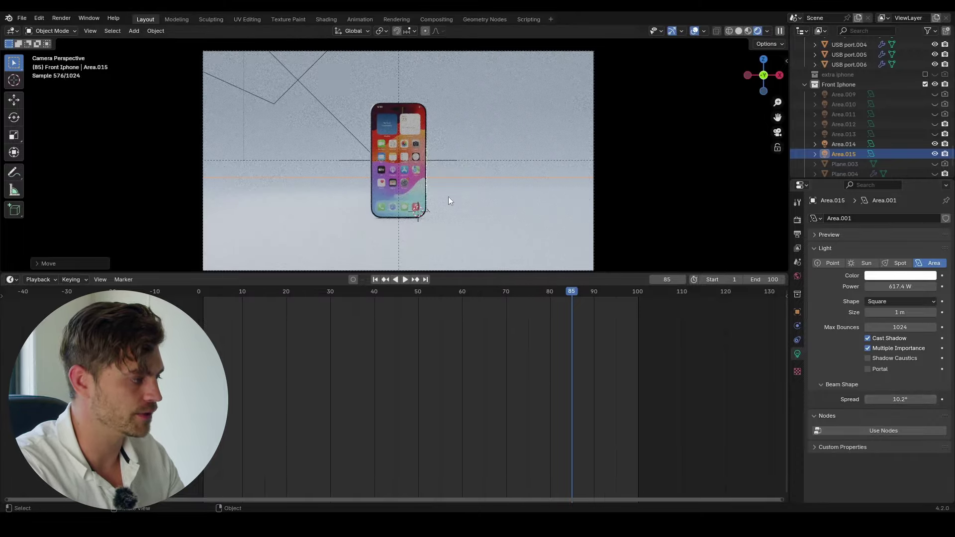
pyautogui.scroll(2, 449, 201)
pyautogui.scroll(4, 466, 200)
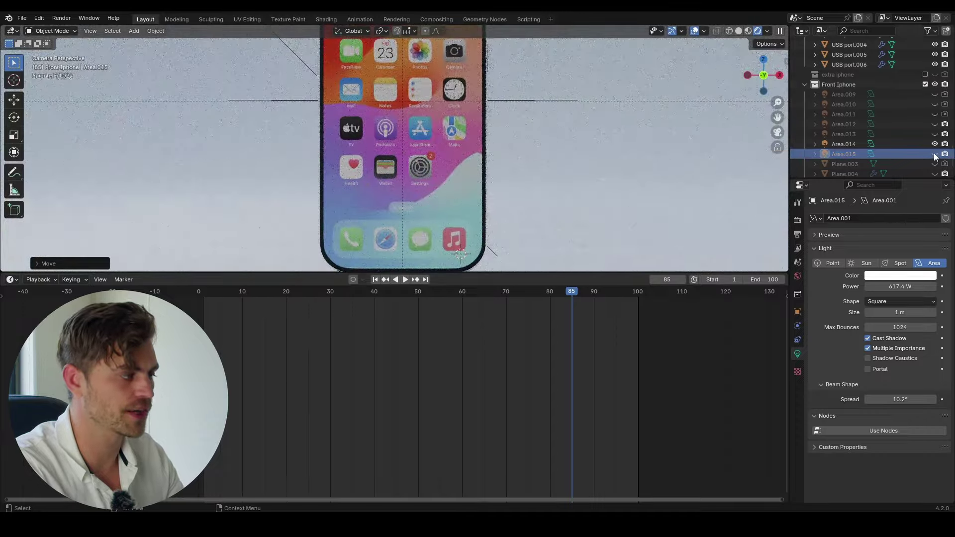
# Step: Go to frame 13, duplicate the large area light and scale the copy down
pyautogui.click(430, 291)
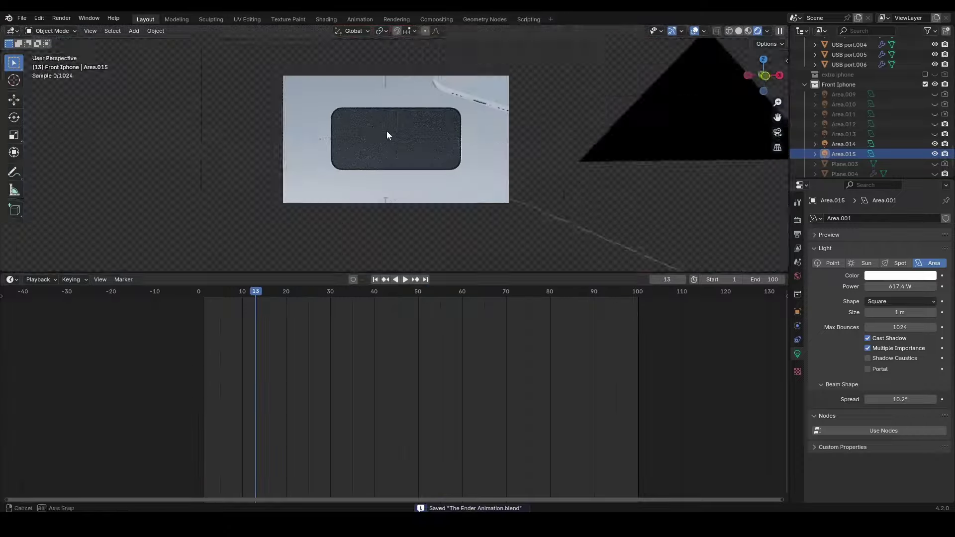
pyautogui.moveTo(386, 130); pyautogui.dragTo(490, 201, button='middle')
pyautogui.scroll(-5, 421, 146)
pyautogui.click(408, 229)
pyautogui.hotkey('shift', 'd')
pyautogui.click(531, 173)
pyautogui.press('s')
pyautogui.click(470, 132)
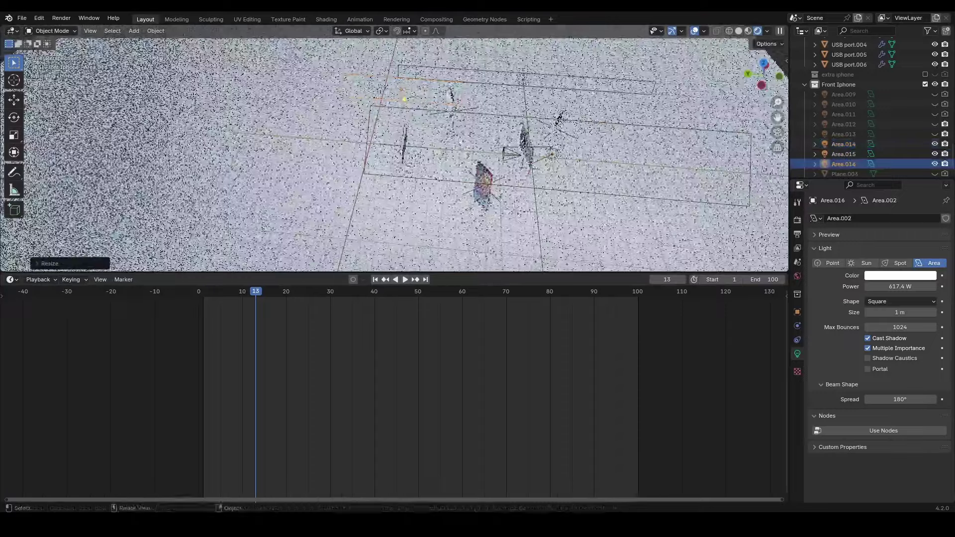
# Step: Scale the duplicated Area.016 light along Y and position it angled toward the horizontal iPhone
pyautogui.press('s')
pyautogui.press('y')
pyautogui.click(440, 137)
pyautogui.moveTo(440, 136); pyautogui.dragTo(439, 165, button='middle')
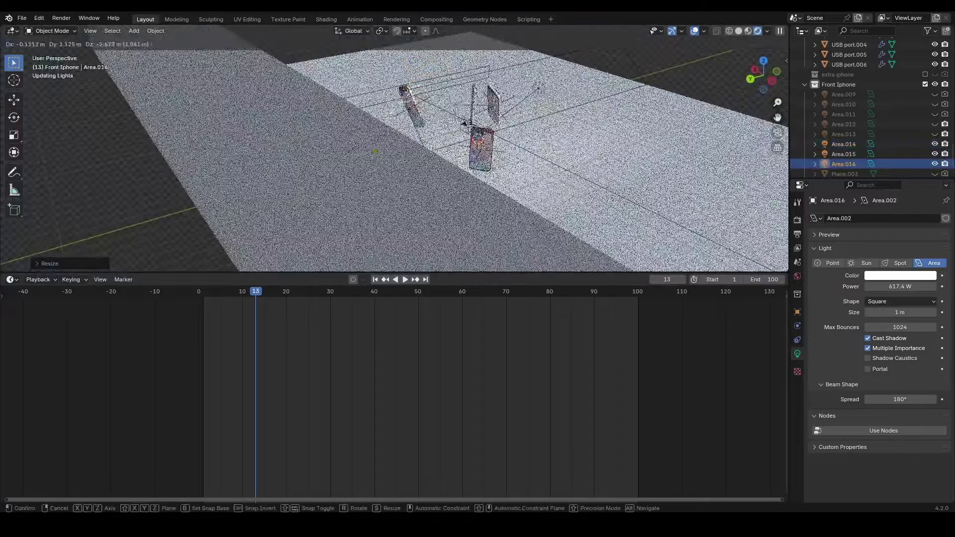
pyautogui.press('r')
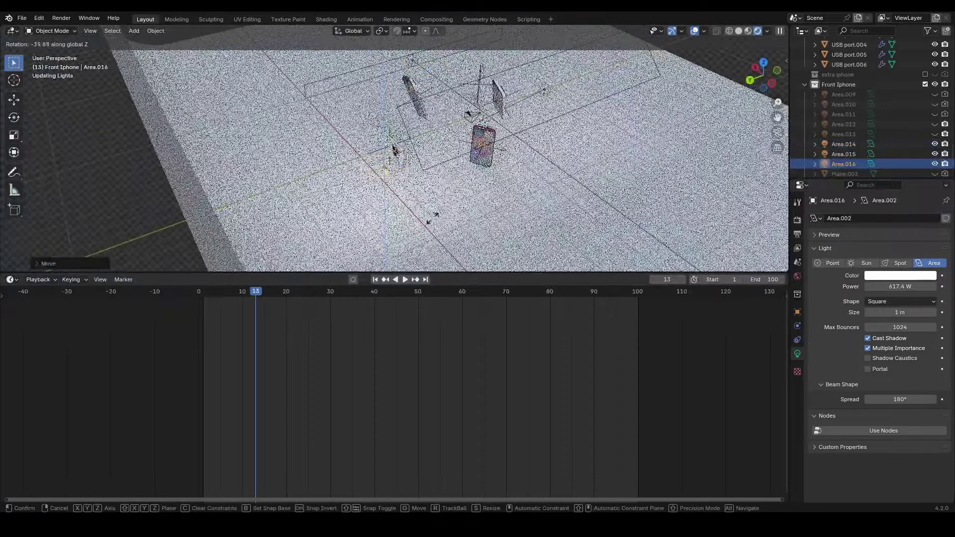
pyautogui.press('Escape')
pyautogui.press('KP_0')
pyautogui.scroll(2, 431, 195)
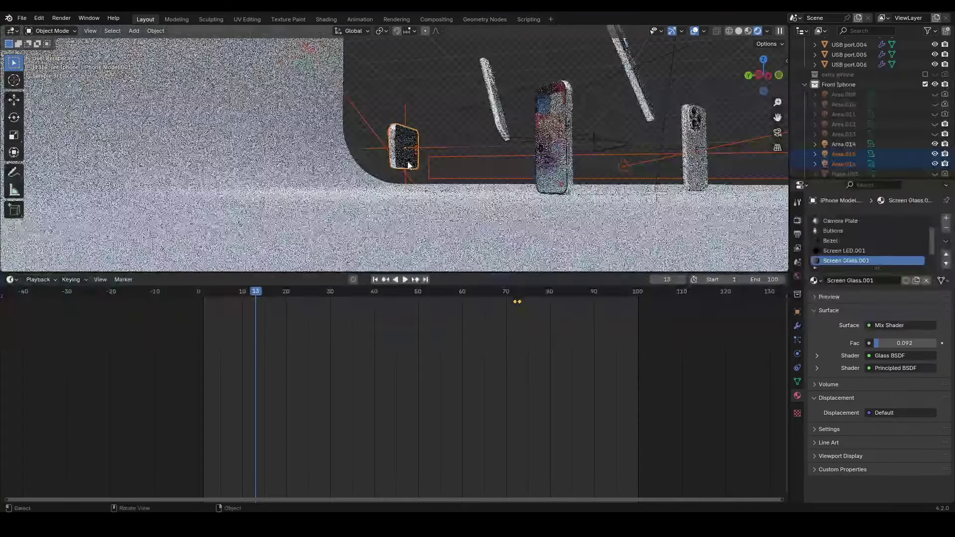
# Step: Move the horizontal iPhone's parts into a new collection named Final iPhone
pyautogui.click(425, 109)
pyautogui.moveTo(425, 98); pyautogui.dragTo(402, 124)
pyautogui.moveTo(402, 124); pyautogui.dragTo(398, 117, button='middle')
pyautogui.press('n')
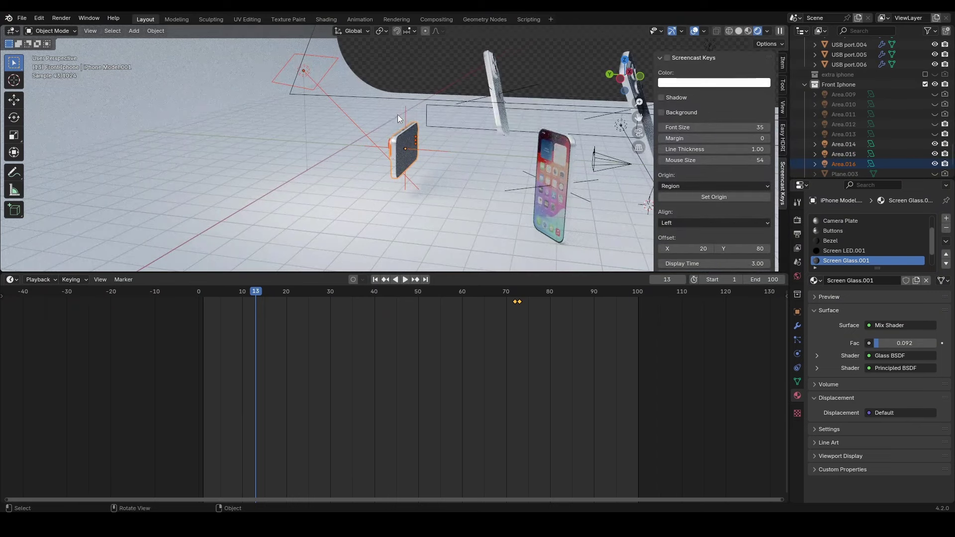
pyautogui.press('m')
pyautogui.click(498, 110)
pyautogui.write('Final iPhone')
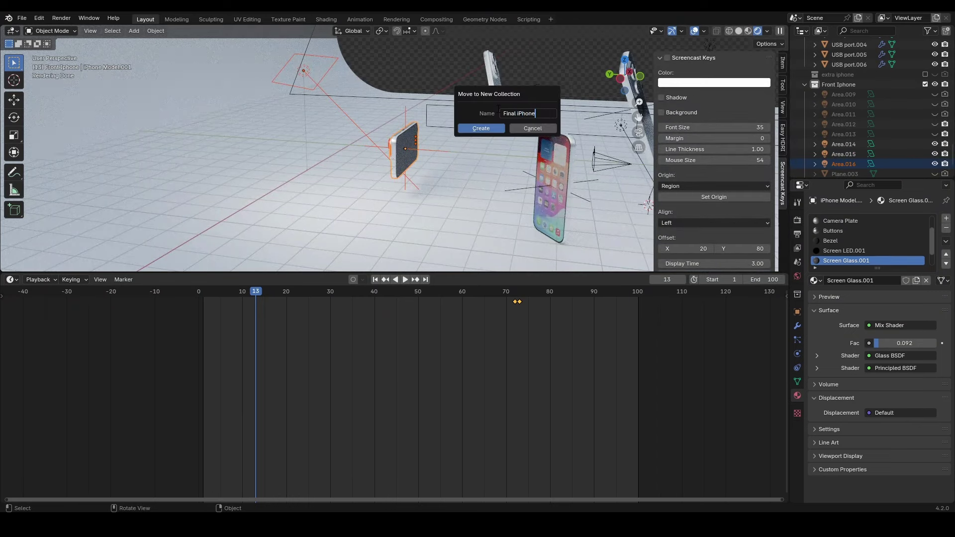
pyautogui.press('Return')
# Step: Move the Area.016 light into the existing collection named Collection
pyautogui.click(309, 72)
pyautogui.press('m')
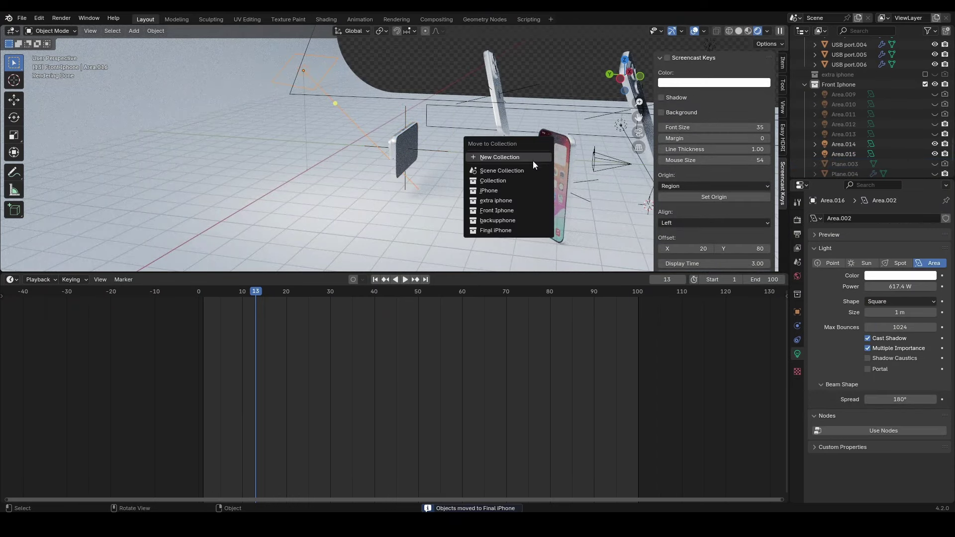
pyautogui.click(533, 160)
# Step: Create a light linking collection for Area.016 and add the Final iPhone collection to it
pyautogui.click(797, 312)
pyautogui.scroll(-10, 846, 348)
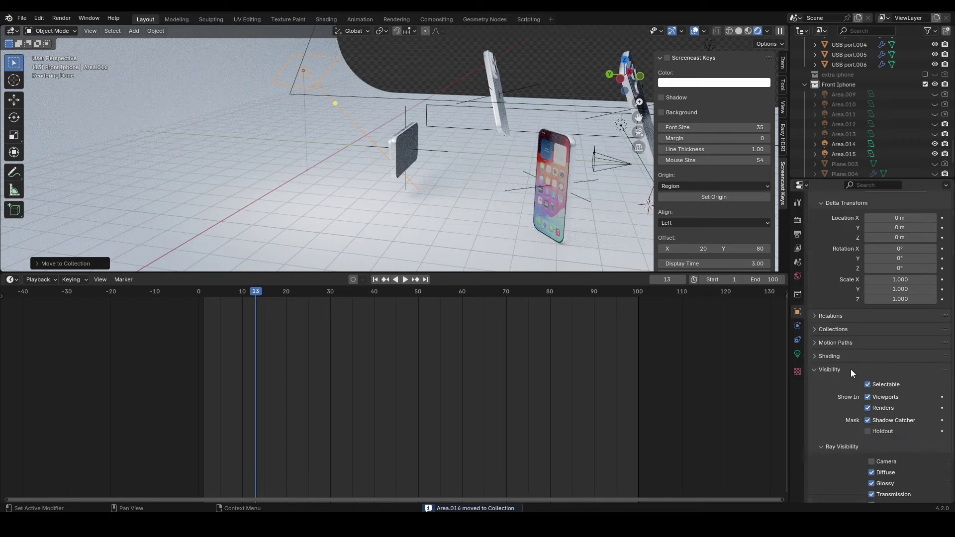
pyautogui.click(829, 274)
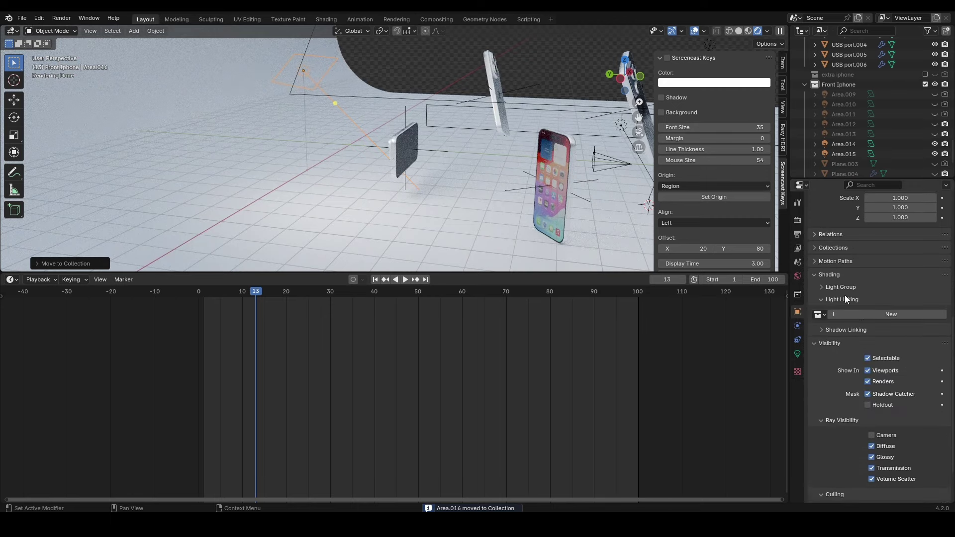
pyautogui.click(867, 314)
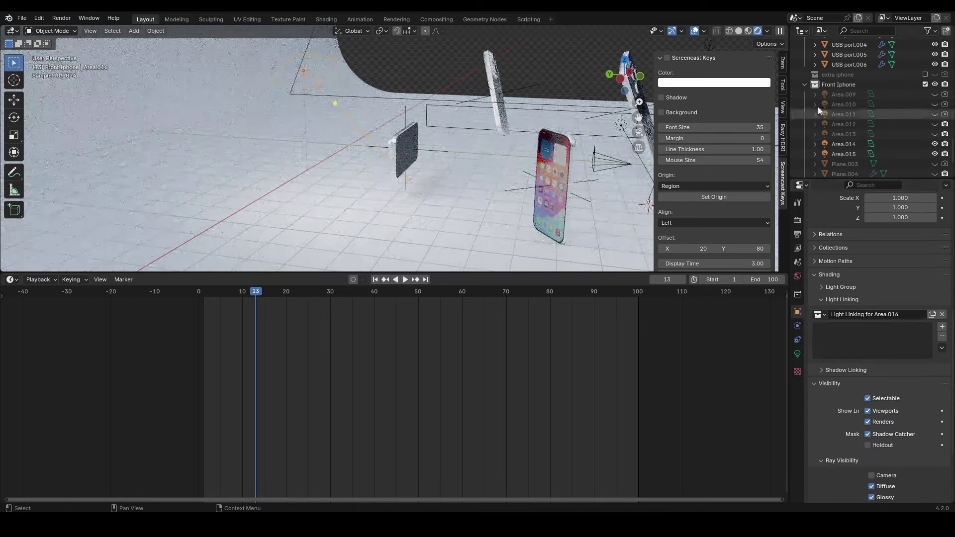
pyautogui.click(804, 85)
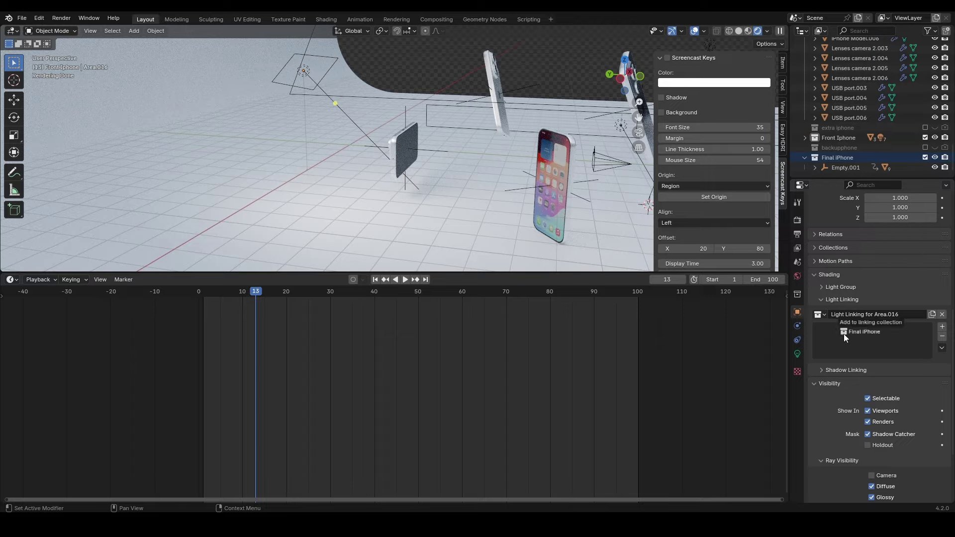
pyautogui.moveTo(844, 333); pyautogui.dragTo(844, 333)
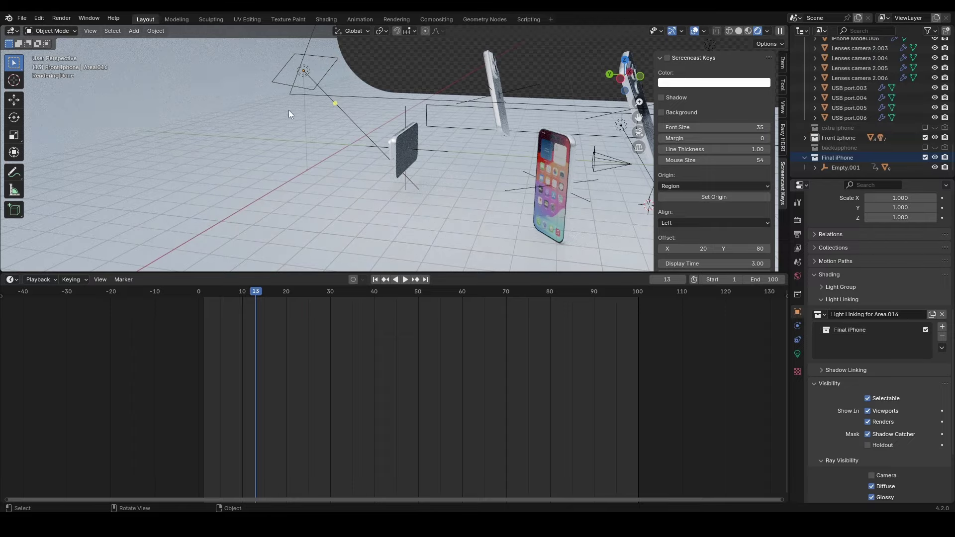
pyautogui.press('KP_0')
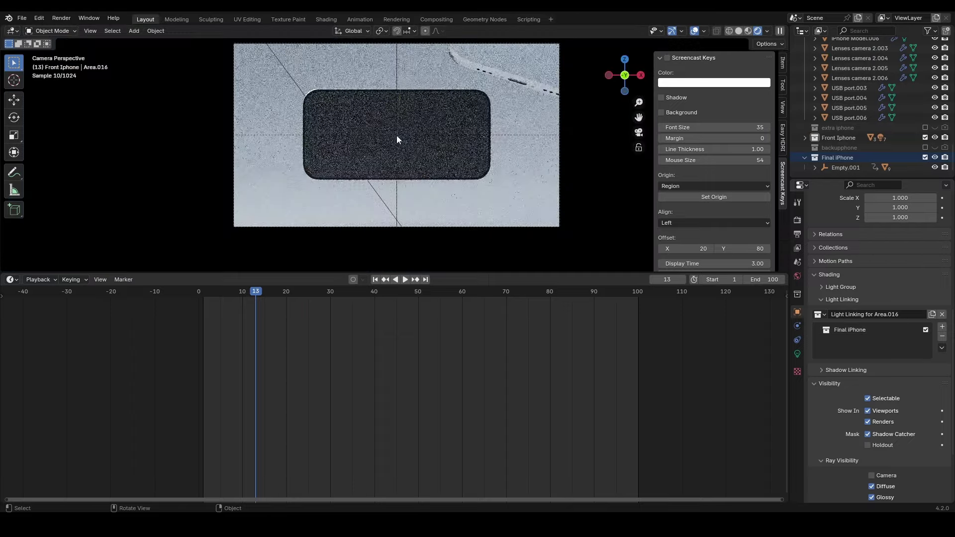
# Step: Reposition Area.016 near the final iPhone, duplicate it and clear the copy's rotation
pyautogui.moveTo(368, 113); pyautogui.dragTo(538, 174, button='middle')
pyautogui.press('g')
pyautogui.click(401, 162)
pyautogui.hotkey('shift', 'd')
pyautogui.click(438, 131)
pyautogui.hotkey('alt', 'r')
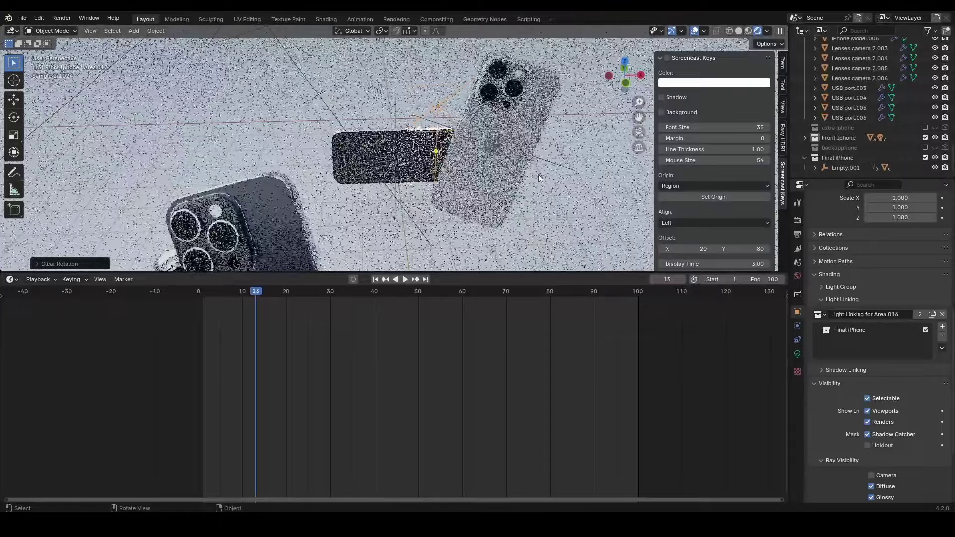
# Step: Rotate the duplicated Area.017 light and move it to the final iPhone's upper edge in the camera view
pyautogui.press('r')
pyautogui.click(538, 174)
pyautogui.press('g')
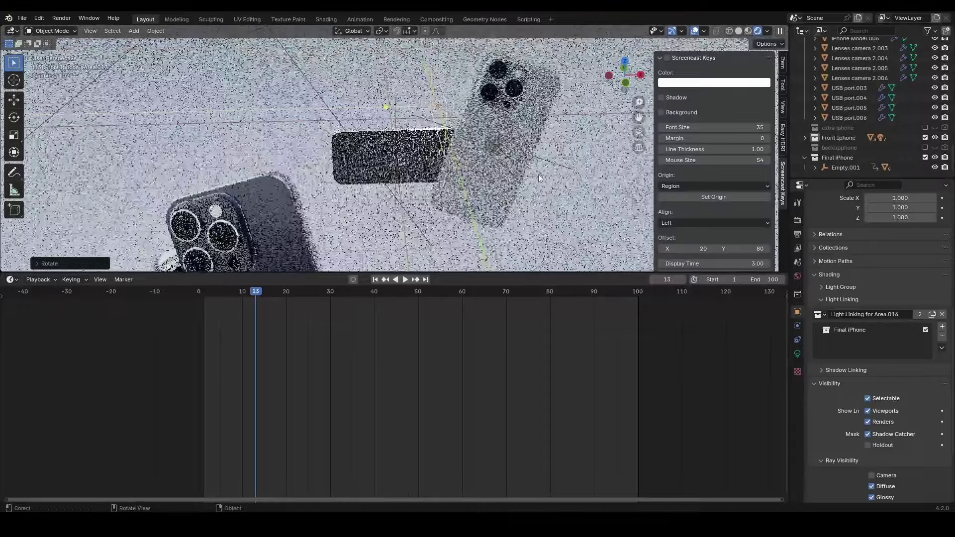
pyautogui.click(633, 197)
pyautogui.press('KP_0')
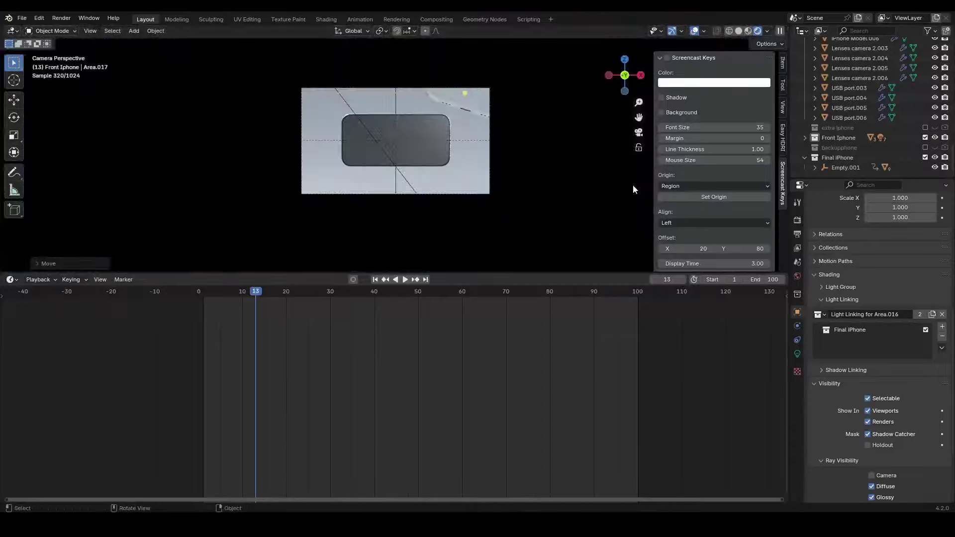
pyautogui.scroll(1, 498, 154)
pyautogui.press('g')
pyautogui.click(516, 173)
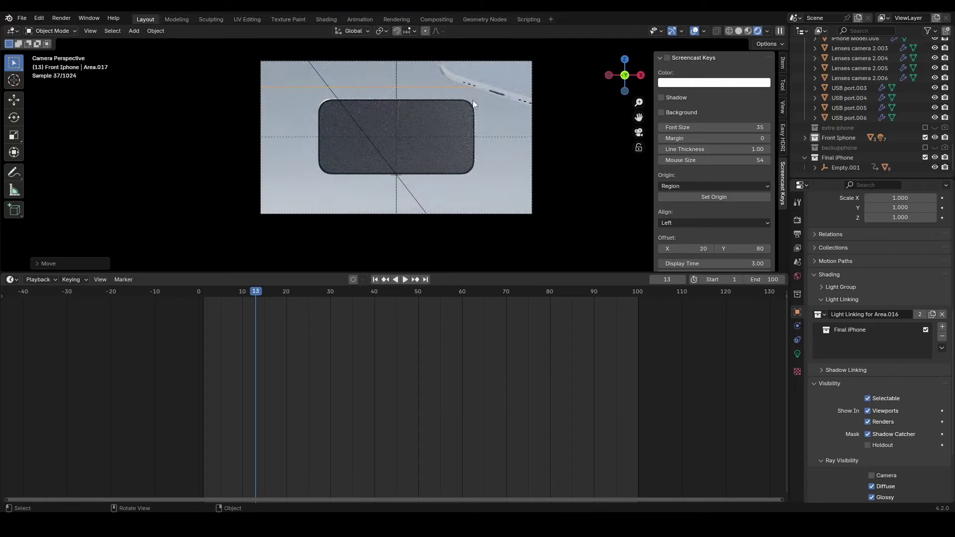
# Step: Toggle the visibility of Area.016 and Area.017 to compare the final iPhone's lighting, and inspect the light setup around the scene
pyautogui.scroll(-5, 926, 109)
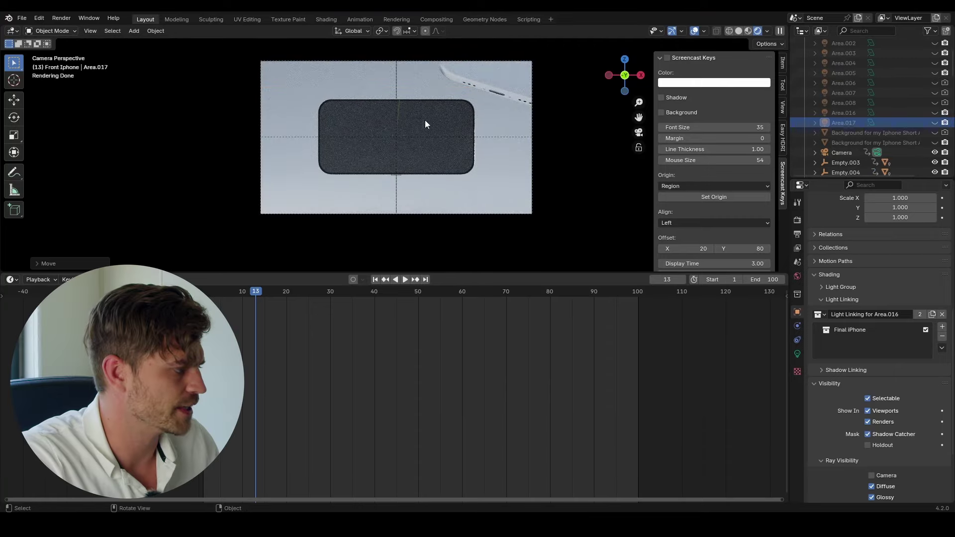
pyautogui.click(935, 123)
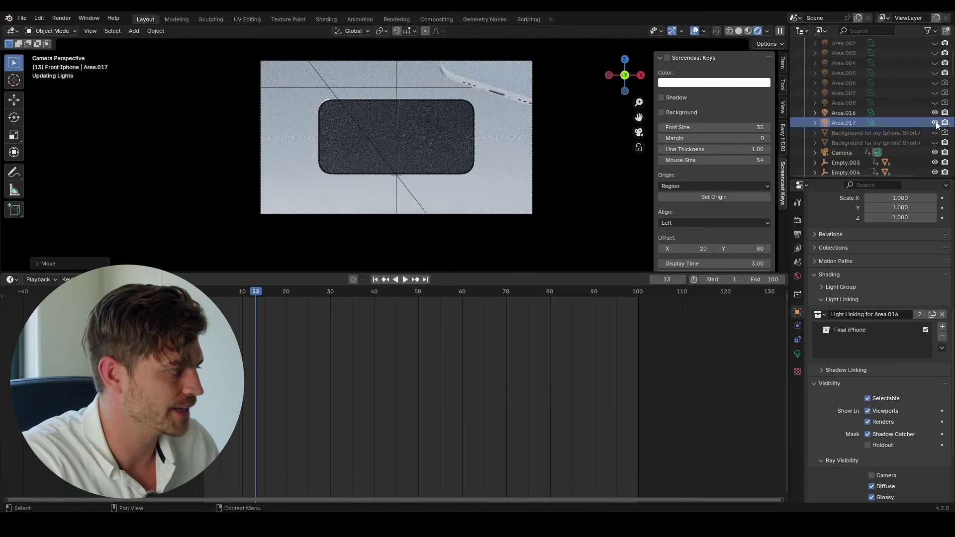
pyautogui.click(935, 122)
pyautogui.moveTo(480, 117); pyautogui.dragTo(401, 149, button='middle')
pyautogui.scroll(-5, 460, 125)
pyautogui.scroll(-7, 407, 152)
pyautogui.moveTo(378, 179); pyautogui.dragTo(358, 189, button='middle')
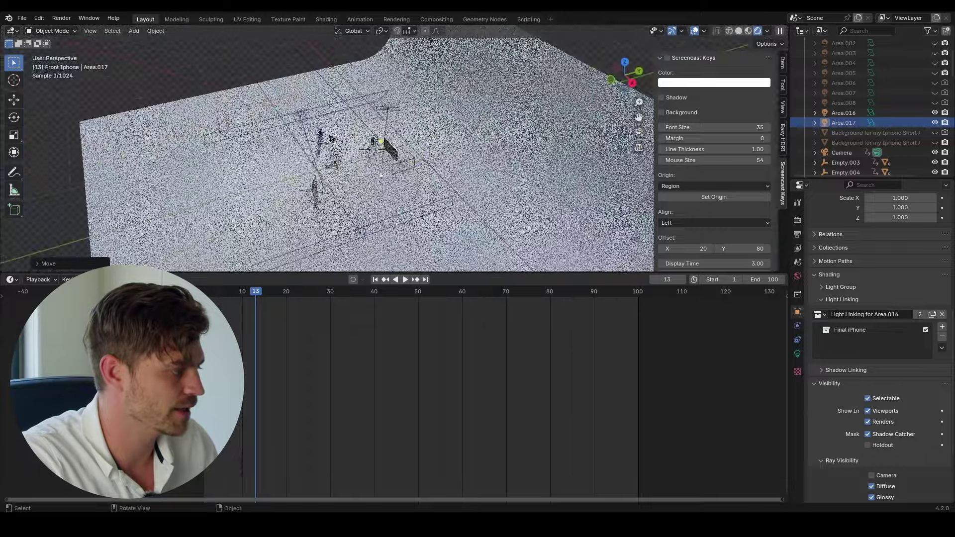